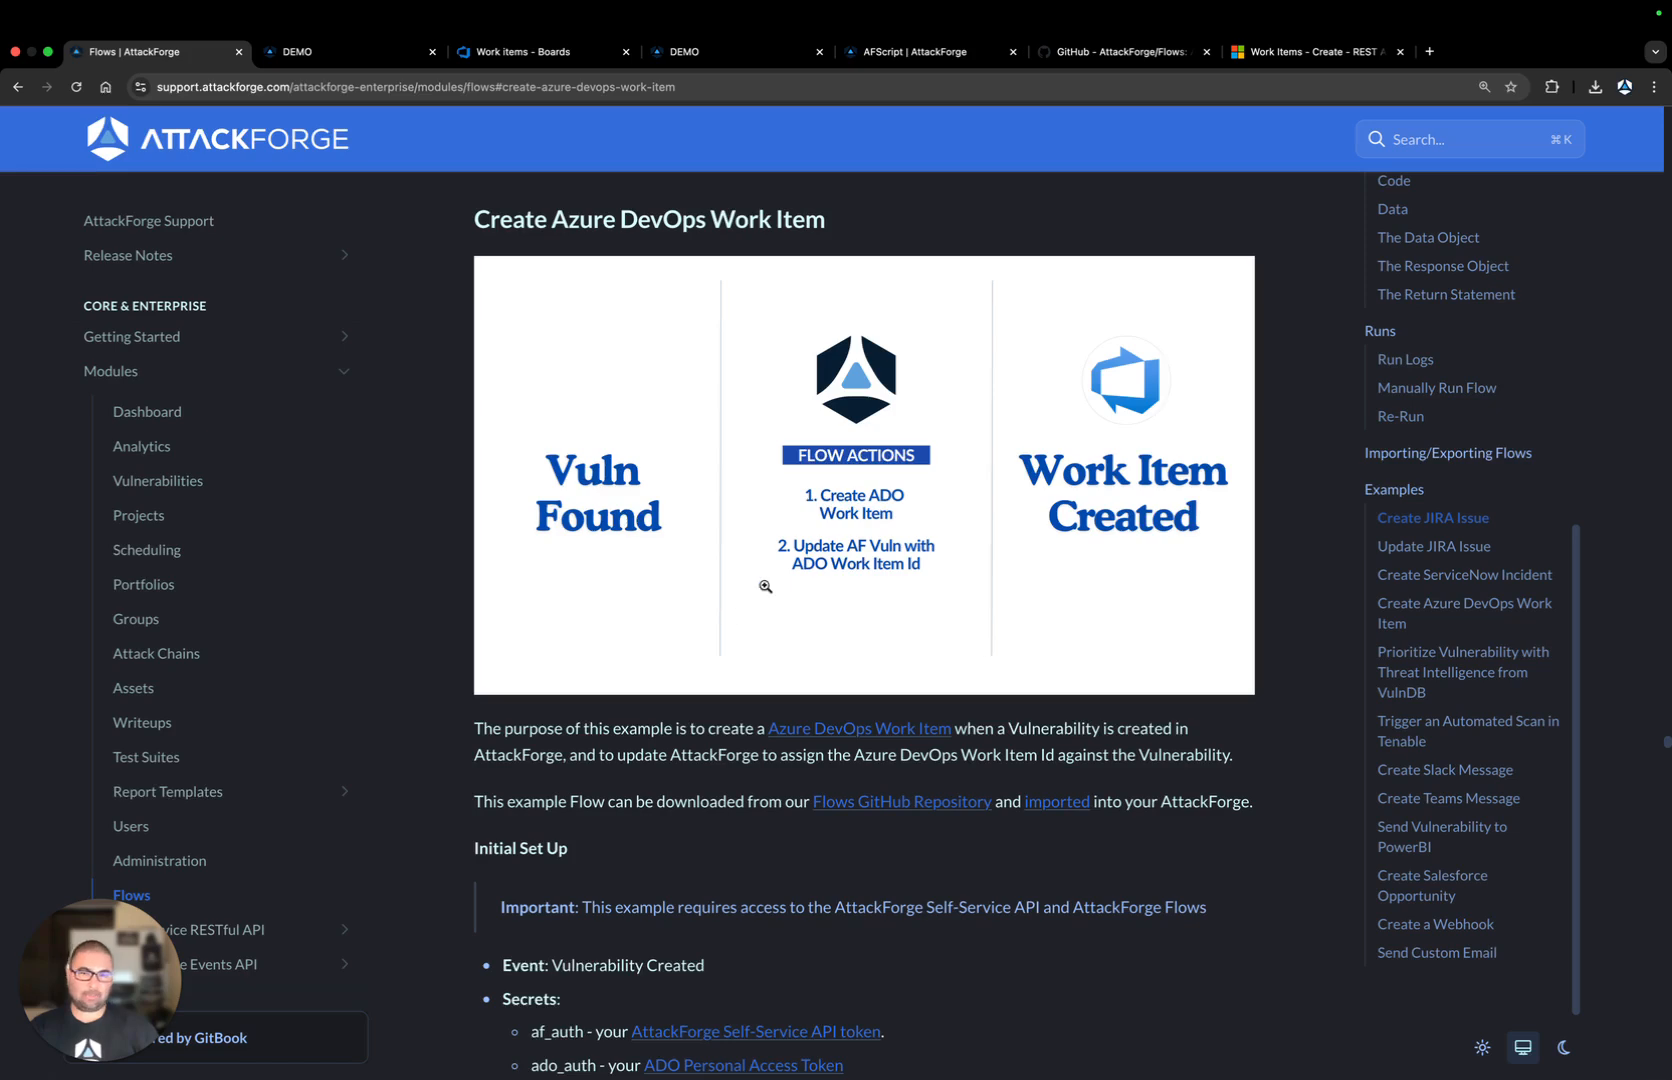
Review the Create Azure DevOps Work Item example in the documentation and open the Azure DevOps folder of the Flows GitHub repository
{"action": "scroll", "coordinate": [765, 590], "scroll_direction": "down", "scroll_amount": 5}
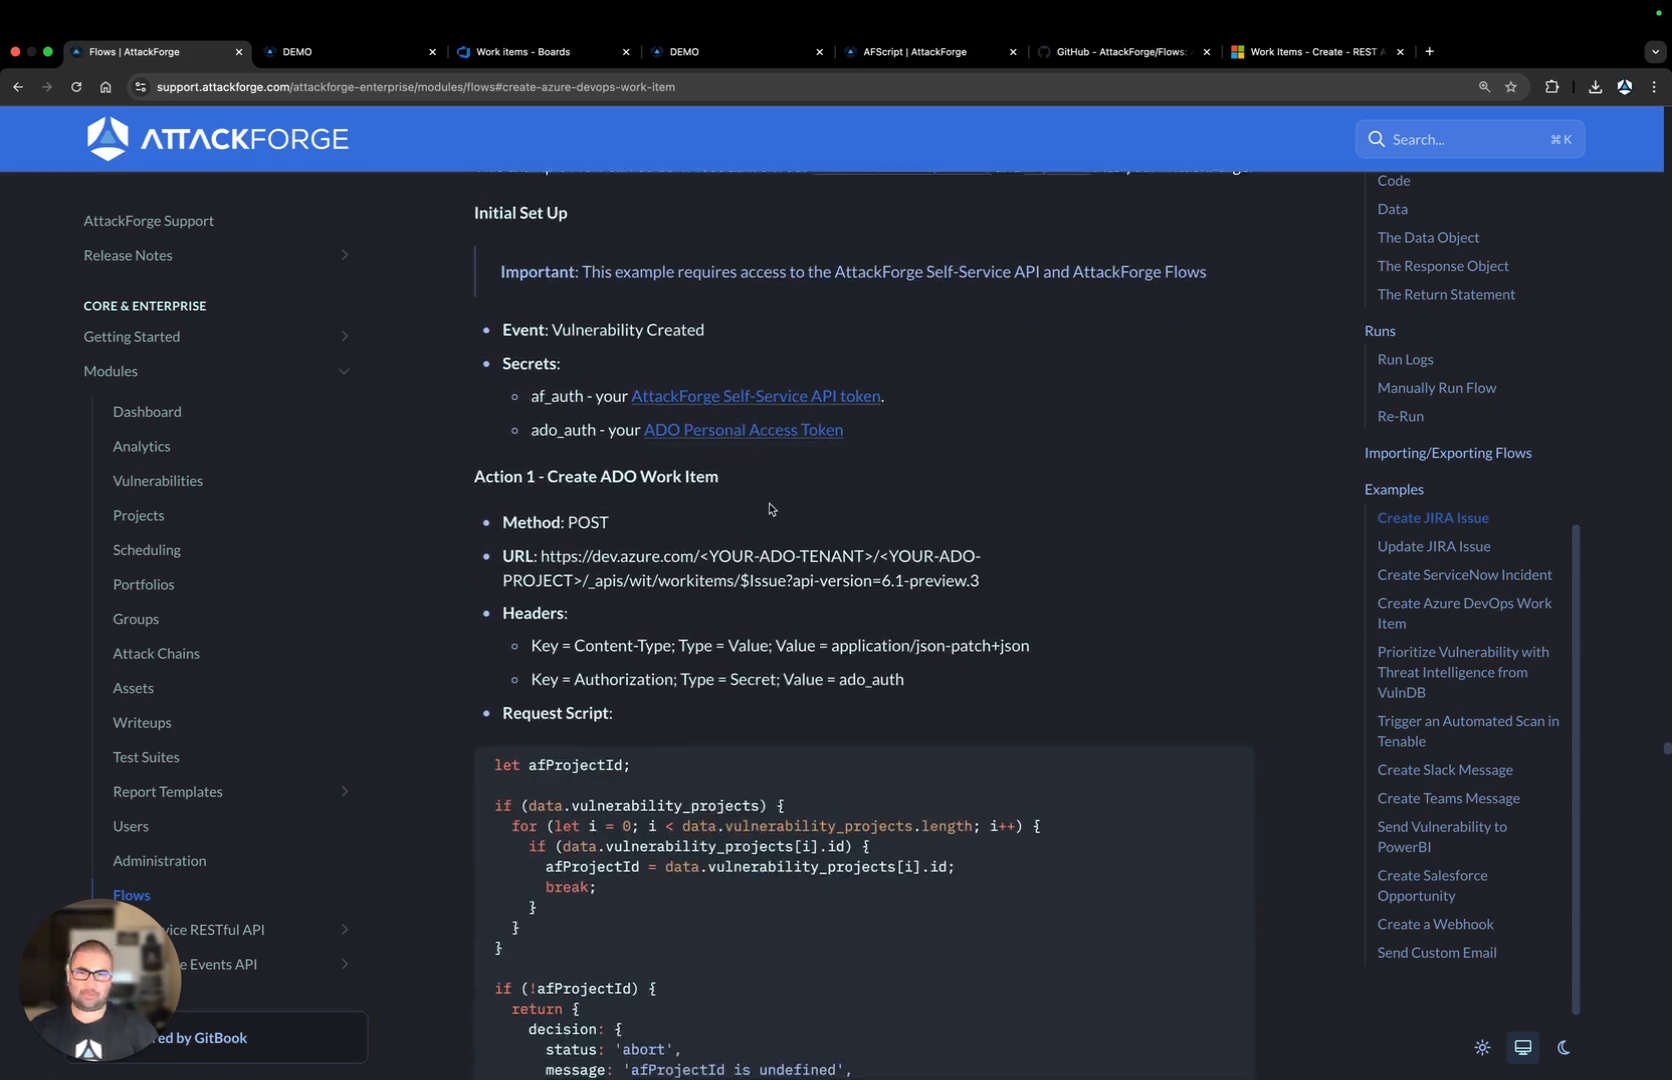
{"action": "scroll", "coordinate": [785, 560], "scroll_direction": "up", "scroll_amount": 6}
{"action": "scroll", "coordinate": [791, 589], "scroll_direction": "up", "scroll_amount": 2}
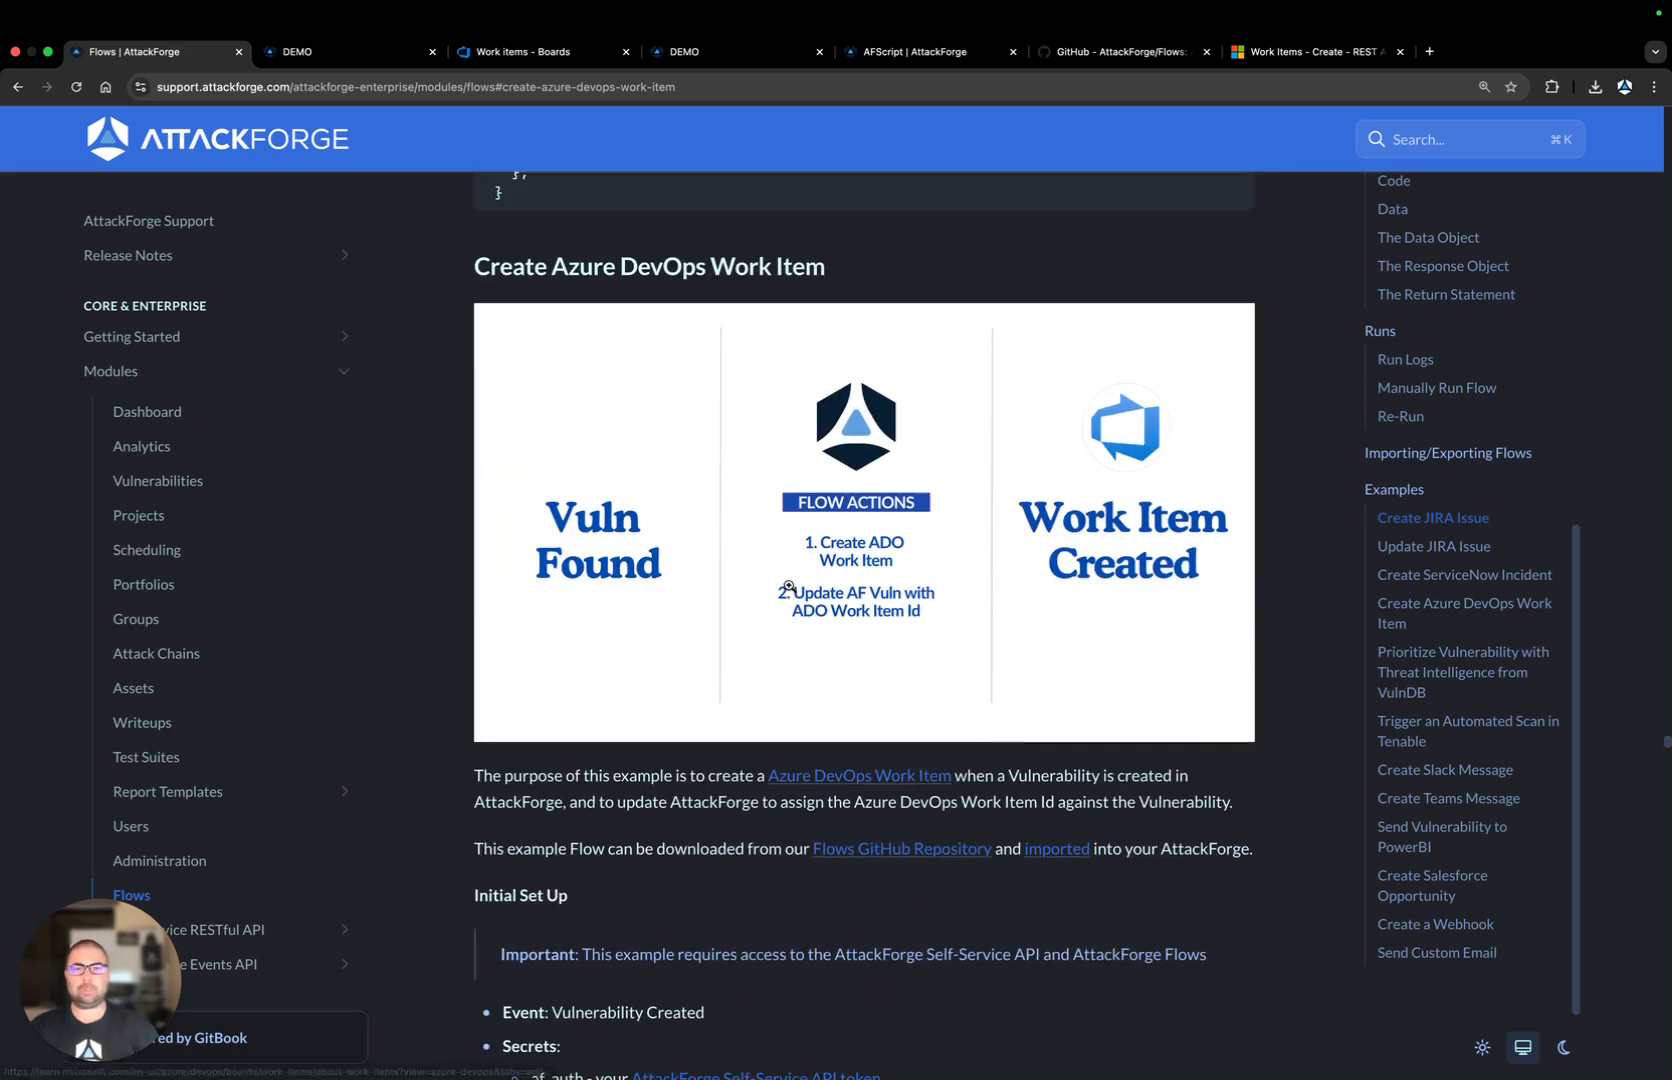
{"action": "left_click", "coordinate": [1112, 51]}
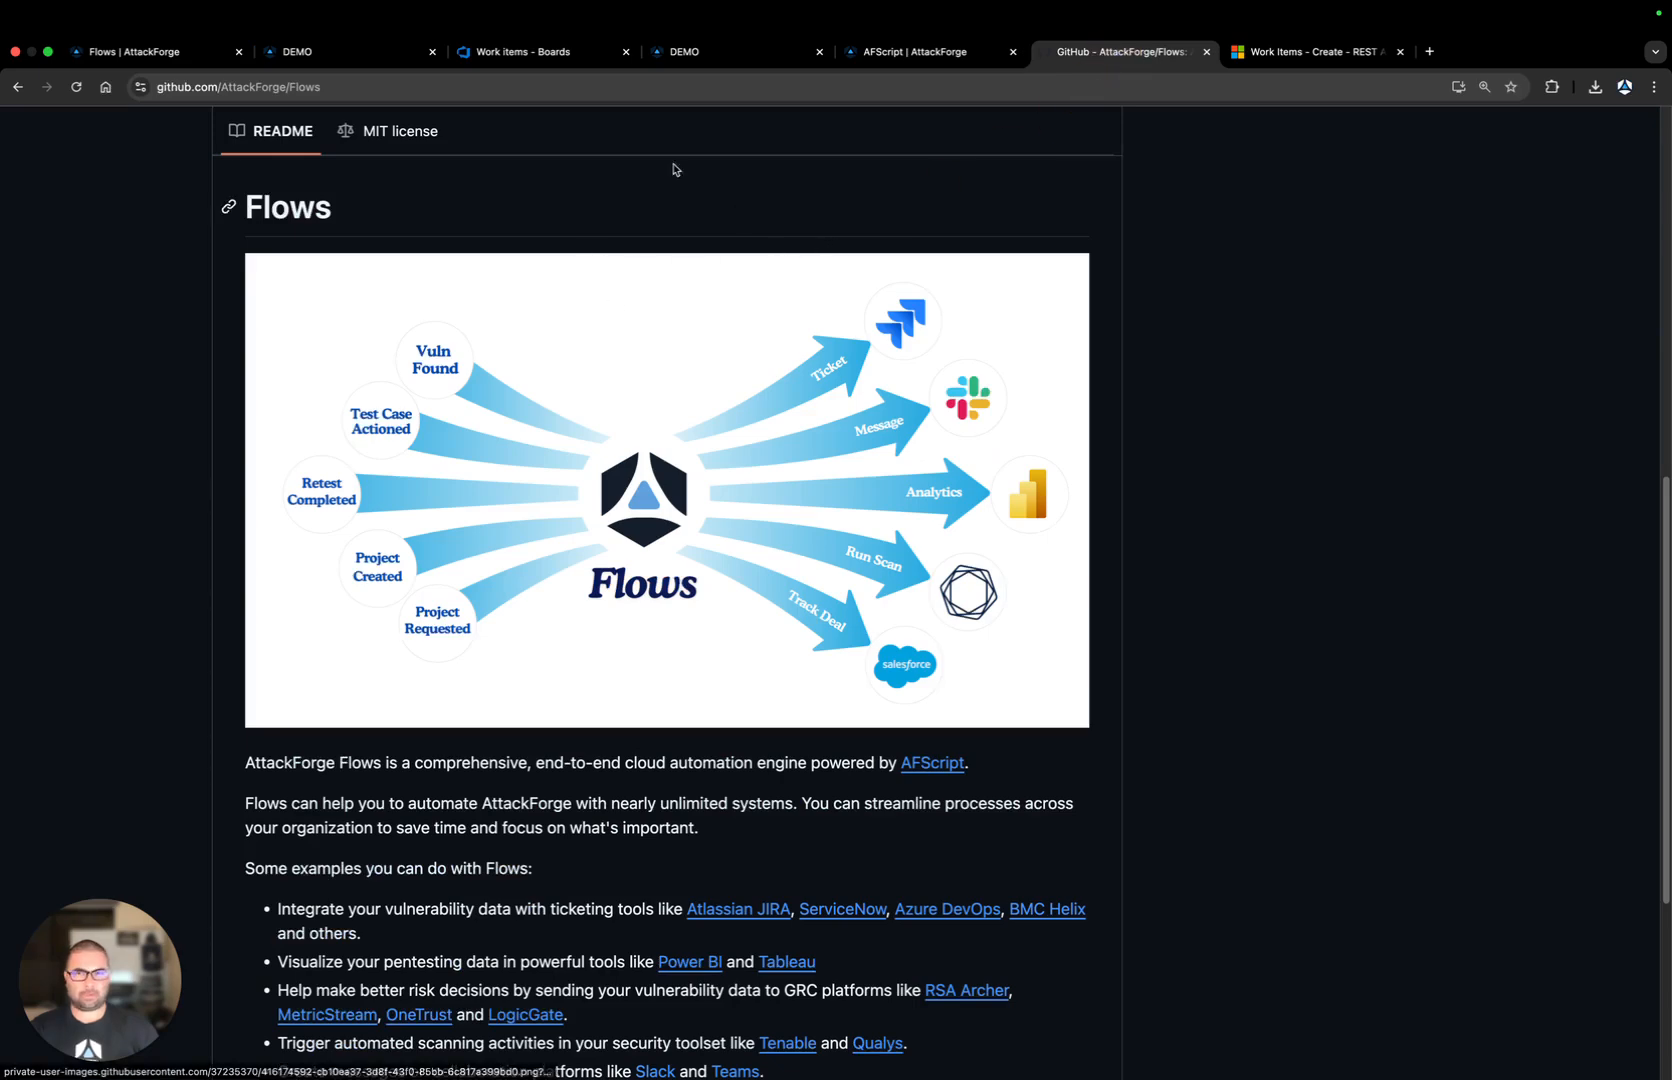
{"action": "scroll", "coordinate": [650, 250], "scroll_direction": "up", "scroll_amount": 8}
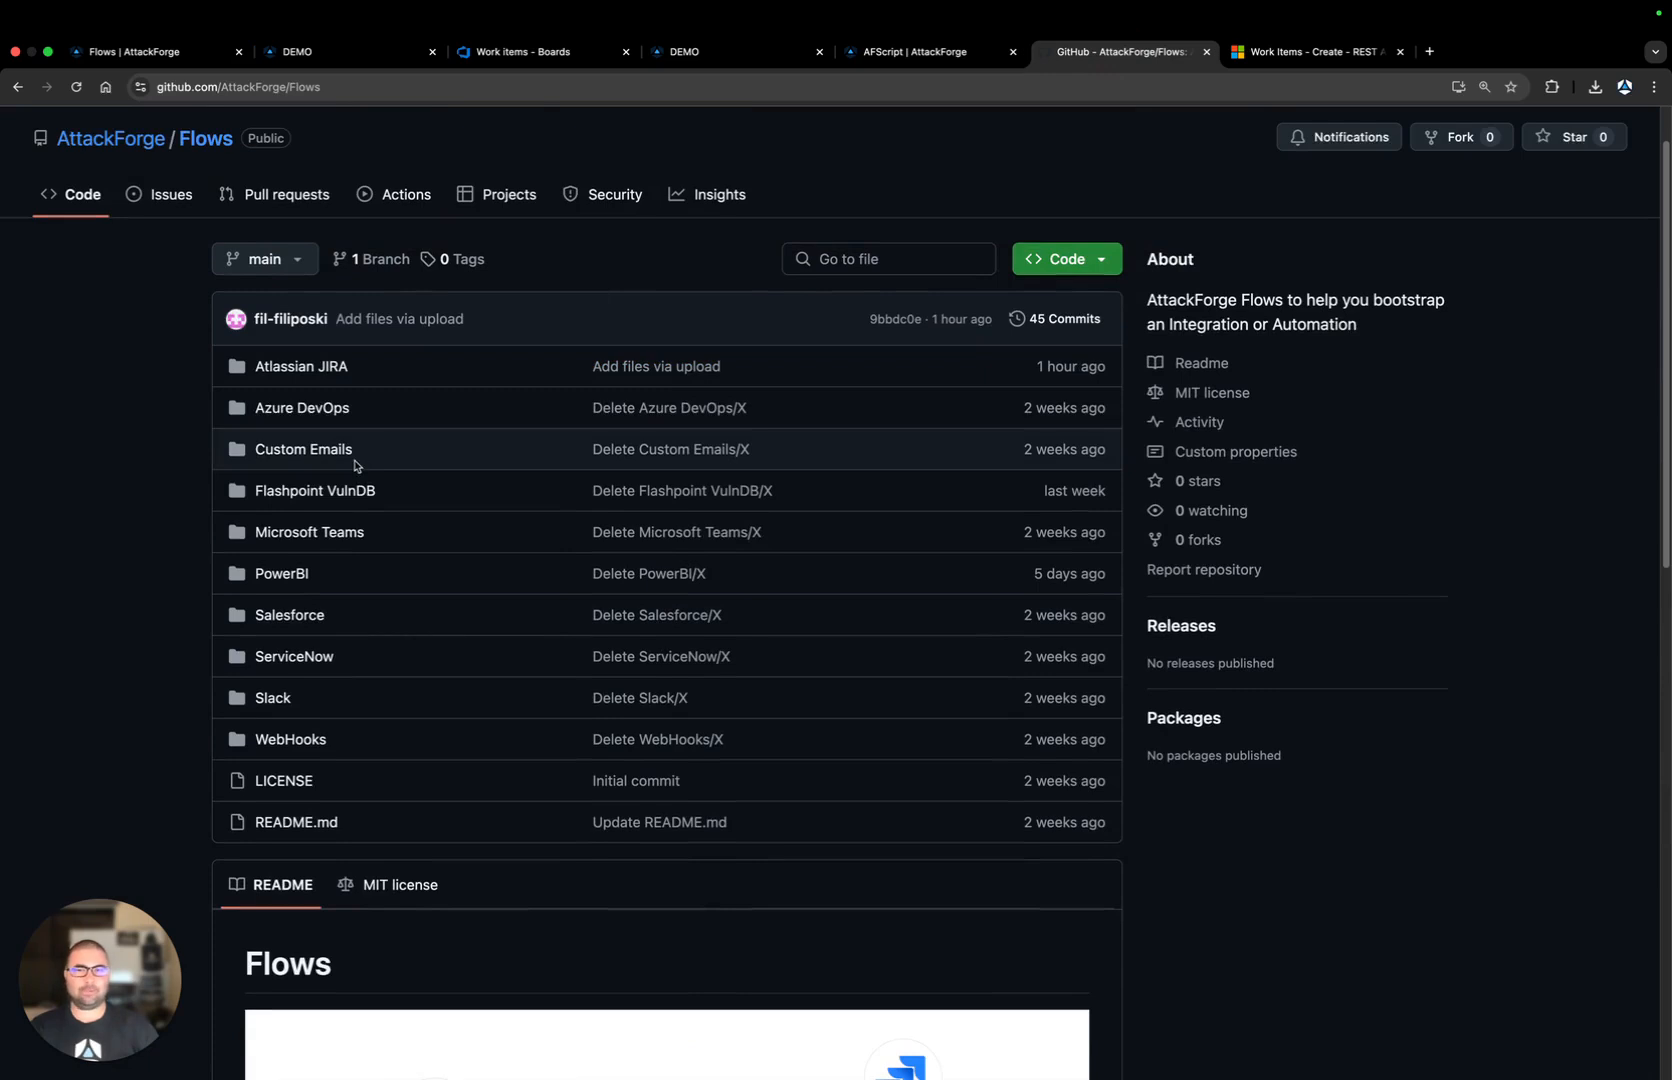
{"action": "left_click", "coordinate": [335, 409]}
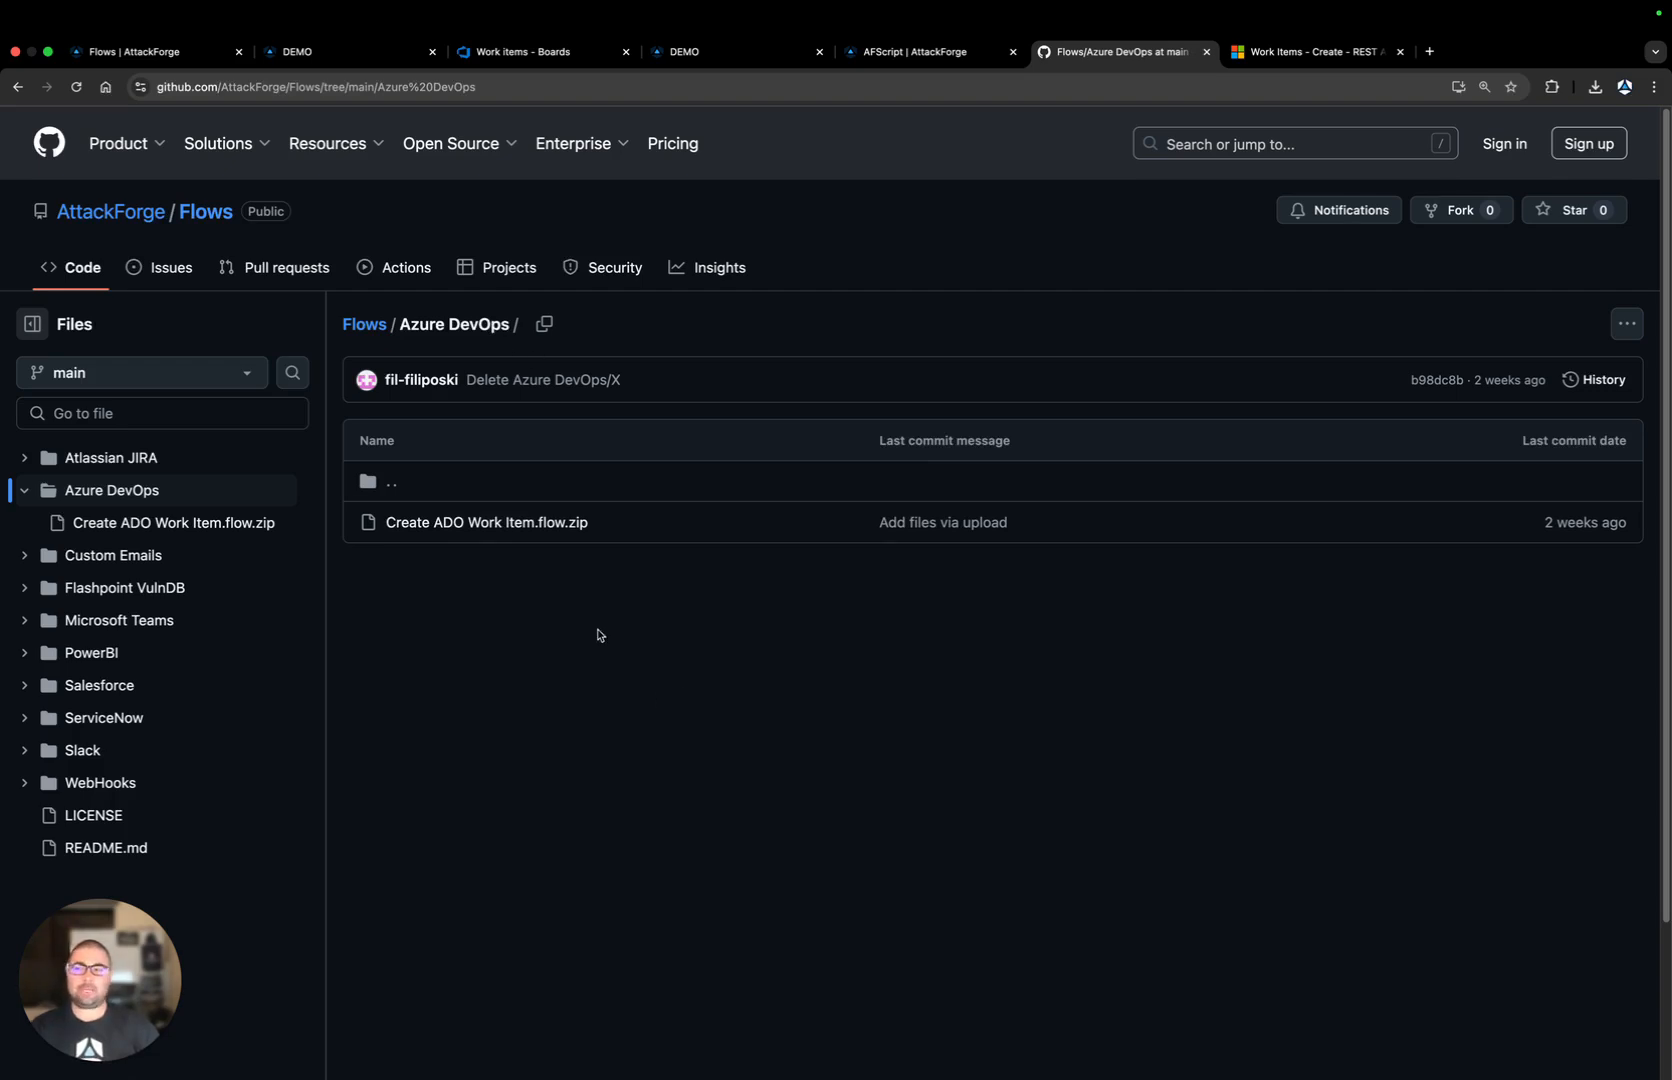
Start a new vulnerability in the ACME Corp. Web App Pentest project using the Reflected Cross Site Scripting writeup
{"action": "left_click", "coordinate": [350, 52]}
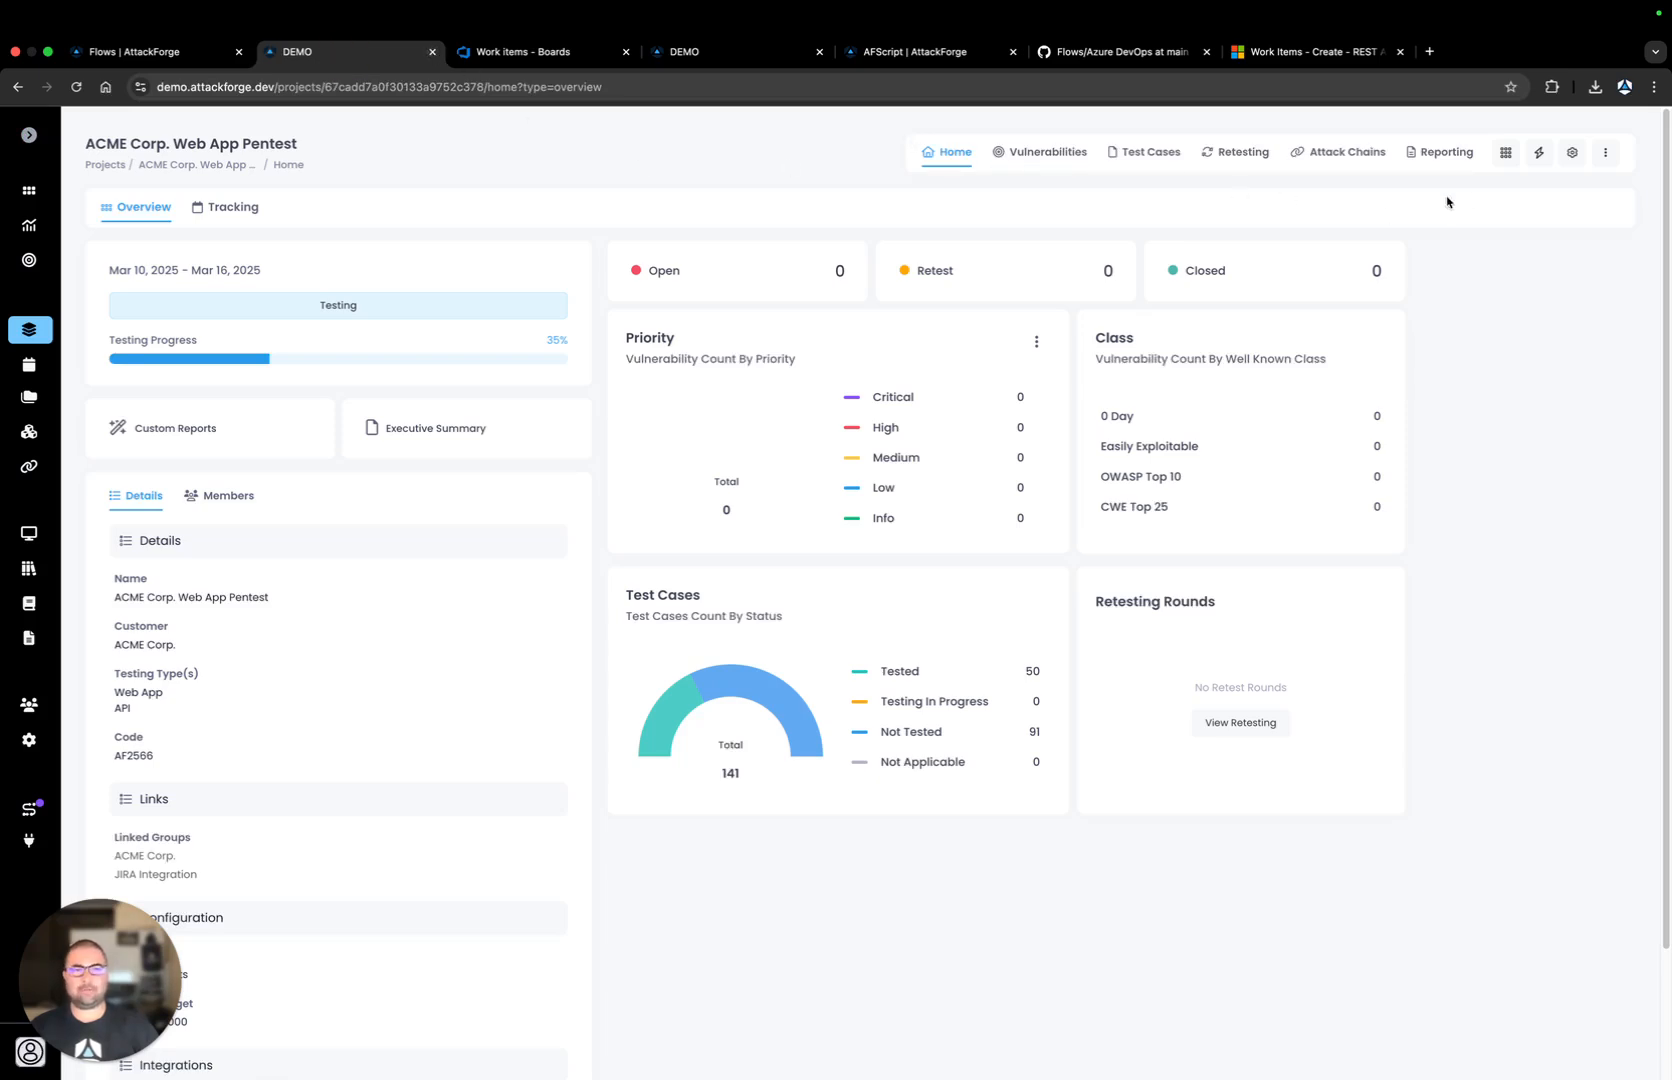
{"action": "left_click", "coordinate": [1538, 153]}
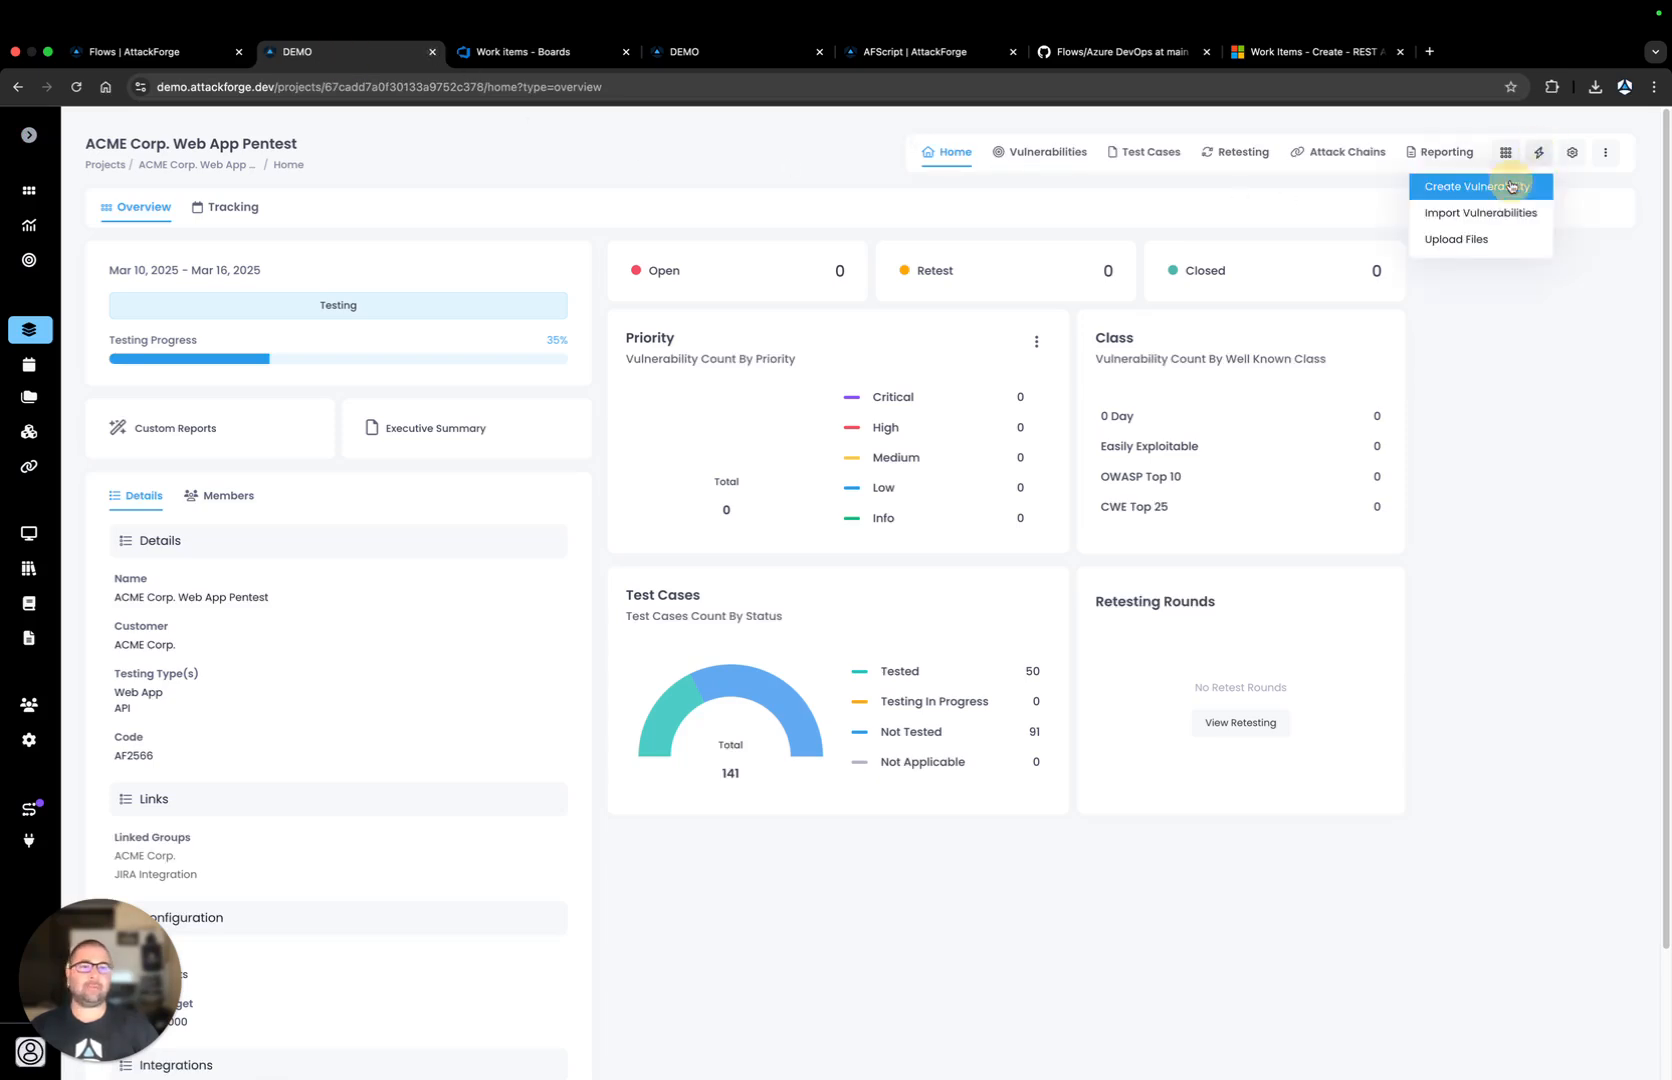
{"action": "left_click", "coordinate": [1511, 187]}
{"action": "left_click", "coordinate": [405, 338]}
{"action": "type", "text": "reflected cvross"}
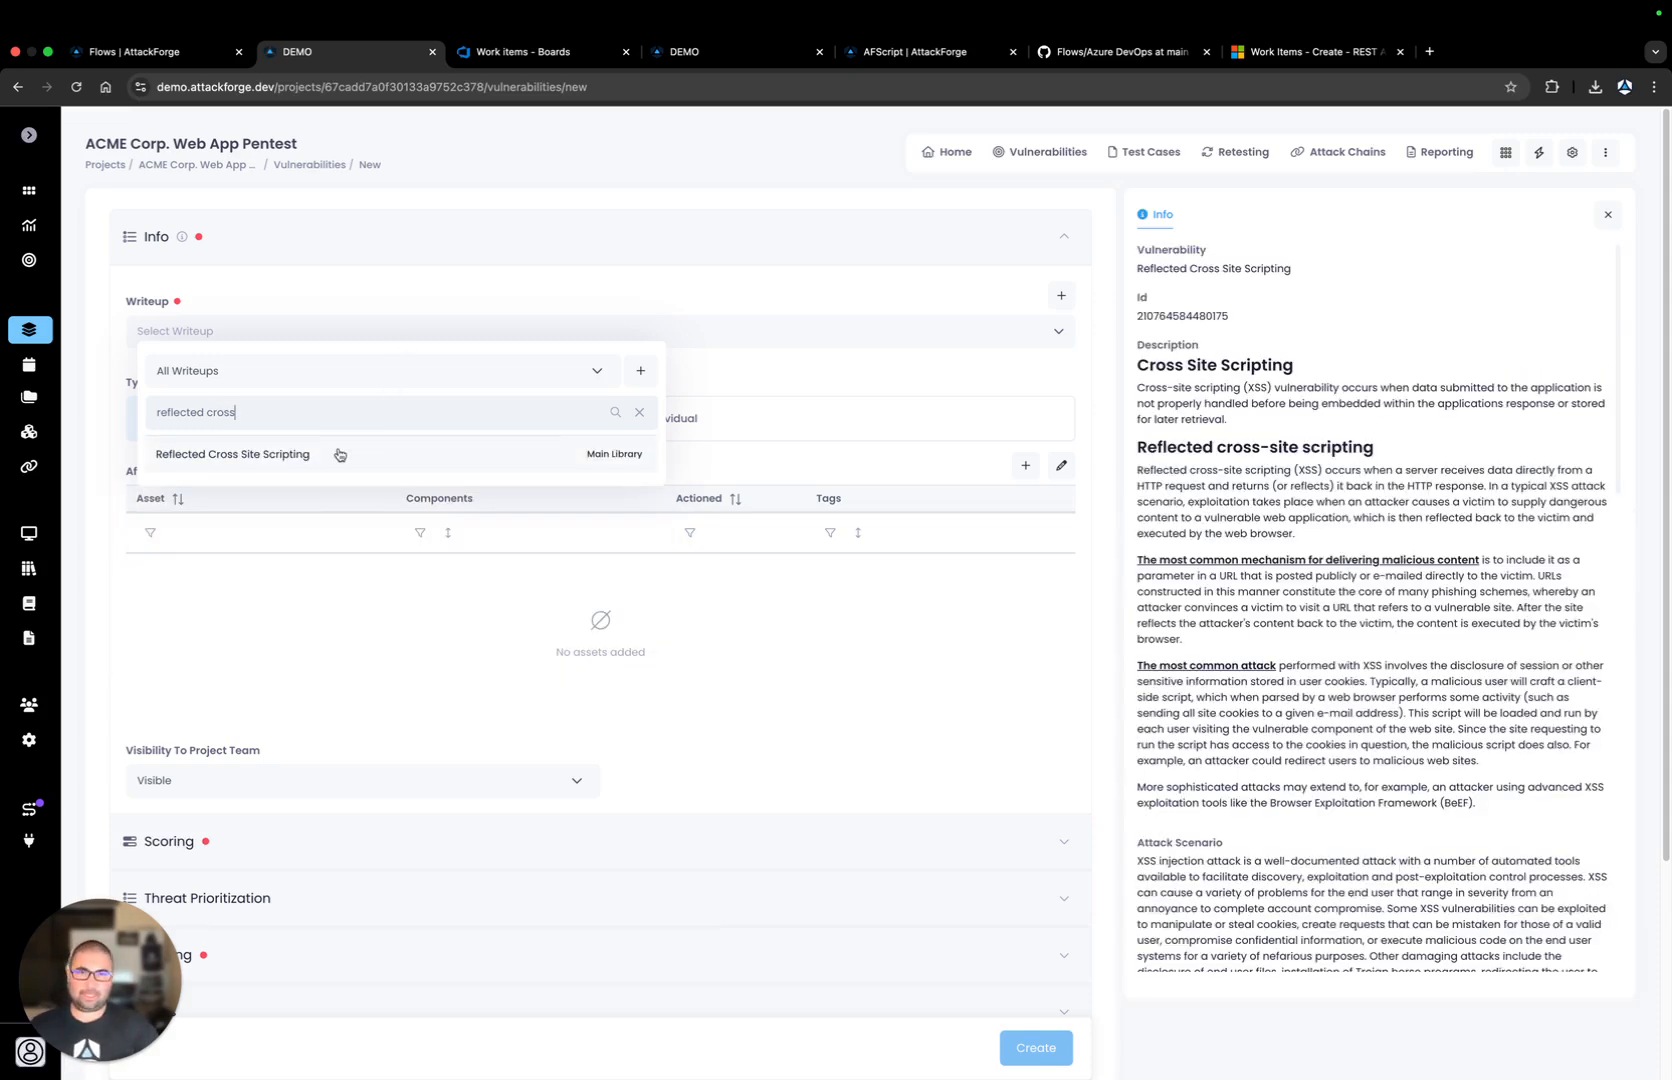
{"action": "left_click", "coordinate": [339, 455]}
Add bat-api.attackforge.com and bat-portal.attackforge.com as affected assets and create the vulnerability
{"action": "left_click", "coordinate": [1025, 465]}
{"action": "left_click", "coordinate": [1195, 279]}
{"action": "left_click", "coordinate": [1190, 362]}
{"action": "left_click", "coordinate": [1188, 403]}
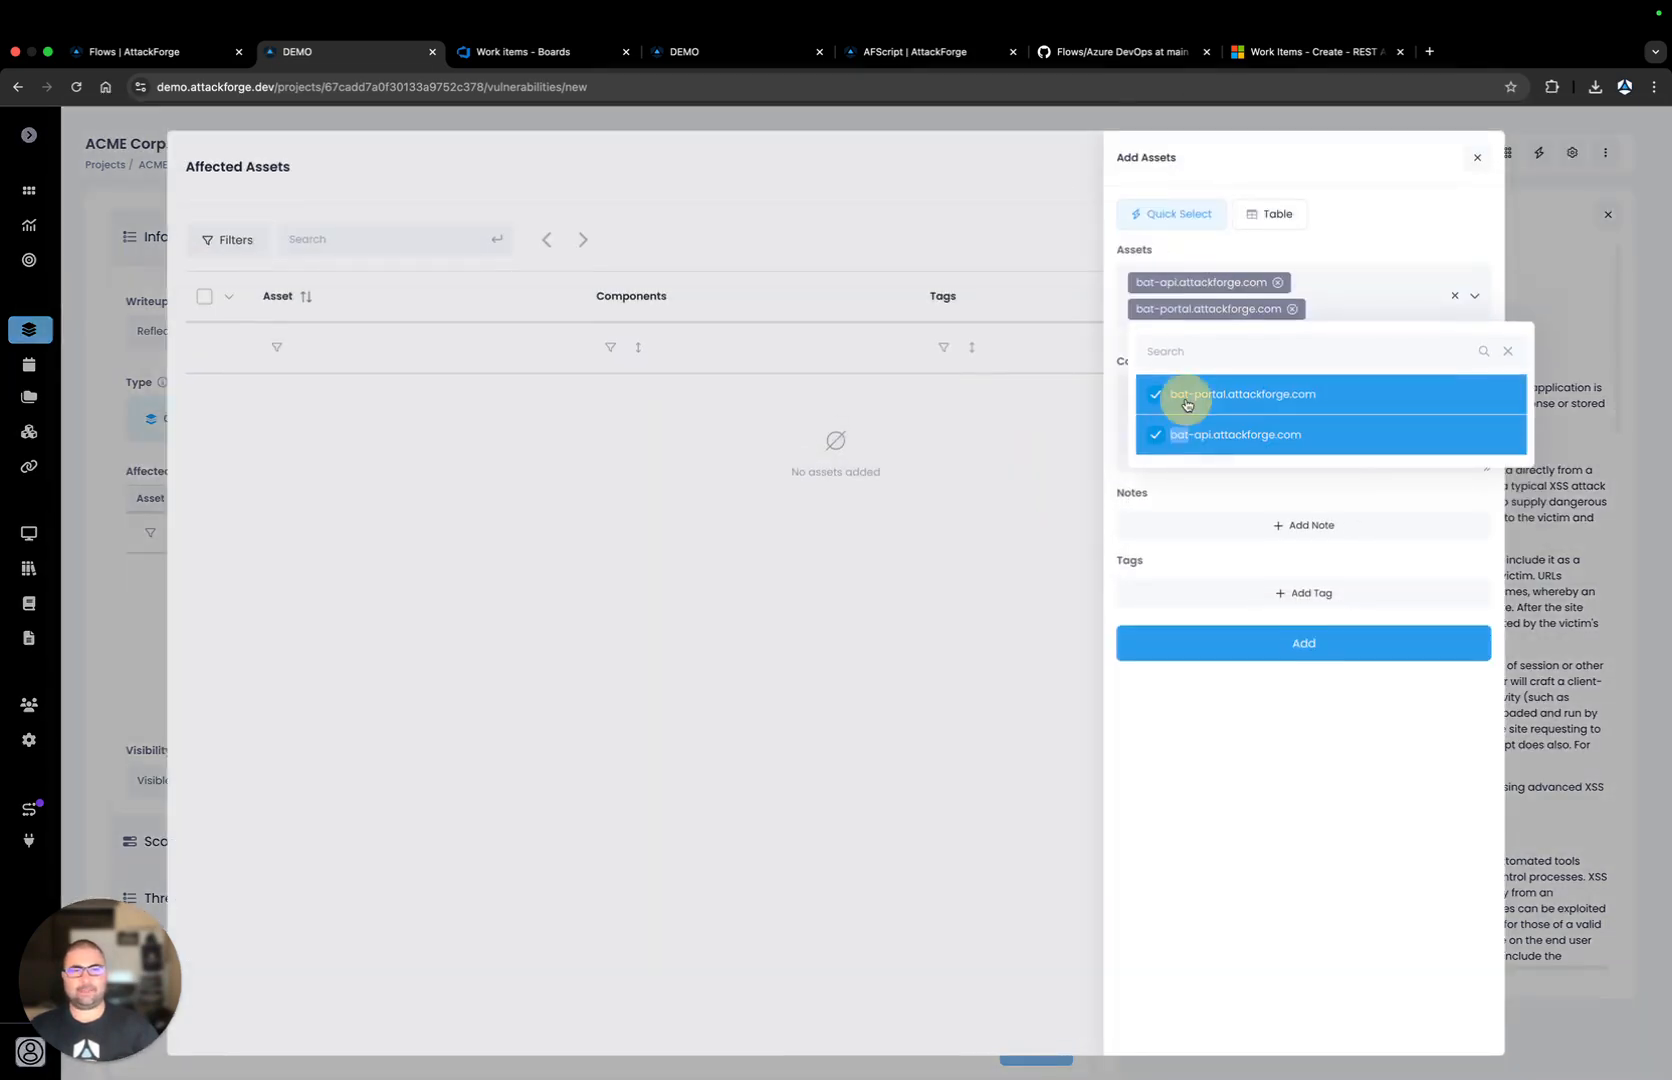
{"action": "left_click", "coordinate": [1240, 650]}
{"action": "left_click", "coordinate": [1455, 172]}
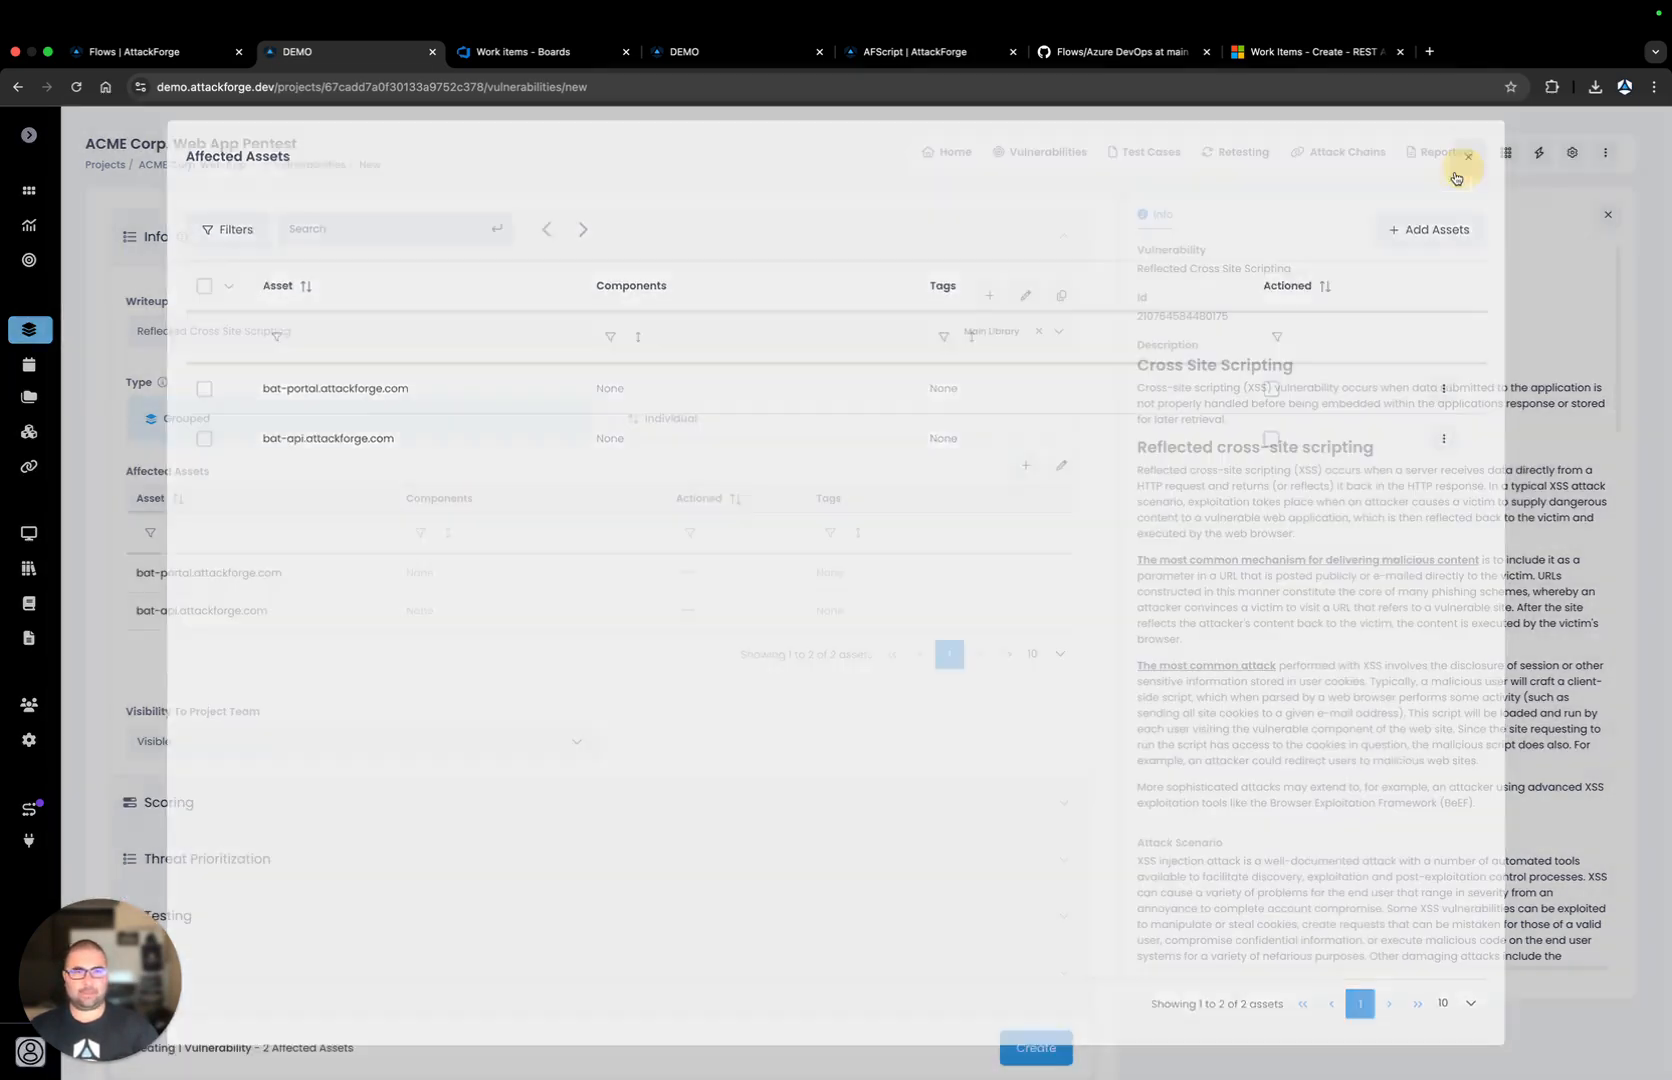
{"action": "left_click", "coordinate": [1055, 1008]}
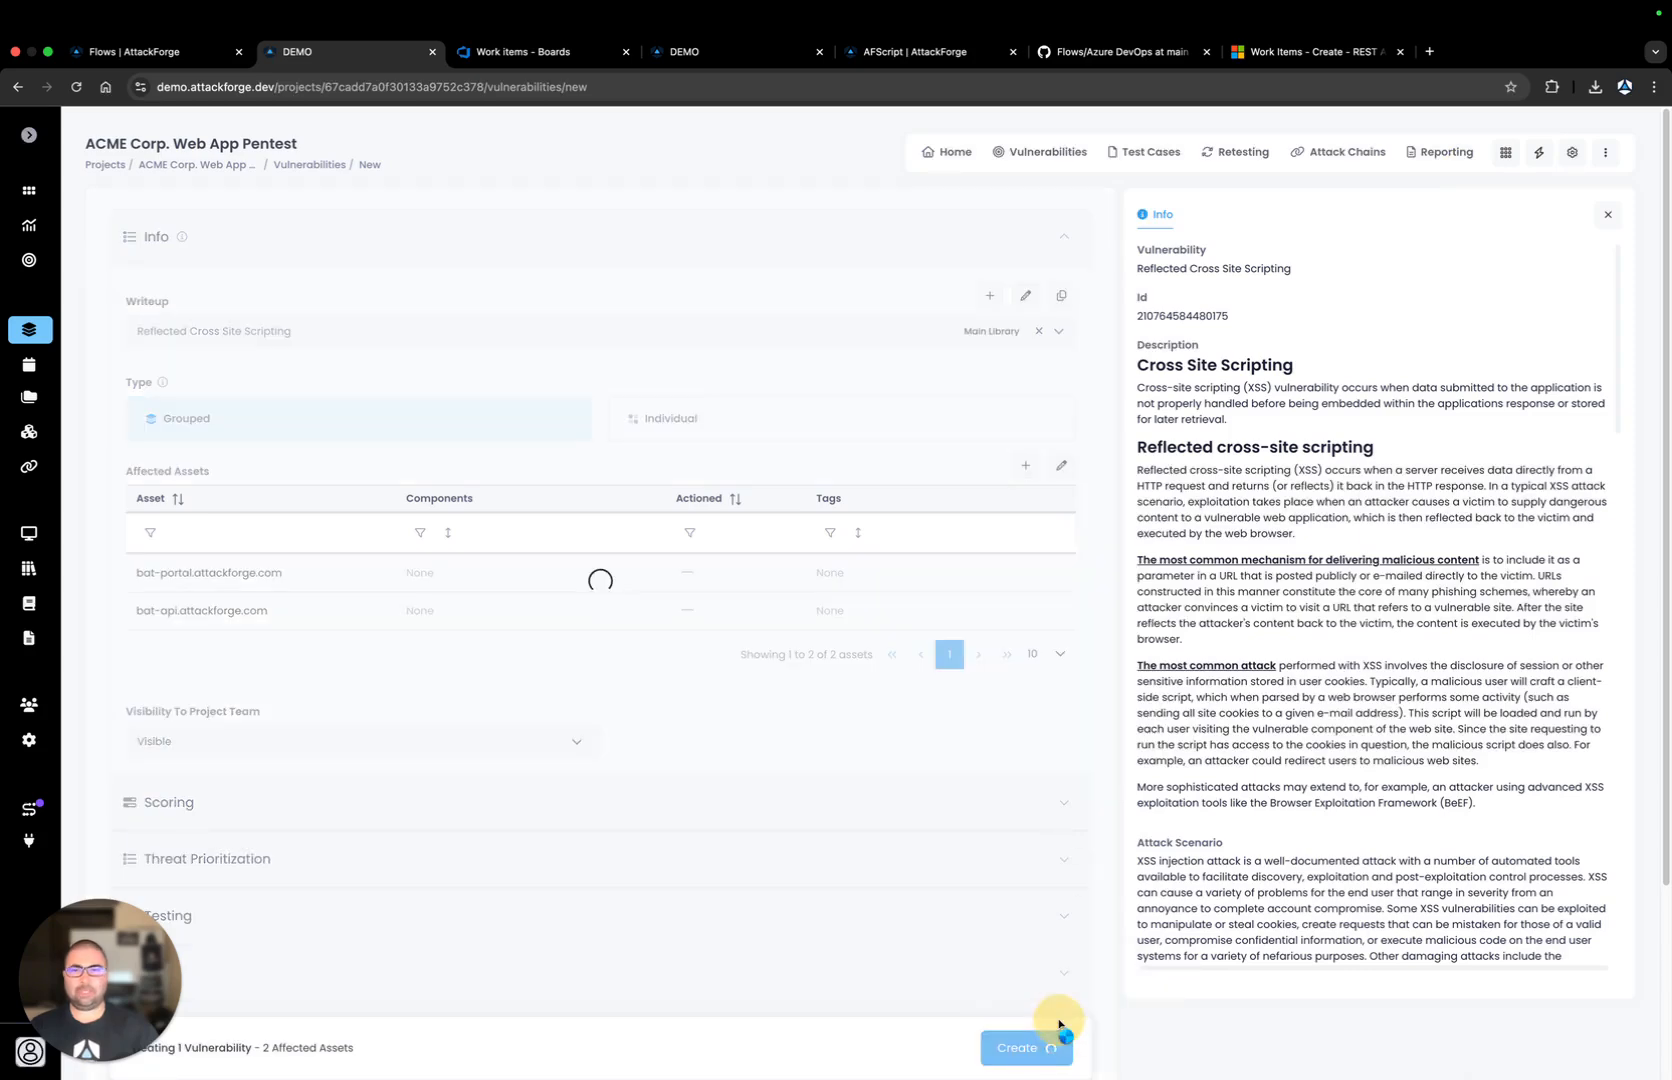
Open the new Reflected Cross Site Scripting vulnerability's page and check its ADO Work Item Id under Integrations
{"action": "left_click", "coordinate": [794, 87]}
{"action": "key", "text": "Return"}
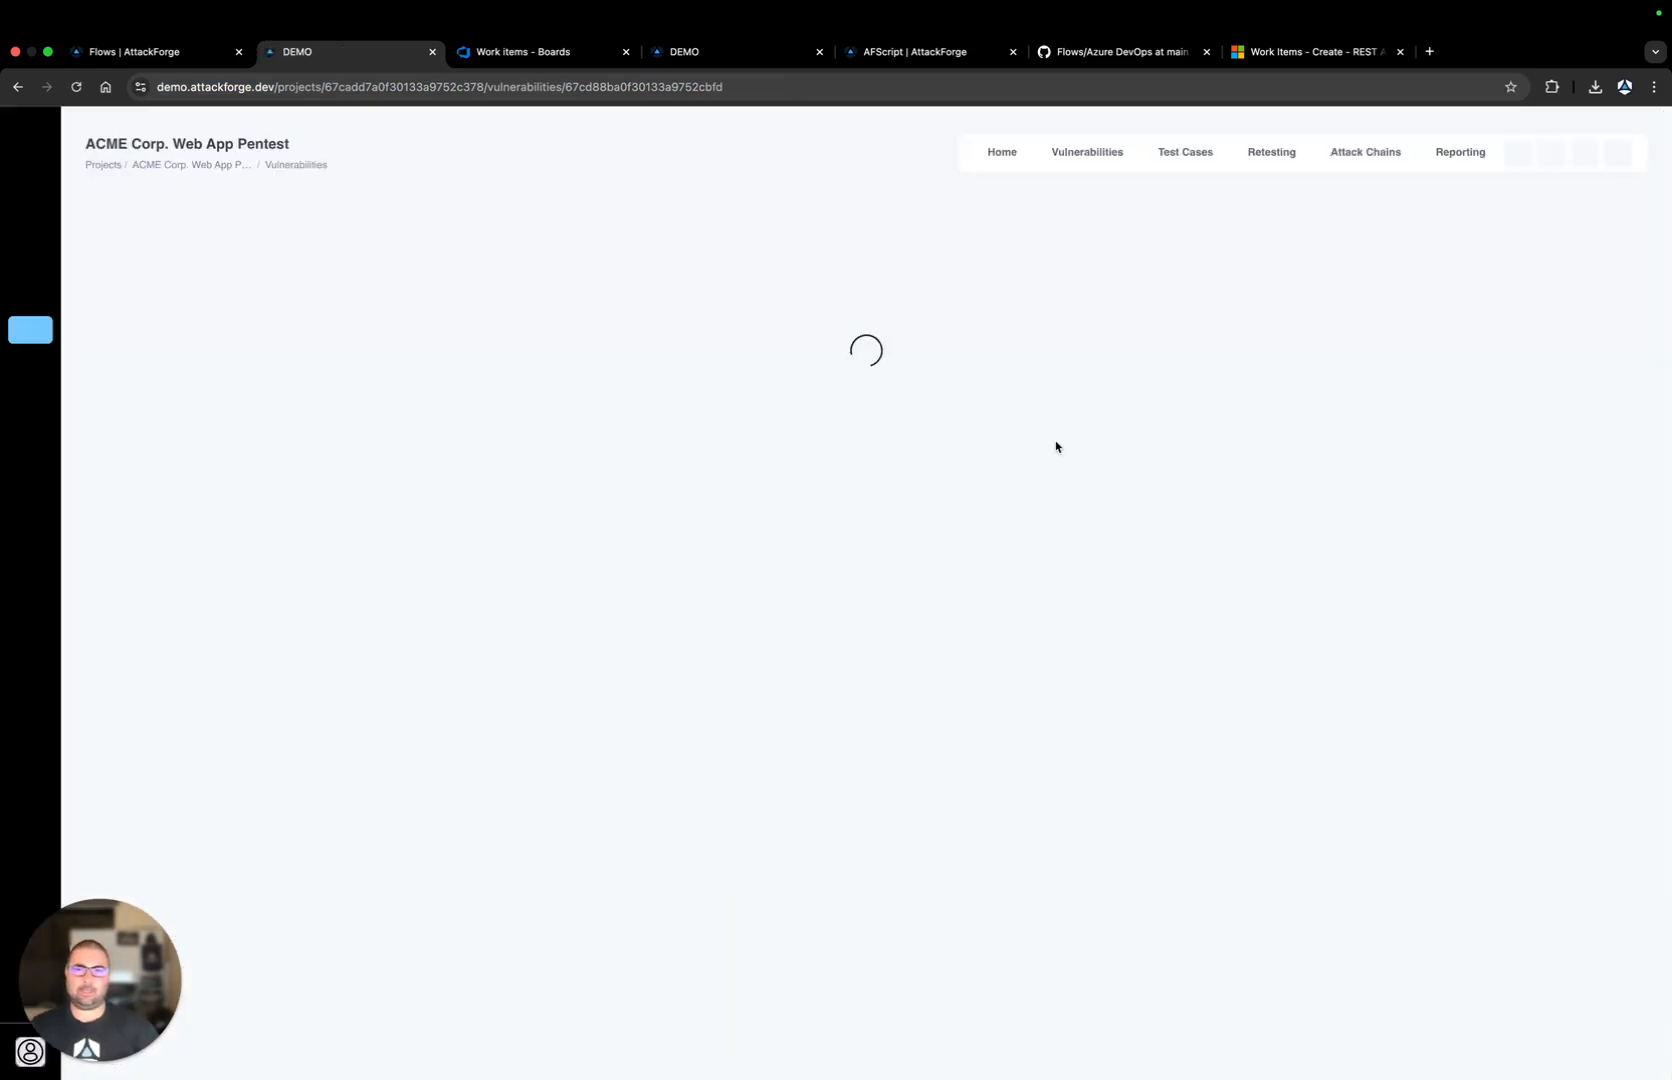
{"action": "scroll", "coordinate": [1038, 606], "scroll_direction": "down", "scroll_amount": 2}
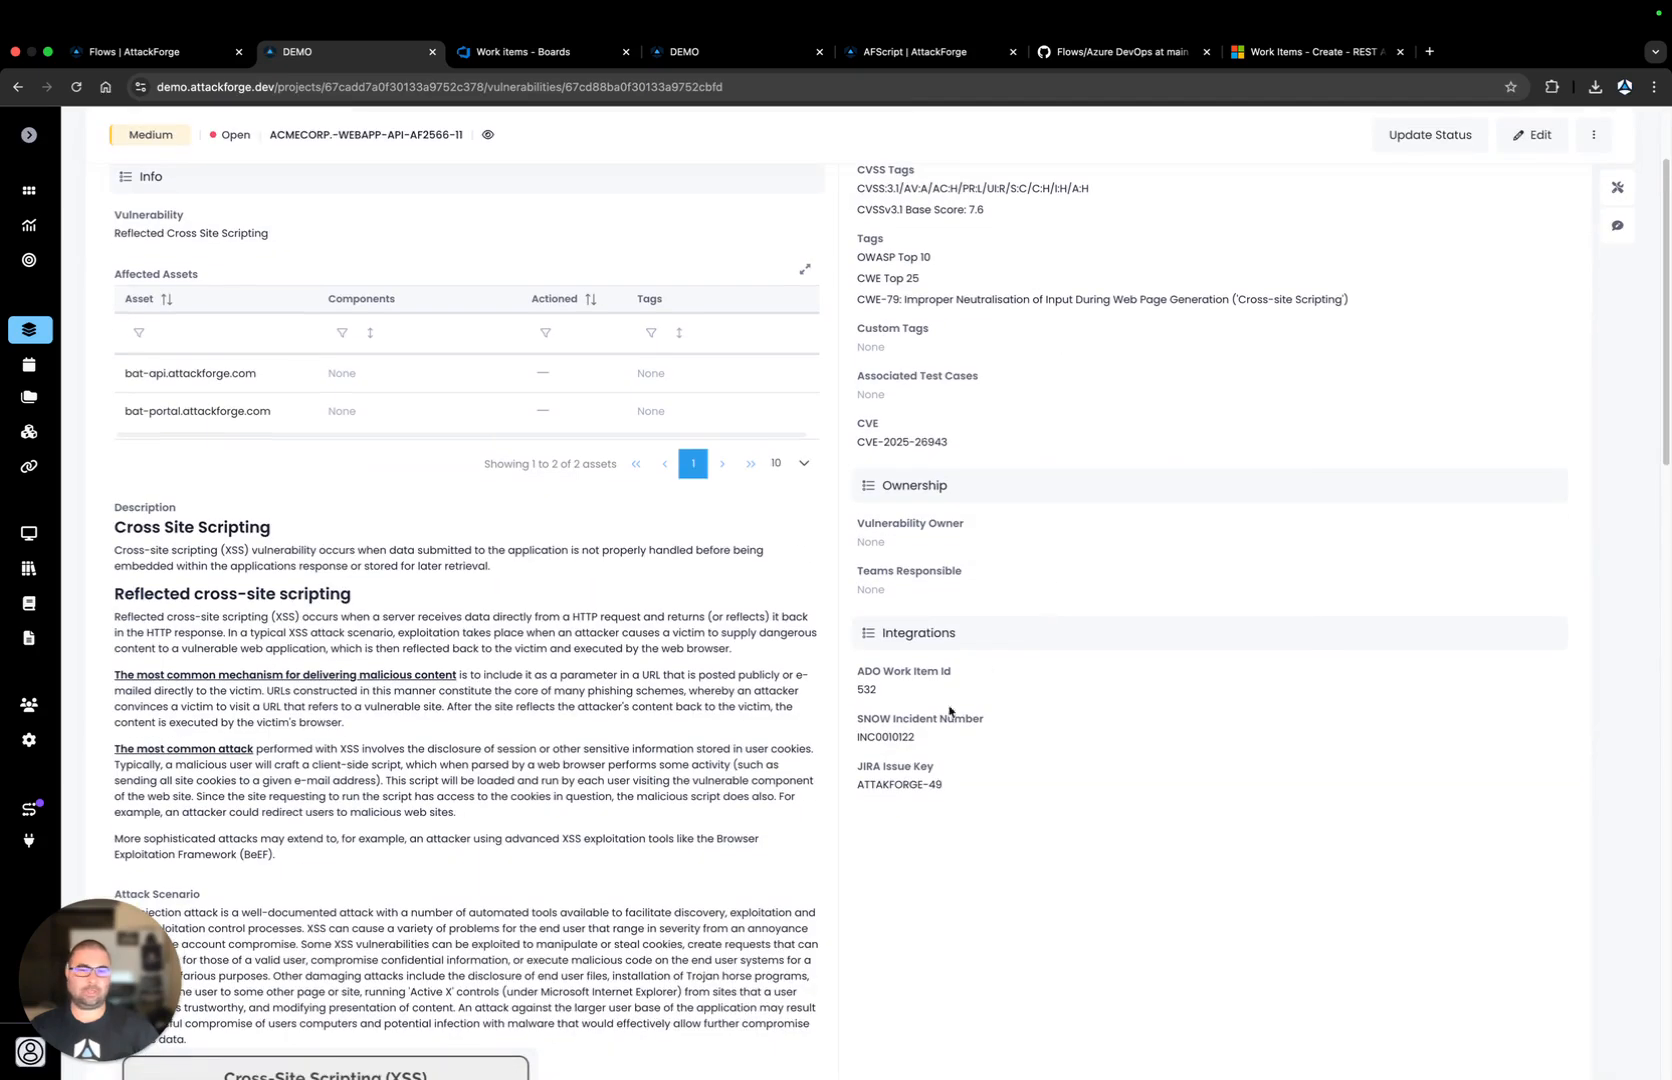
{"action": "double_click", "coordinate": [863, 690]}
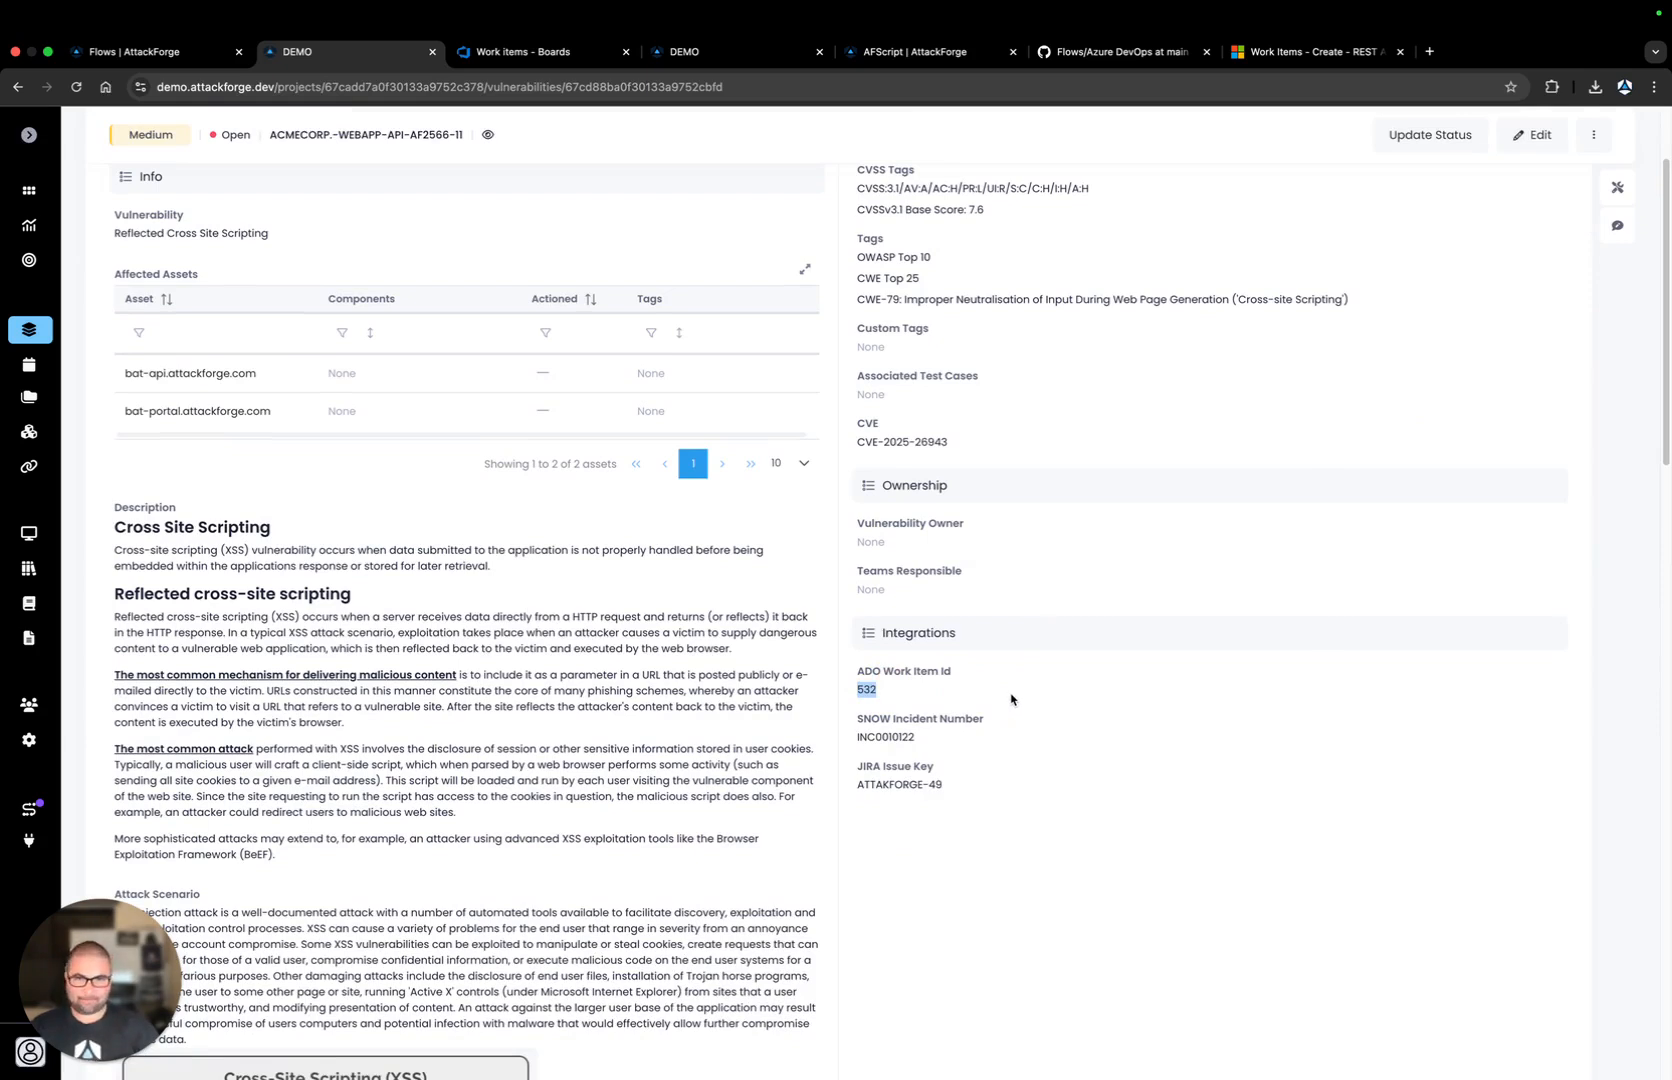
Switch to Azure DevOps, refresh the work items, and read through the Reflected Cross Site Scripting item's description
{"action": "left_click", "coordinate": [528, 53]}
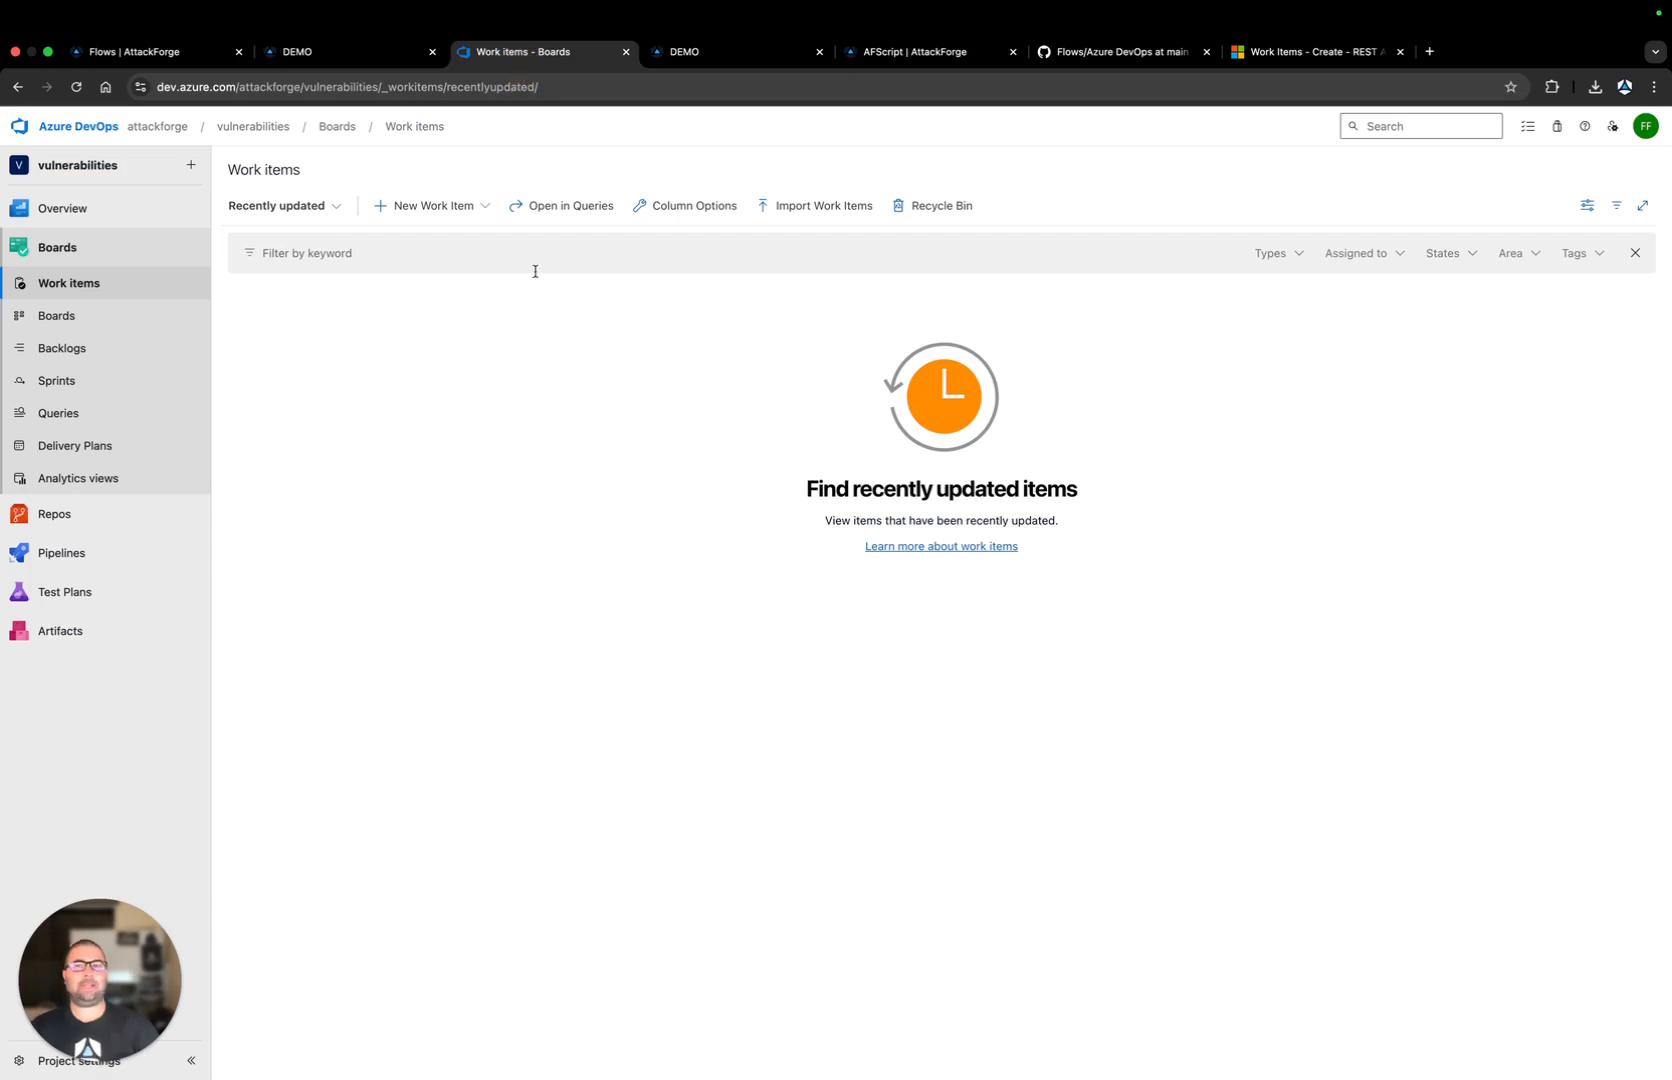
{"action": "left_click", "coordinate": [83, 283]}
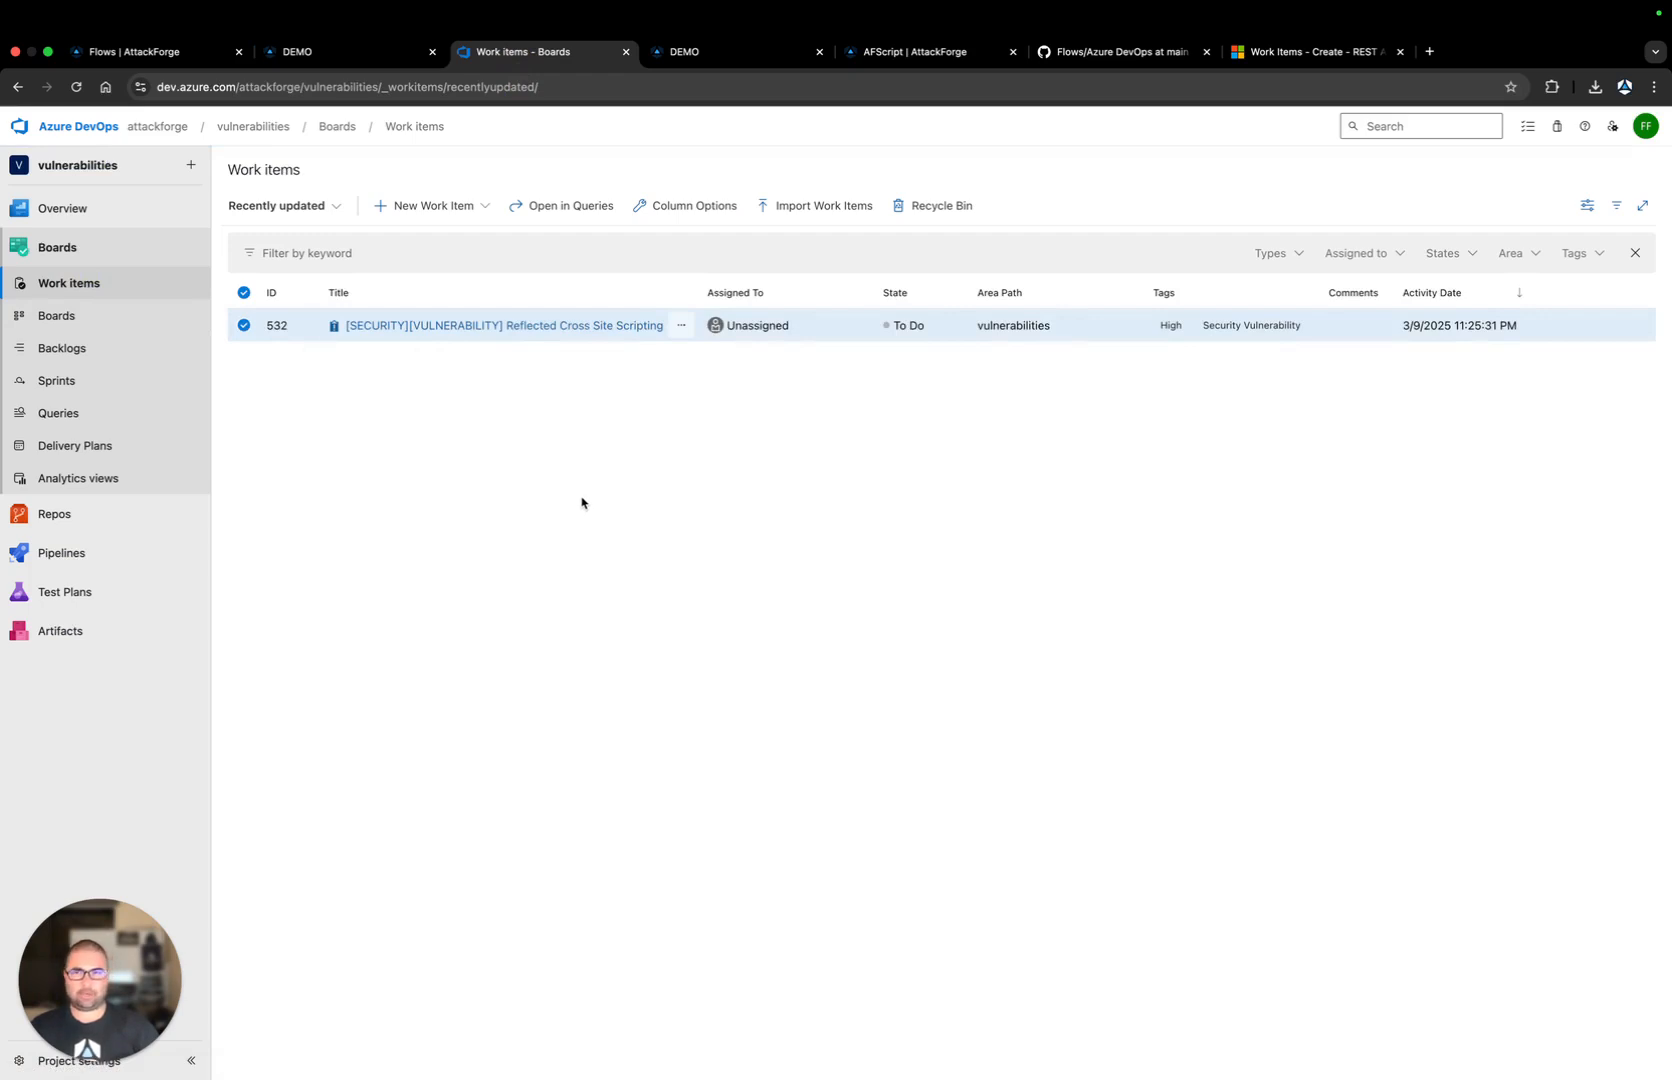
{"action": "left_click", "coordinate": [565, 326]}
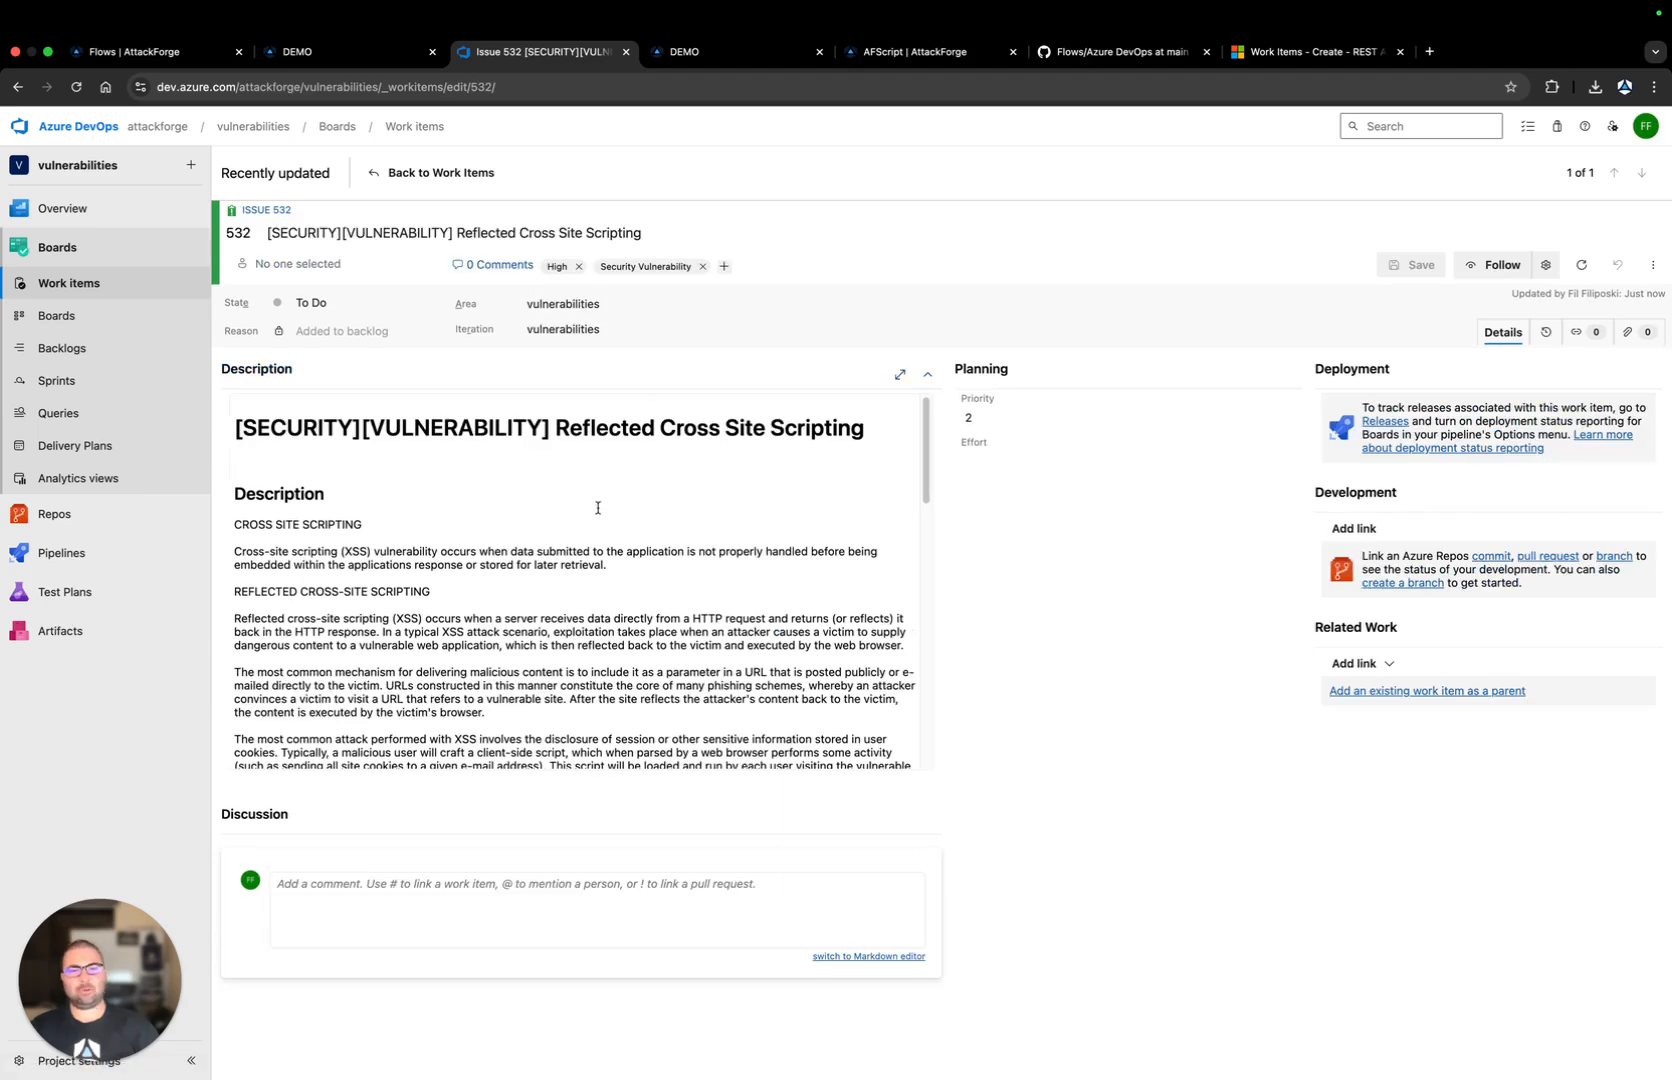
{"action": "scroll", "coordinate": [598, 508], "scroll_direction": "down", "scroll_amount": 3}
{"action": "scroll", "coordinate": [598, 508], "scroll_direction": "down", "scroll_amount": 5}
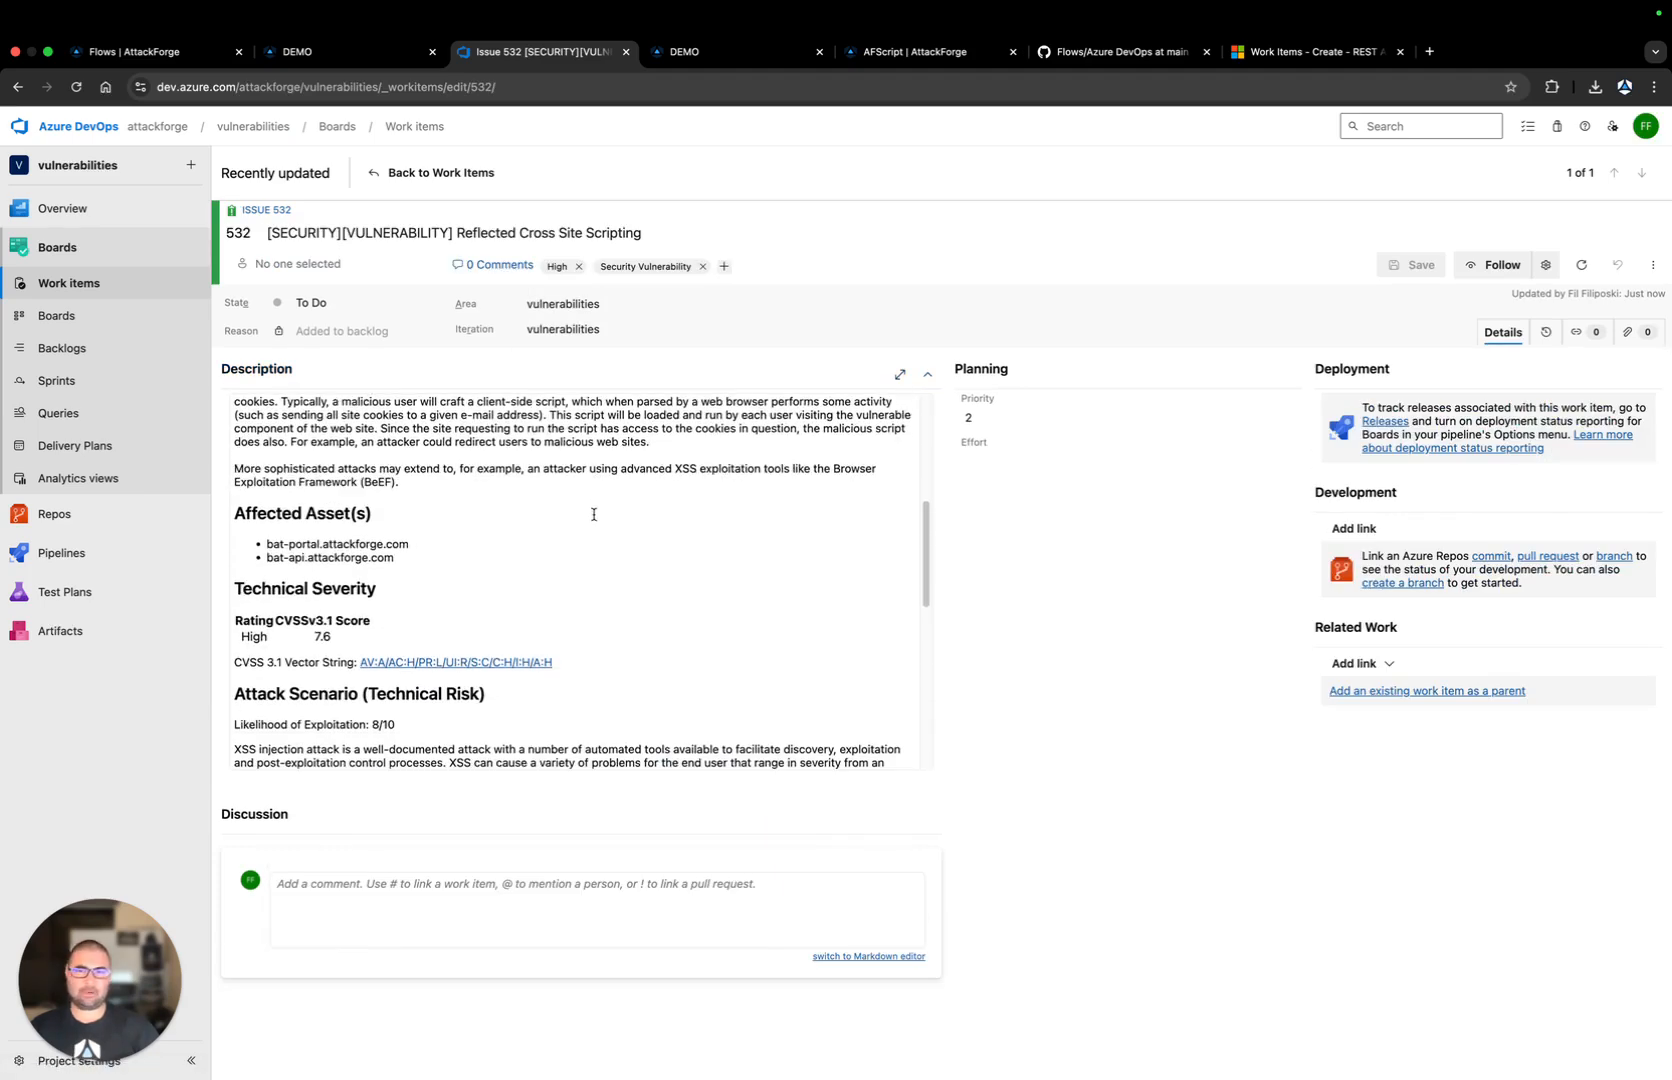
{"action": "scroll", "coordinate": [594, 514], "scroll_direction": "down", "scroll_amount": 4}
{"action": "scroll", "coordinate": [502, 533], "scroll_direction": "down", "scroll_amount": 8}
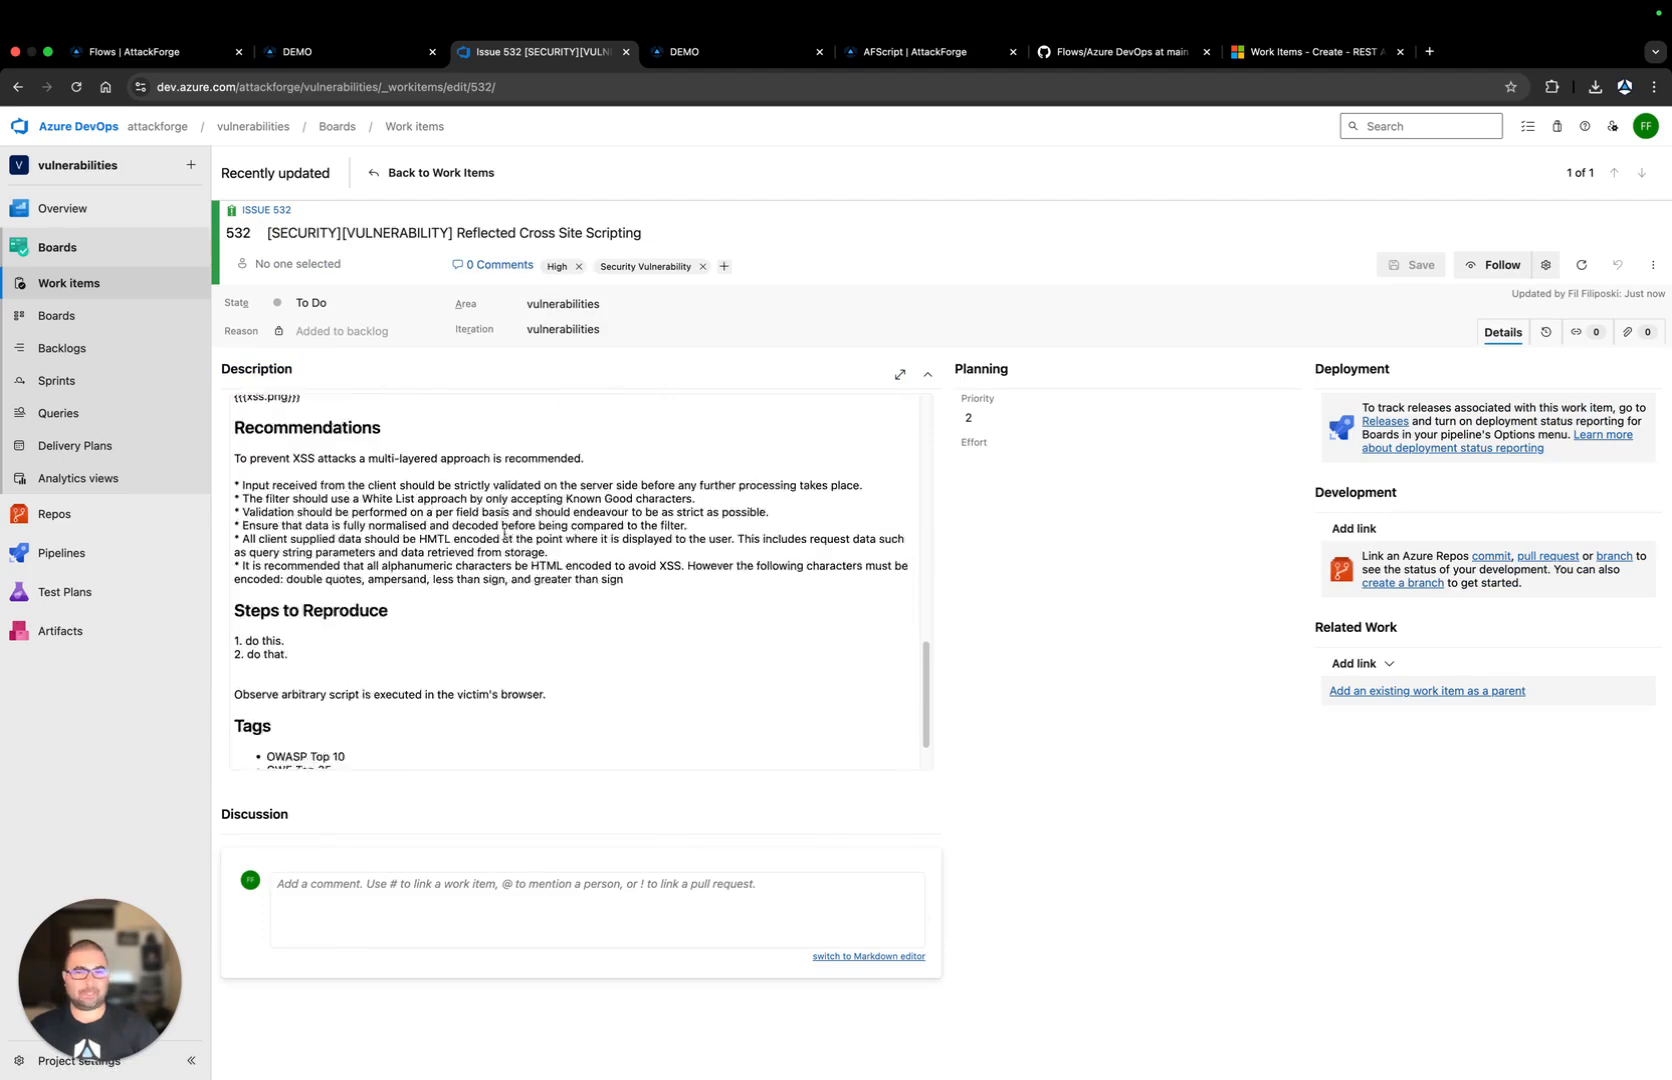
{"action": "scroll", "coordinate": [502, 536], "scroll_direction": "up", "scroll_amount": 20}
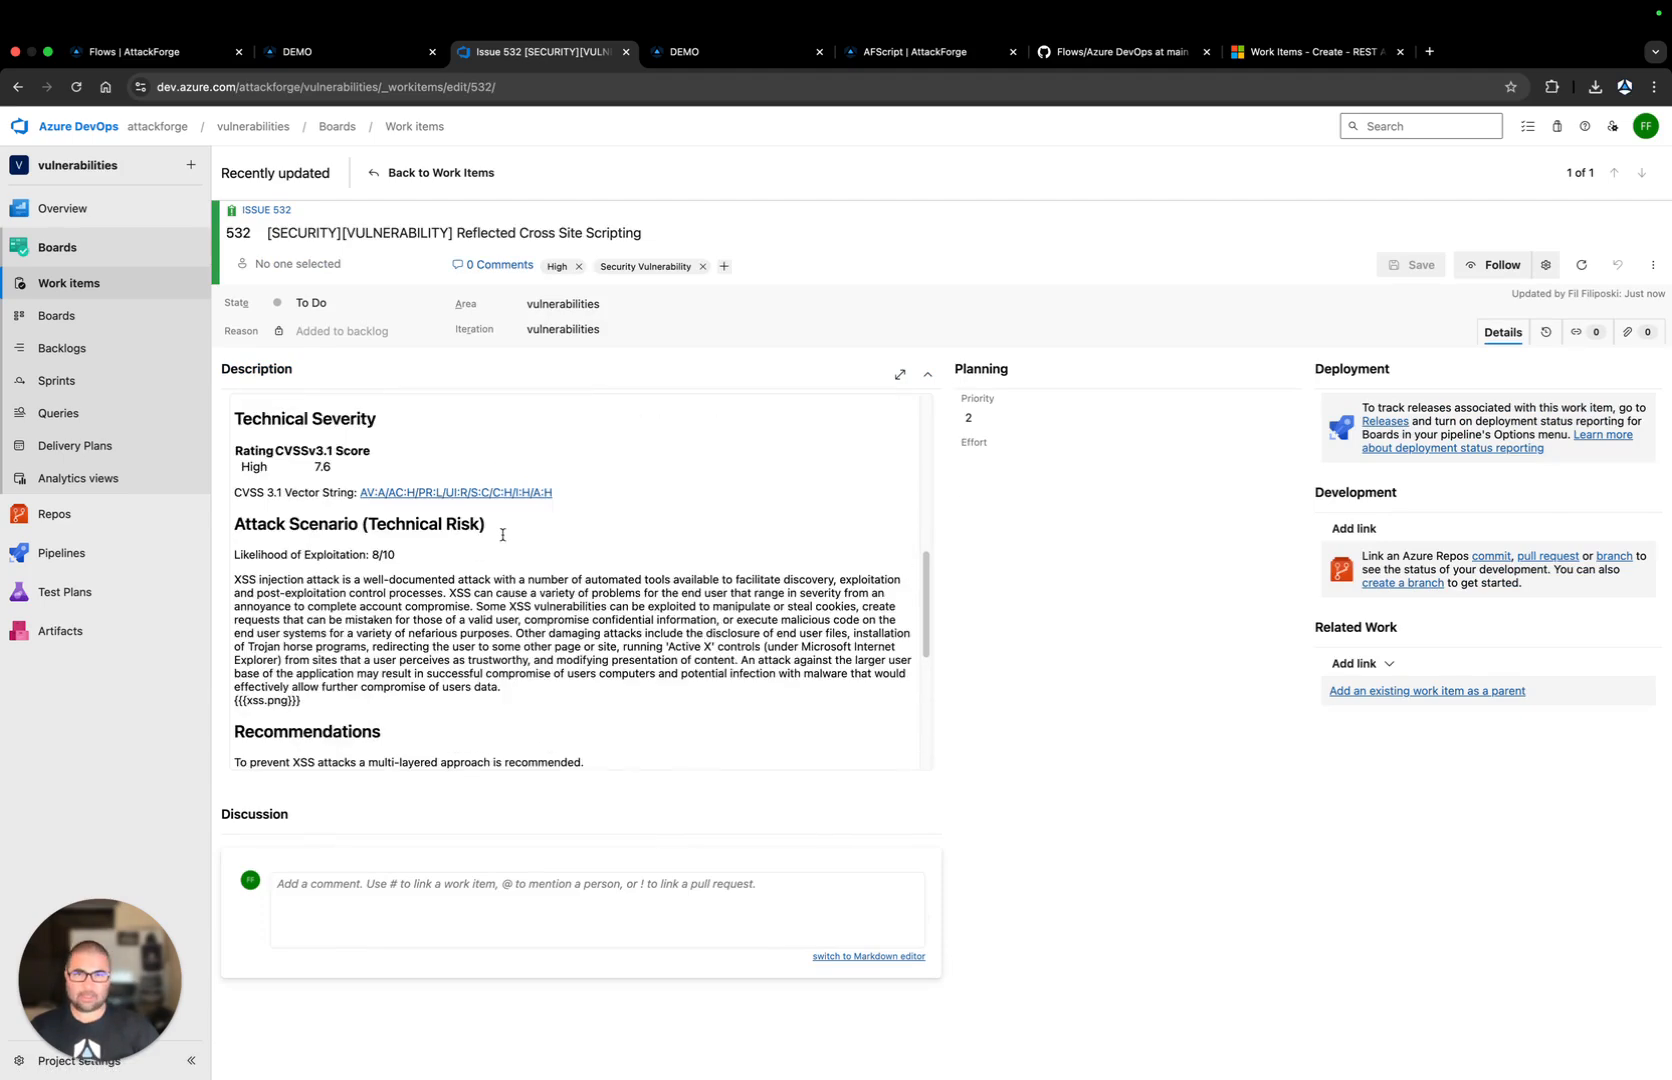
{"action": "scroll", "coordinate": [525, 539], "scroll_direction": "up", "scroll_amount": 3}
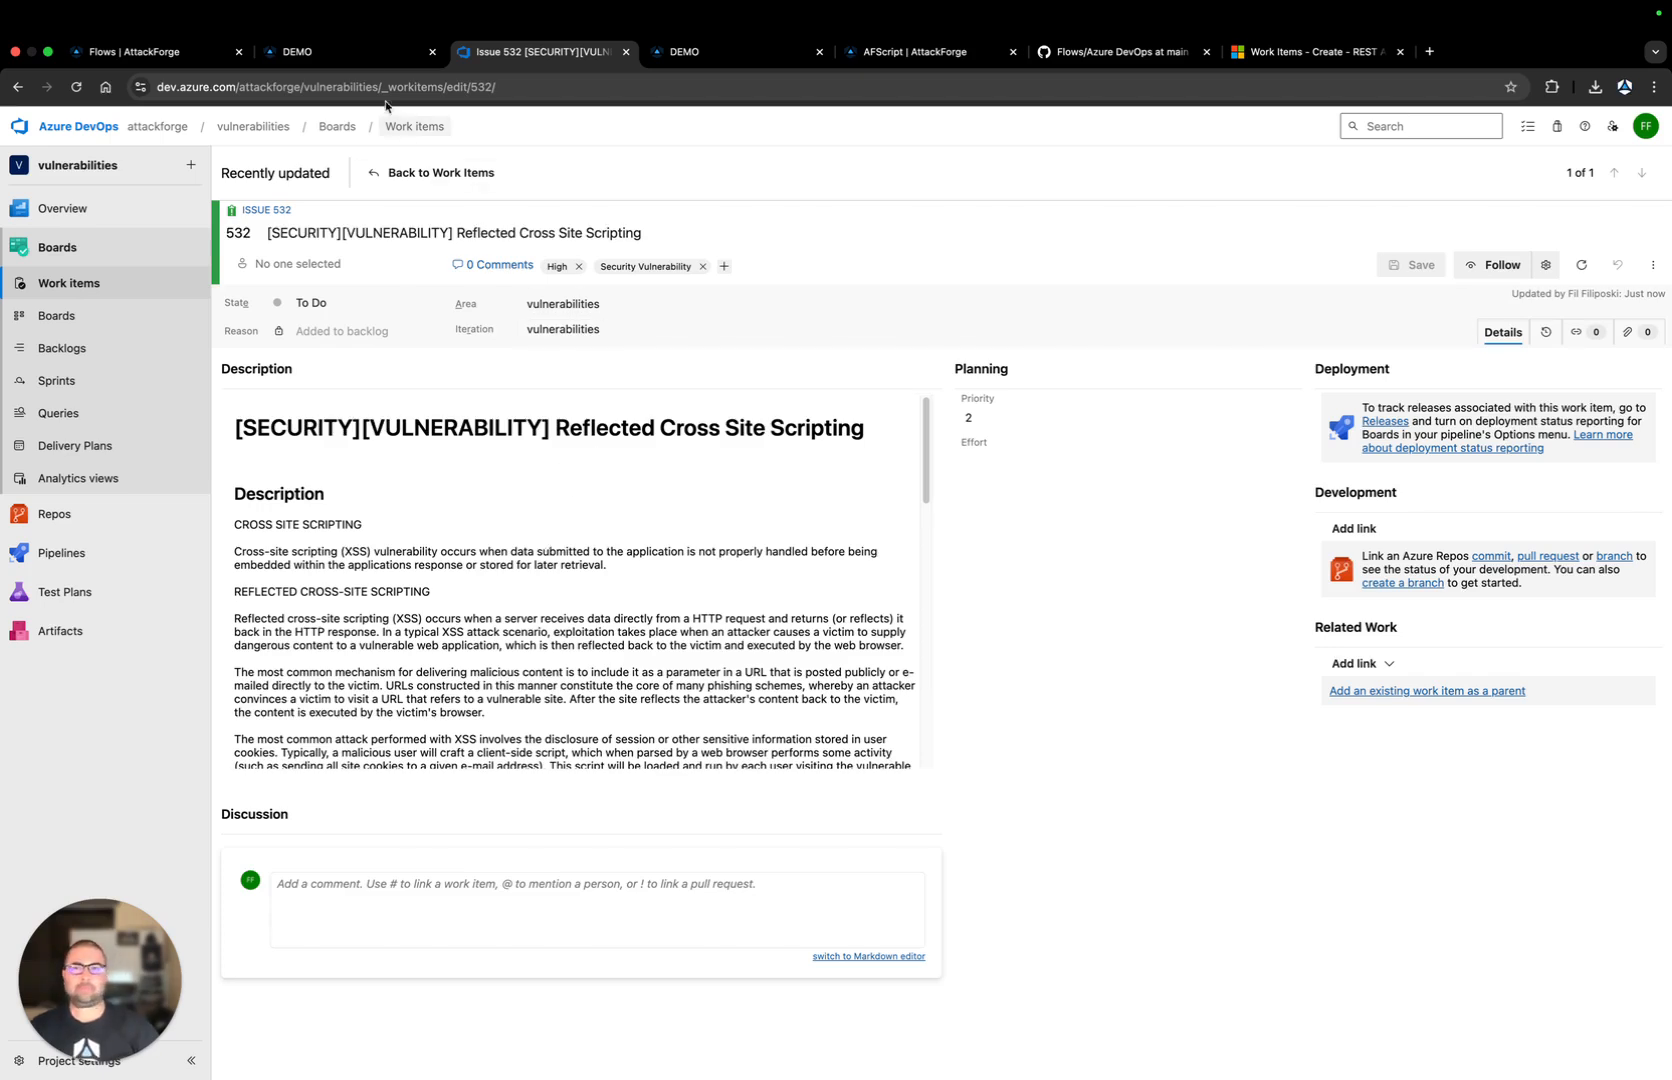
Switch to the AttackForge Flows list and open the latest run of the Create ADO Work Item flow
{"action": "left_click", "coordinate": [706, 52]}
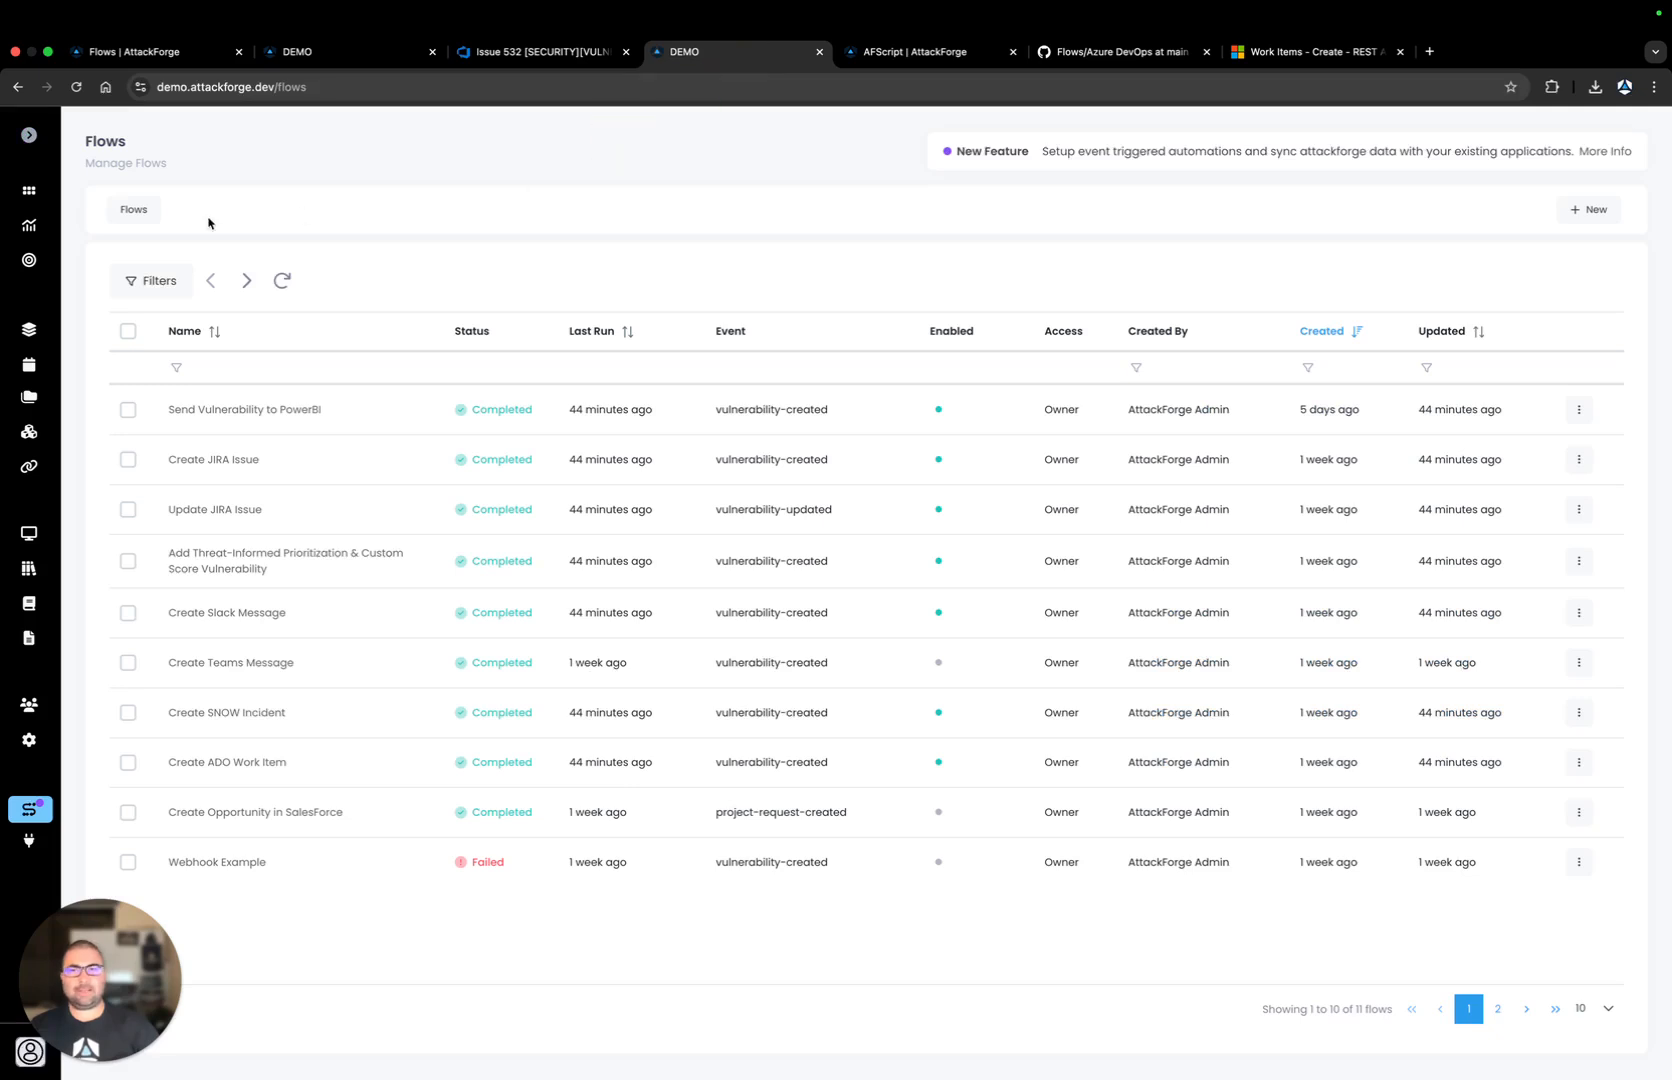
{"action": "left_click", "coordinate": [29, 134]}
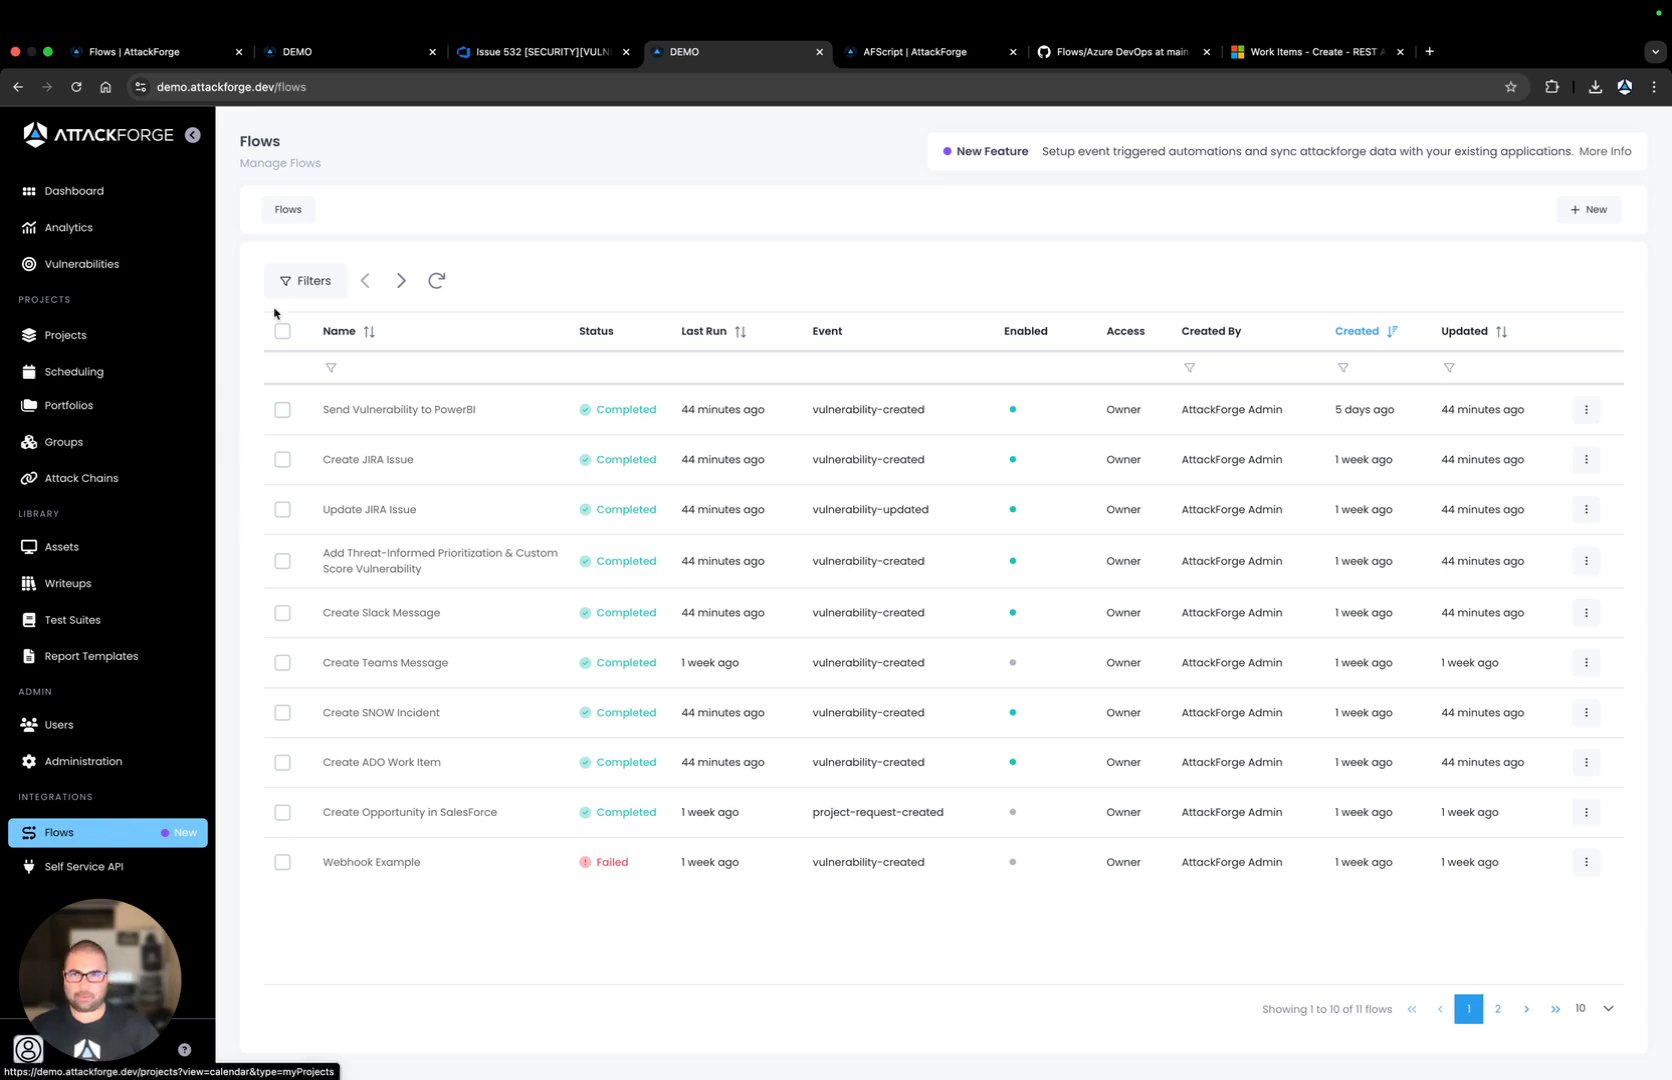
{"action": "left_click", "coordinate": [193, 135]}
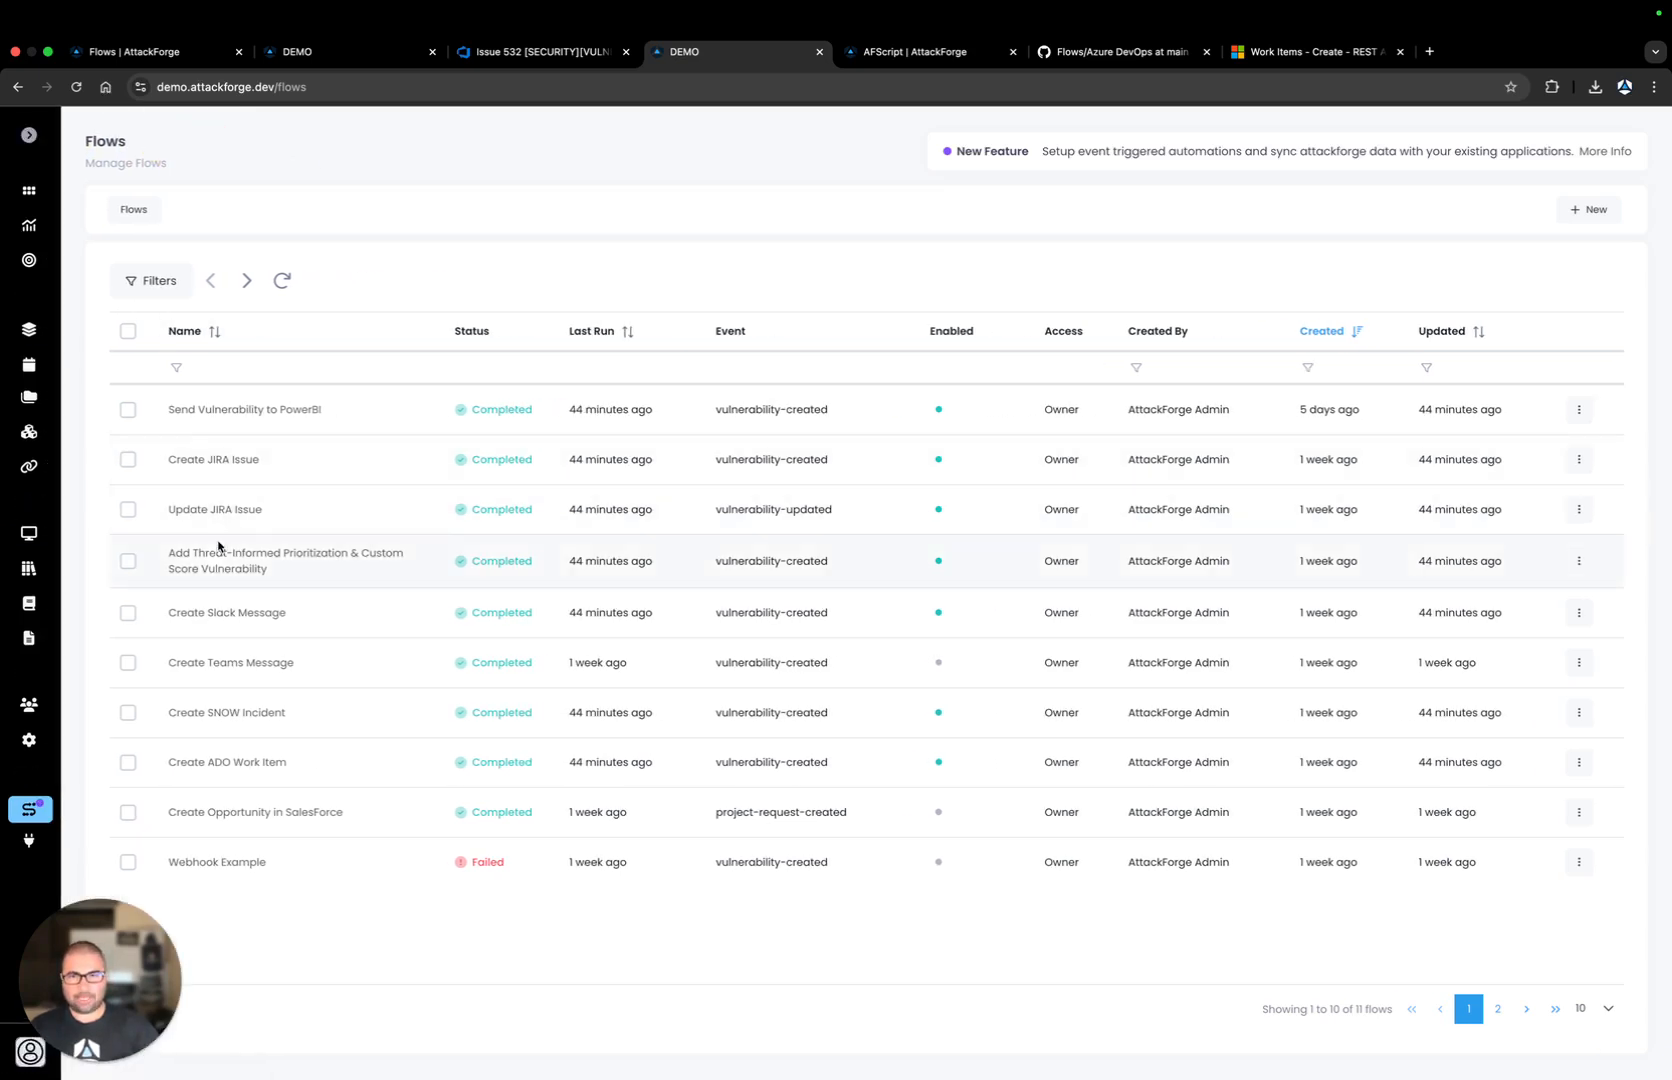
{"action": "left_click", "coordinate": [196, 764]}
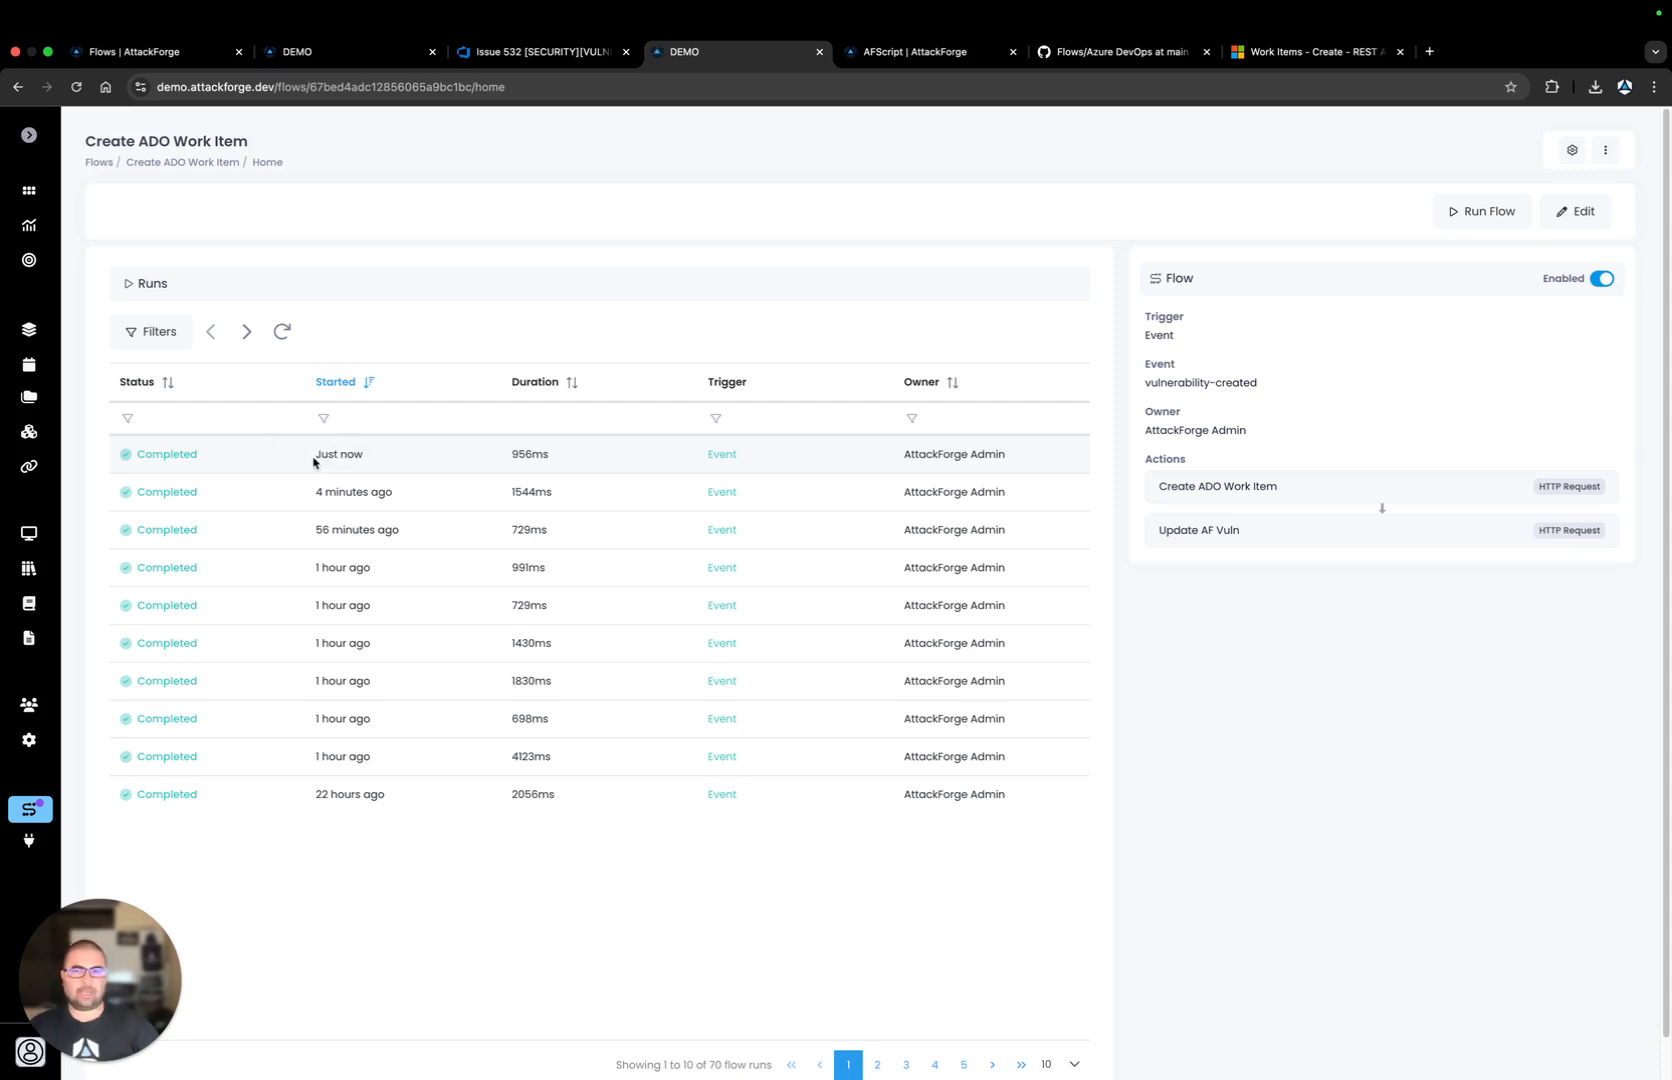
{"action": "left_click", "coordinate": [193, 459]}
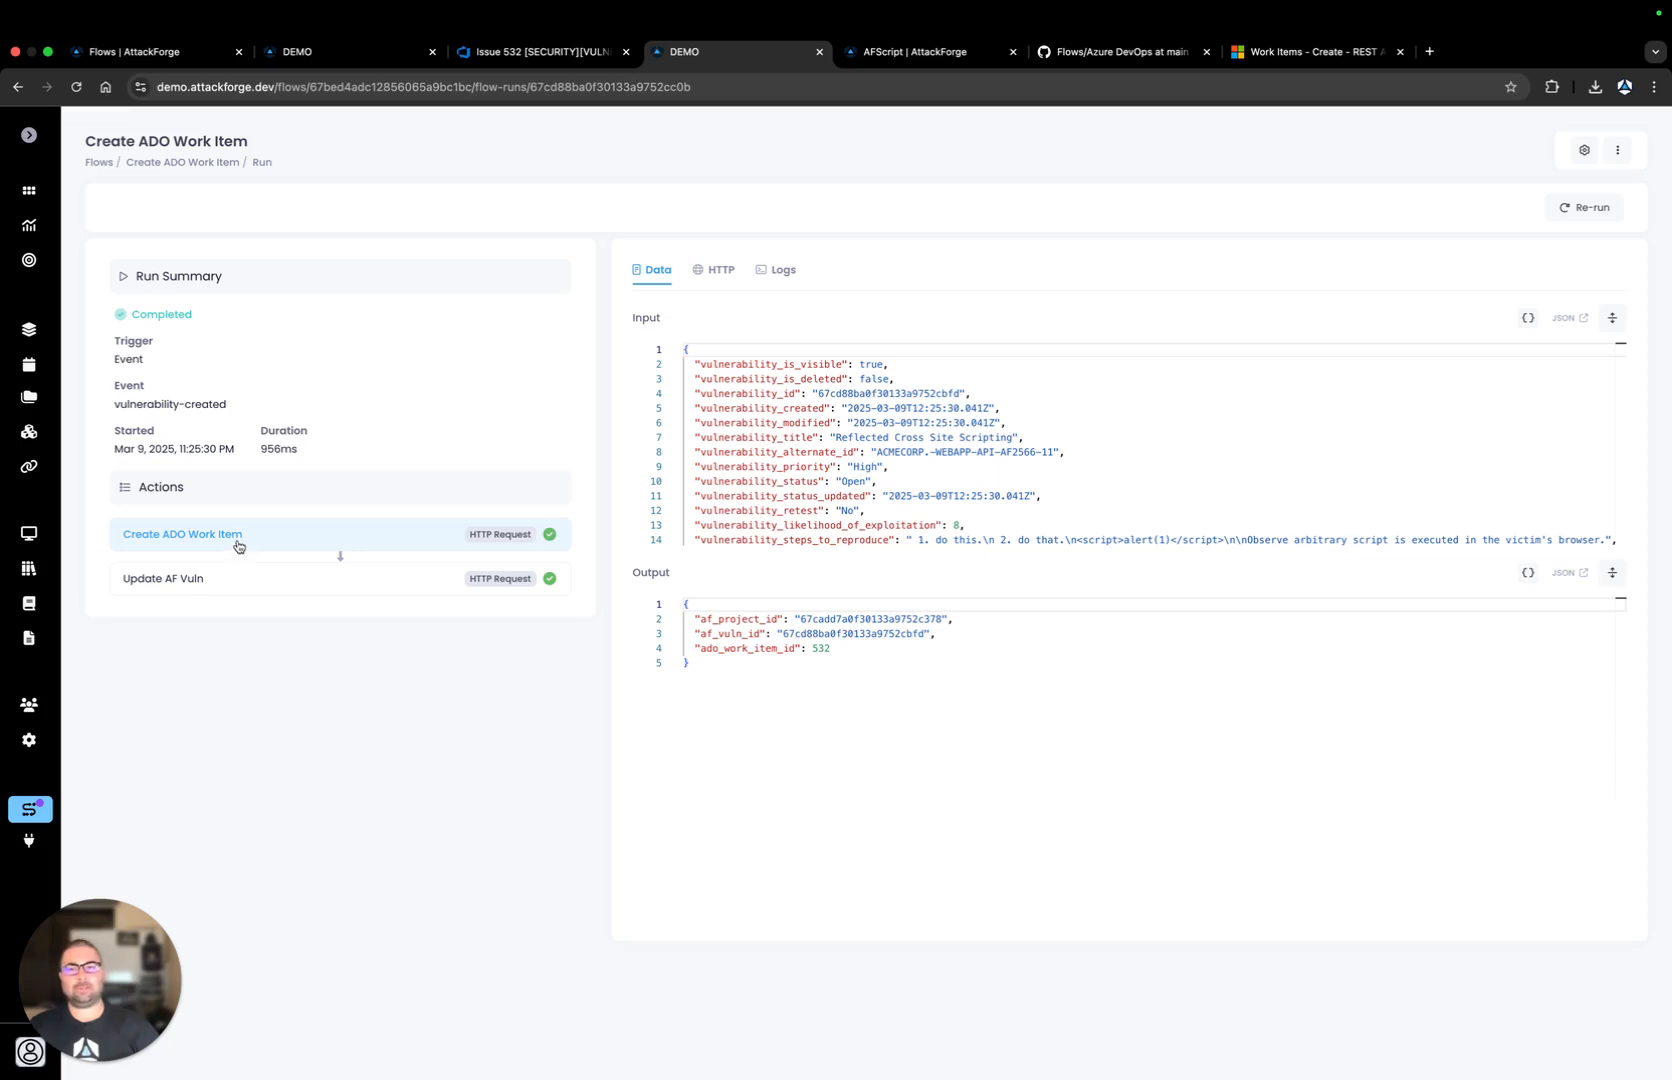
Inspect the run's input and output data for the Update AF Vuln and Create ADO Work Item actions
{"action": "left_click", "coordinate": [258, 577]}
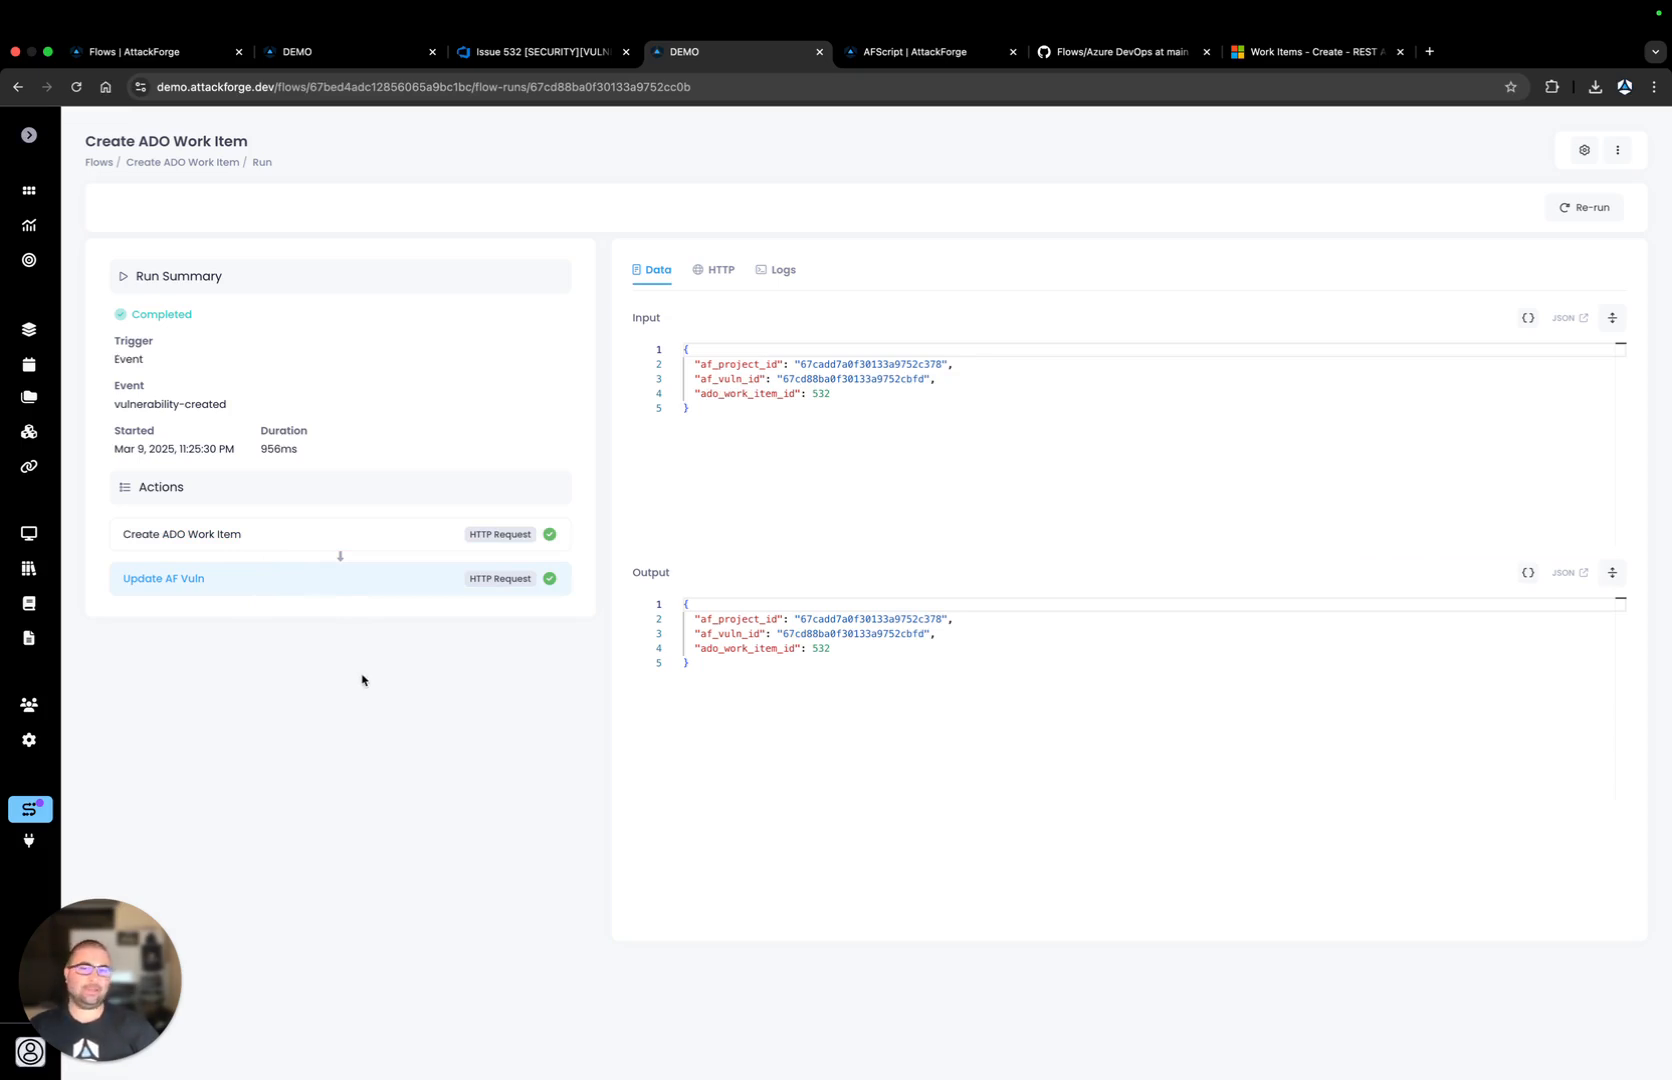
{"action": "left_click", "coordinate": [364, 534]}
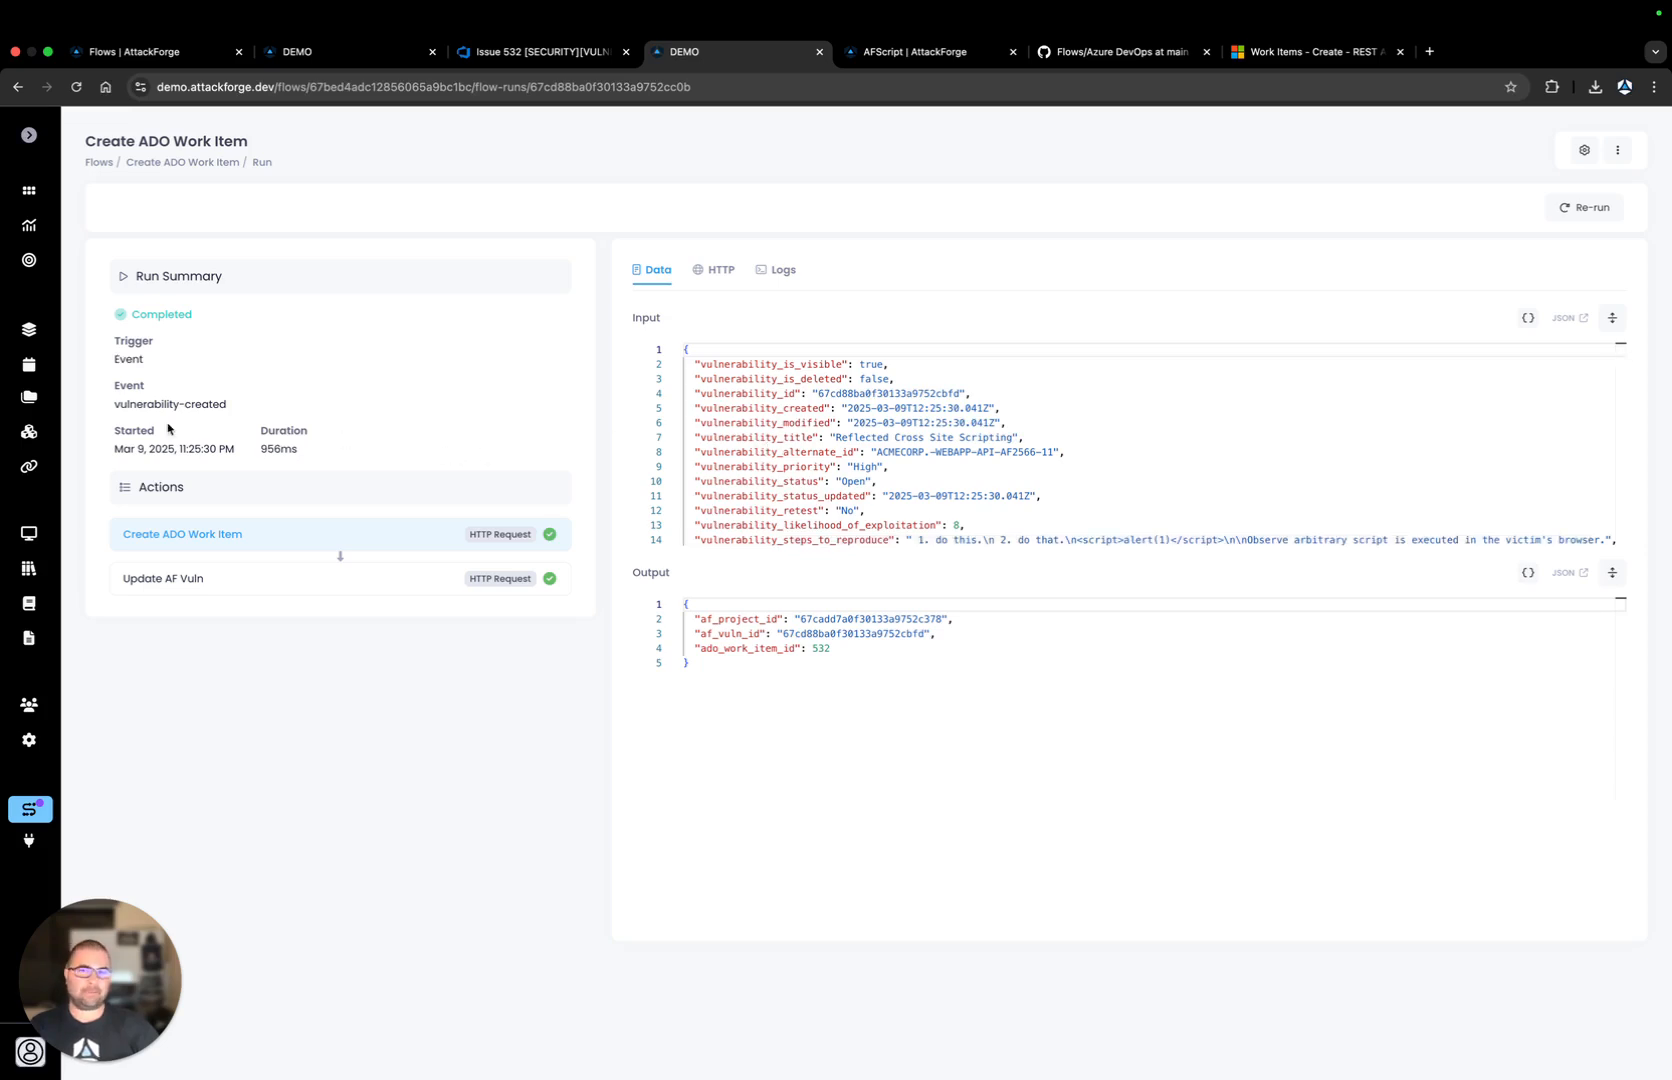
{"action": "left_click_drag", "start_coordinate": [113, 404], "coordinate": [240, 406]}
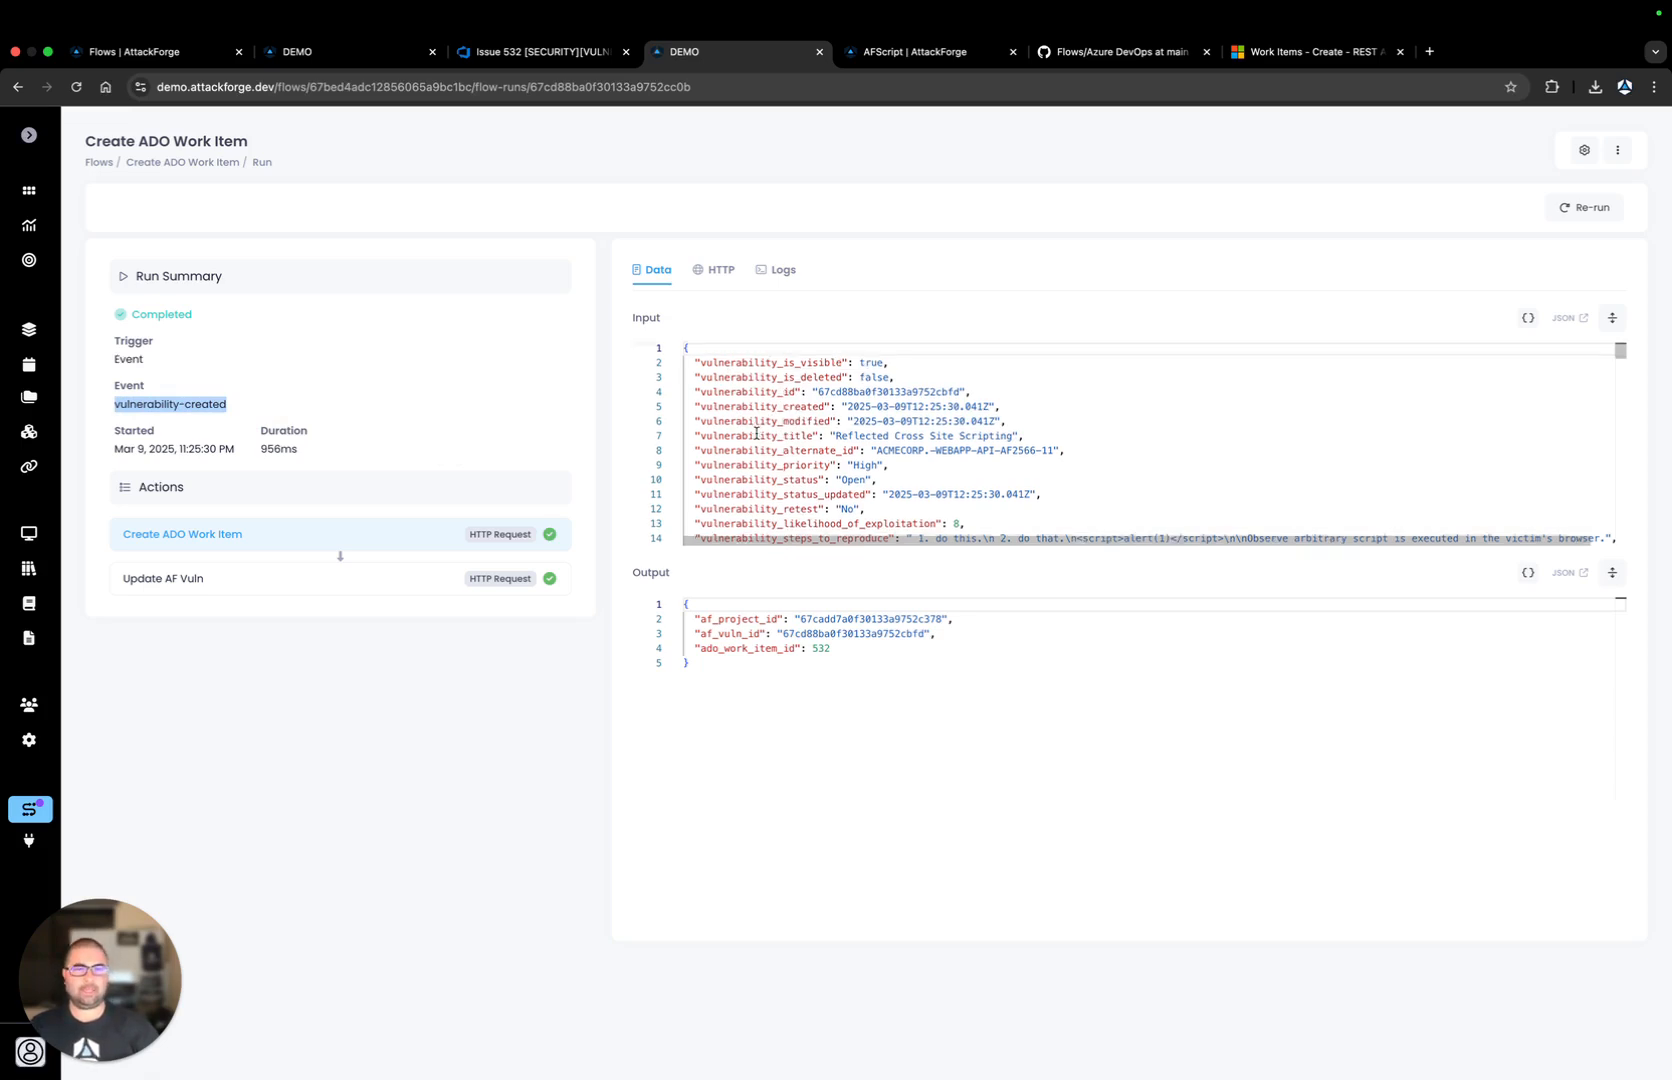
{"action": "scroll", "coordinate": [757, 432], "scroll_direction": "down", "scroll_amount": 10}
{"action": "scroll", "coordinate": [845, 462], "scroll_direction": "up", "scroll_amount": 10}
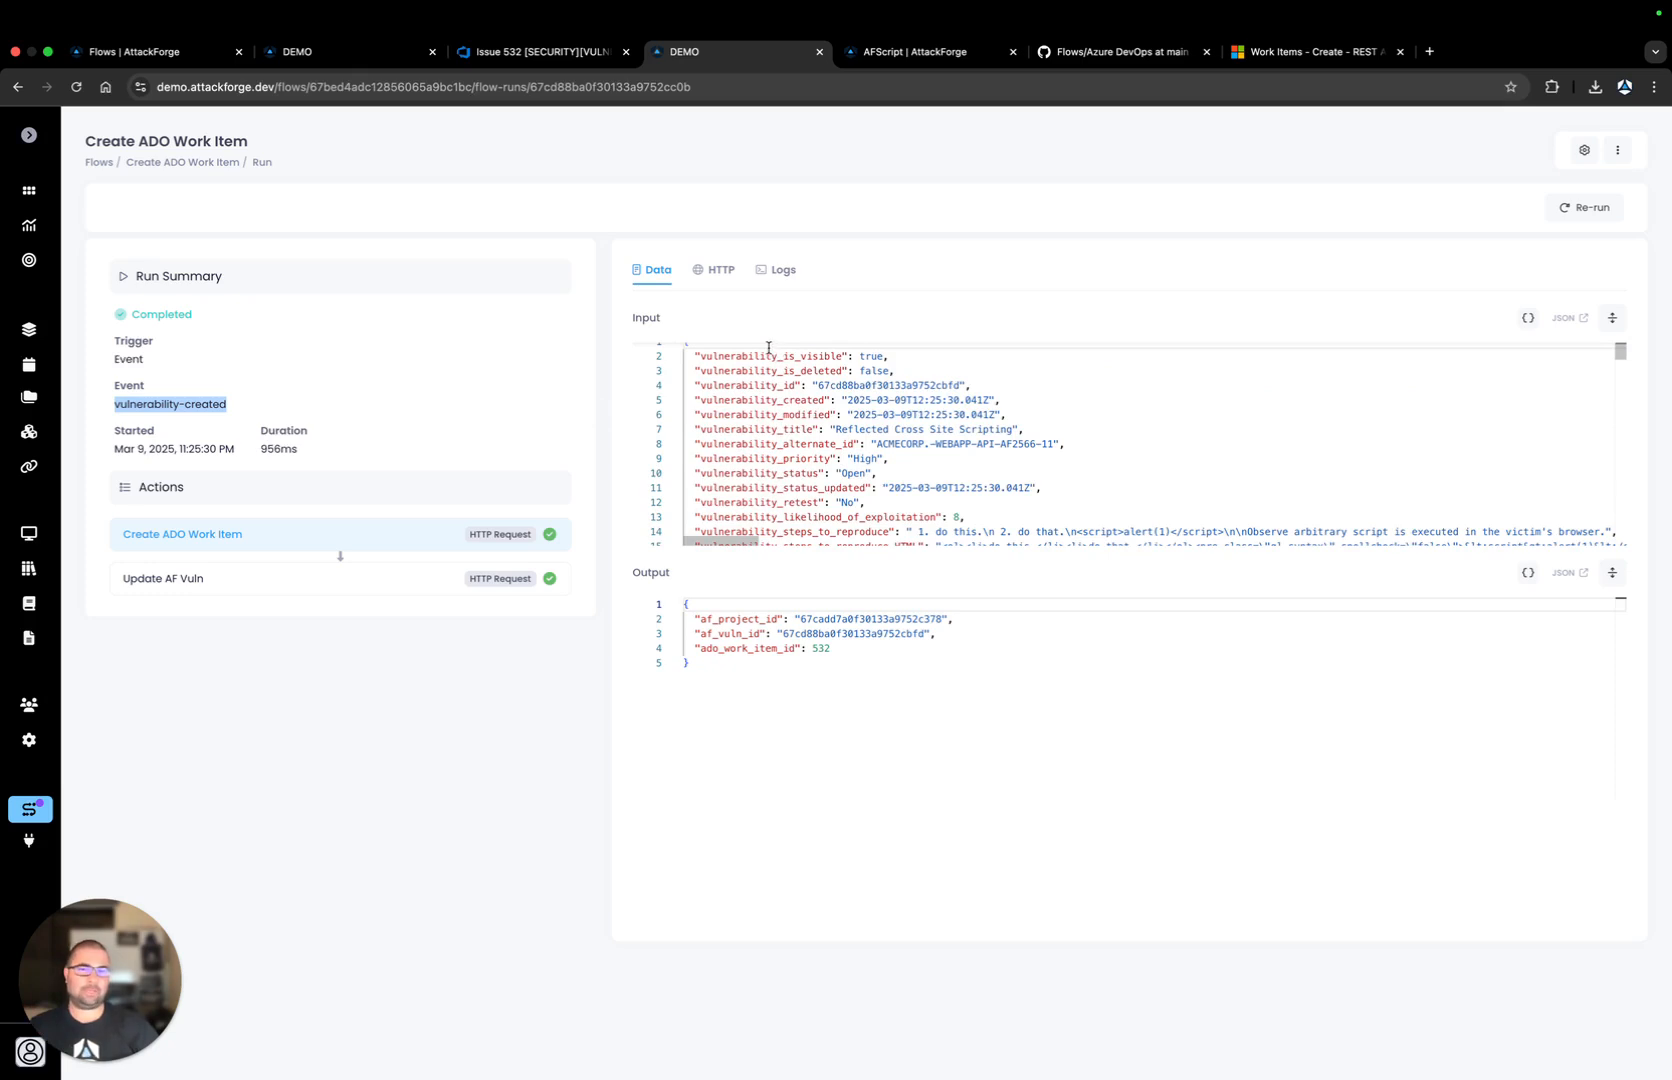
Examine the Create ADO Work Item action's HTTP details: request URL, method, response status and request body
{"action": "left_click", "coordinate": [726, 278]}
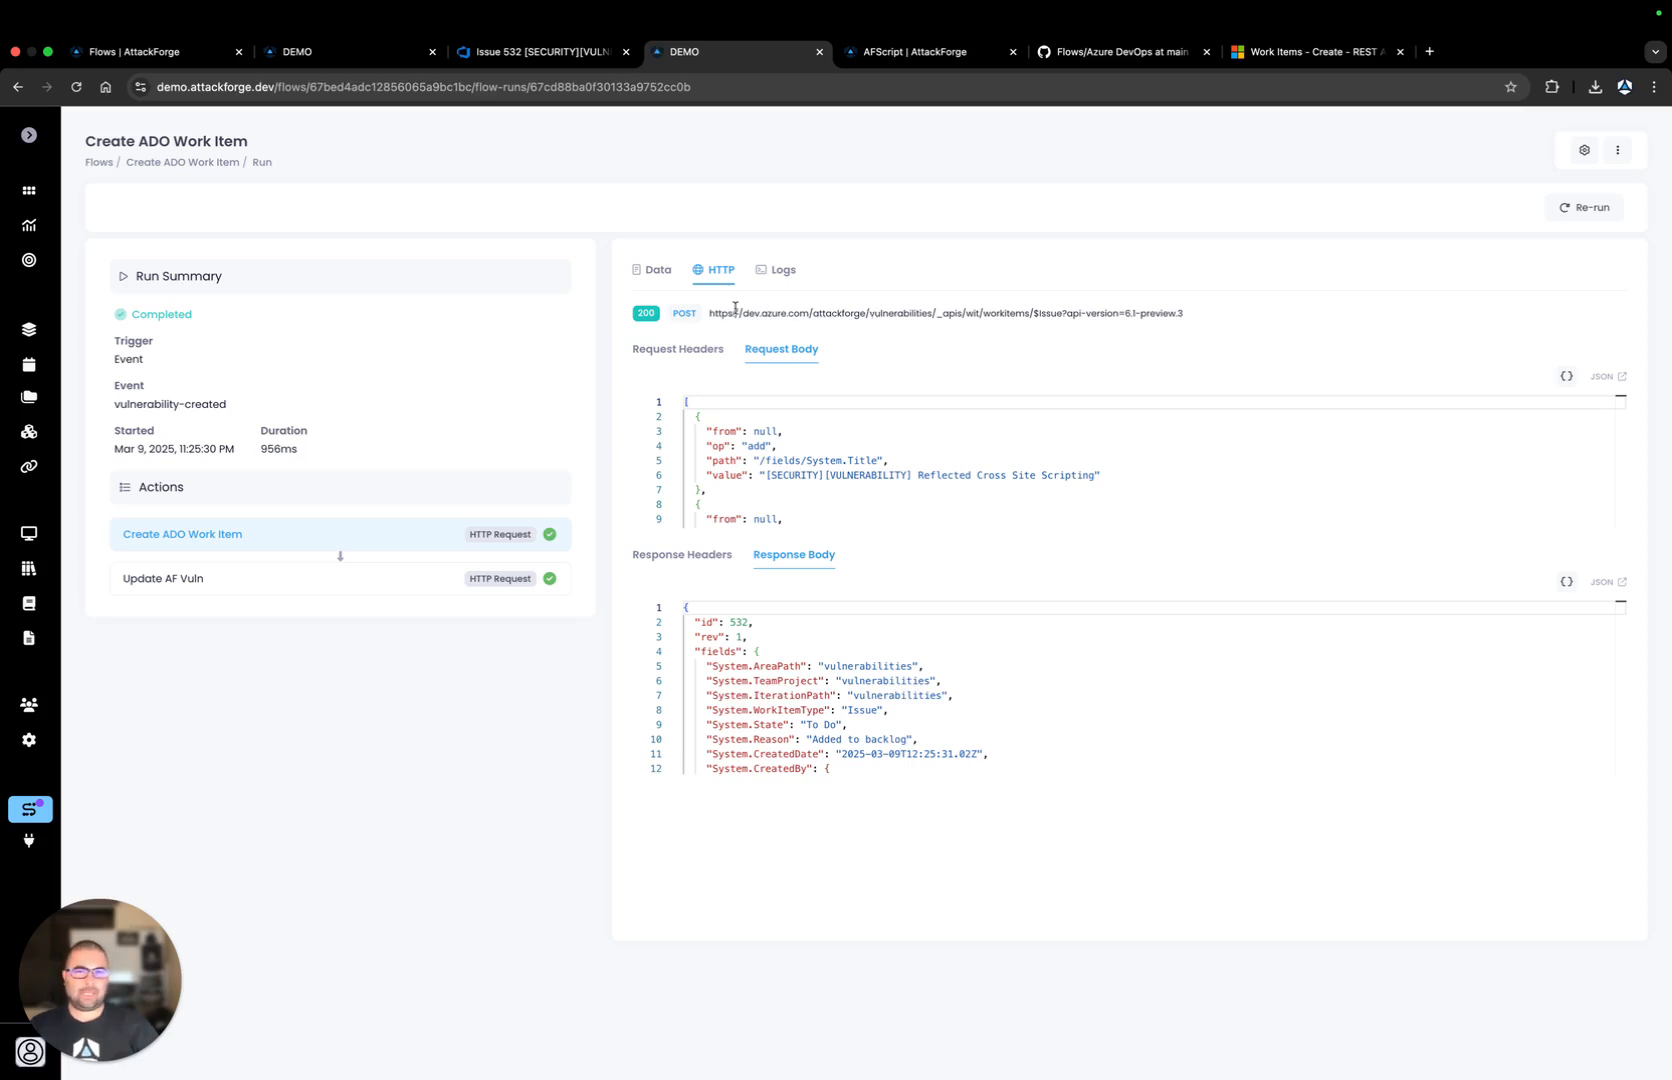
{"action": "left_click_drag", "start_coordinate": [710, 313], "coordinate": [1201, 320]}
{"action": "left_click", "coordinate": [1193, 316]}
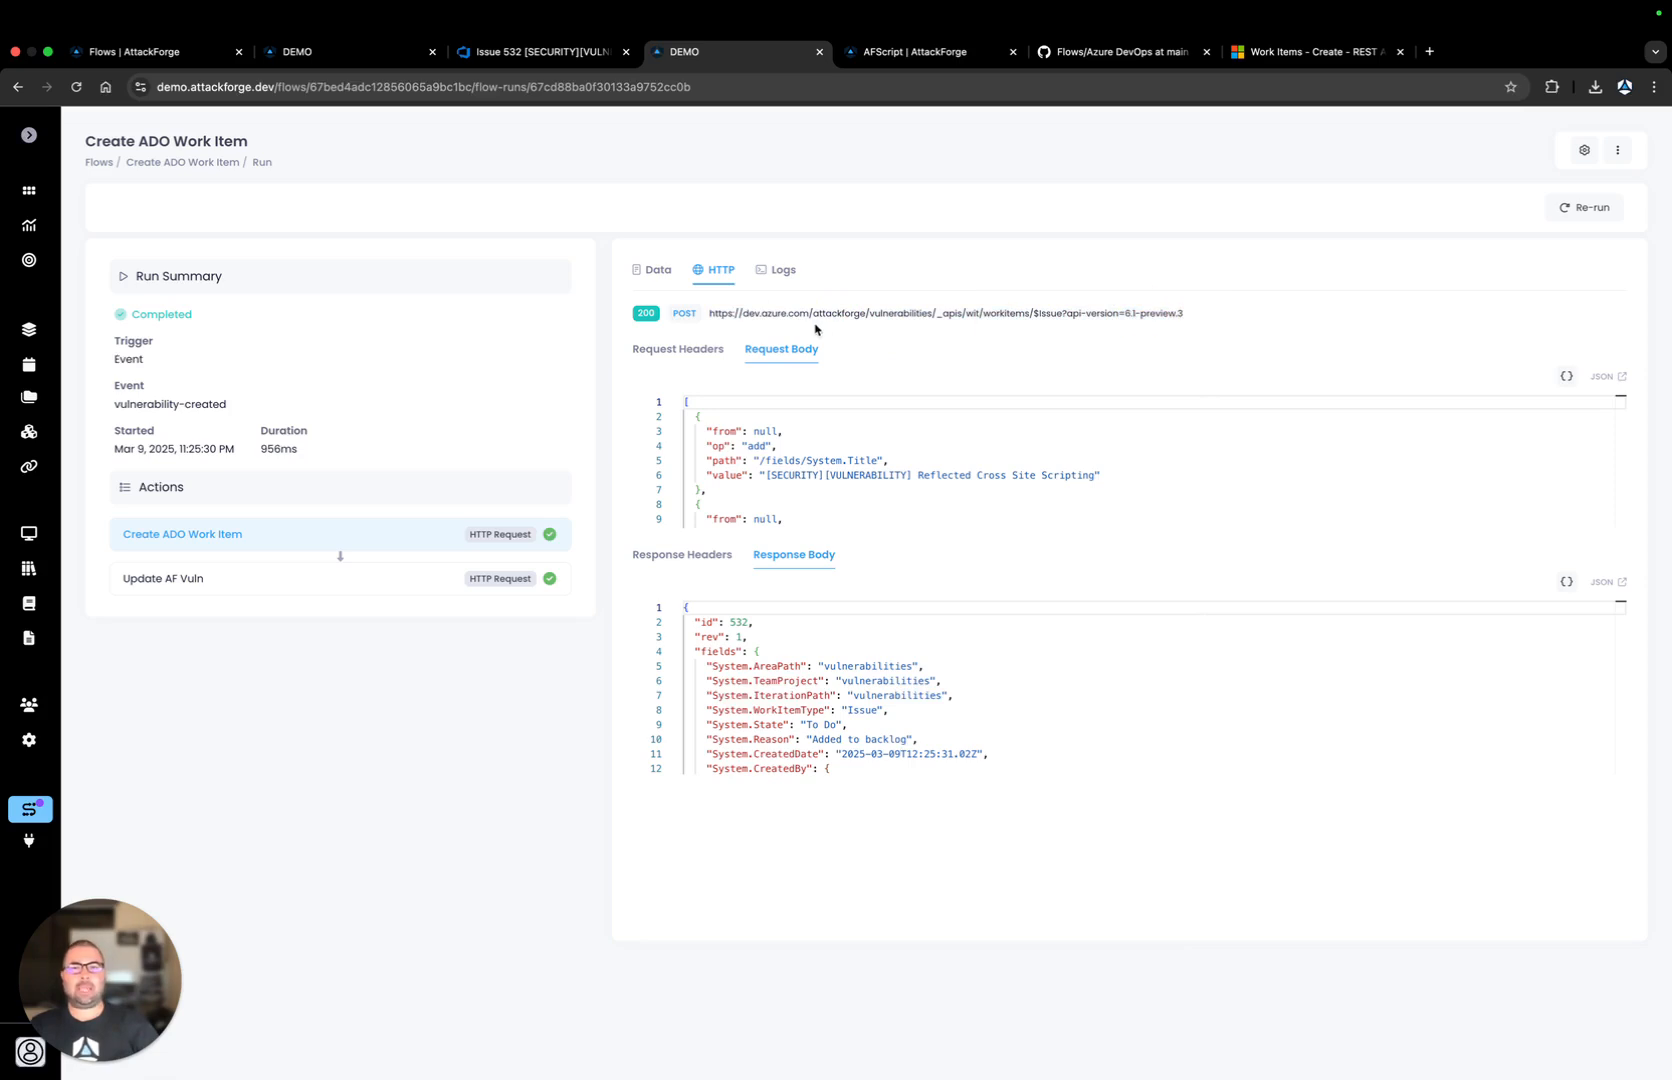
{"action": "double_click", "coordinate": [680, 314]}
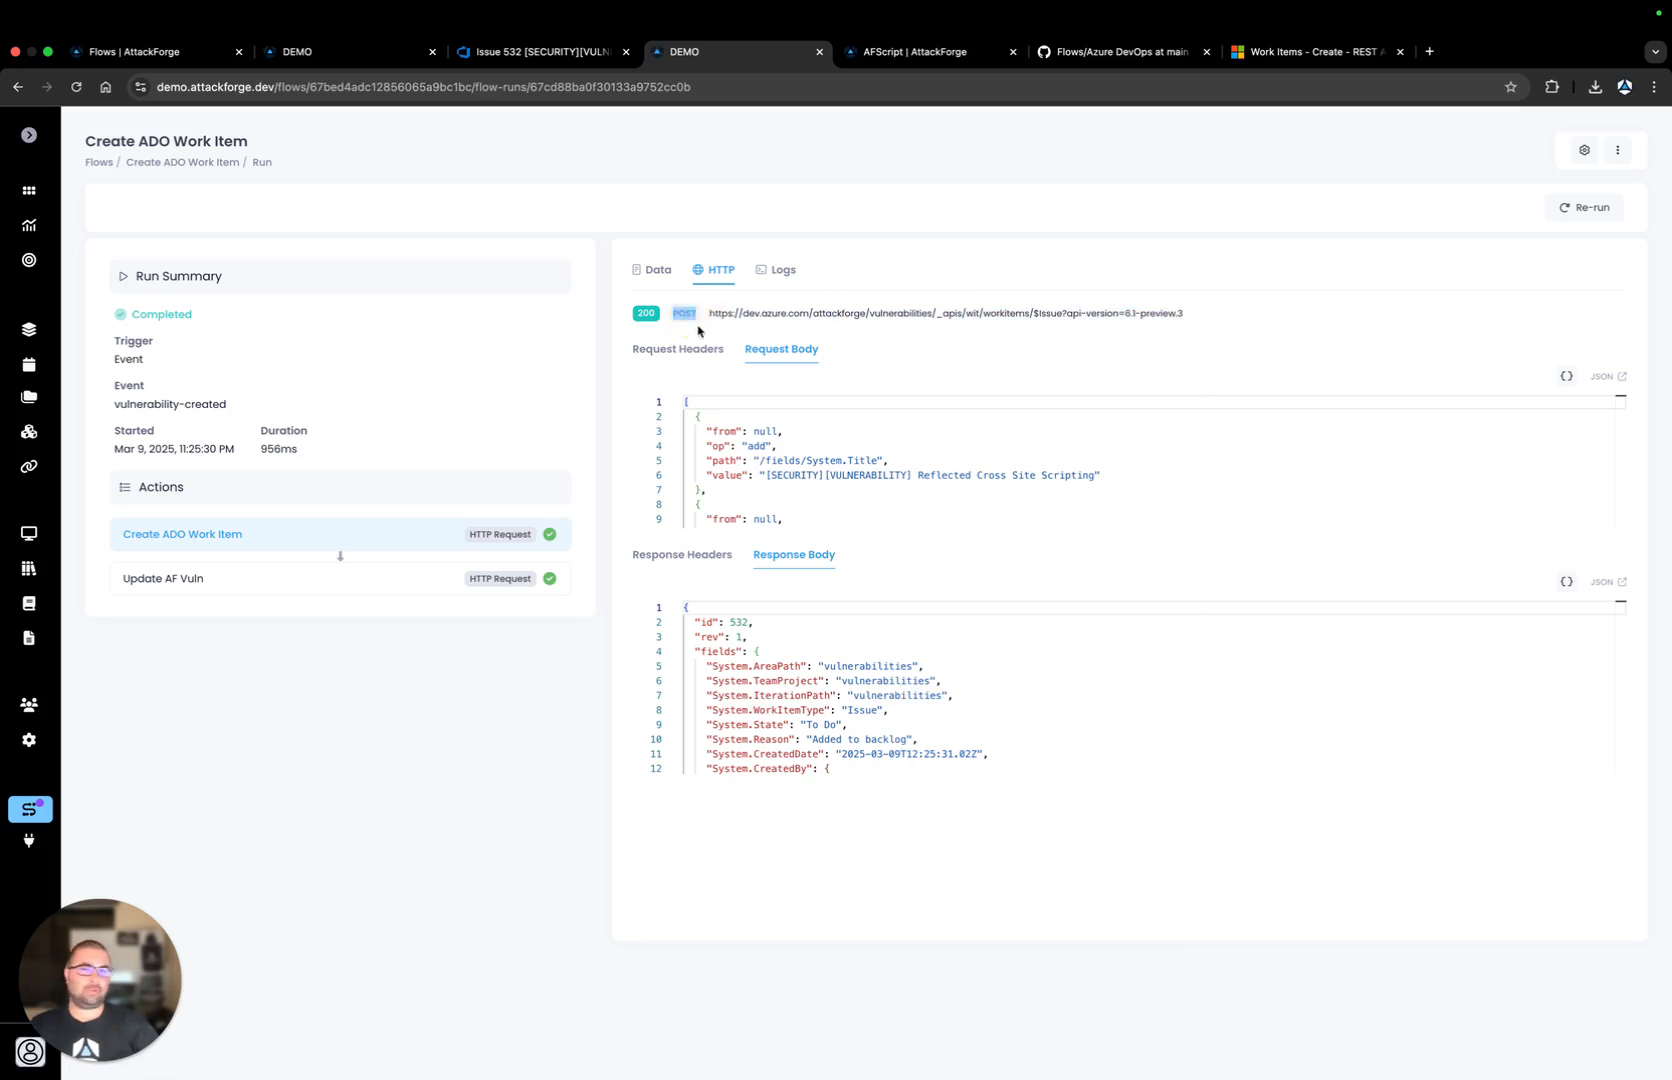
{"action": "left_click", "coordinate": [638, 316]}
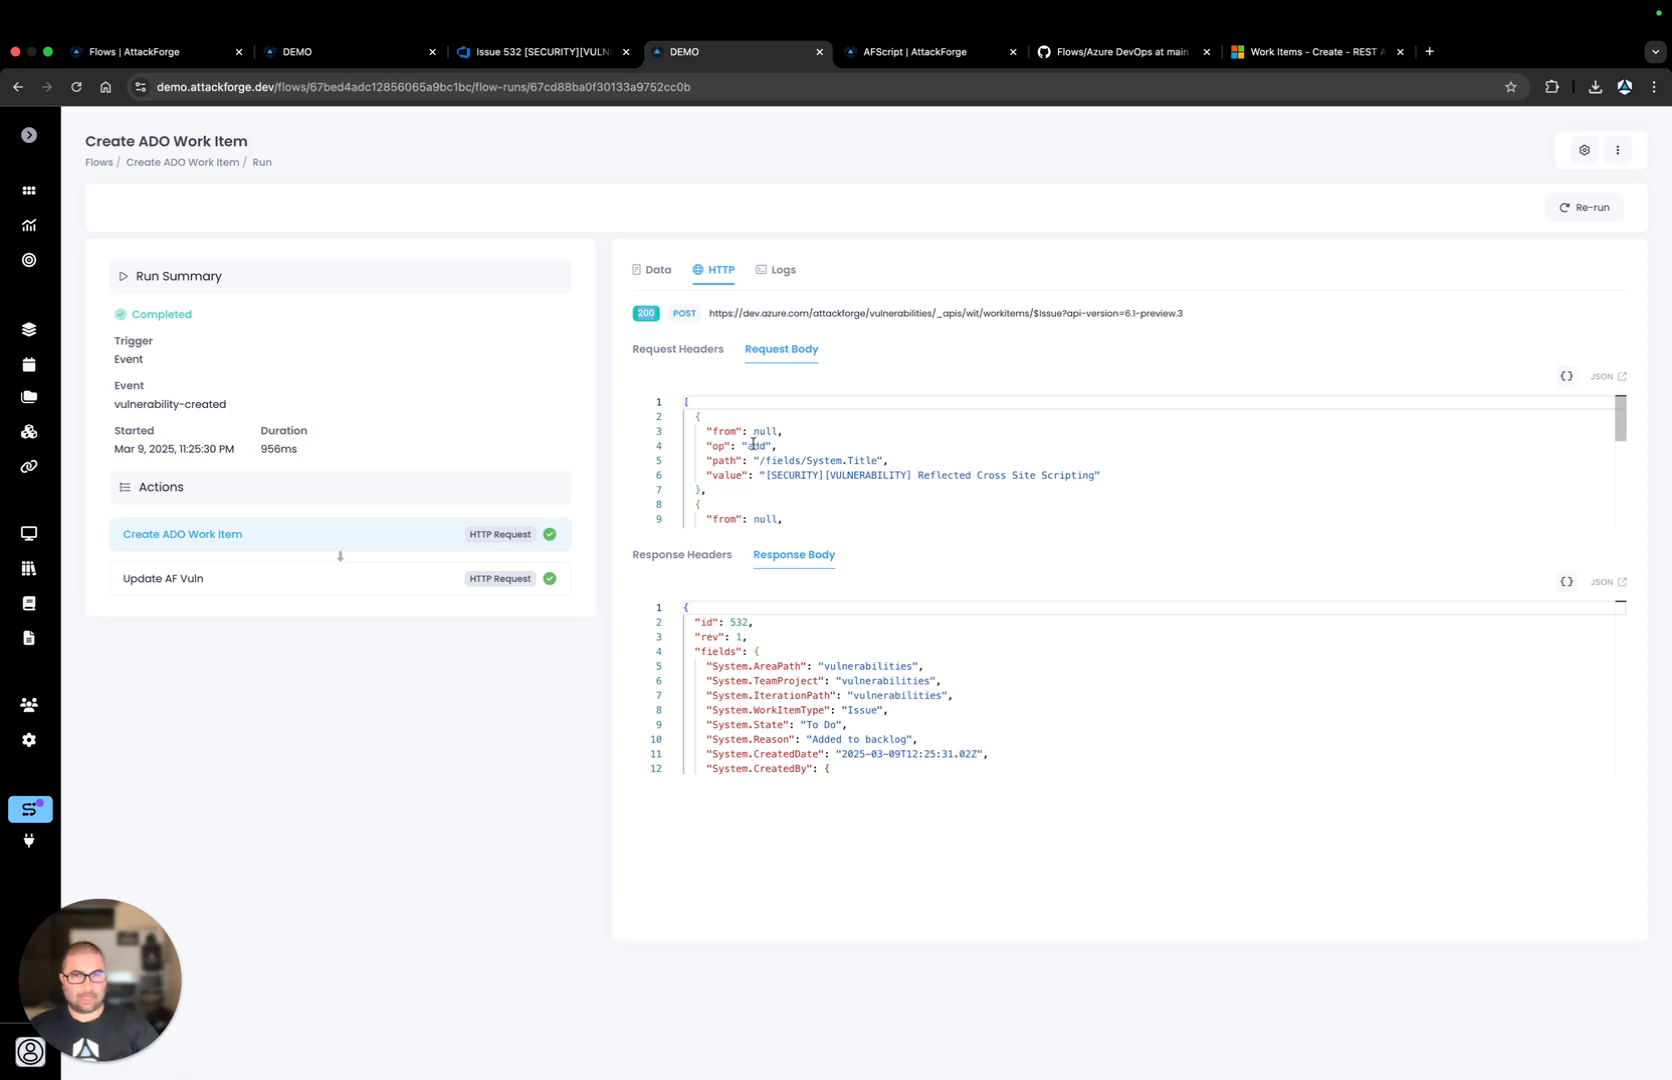
{"action": "scroll", "coordinate": [757, 451], "scroll_direction": "down", "scroll_amount": 6}
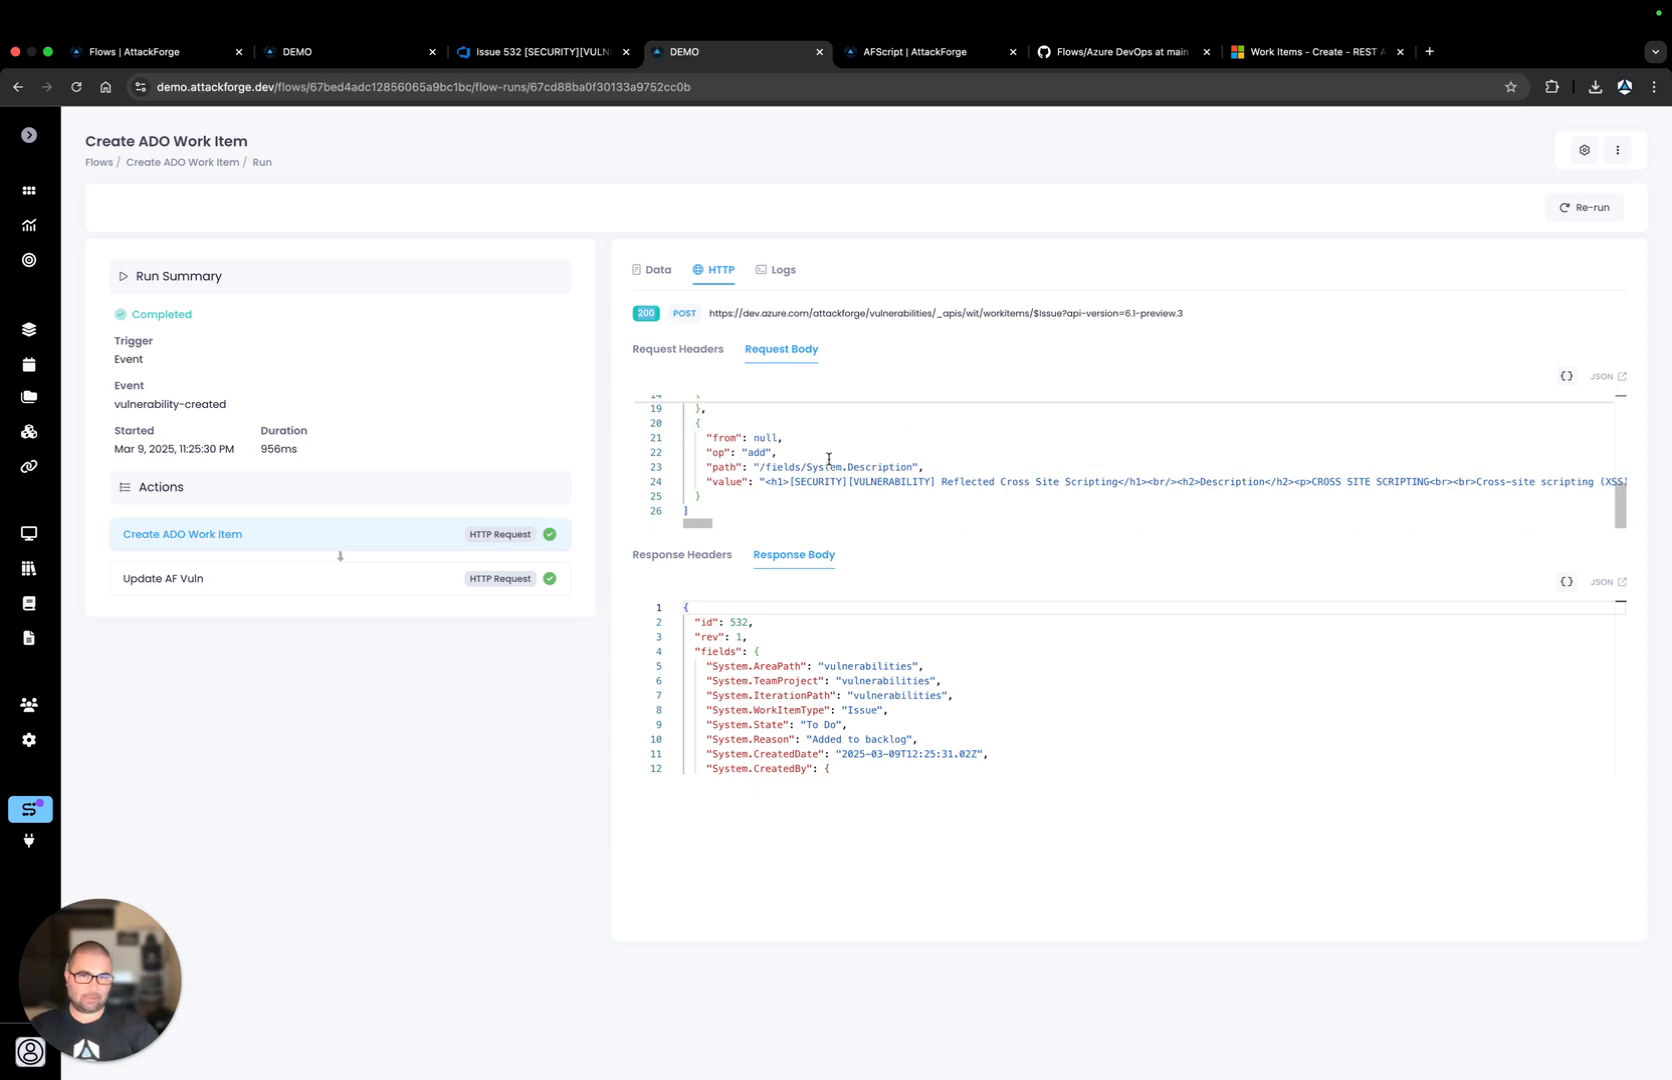
Examine the Create ADO Work Item action's request headers, response headers and the work item id in its response body
{"action": "scroll", "coordinate": [828, 459], "scroll_direction": "up", "scroll_amount": 6}
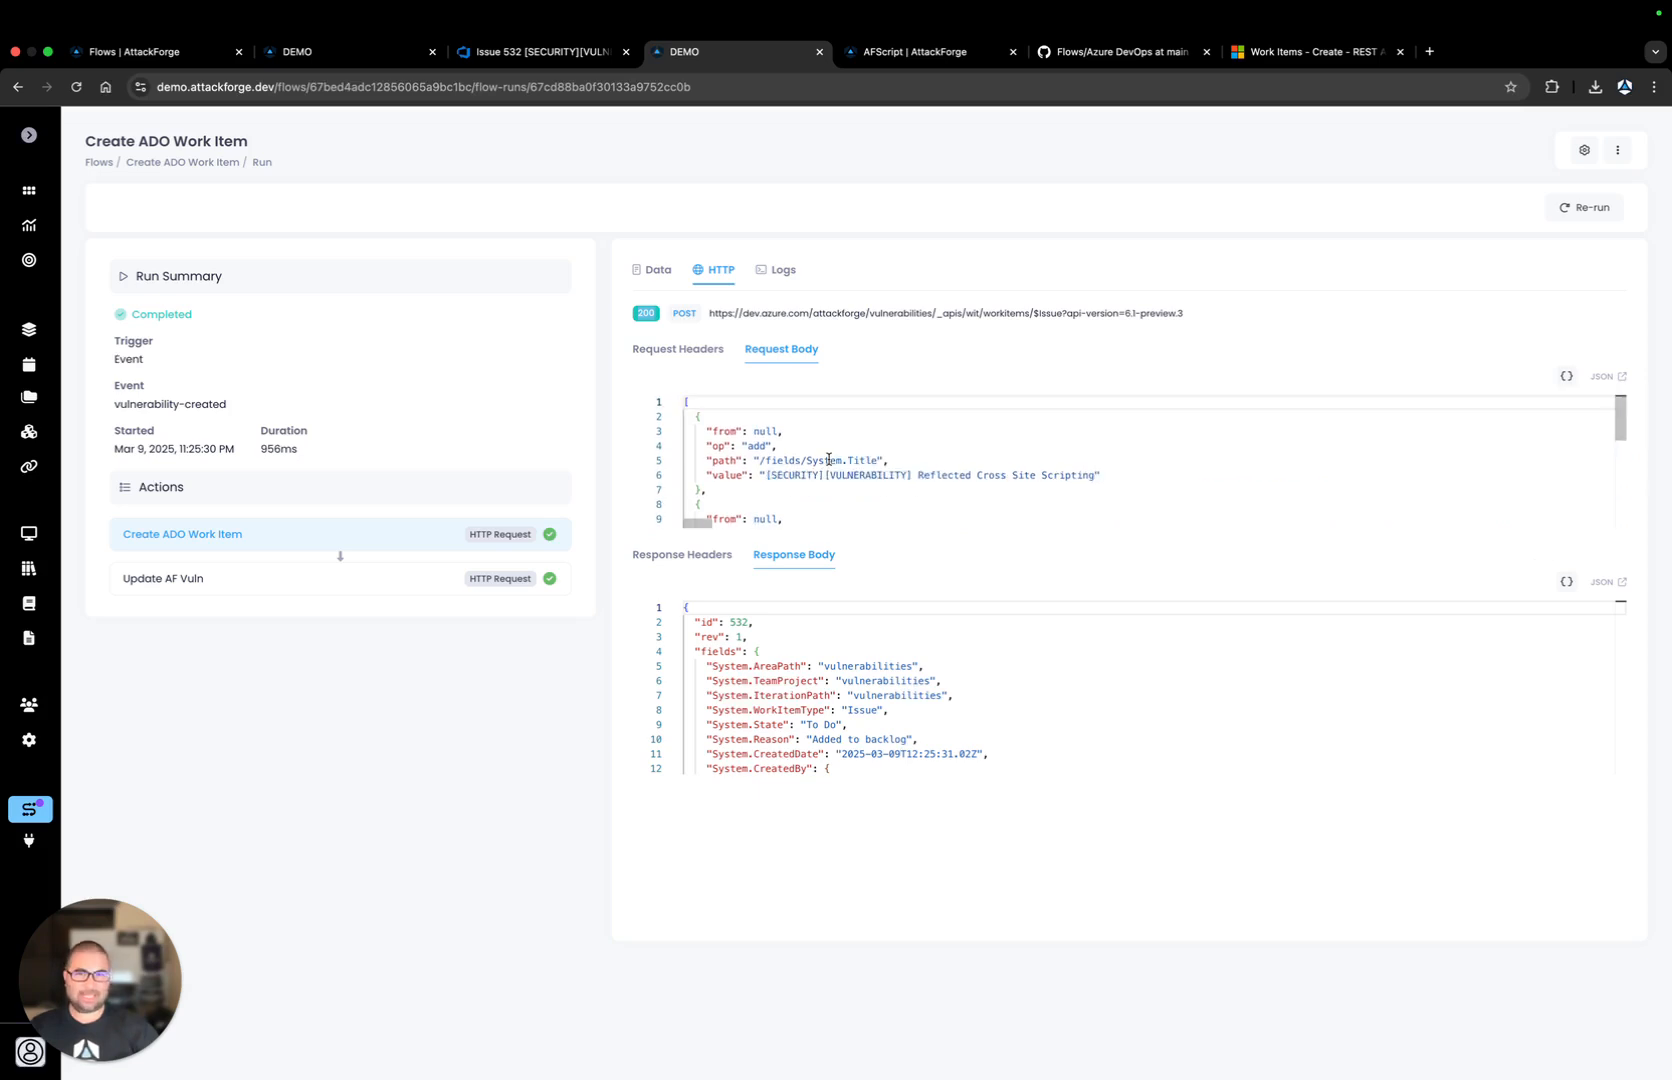
{"action": "left_click", "coordinate": [702, 352]}
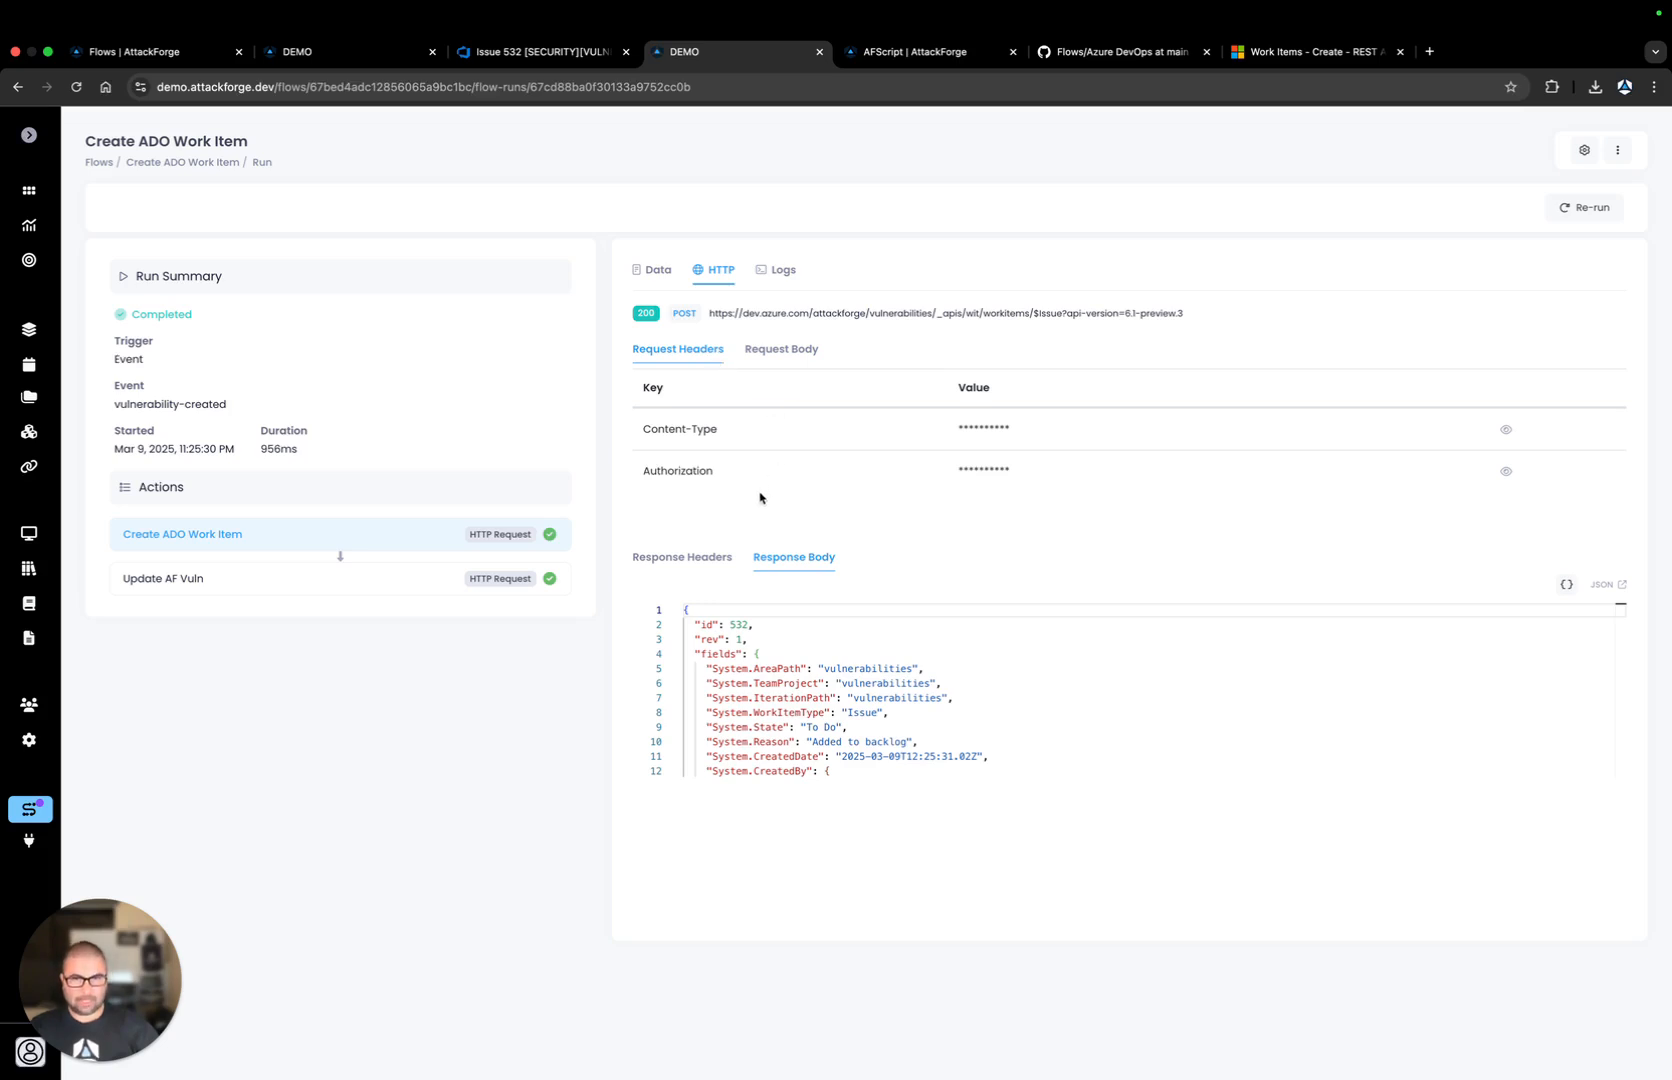
{"action": "left_click", "coordinate": [716, 553]}
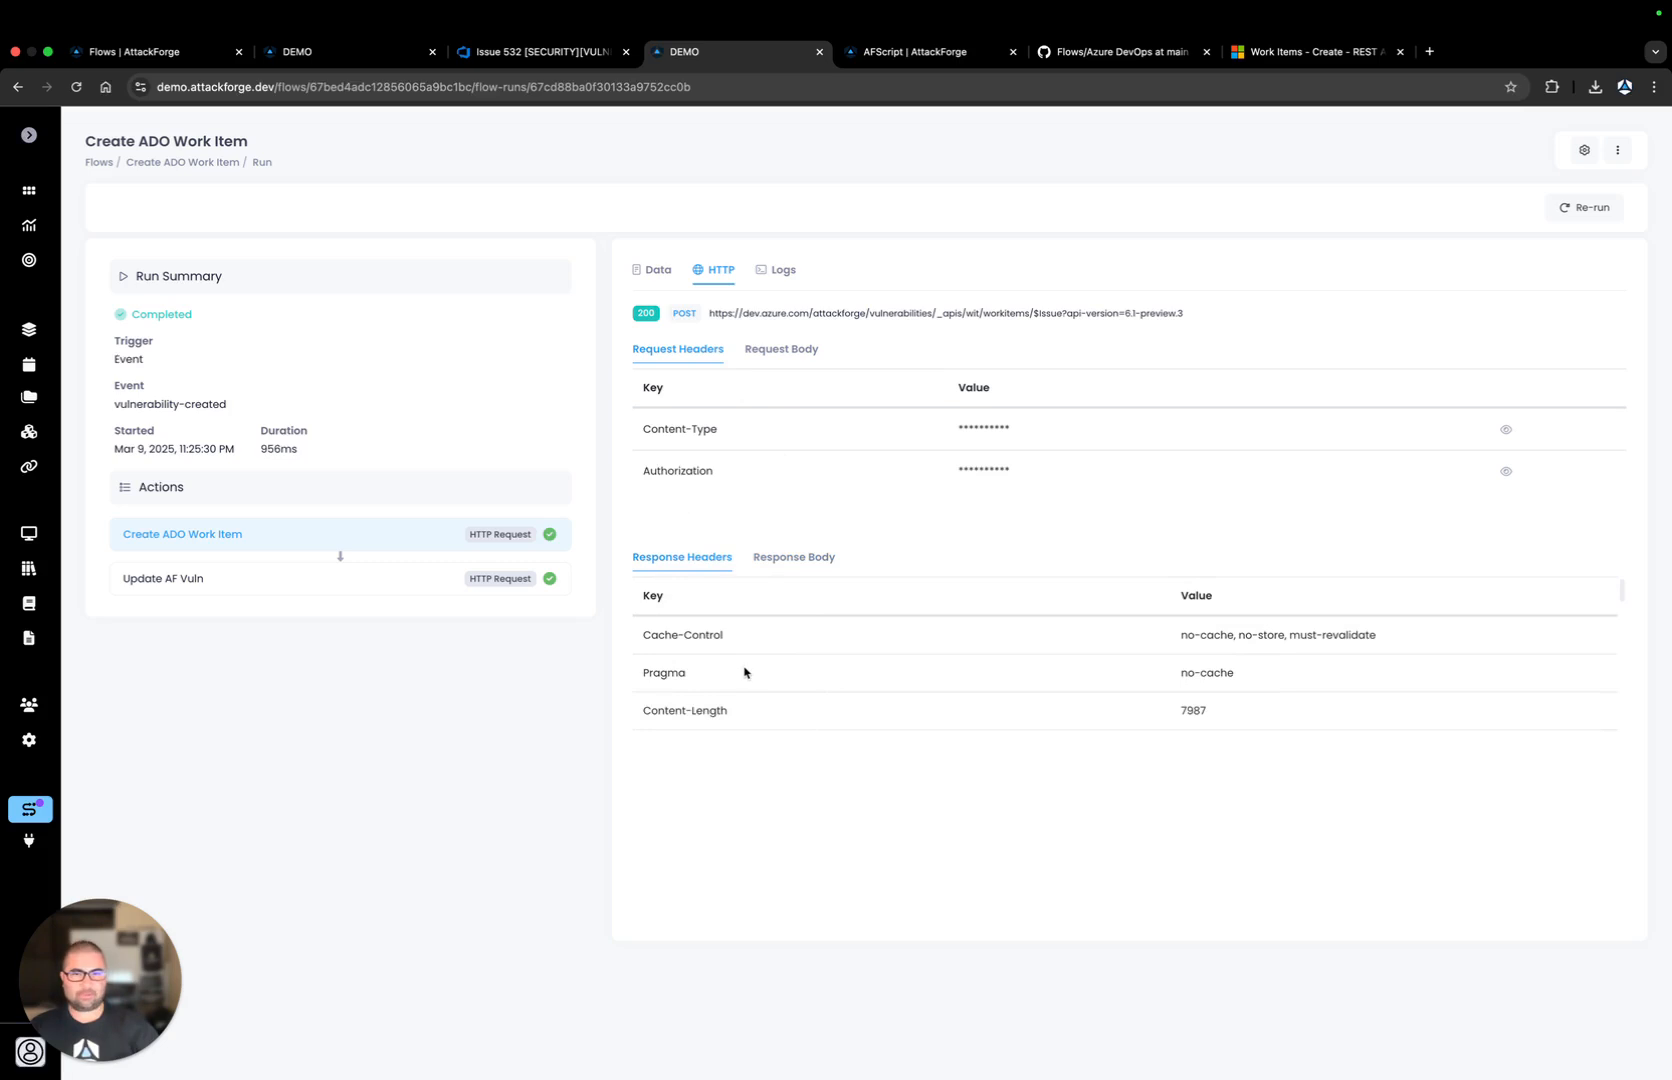
{"action": "left_click", "coordinate": [794, 560]}
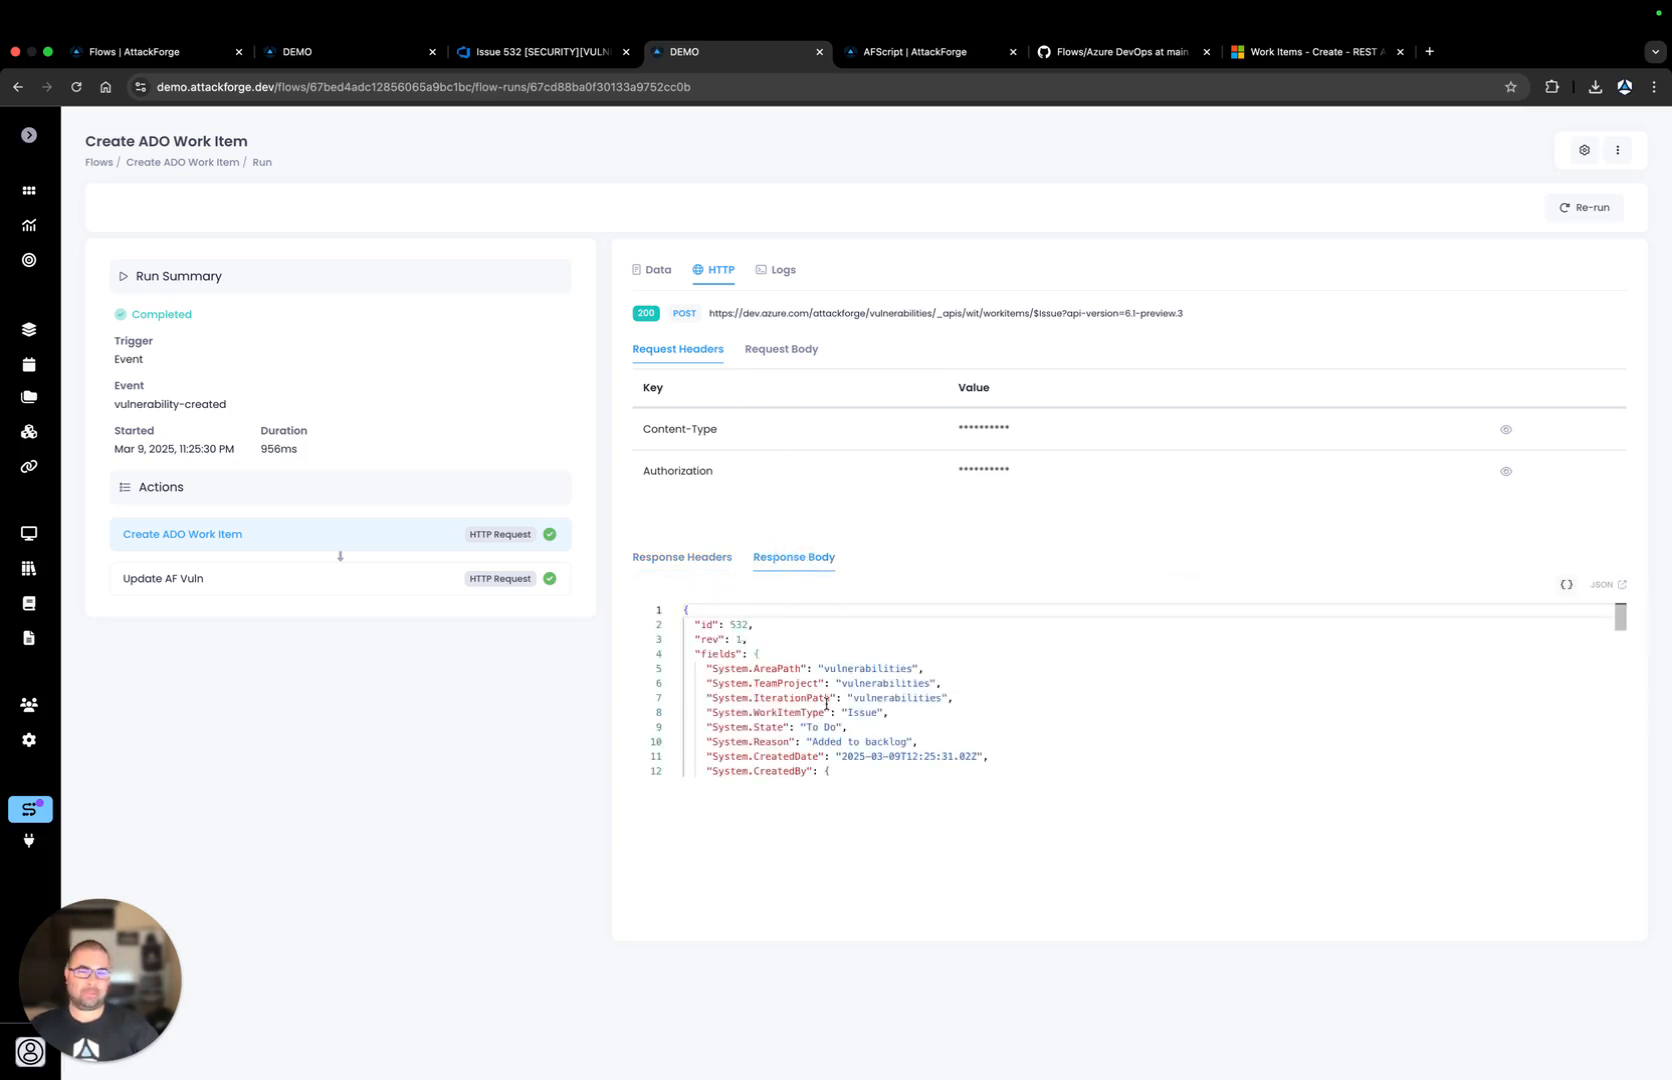
{"action": "left_click", "coordinate": [706, 625]}
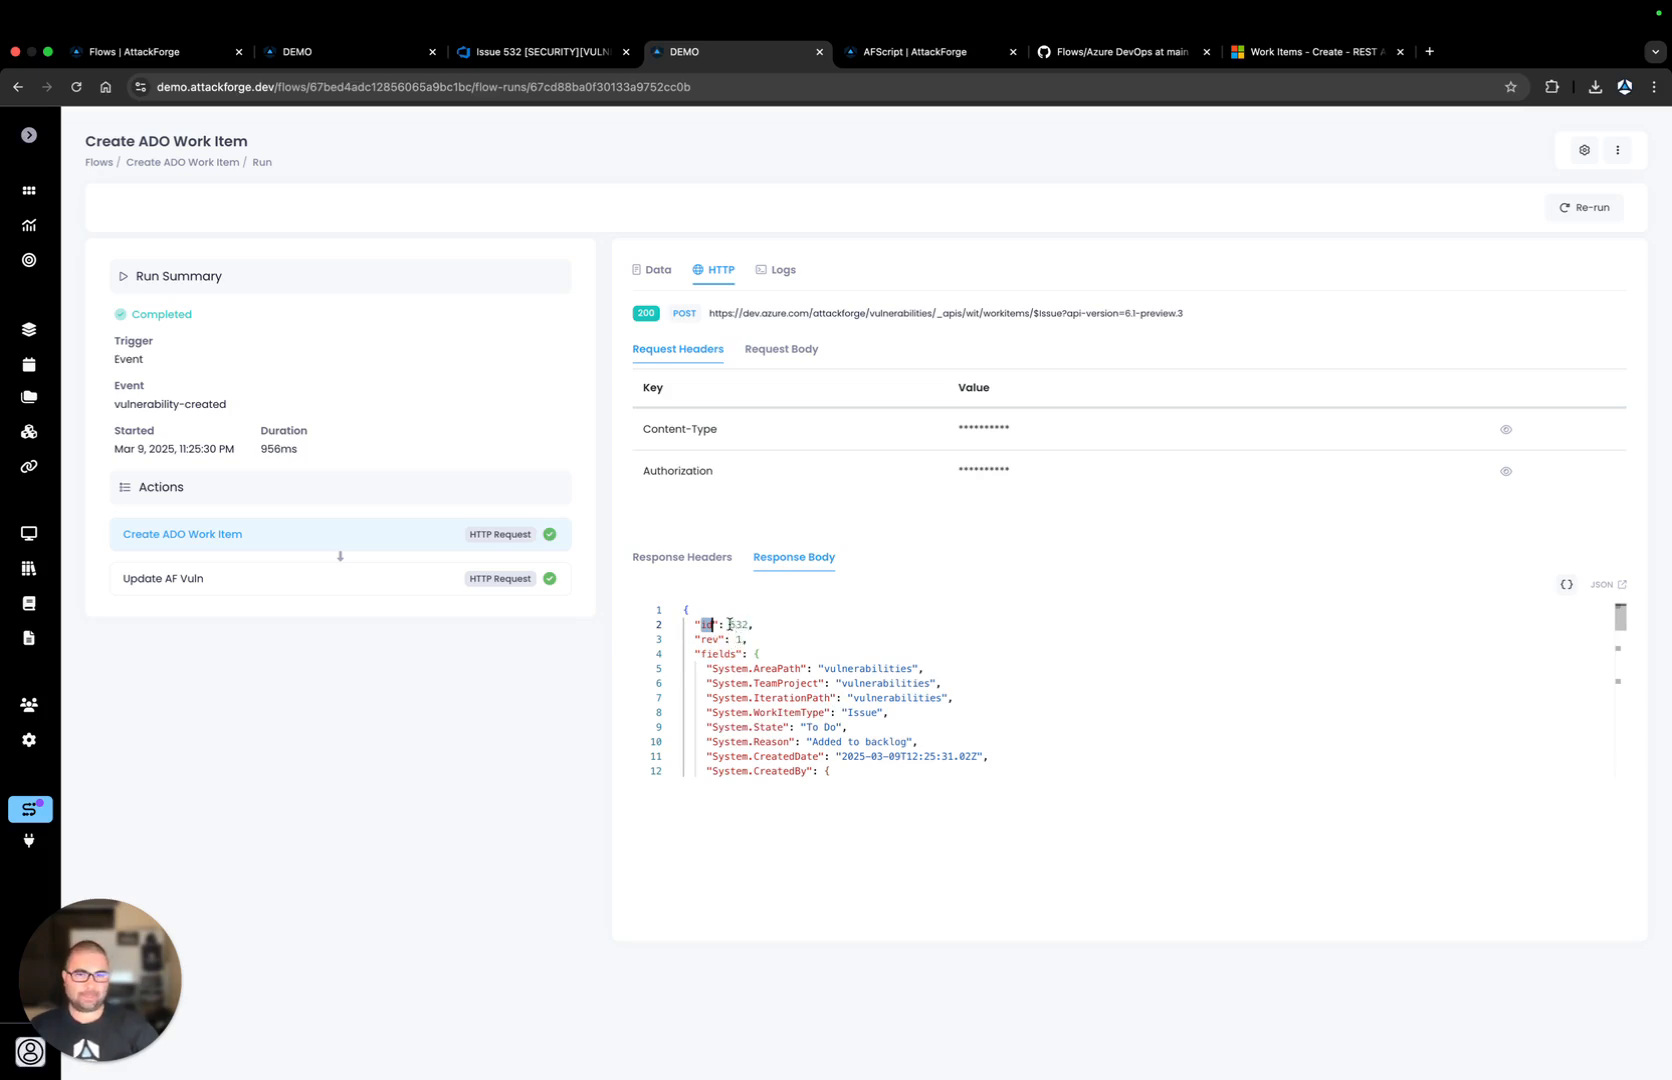
{"action": "double_click", "coordinate": [741, 625]}
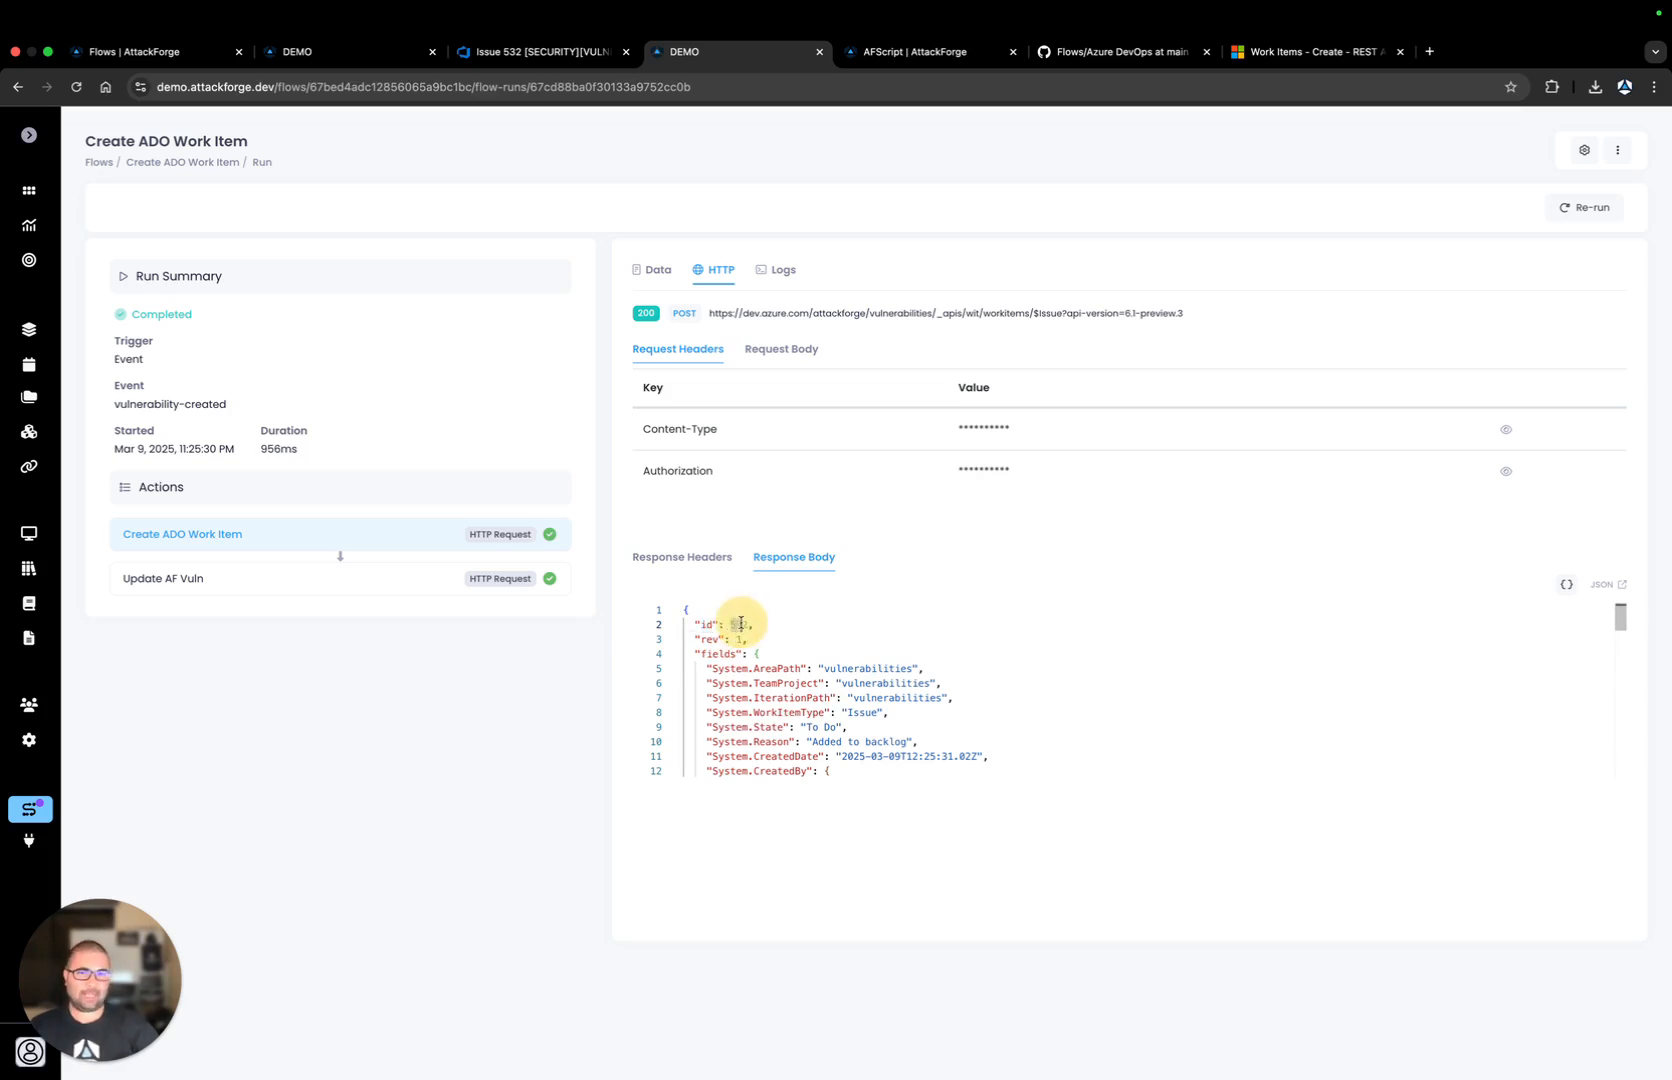
{"action": "left_click", "coordinate": [820, 624]}
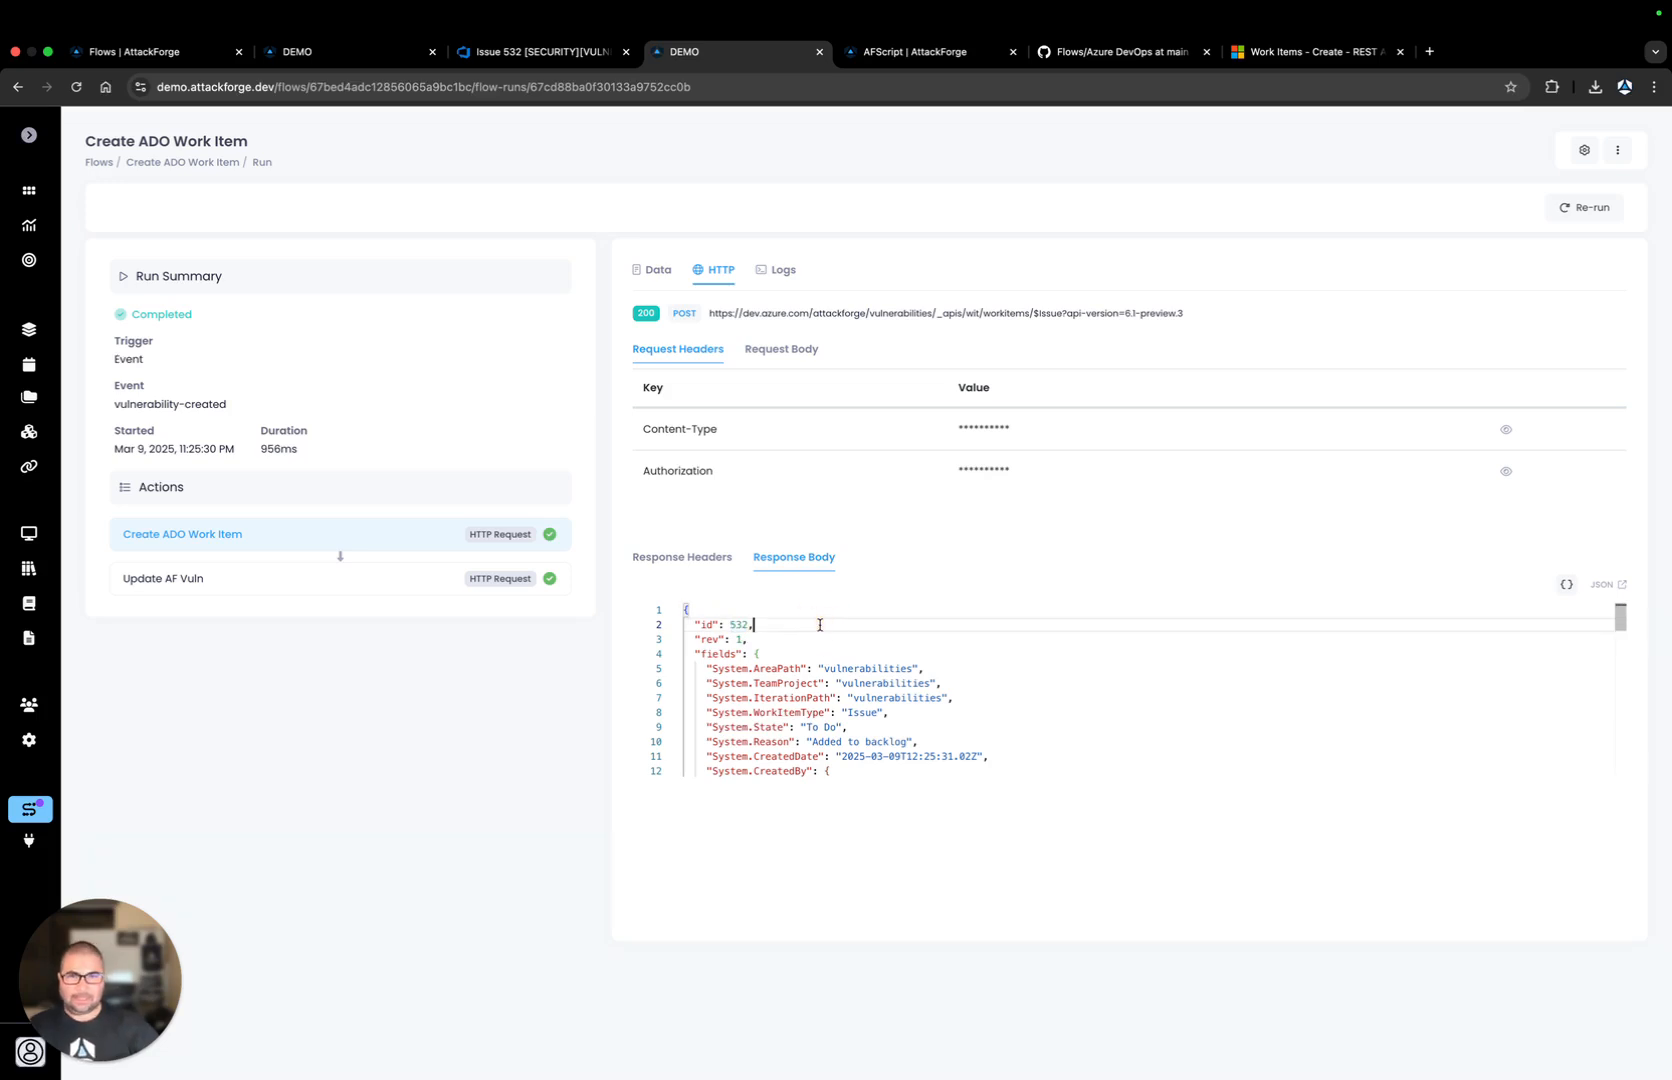
View the action's logs, and open the Create ADO Work Item flow for editing
{"action": "left_click", "coordinate": [783, 281]}
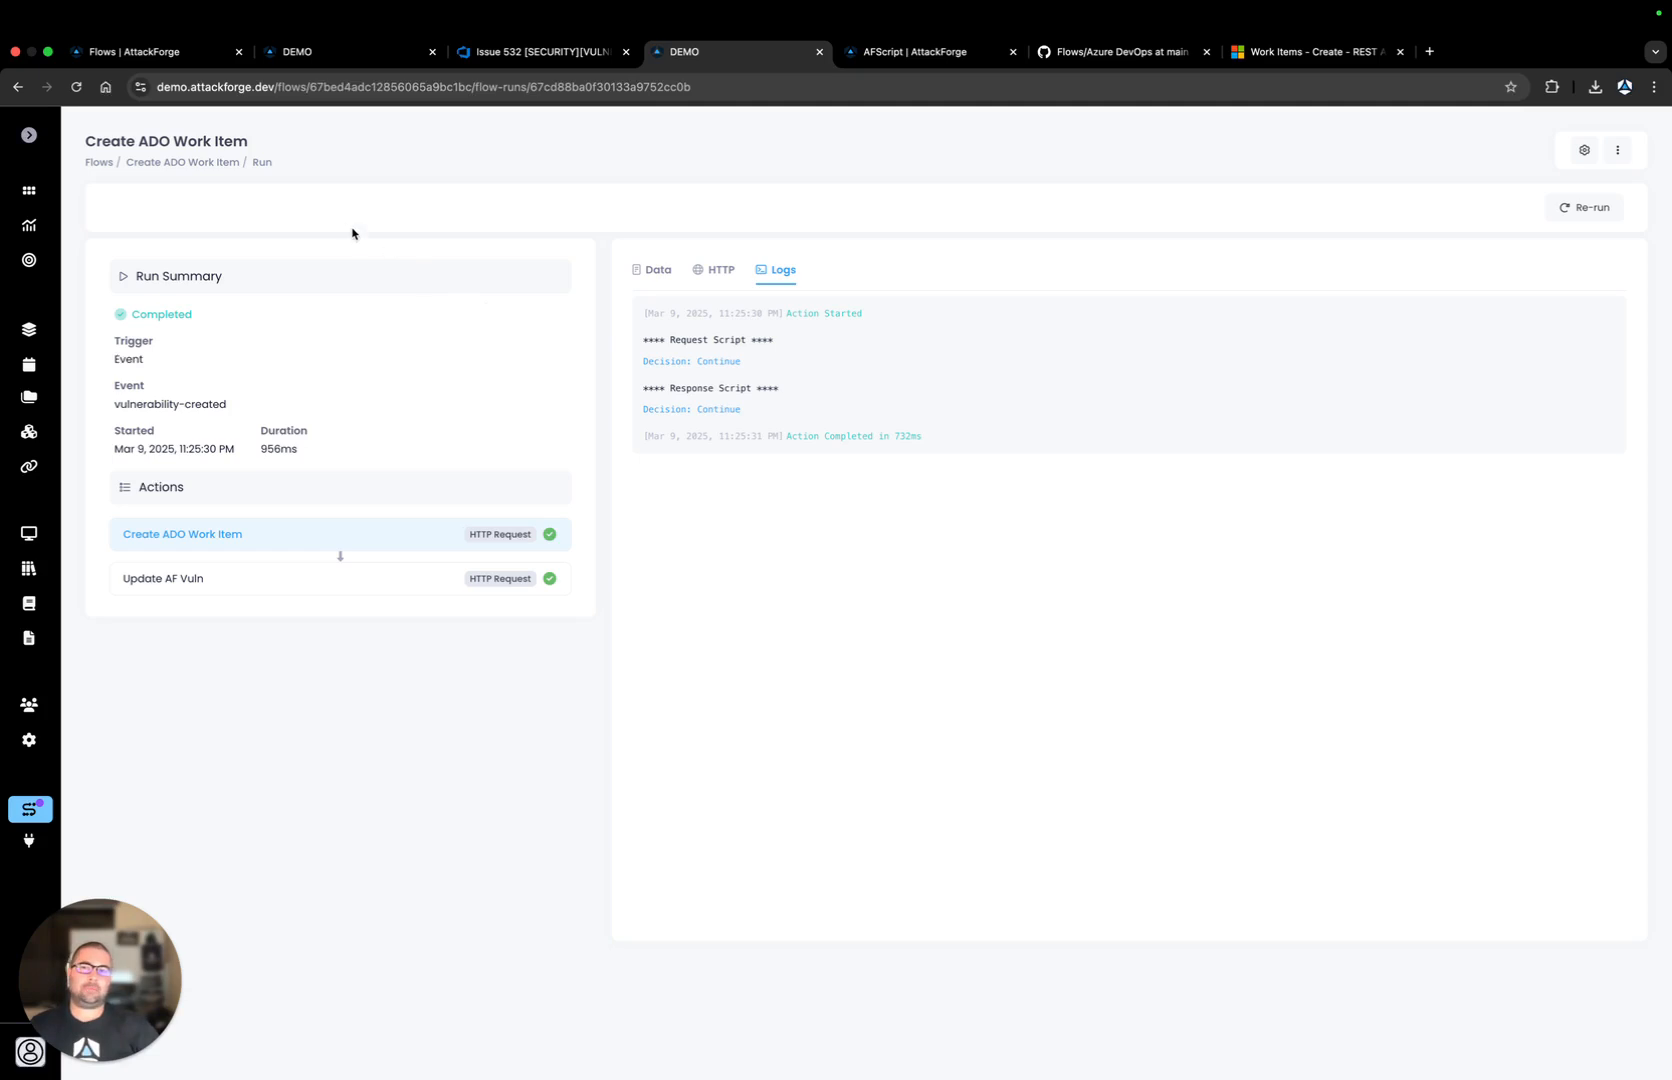
{"action": "left_click", "coordinate": [232, 165]}
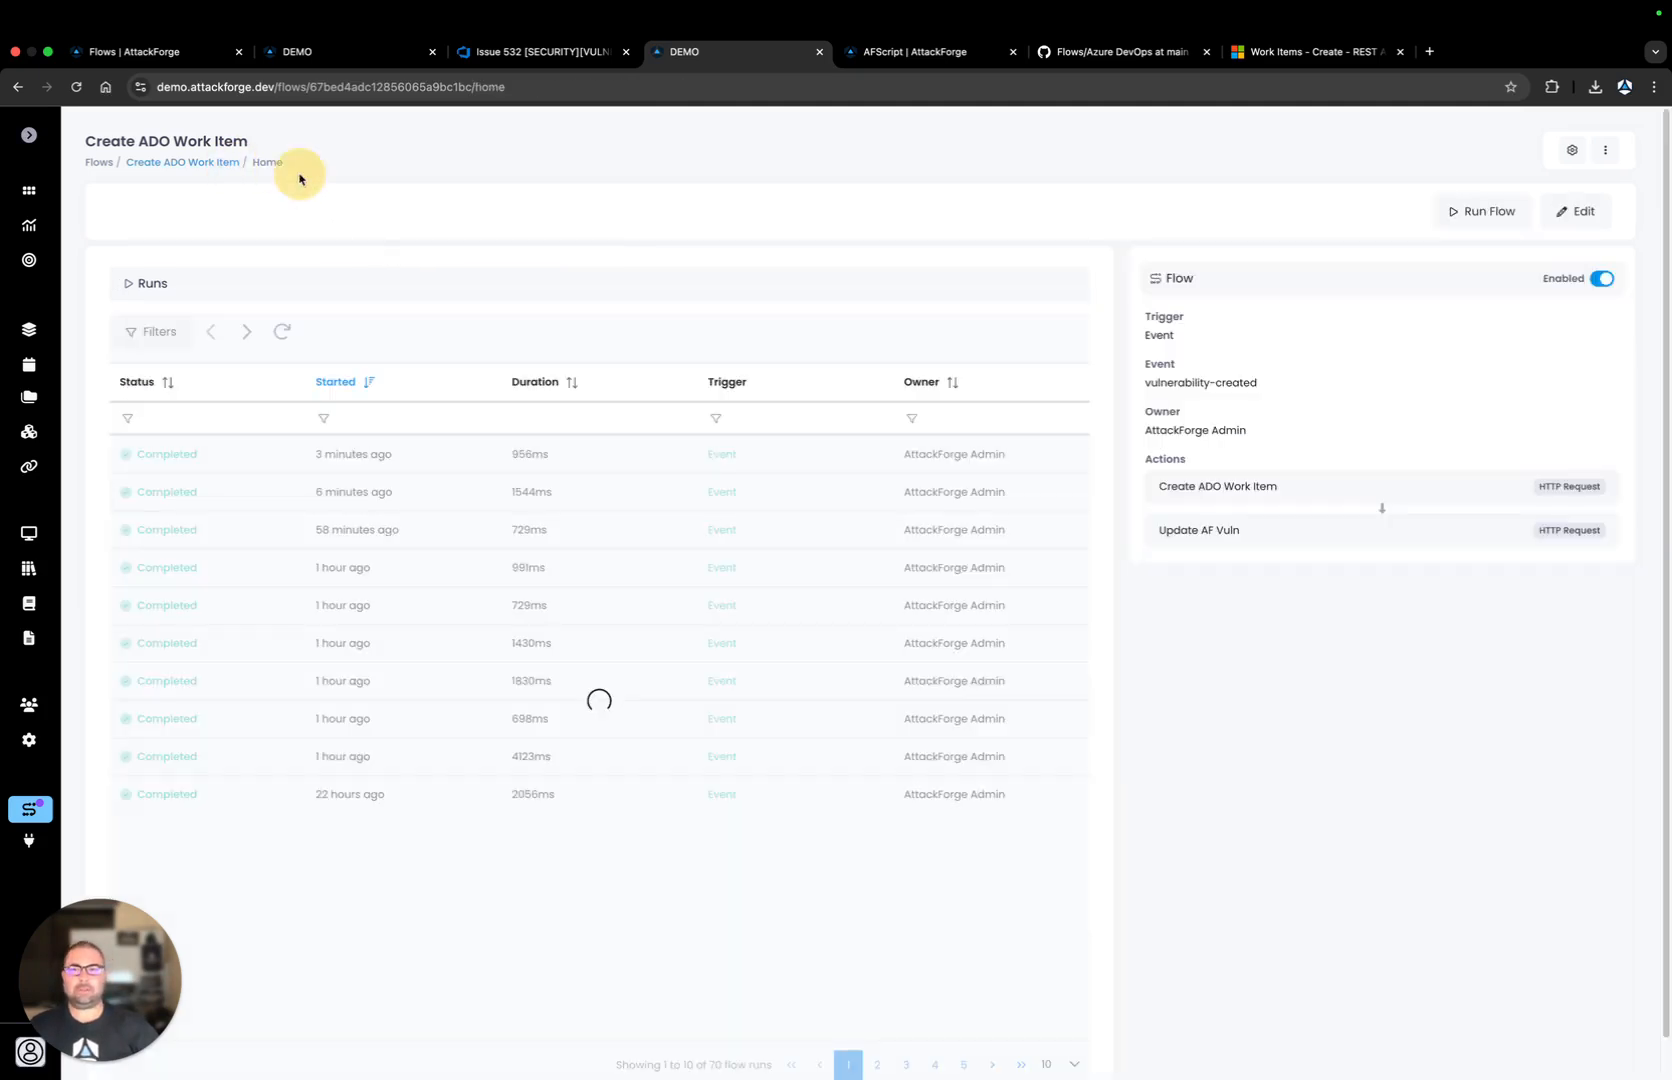
{"action": "left_click", "coordinate": [1571, 213]}
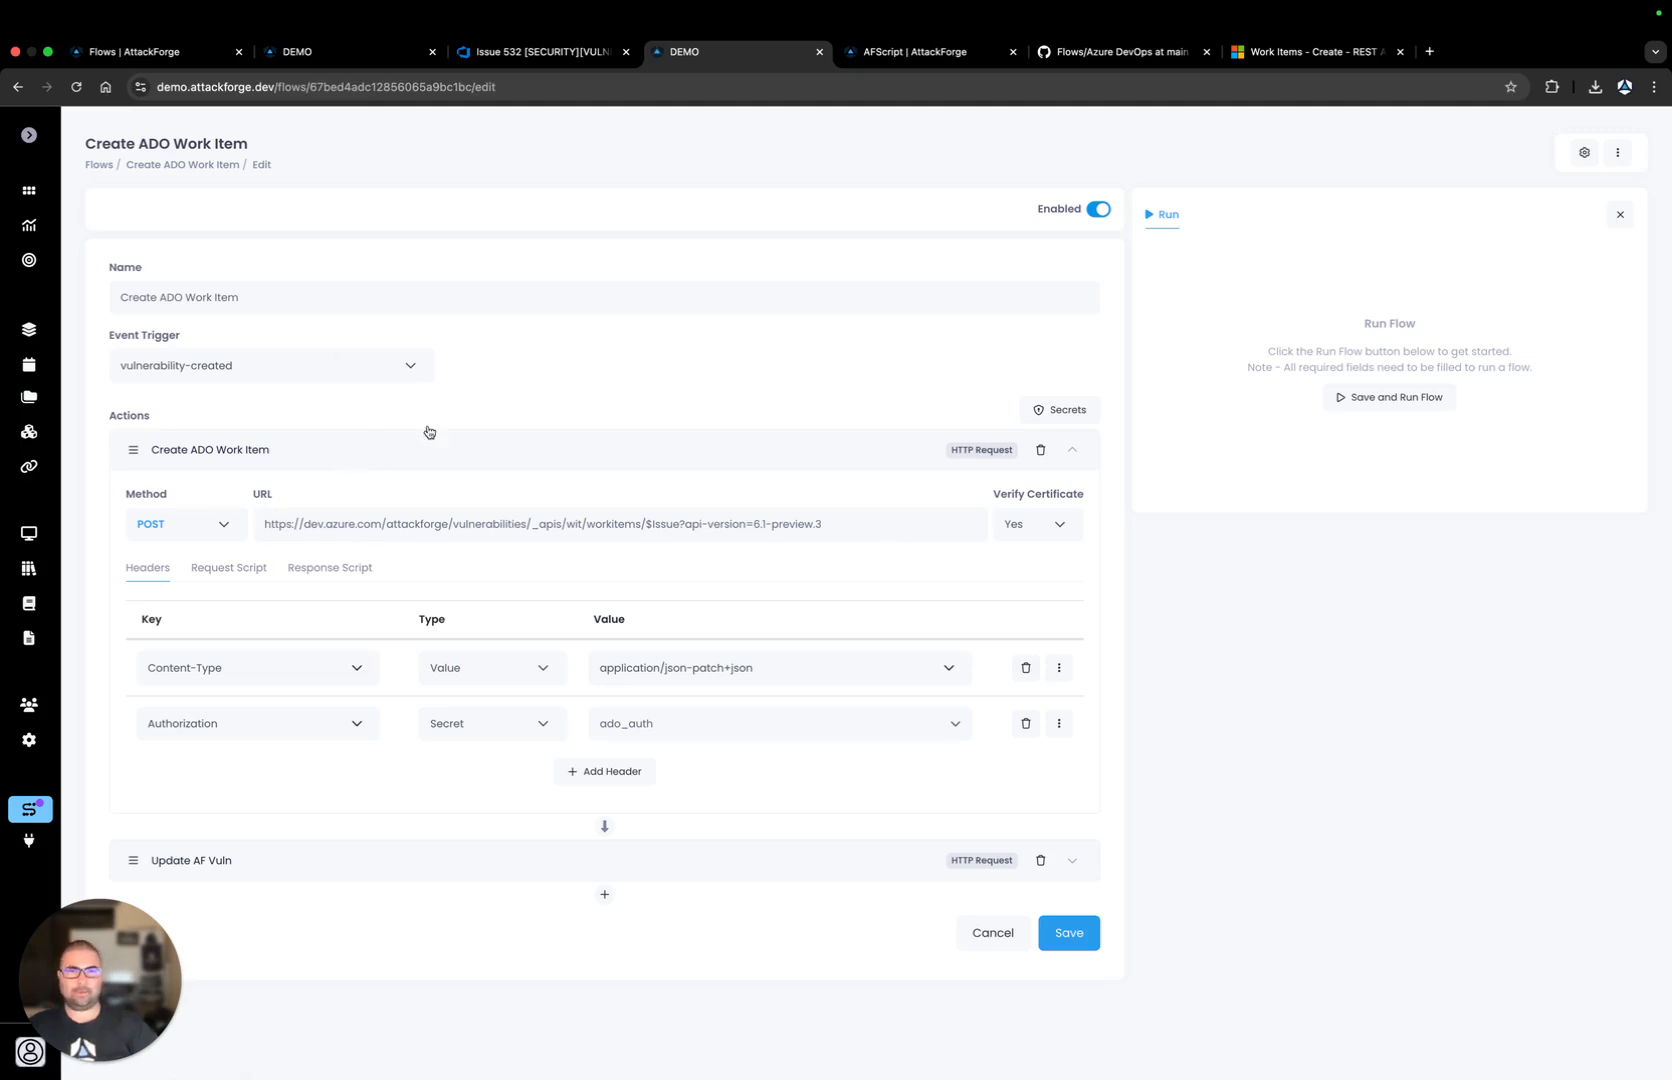
Switch to Microsoft's Work Items - Create documentation and read through the endpoint URL, request body, and sample request and response
{"action": "left_click", "coordinate": [1316, 54]}
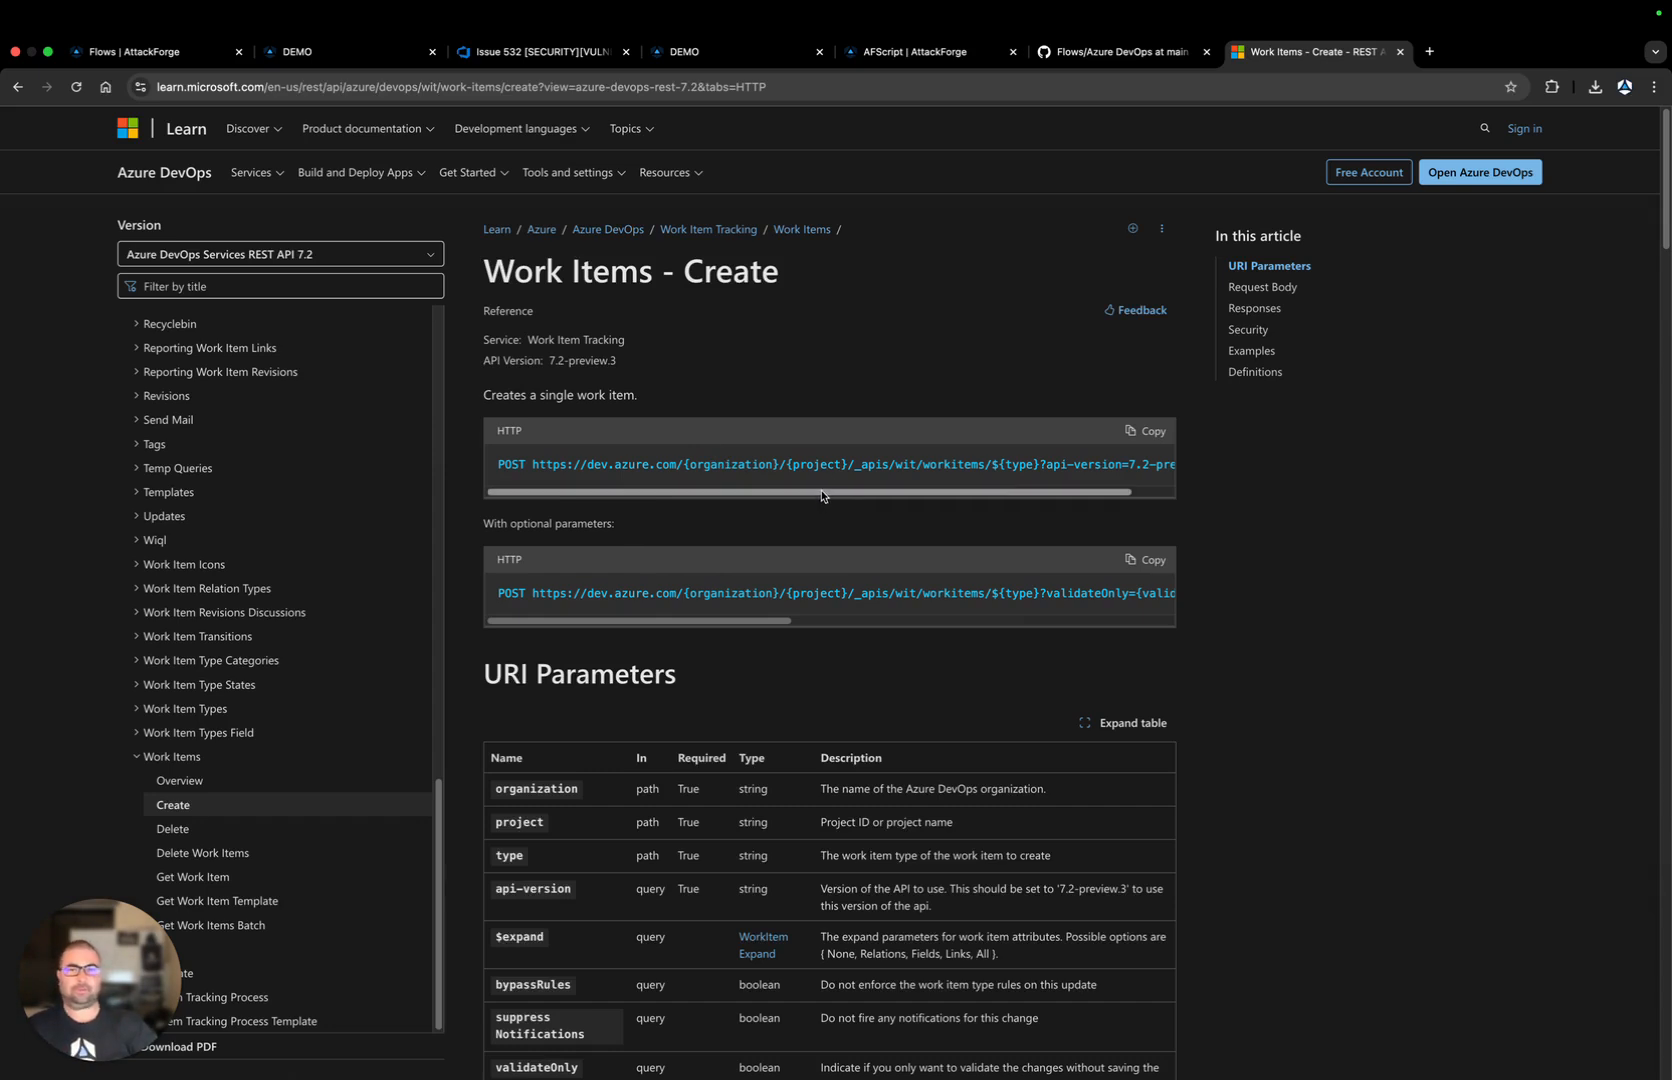
{"action": "scroll", "coordinate": [800, 485], "scroll_direction": "right", "scroll_amount": 2}
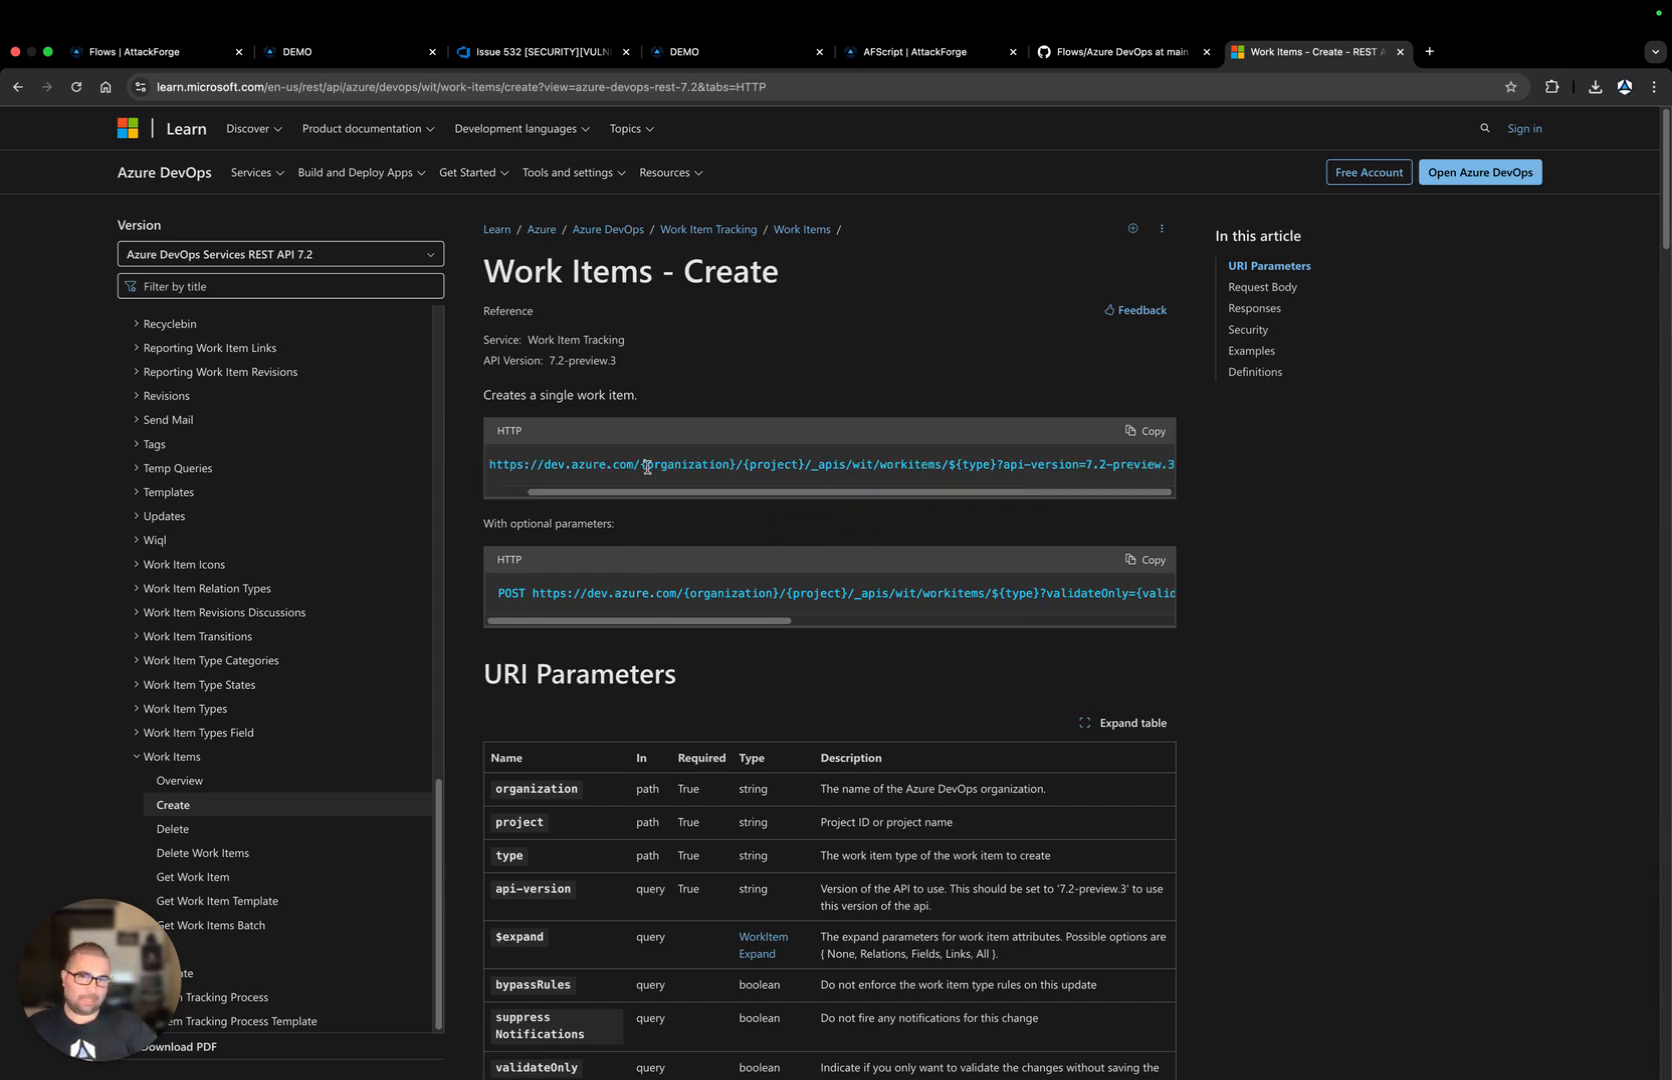
{"action": "left_click_drag", "start_coordinate": [646, 464], "coordinate": [806, 464]}
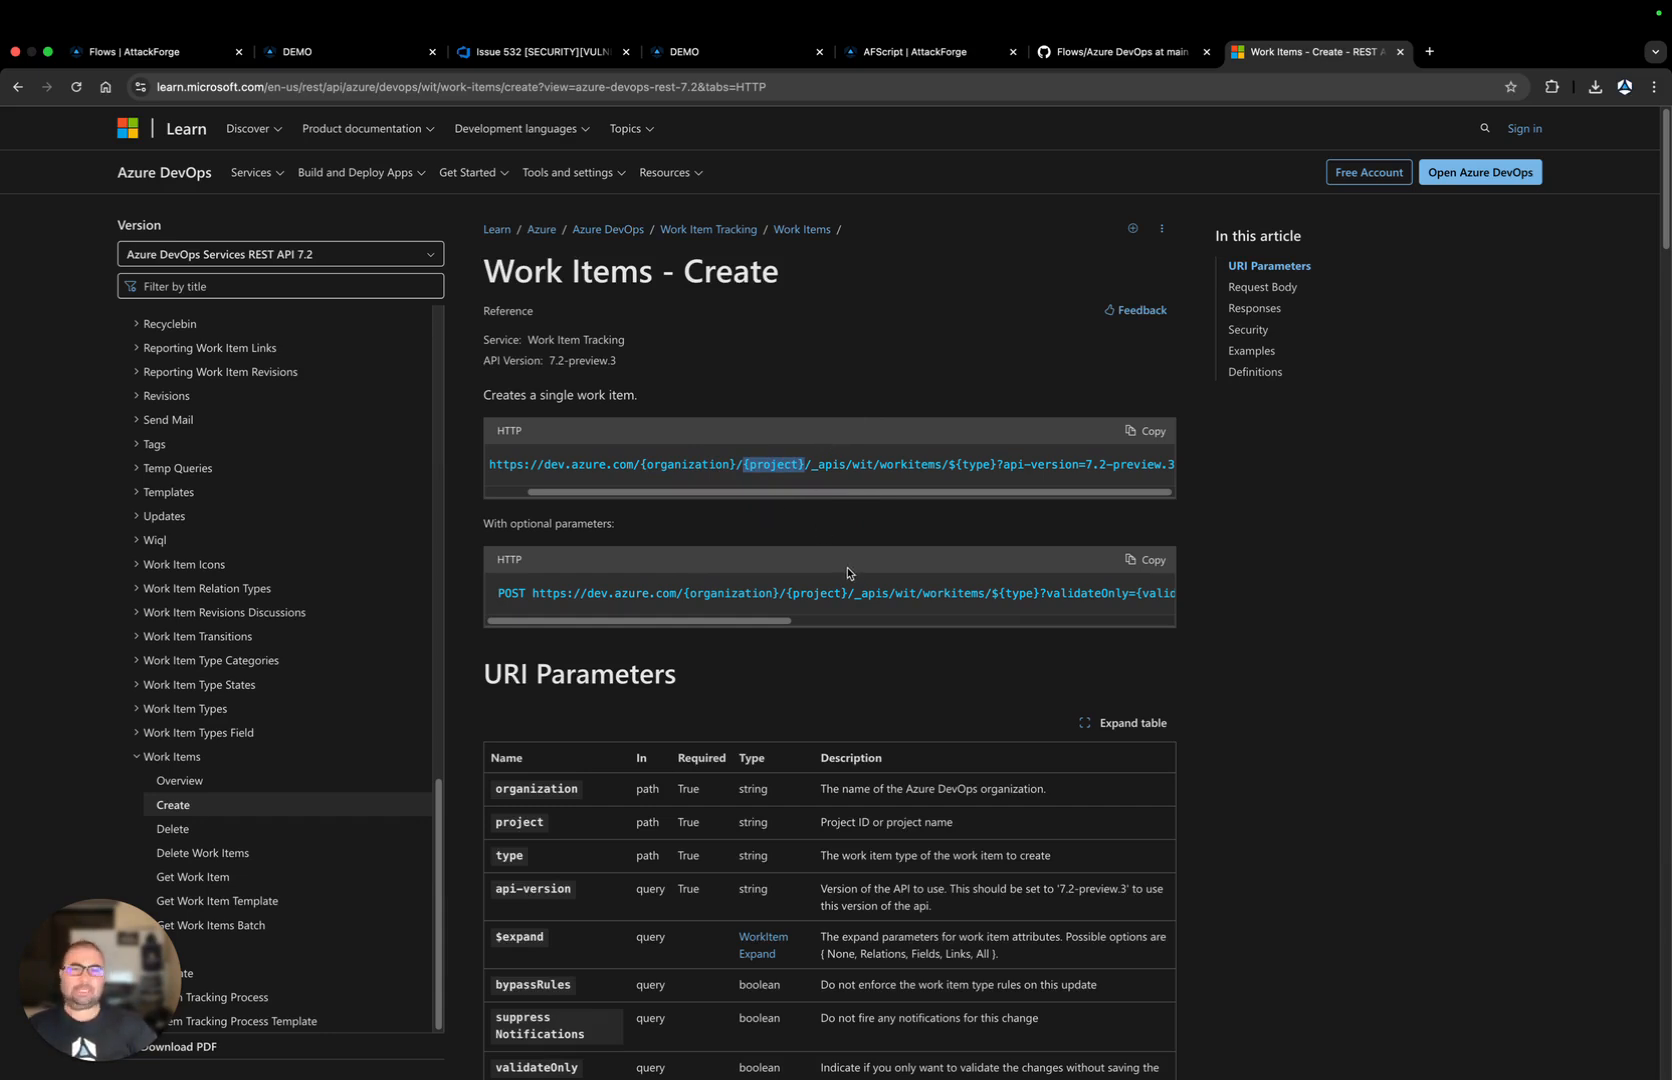
{"action": "scroll", "coordinate": [848, 572], "scroll_direction": "down", "scroll_amount": 10}
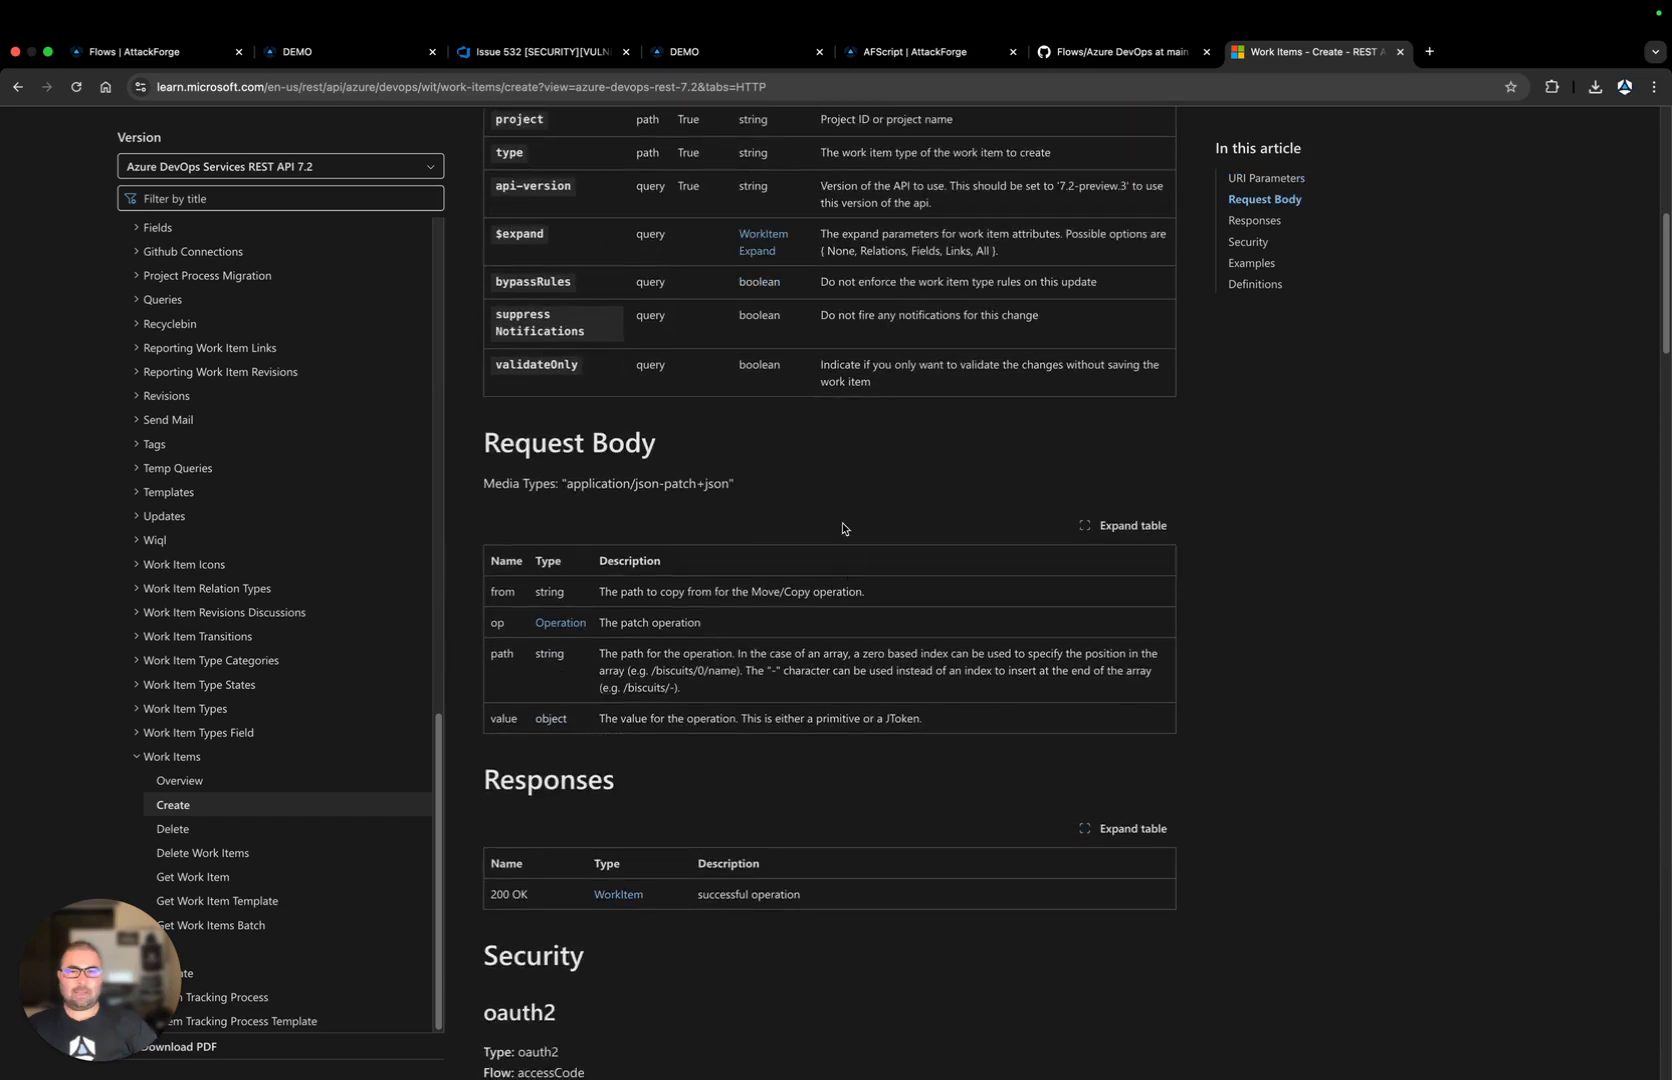
{"action": "scroll", "coordinate": [760, 420], "scroll_direction": "down", "scroll_amount": 8}
{"action": "scroll", "coordinate": [760, 420], "scroll_direction": "down", "scroll_amount": 5}
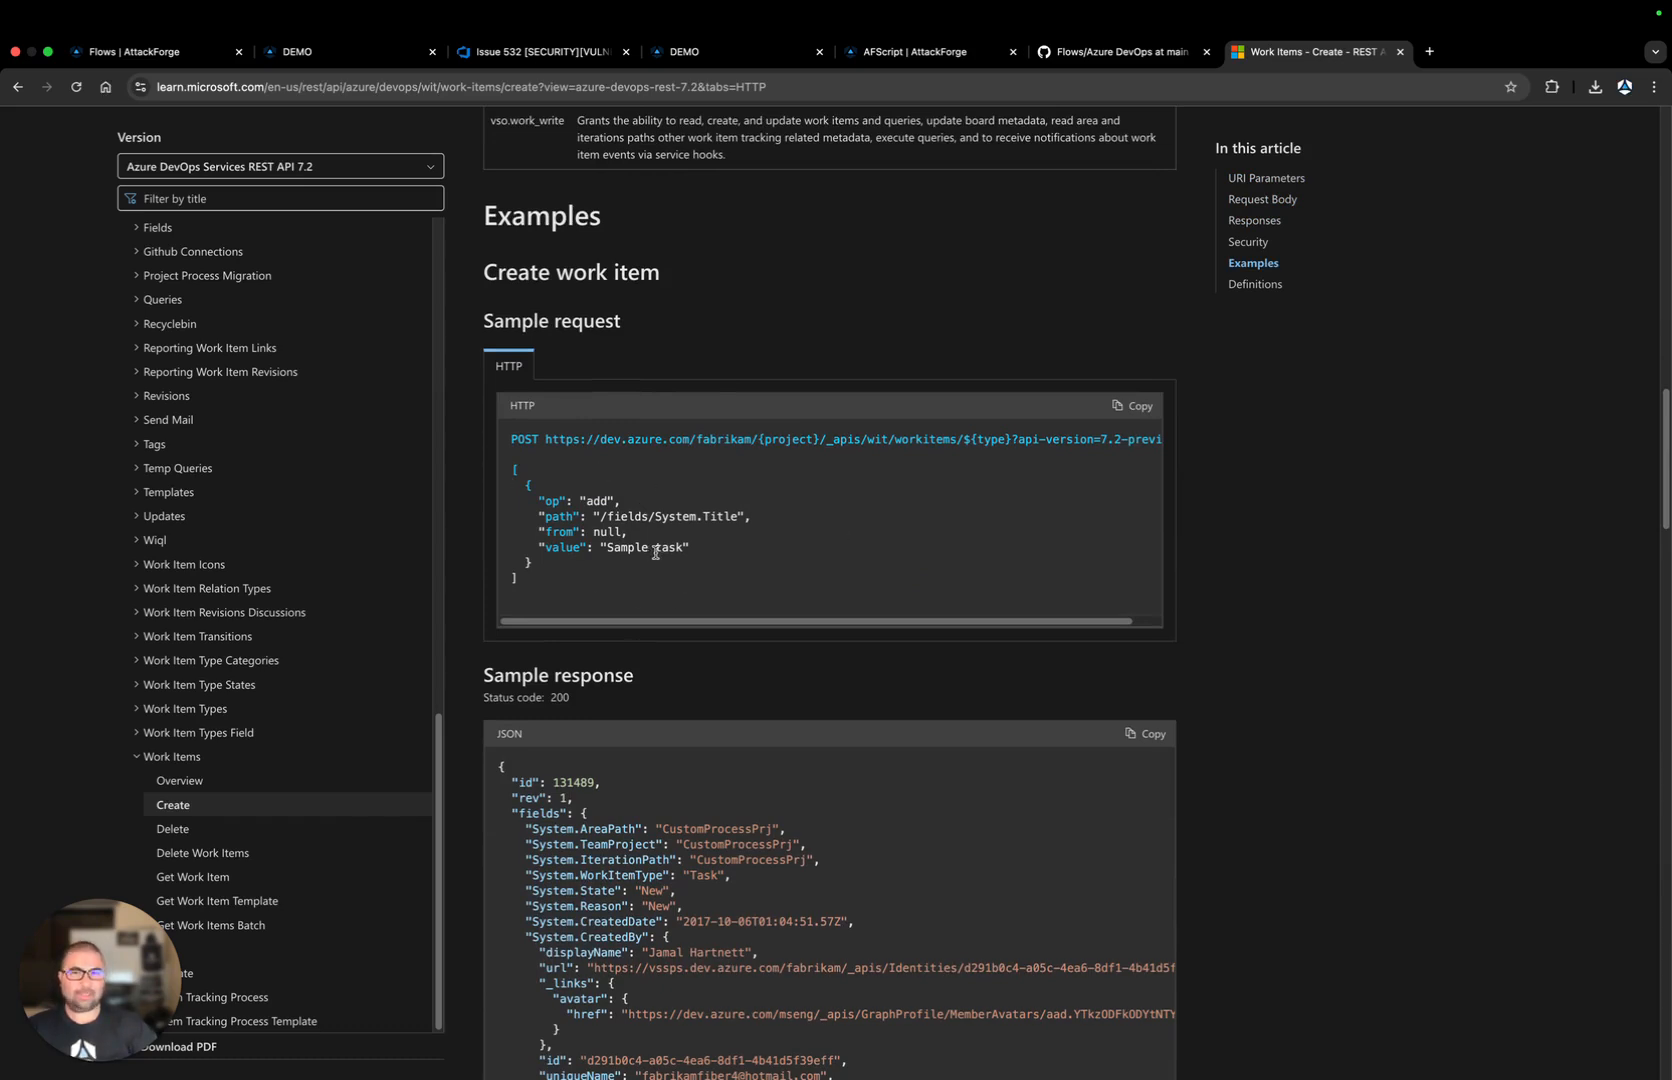
{"action": "scroll", "coordinate": [656, 560], "scroll_direction": "down", "scroll_amount": 3}
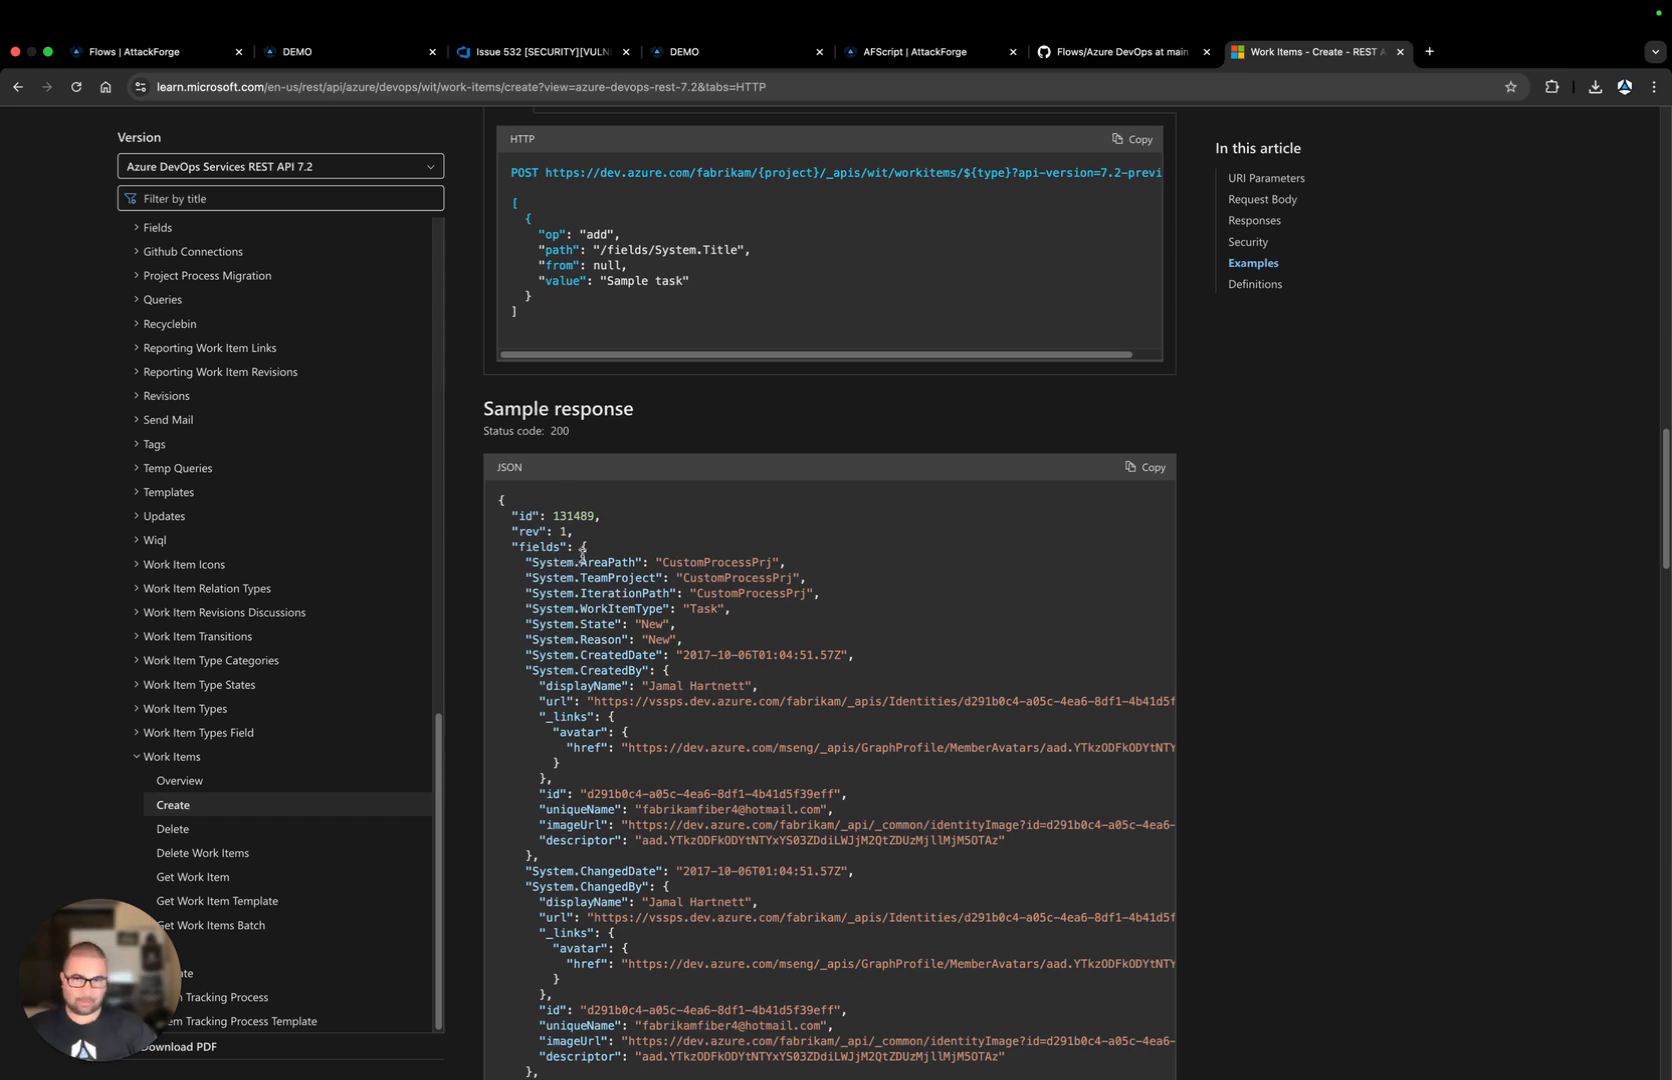
{"action": "scroll", "coordinate": [583, 489], "scroll_direction": "up", "scroll_amount": 2}
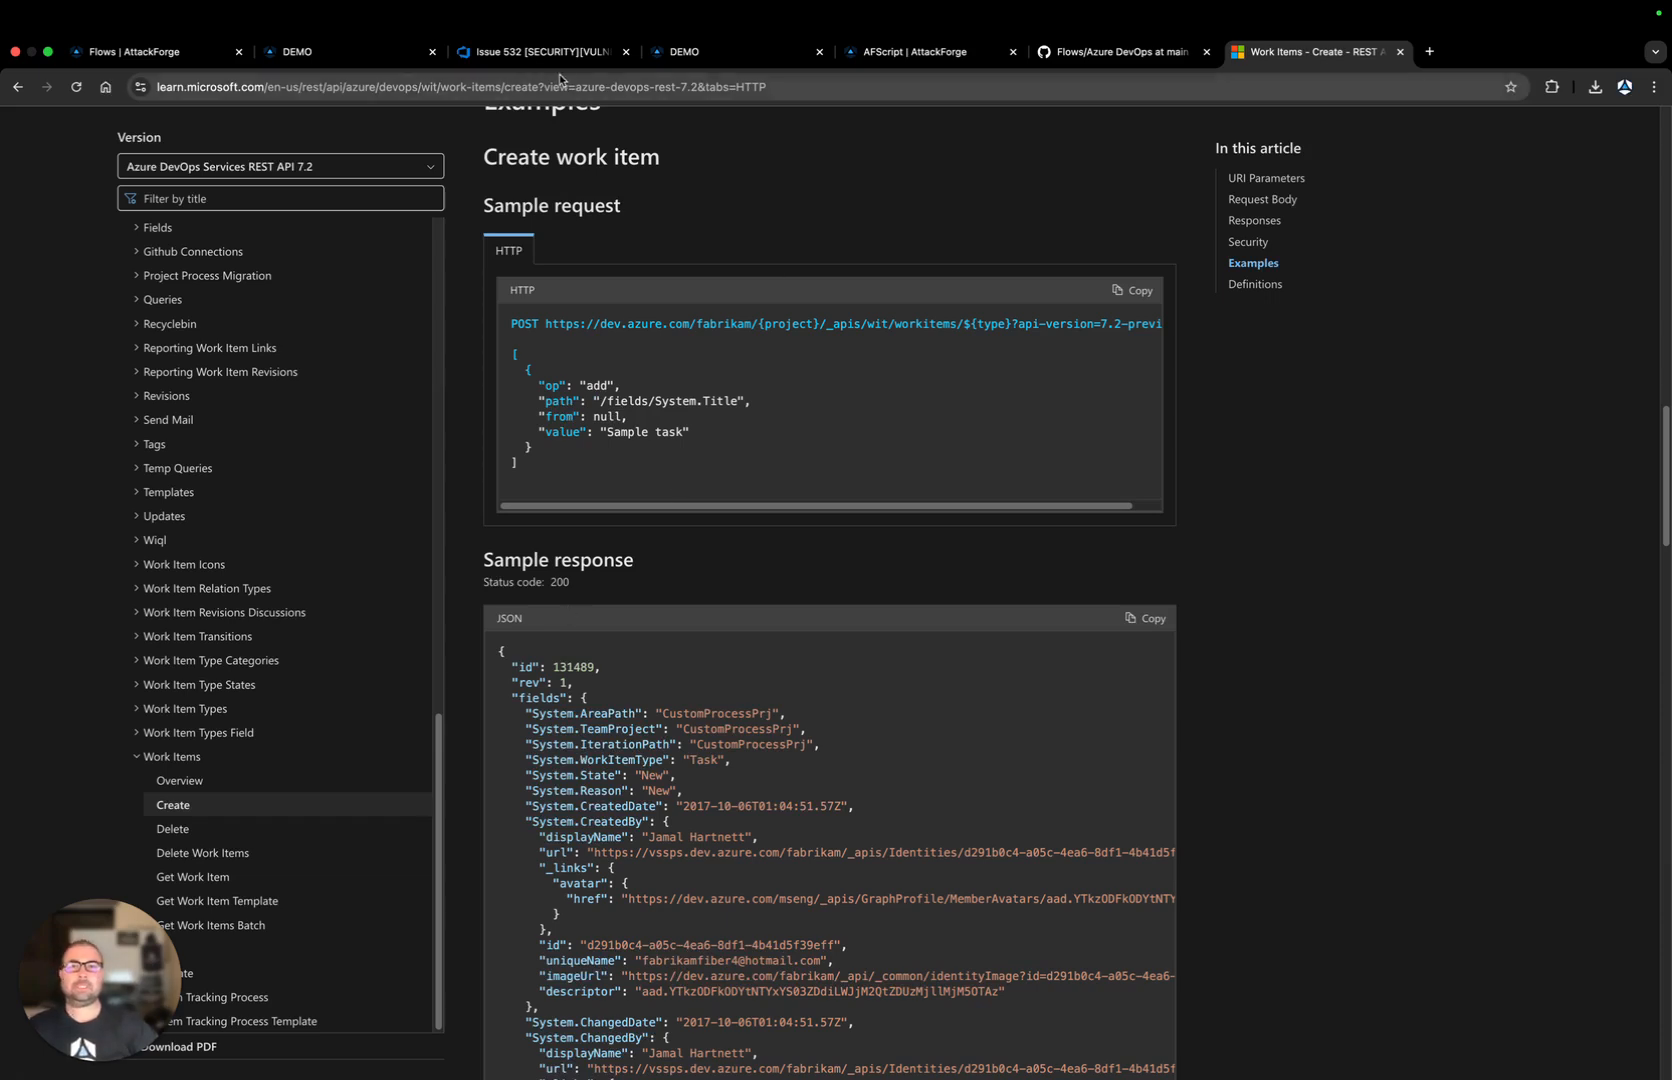
Switch back to the AttackForge flow editor and view the keys stored in the flow's secrets
{"action": "left_click", "coordinate": [706, 62]}
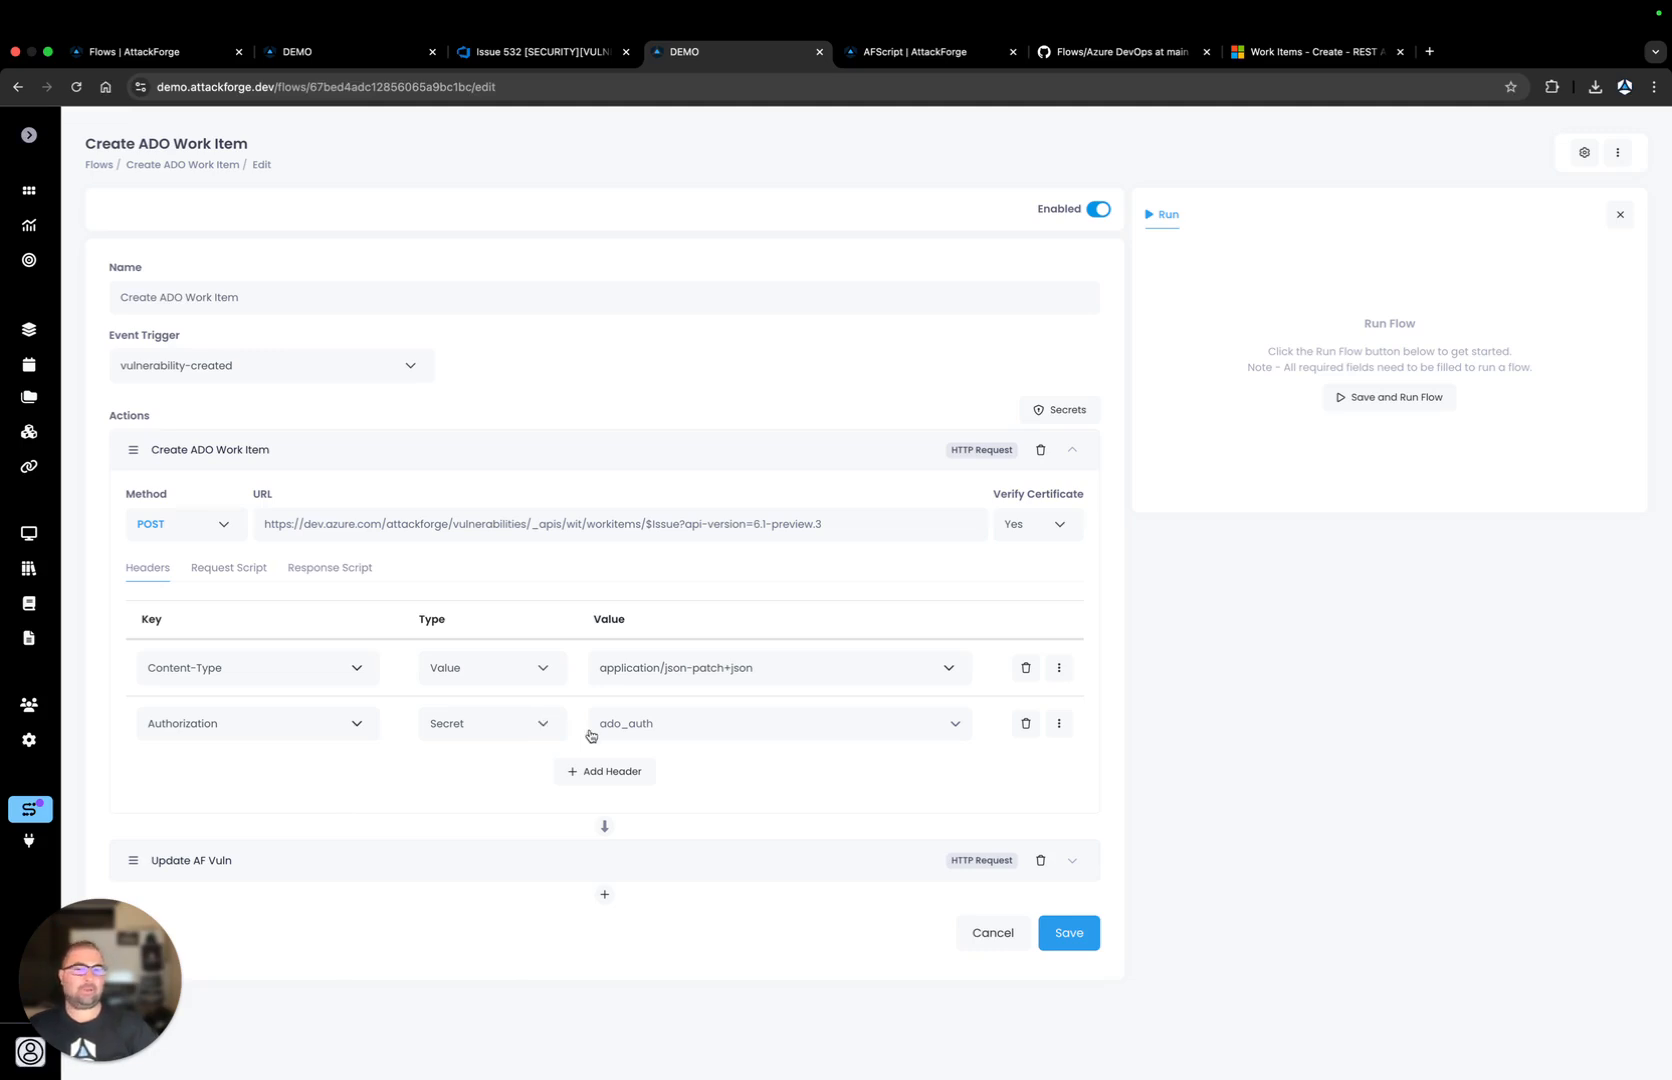
{"action": "left_click", "coordinate": [1066, 409]}
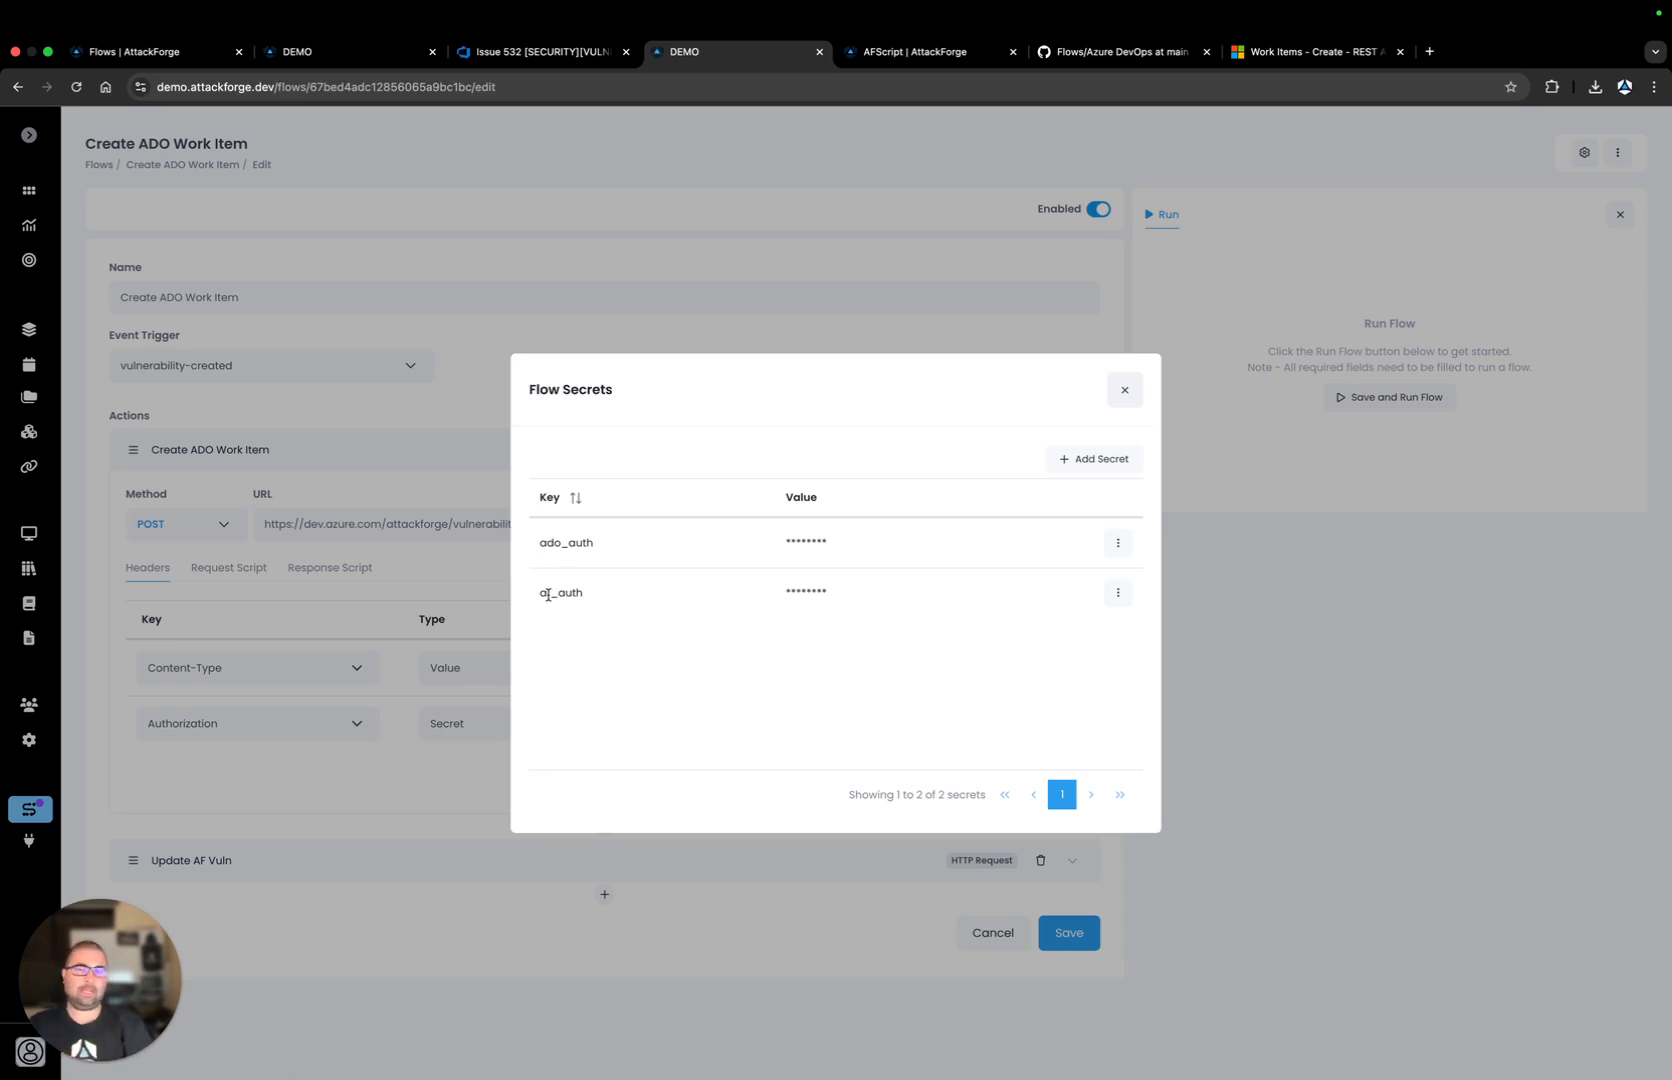
{"action": "left_click", "coordinate": [1125, 391]}
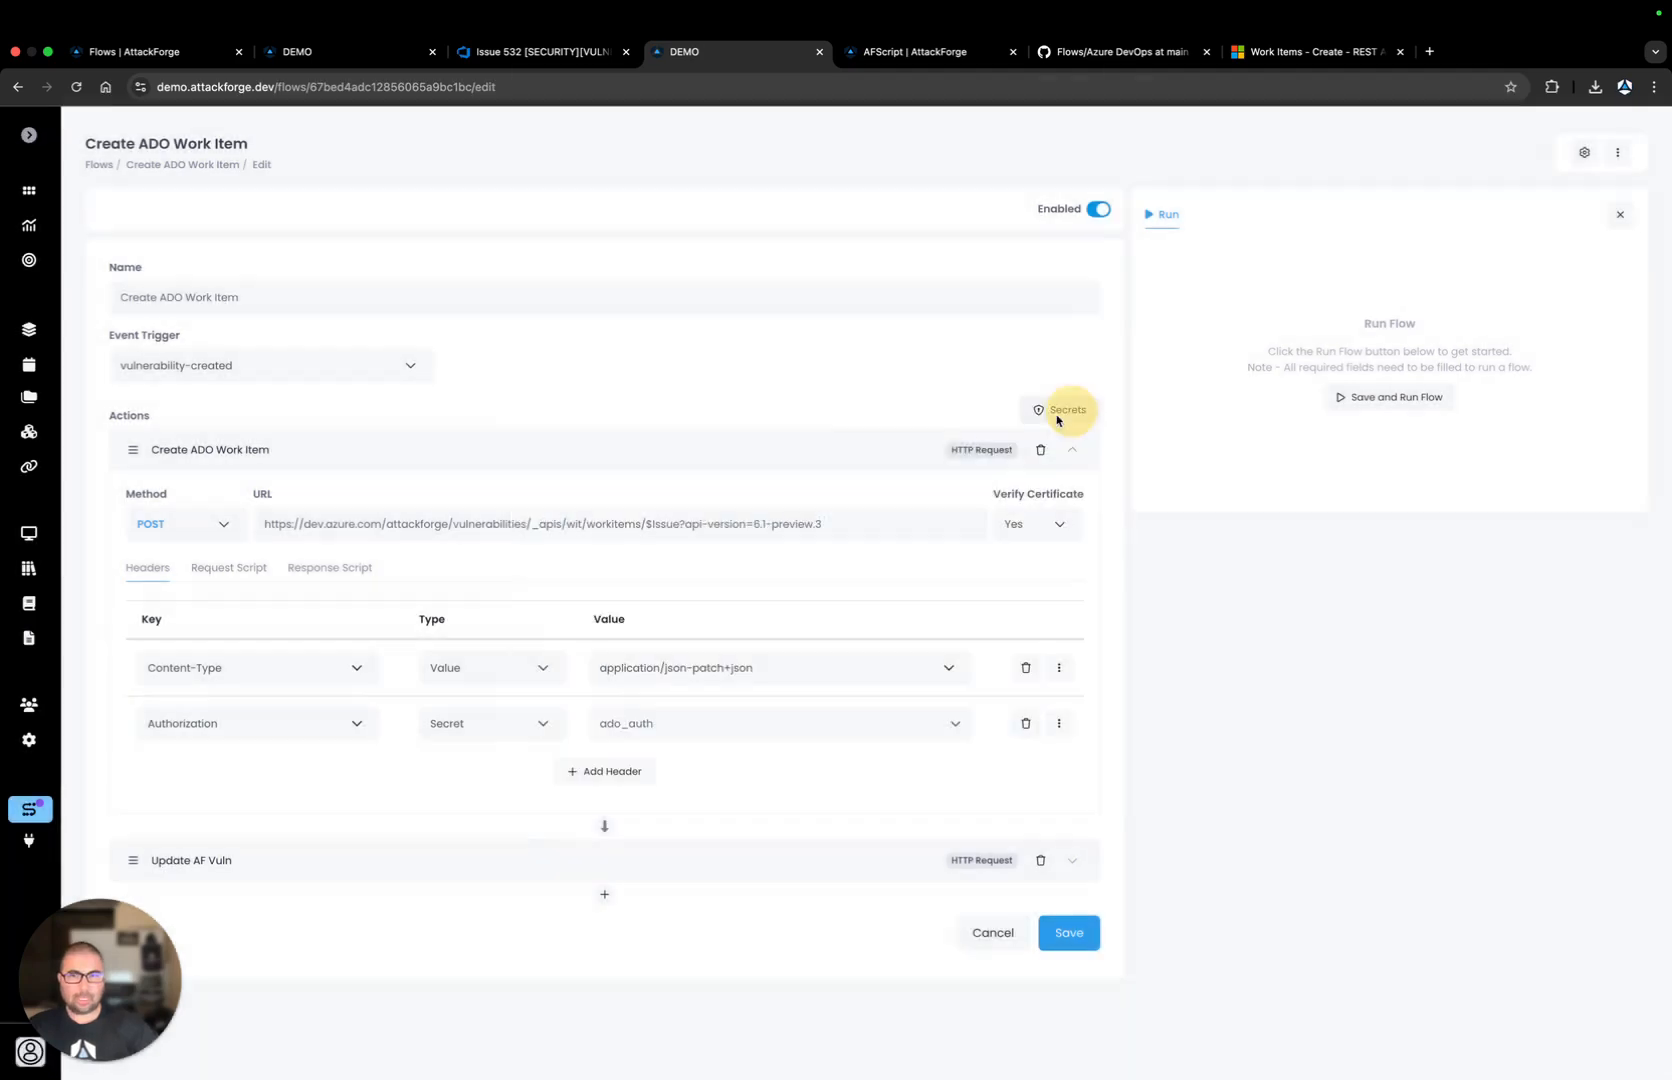
Open the Create ADO Work Item action's request script and read through the vulnerability data in its test context
{"action": "left_click", "coordinate": [240, 576]}
{"action": "left_click", "coordinate": [336, 686]}
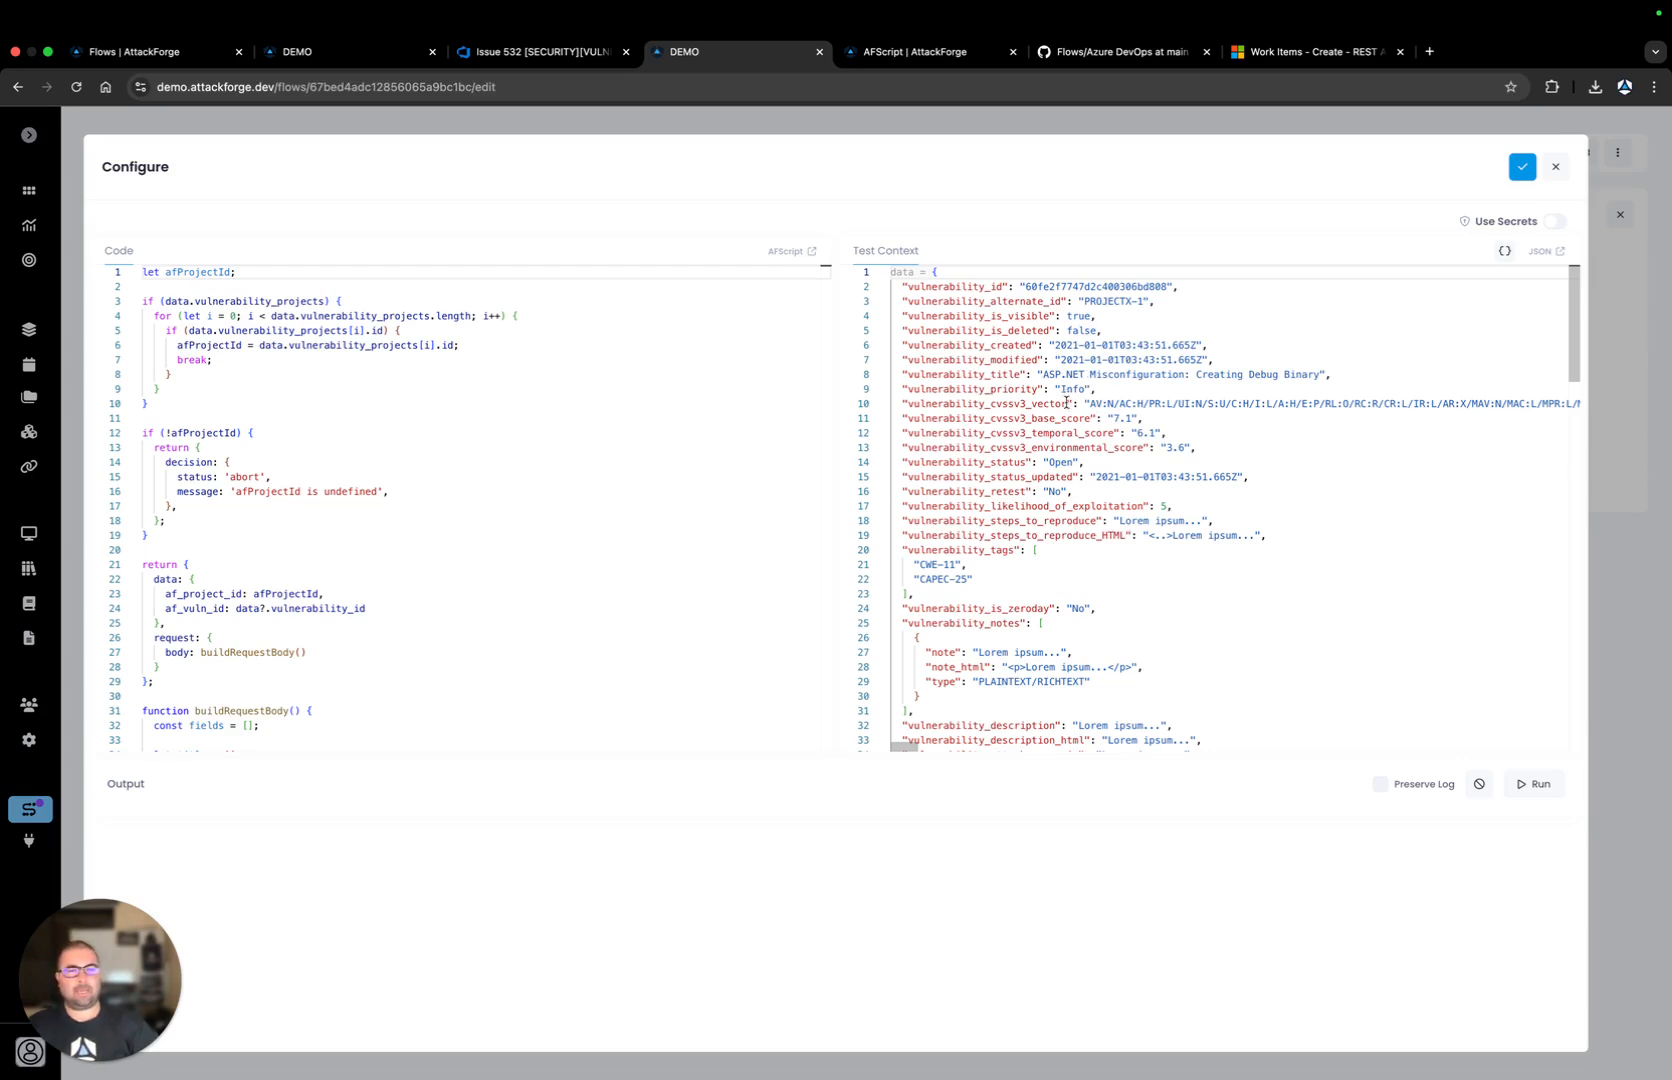
{"action": "scroll", "coordinate": [1058, 455], "scroll_direction": "down", "scroll_amount": 5}
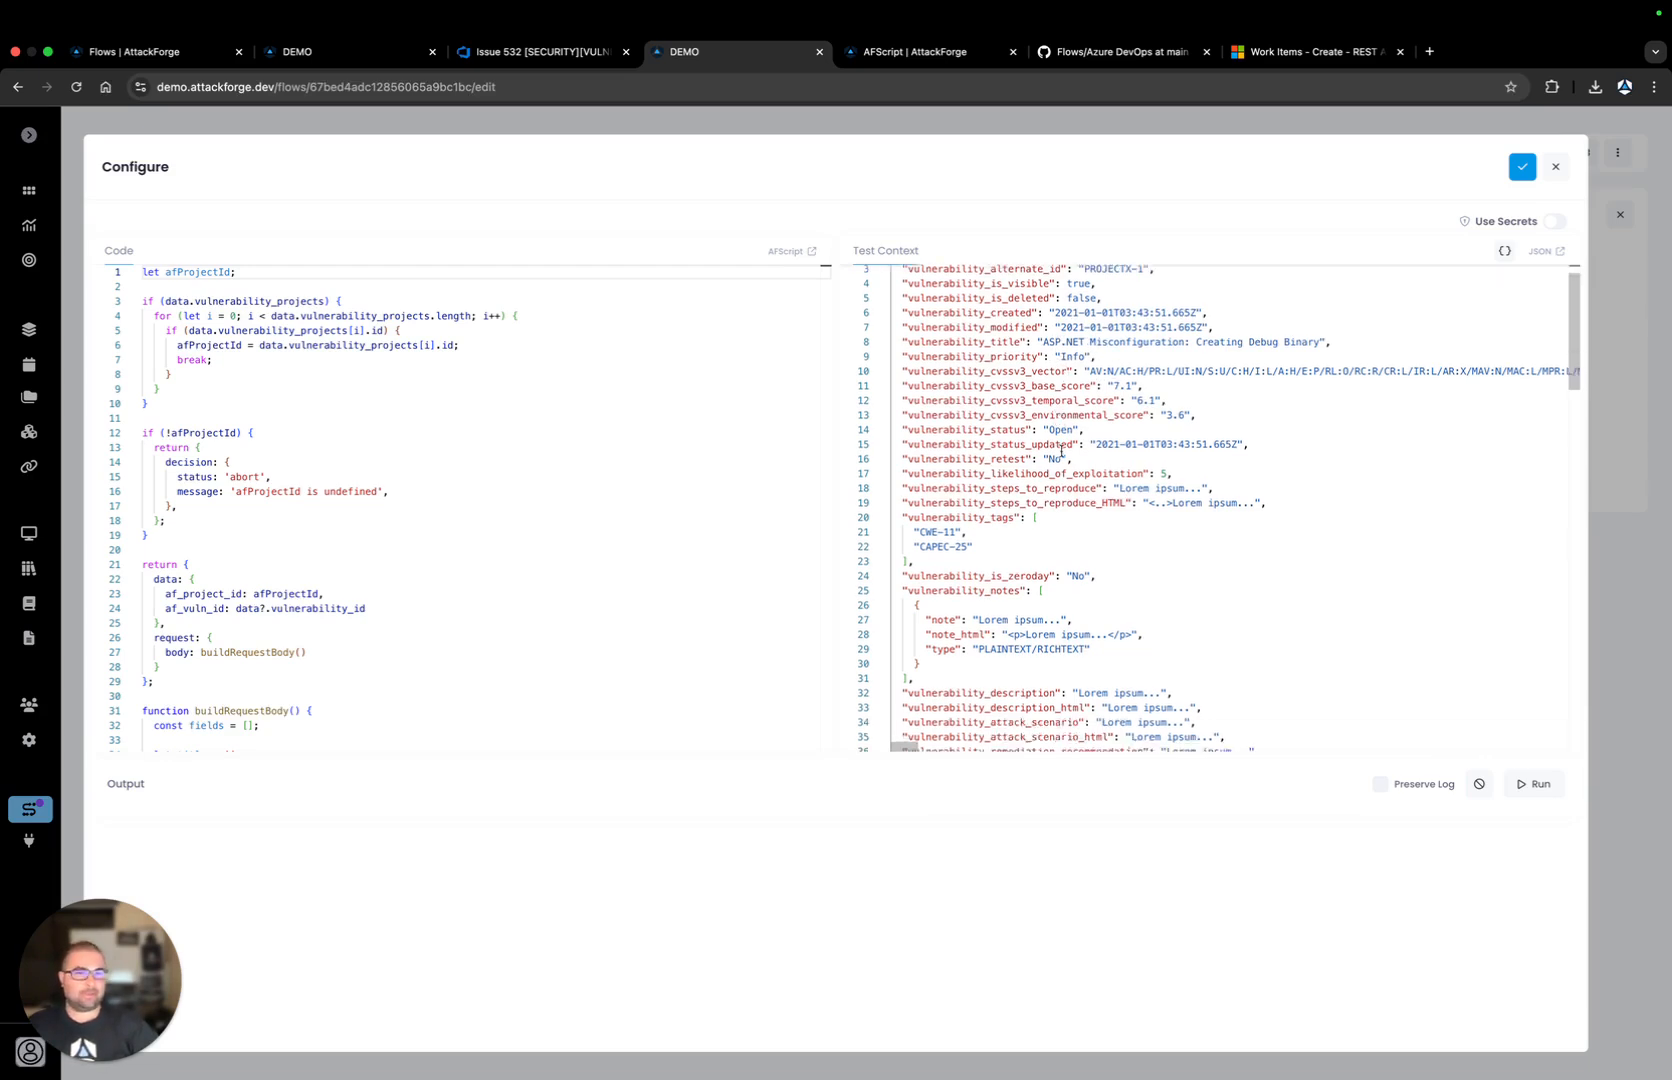
{"action": "scroll", "coordinate": [1061, 451], "scroll_direction": "down", "scroll_amount": 3}
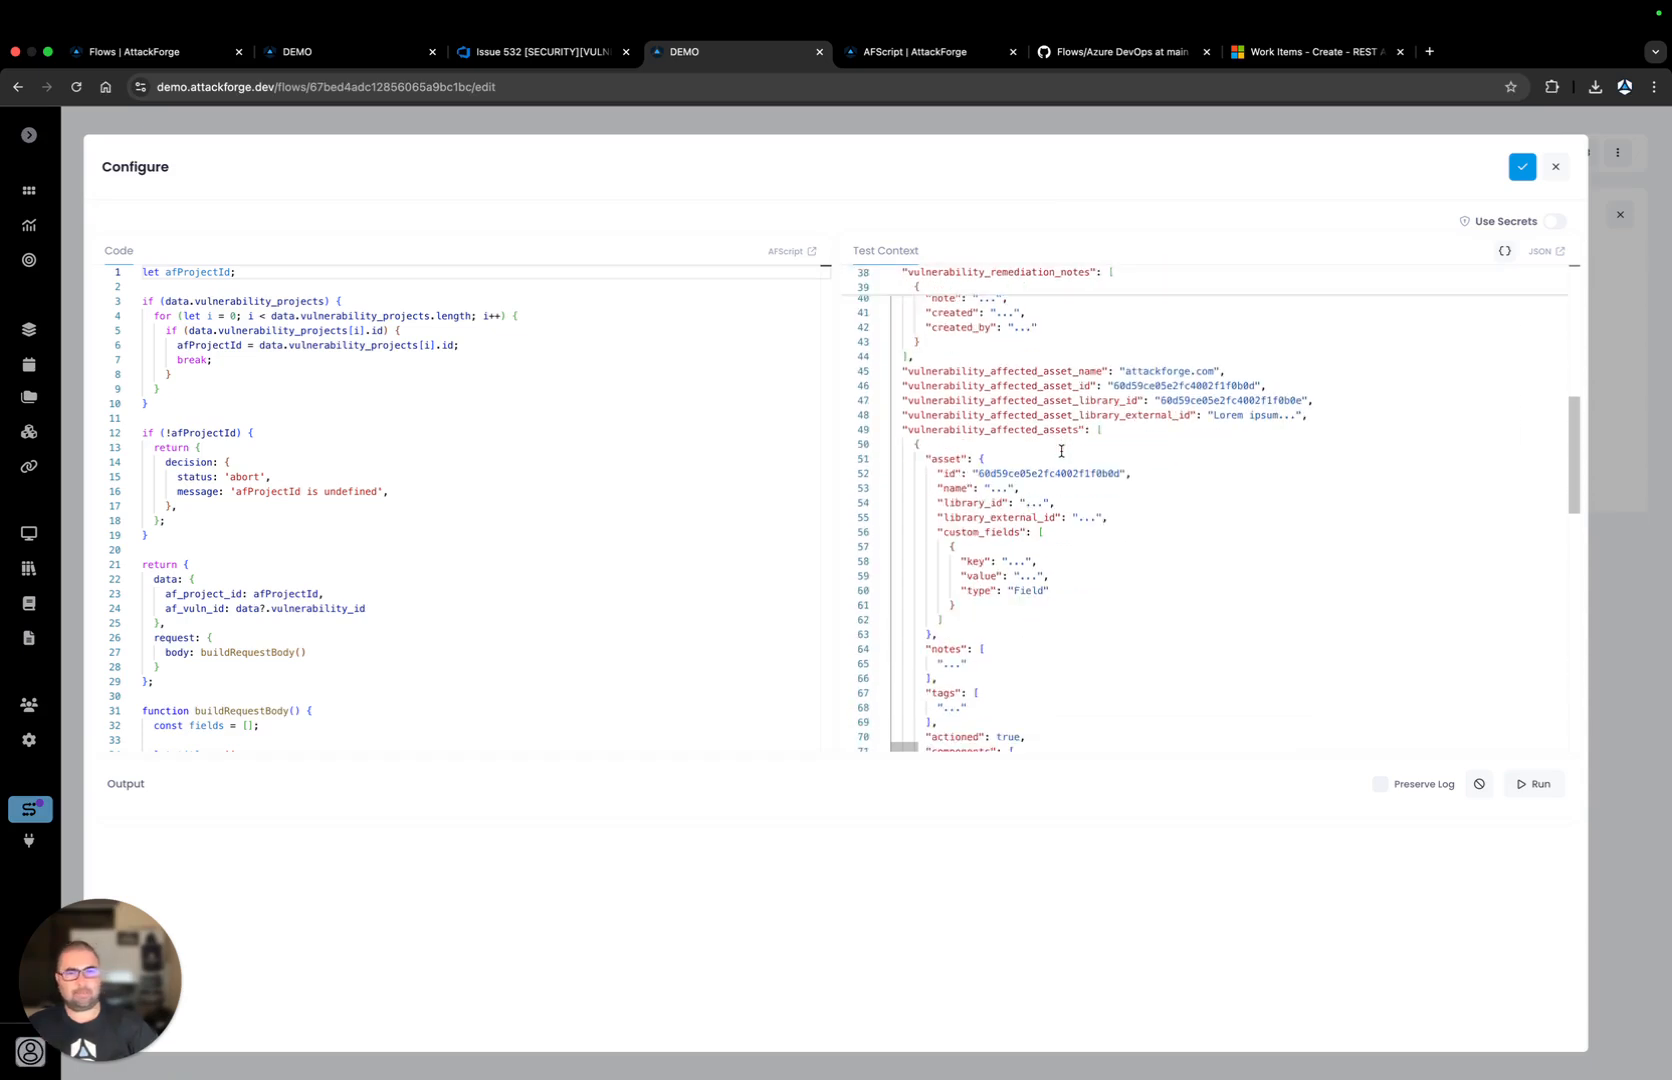
{"action": "scroll", "coordinate": [1063, 450], "scroll_direction": "down", "scroll_amount": 6}
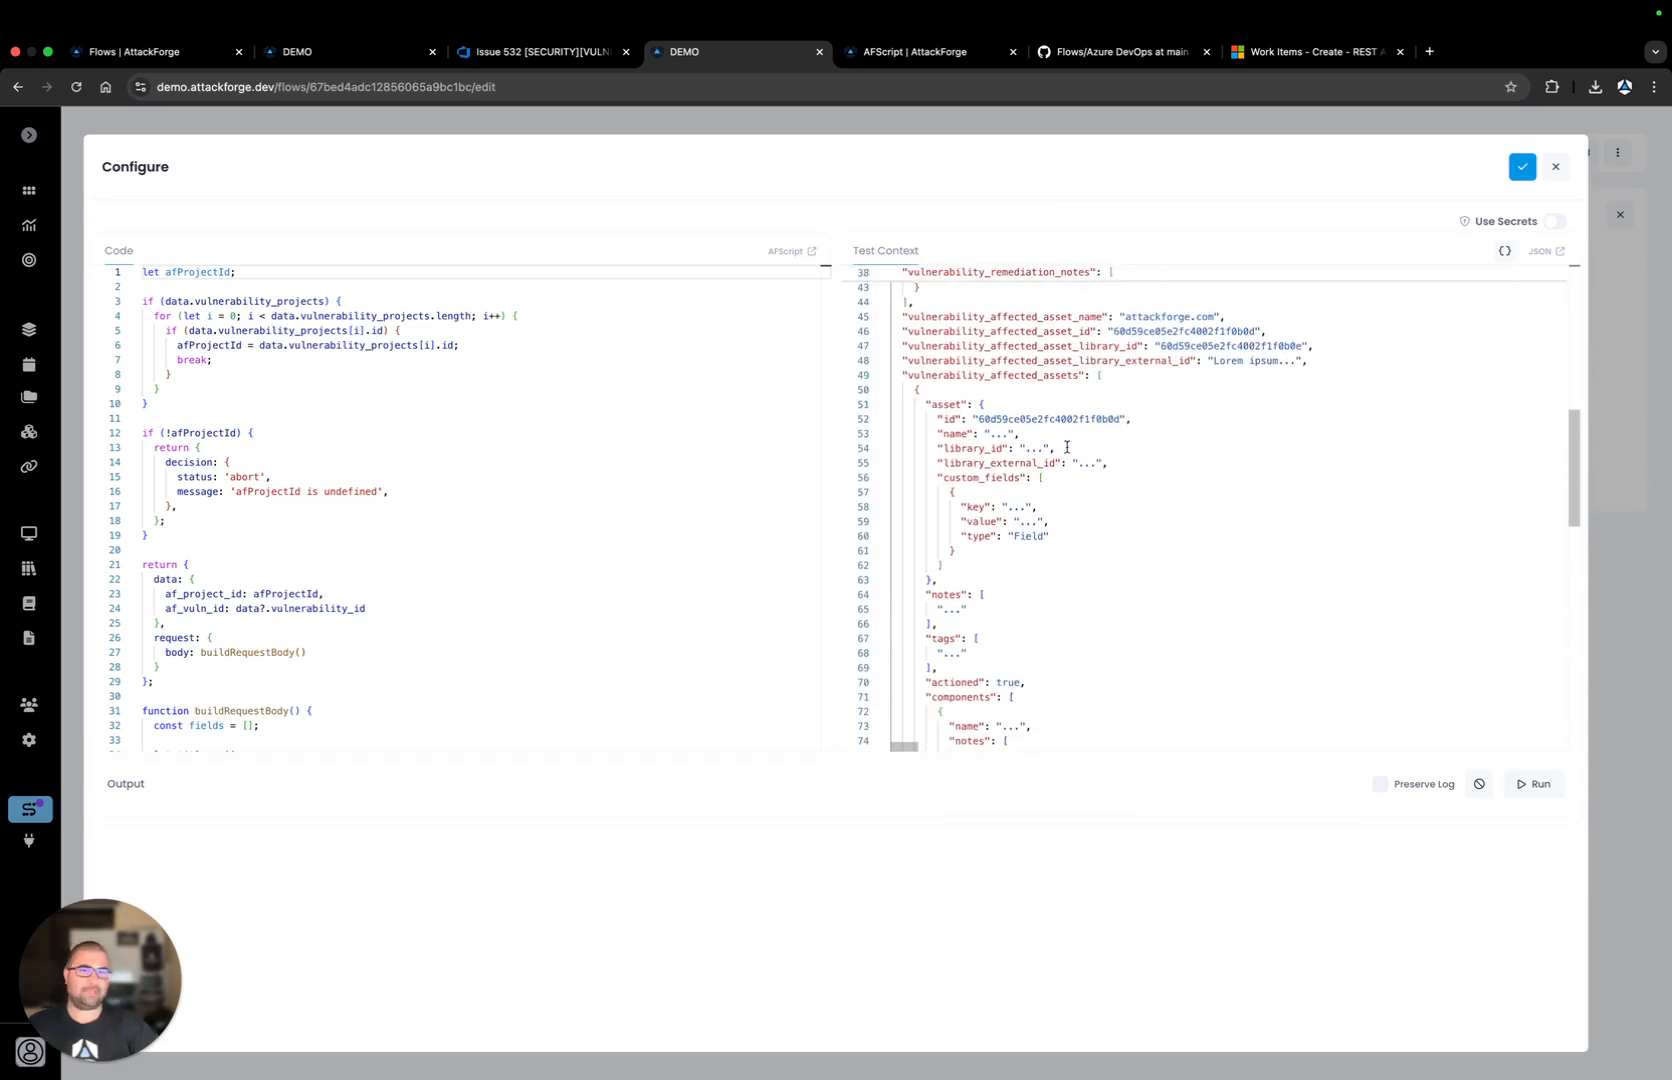
{"action": "scroll", "coordinate": [1070, 448], "scroll_direction": "down", "scroll_amount": 6}
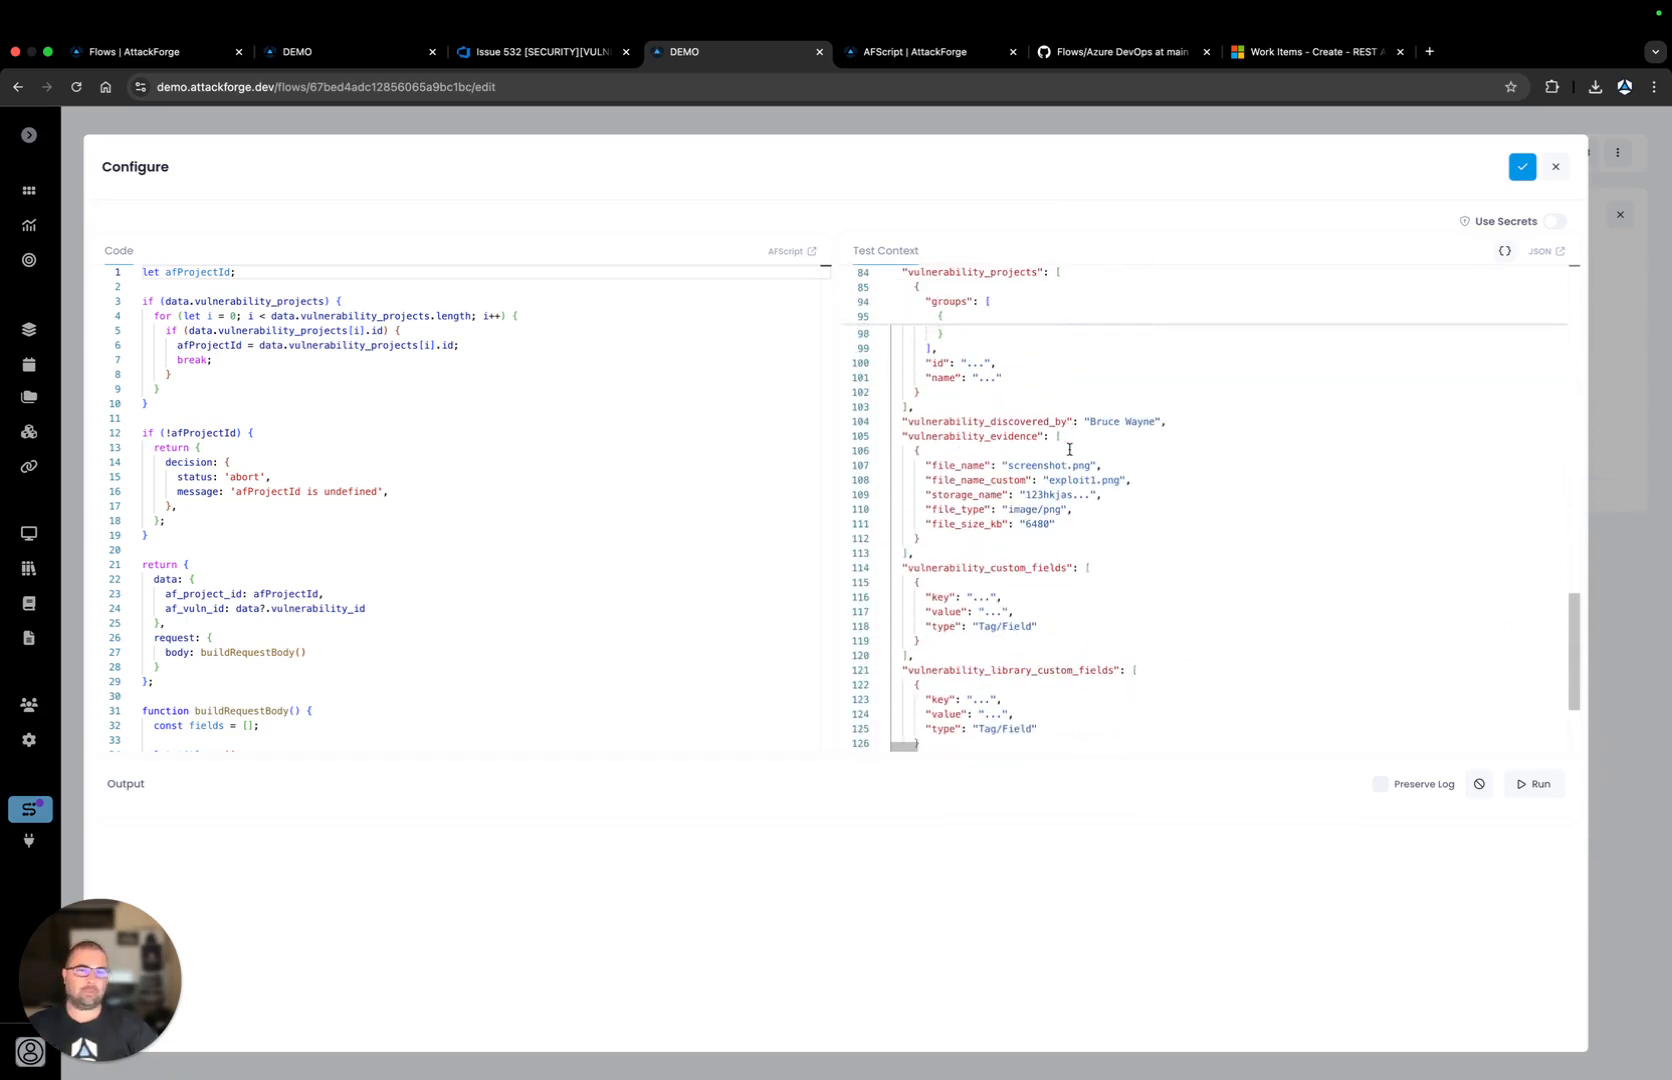
{"action": "scroll", "coordinate": [1069, 450], "scroll_direction": "down", "scroll_amount": 3}
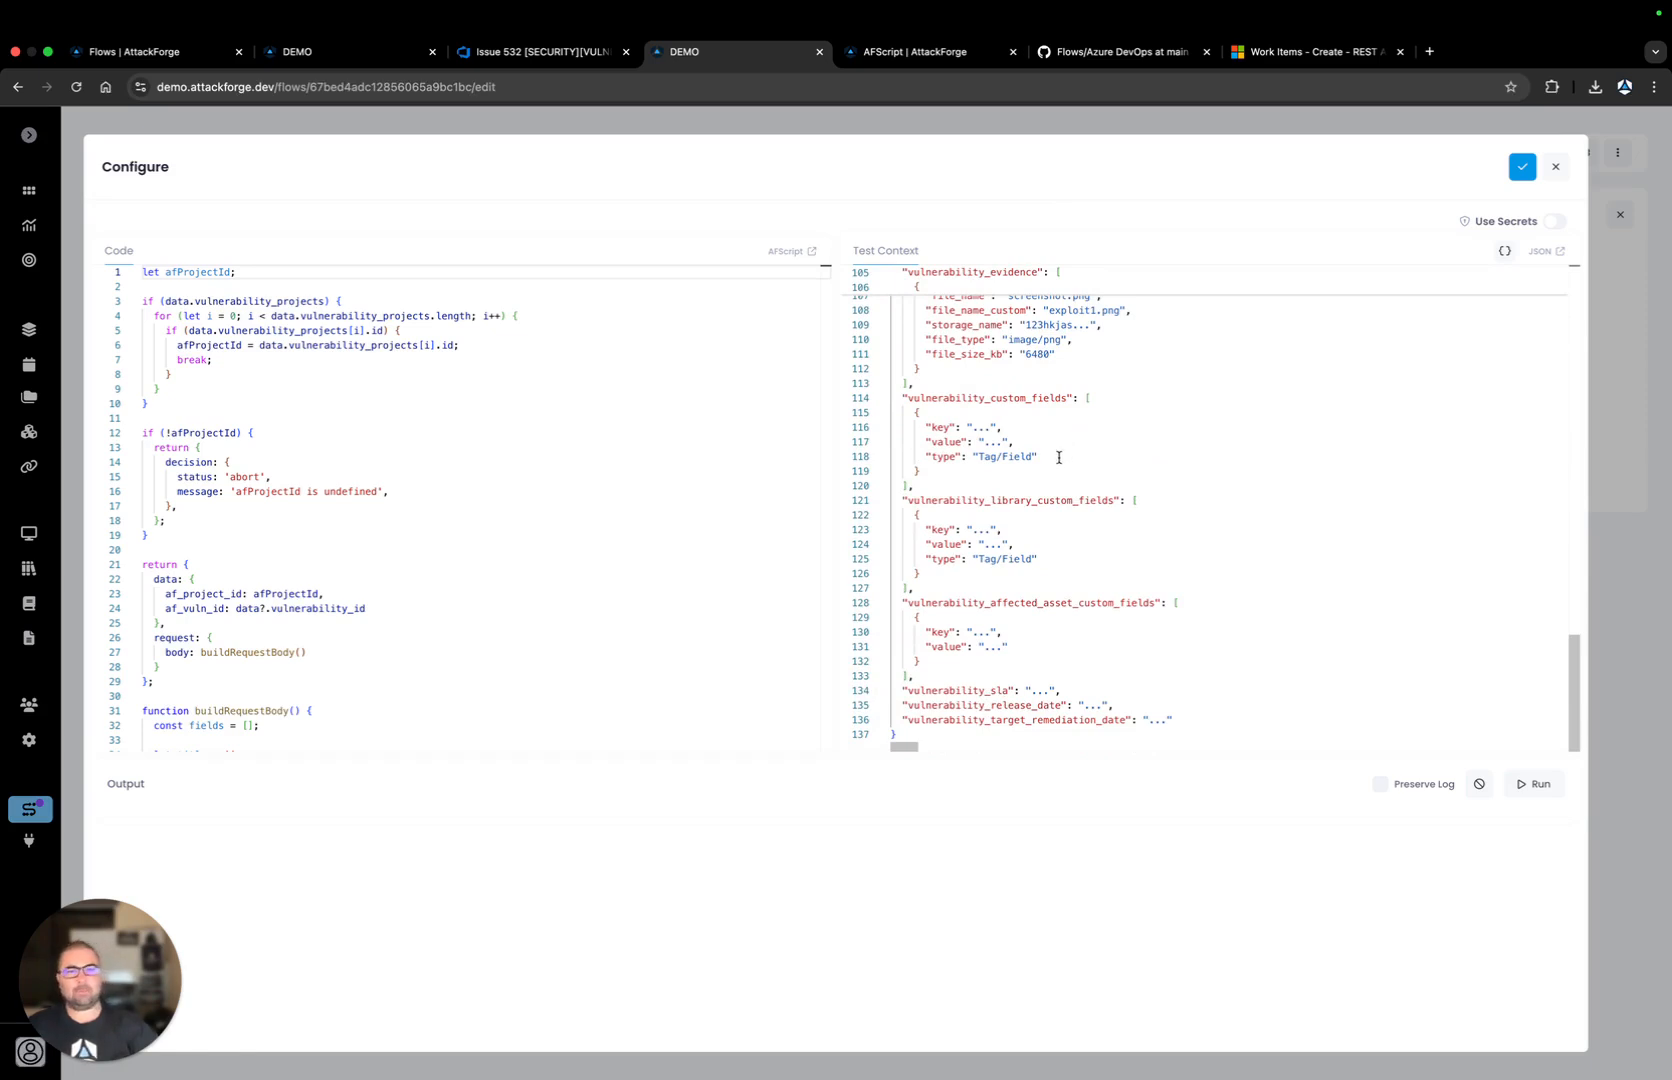
{"action": "scroll", "coordinate": [1058, 457], "scroll_direction": "up", "scroll_amount": 20}
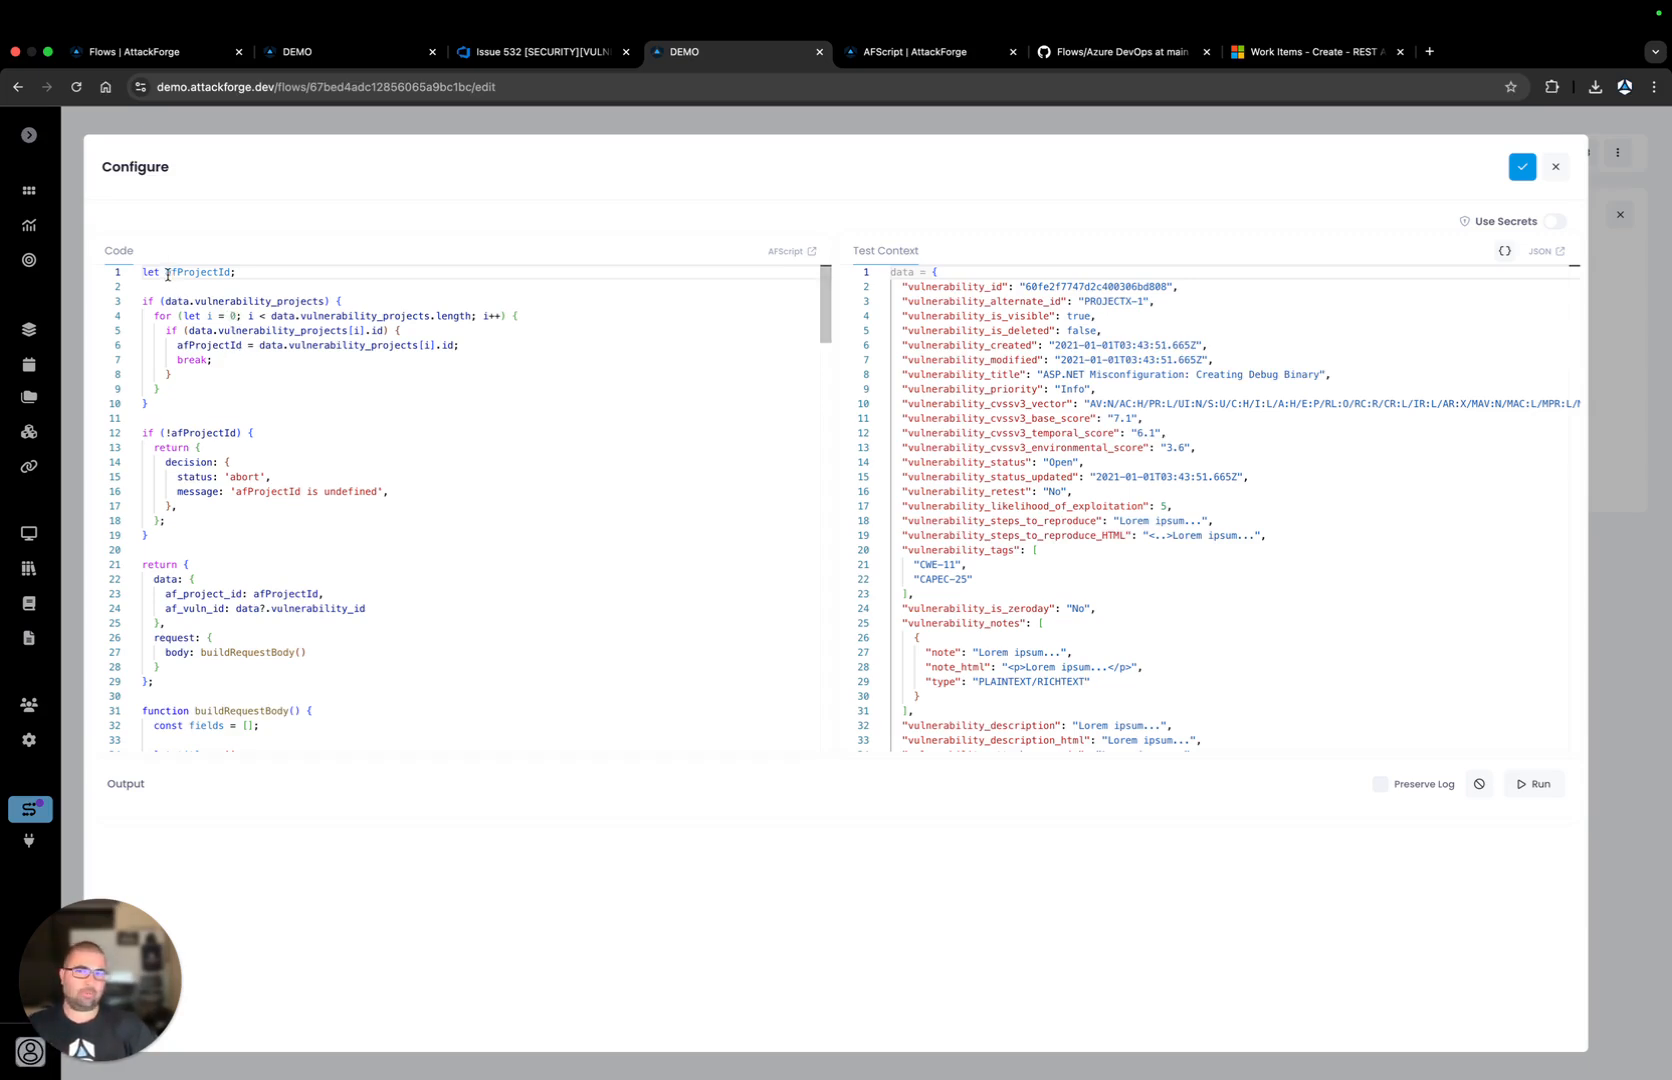
Examine the request script's code: the project check, returned af_project_id and af_vuln_id, request body and the buildRequestBody function
{"action": "scroll", "coordinate": [170, 290], "scroll_direction": "down", "scroll_amount": 2}
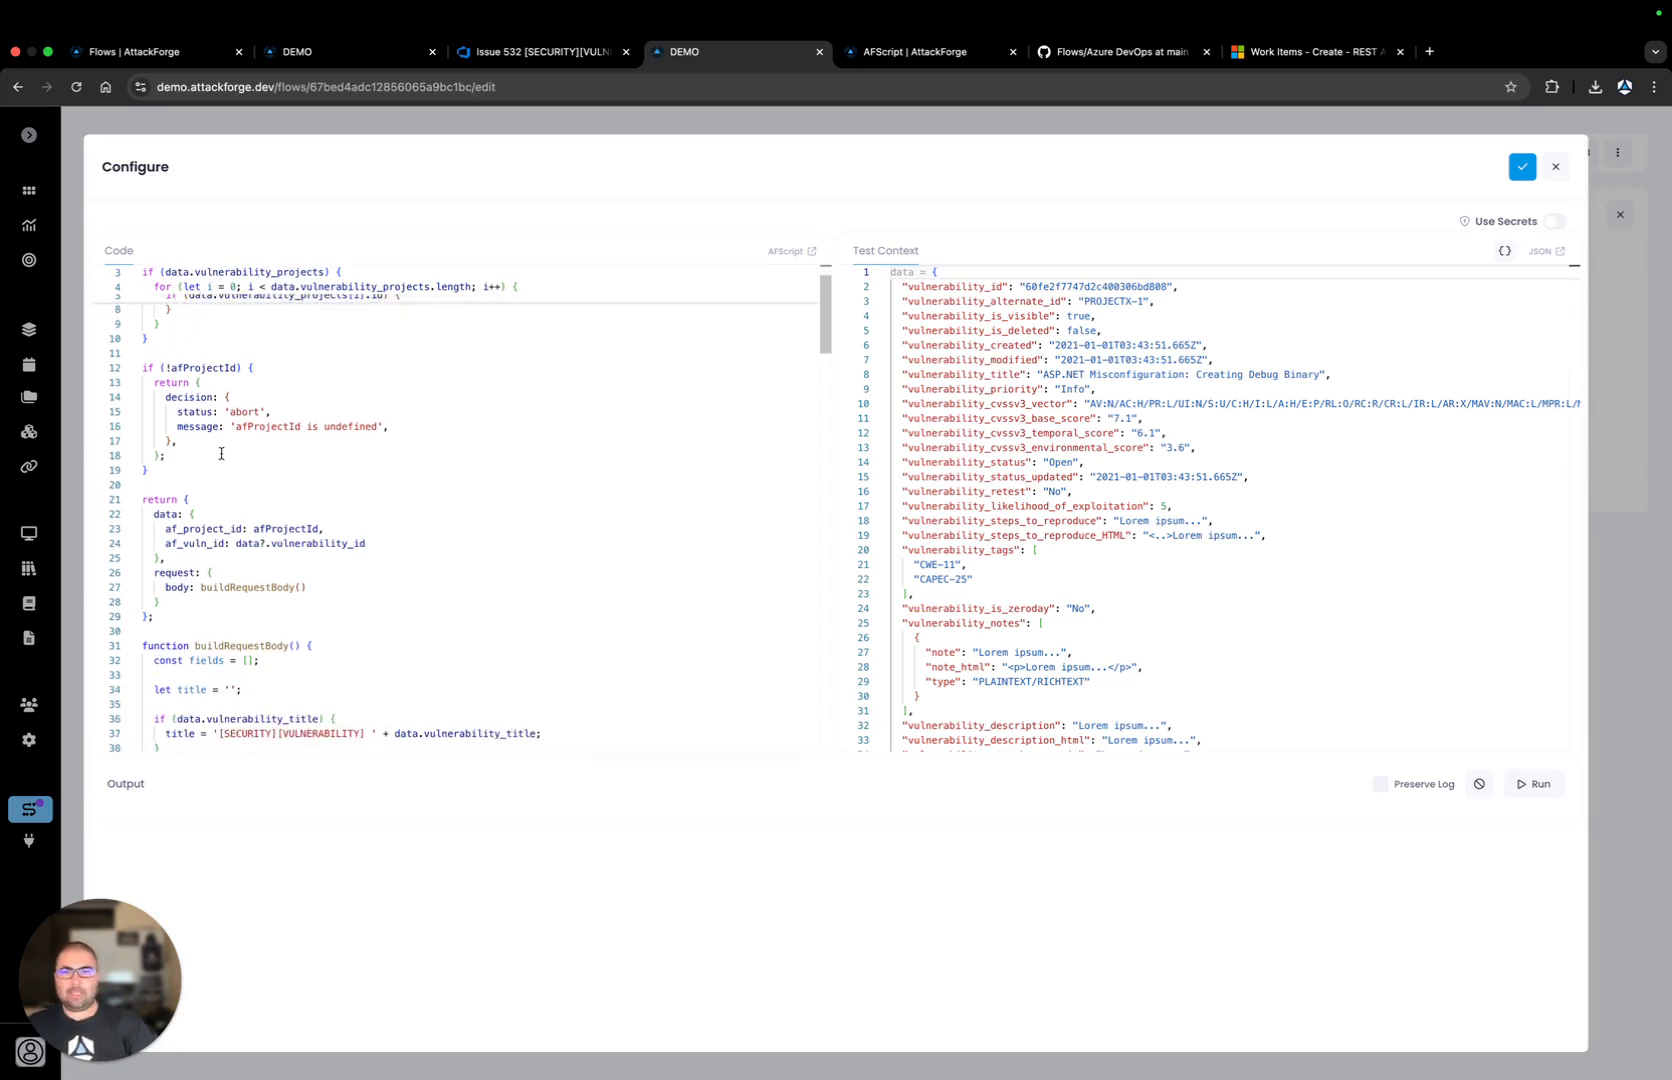
{"action": "scroll", "coordinate": [221, 455], "scroll_direction": "down", "scroll_amount": 3}
{"action": "scroll", "coordinate": [221, 455], "scroll_direction": "down", "scroll_amount": 1}
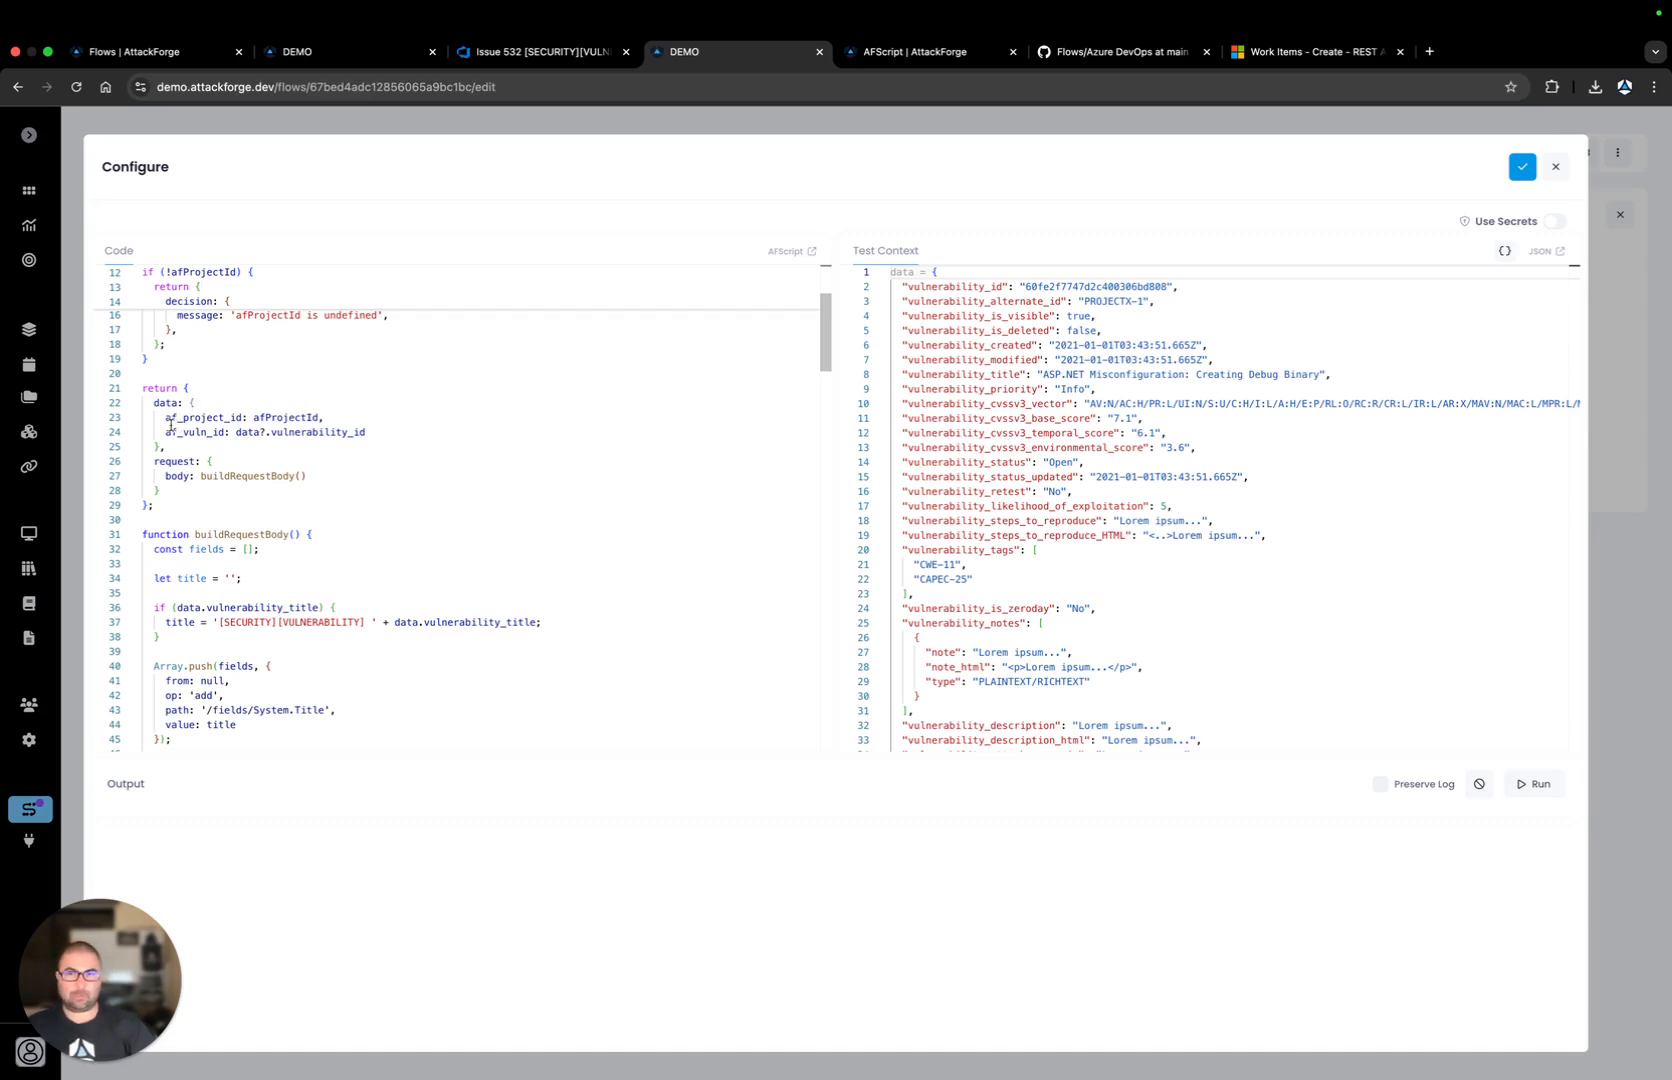
{"action": "left_click_drag", "start_coordinate": [162, 417], "coordinate": [245, 421]}
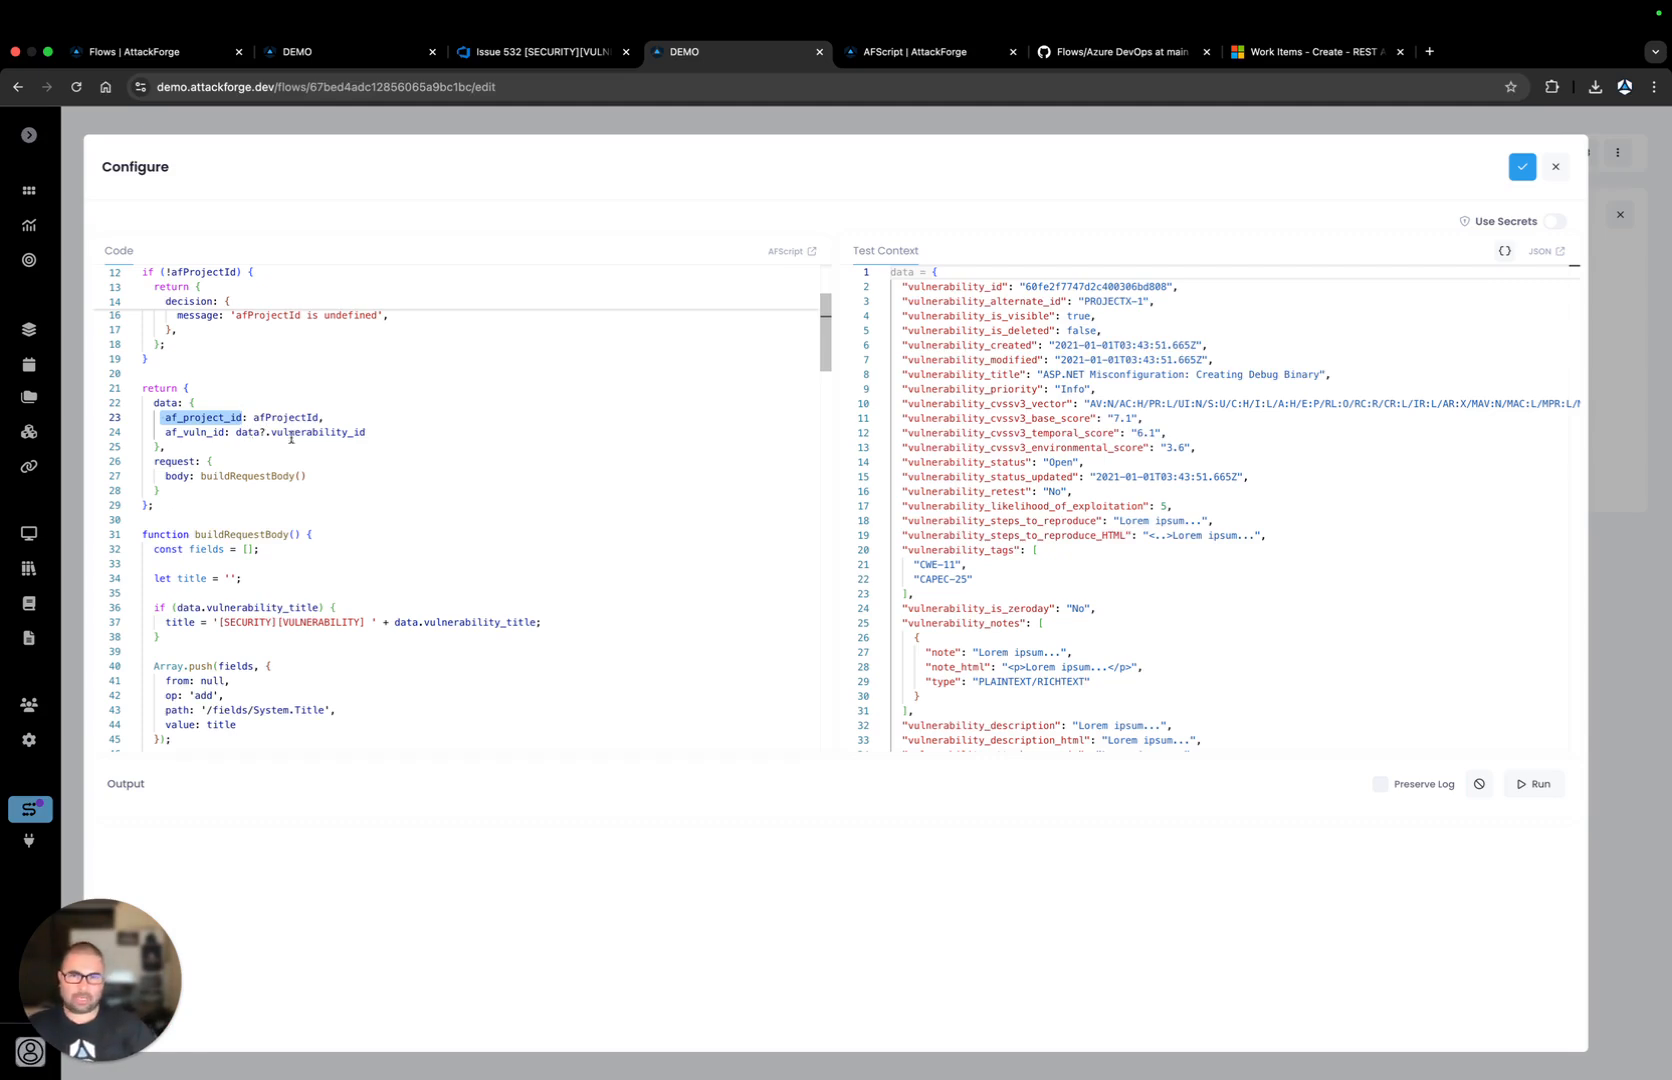
{"action": "left_click_drag", "start_coordinate": [165, 432], "coordinate": [226, 434]}
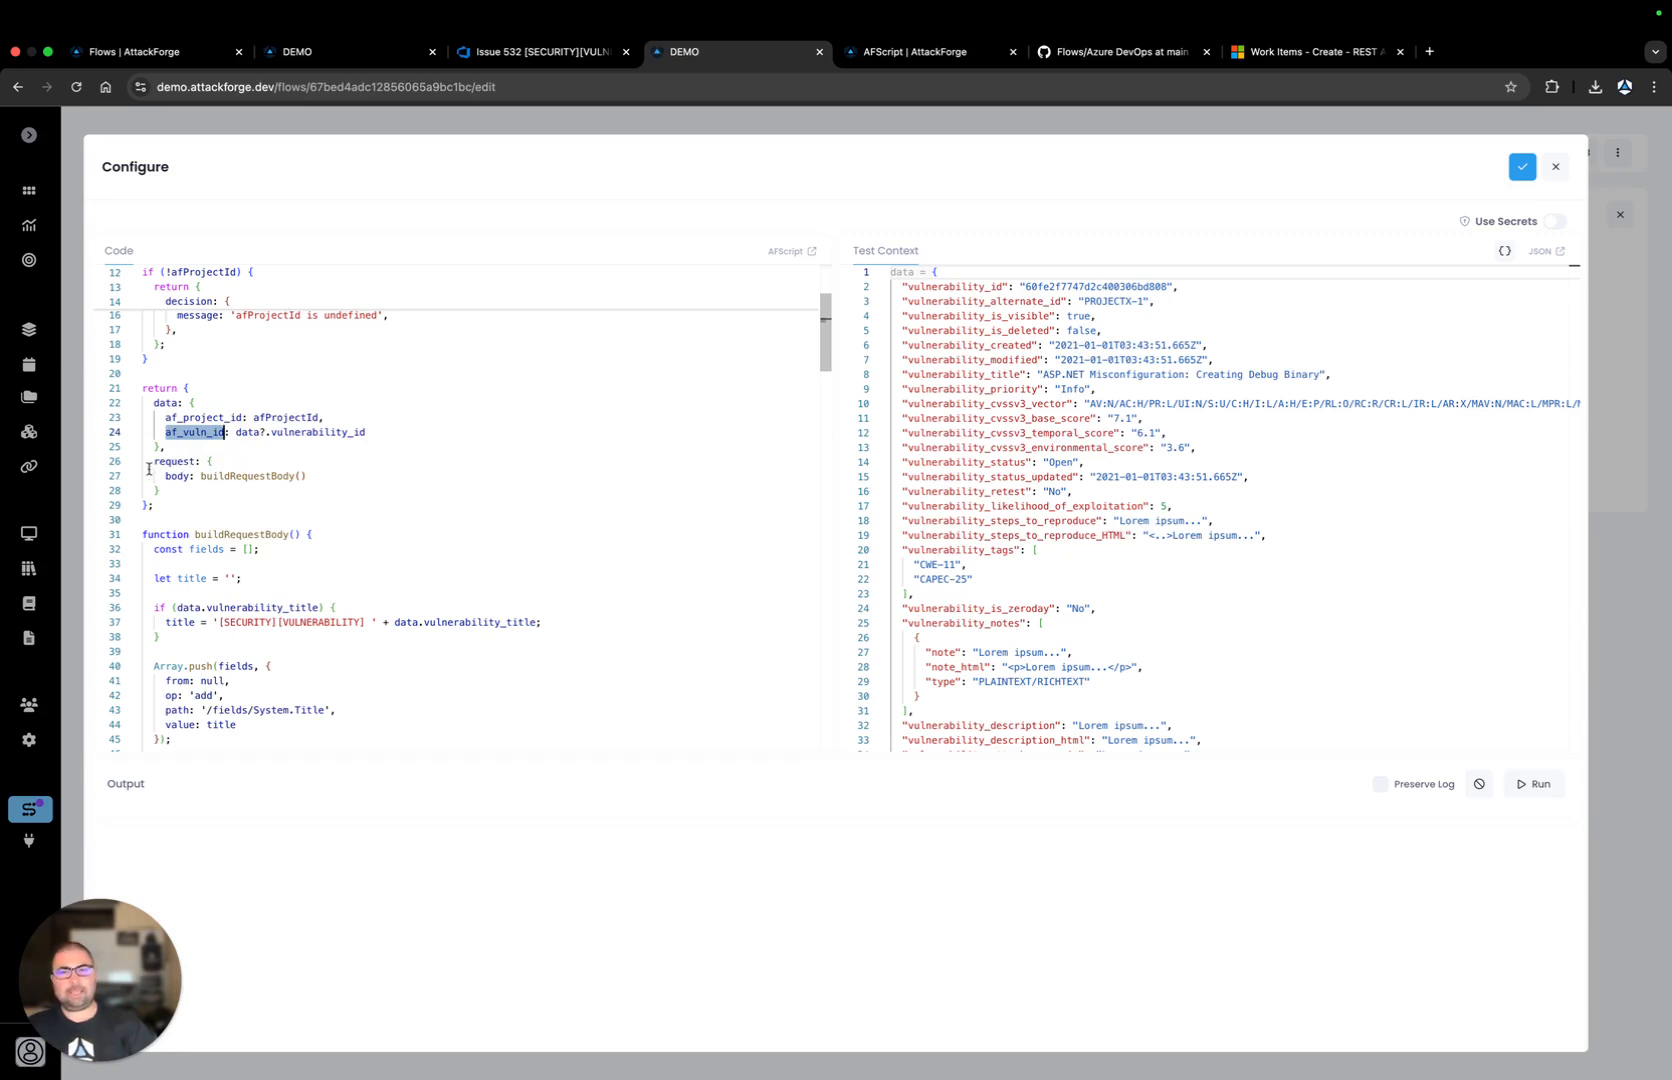
{"action": "left_click_drag", "start_coordinate": [154, 462], "coordinate": [190, 477]}
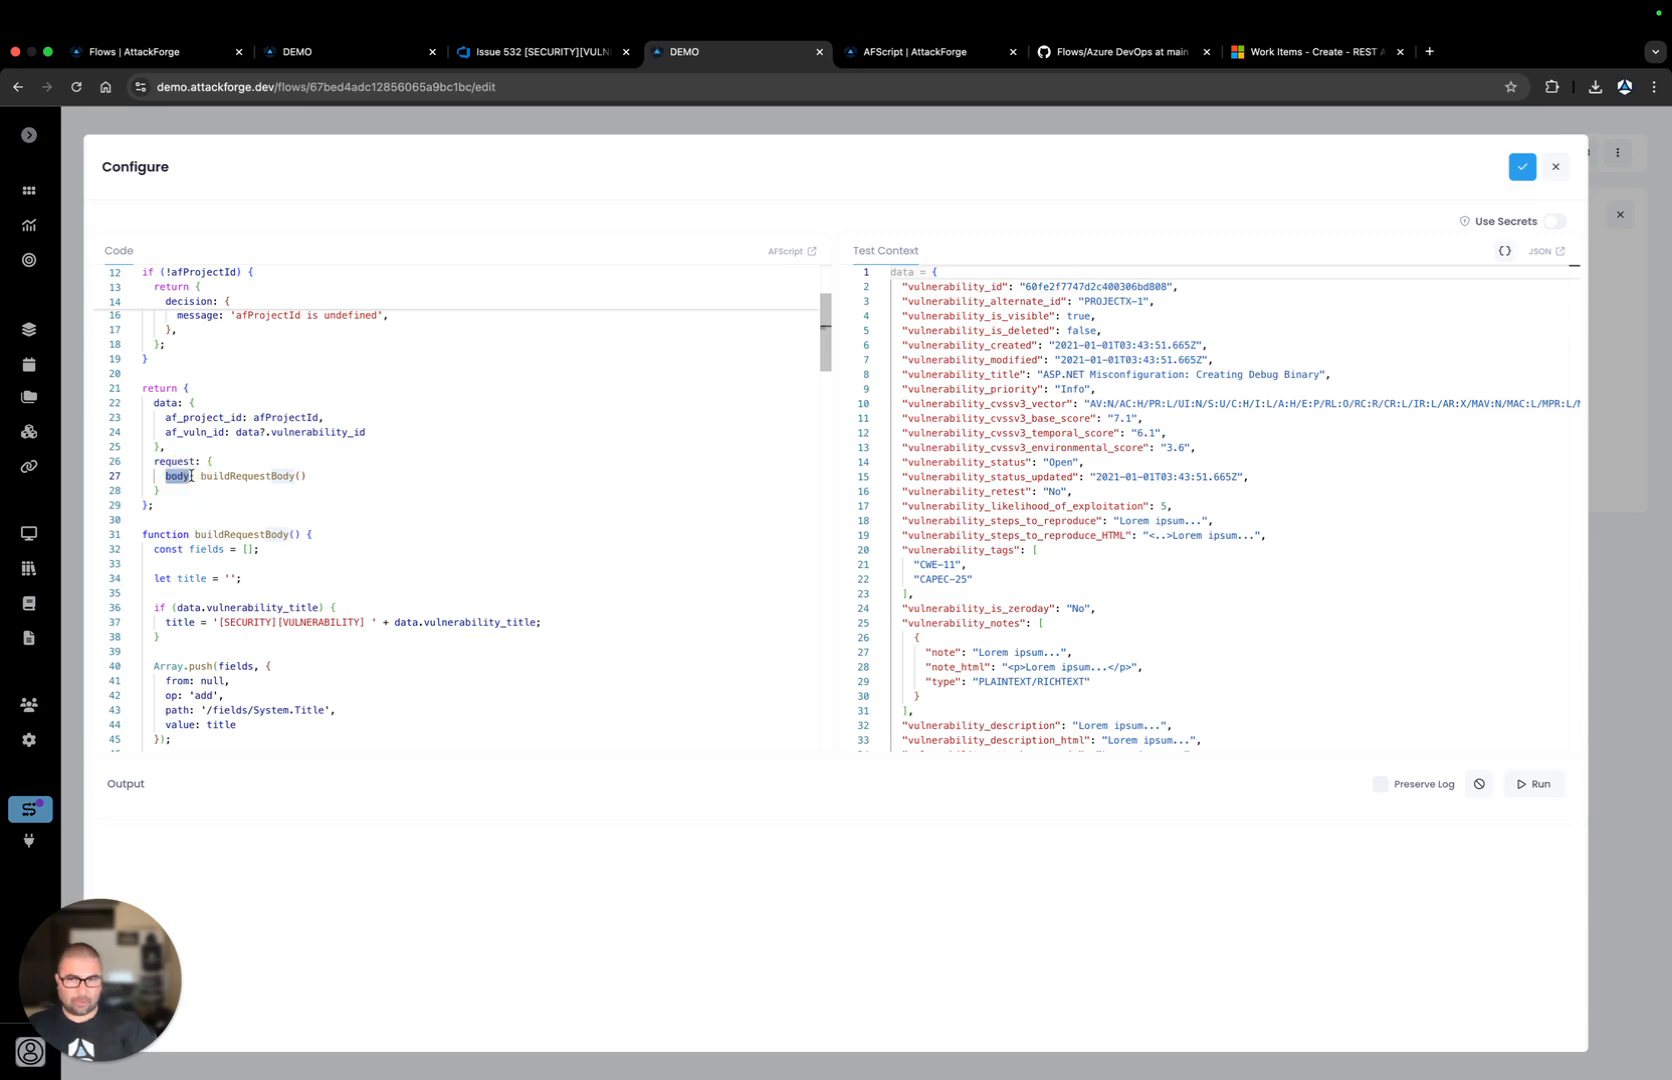
{"action": "scroll", "coordinate": [190, 477], "scroll_direction": "down", "scroll_amount": 1}
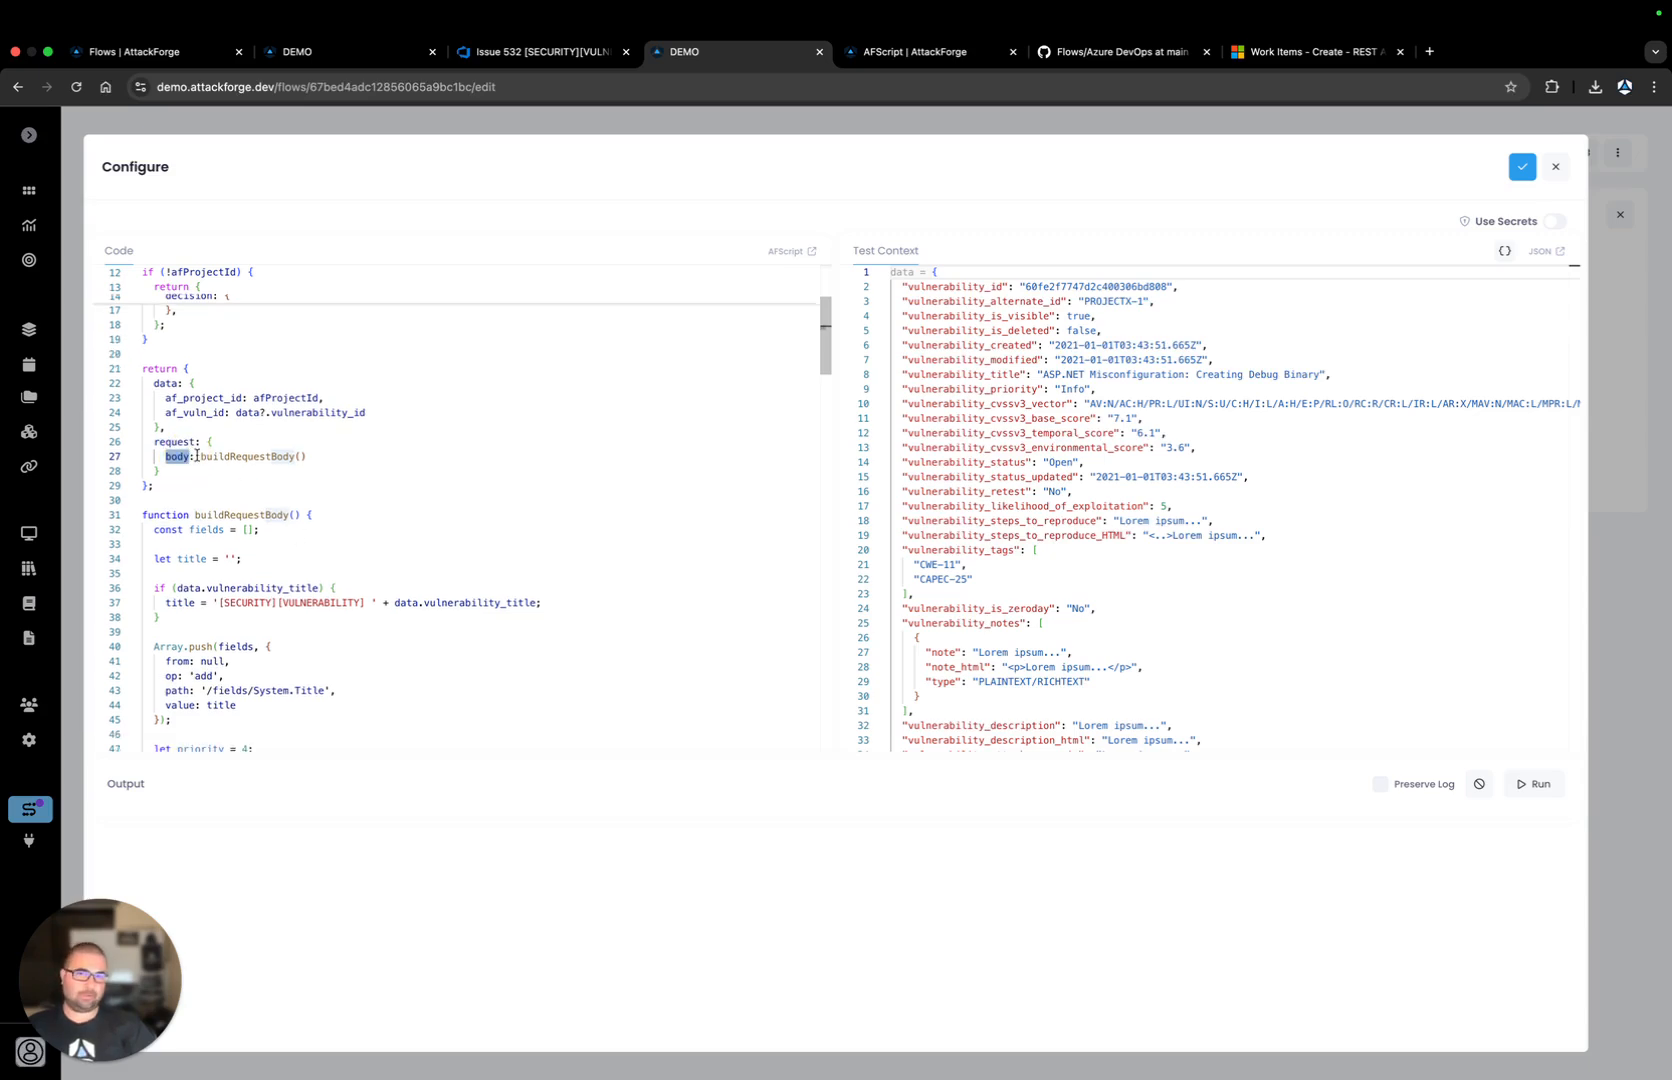
{"action": "scroll", "coordinate": [290, 505], "scroll_direction": "down", "scroll_amount": 5}
{"action": "left_click", "coordinate": [302, 419]}
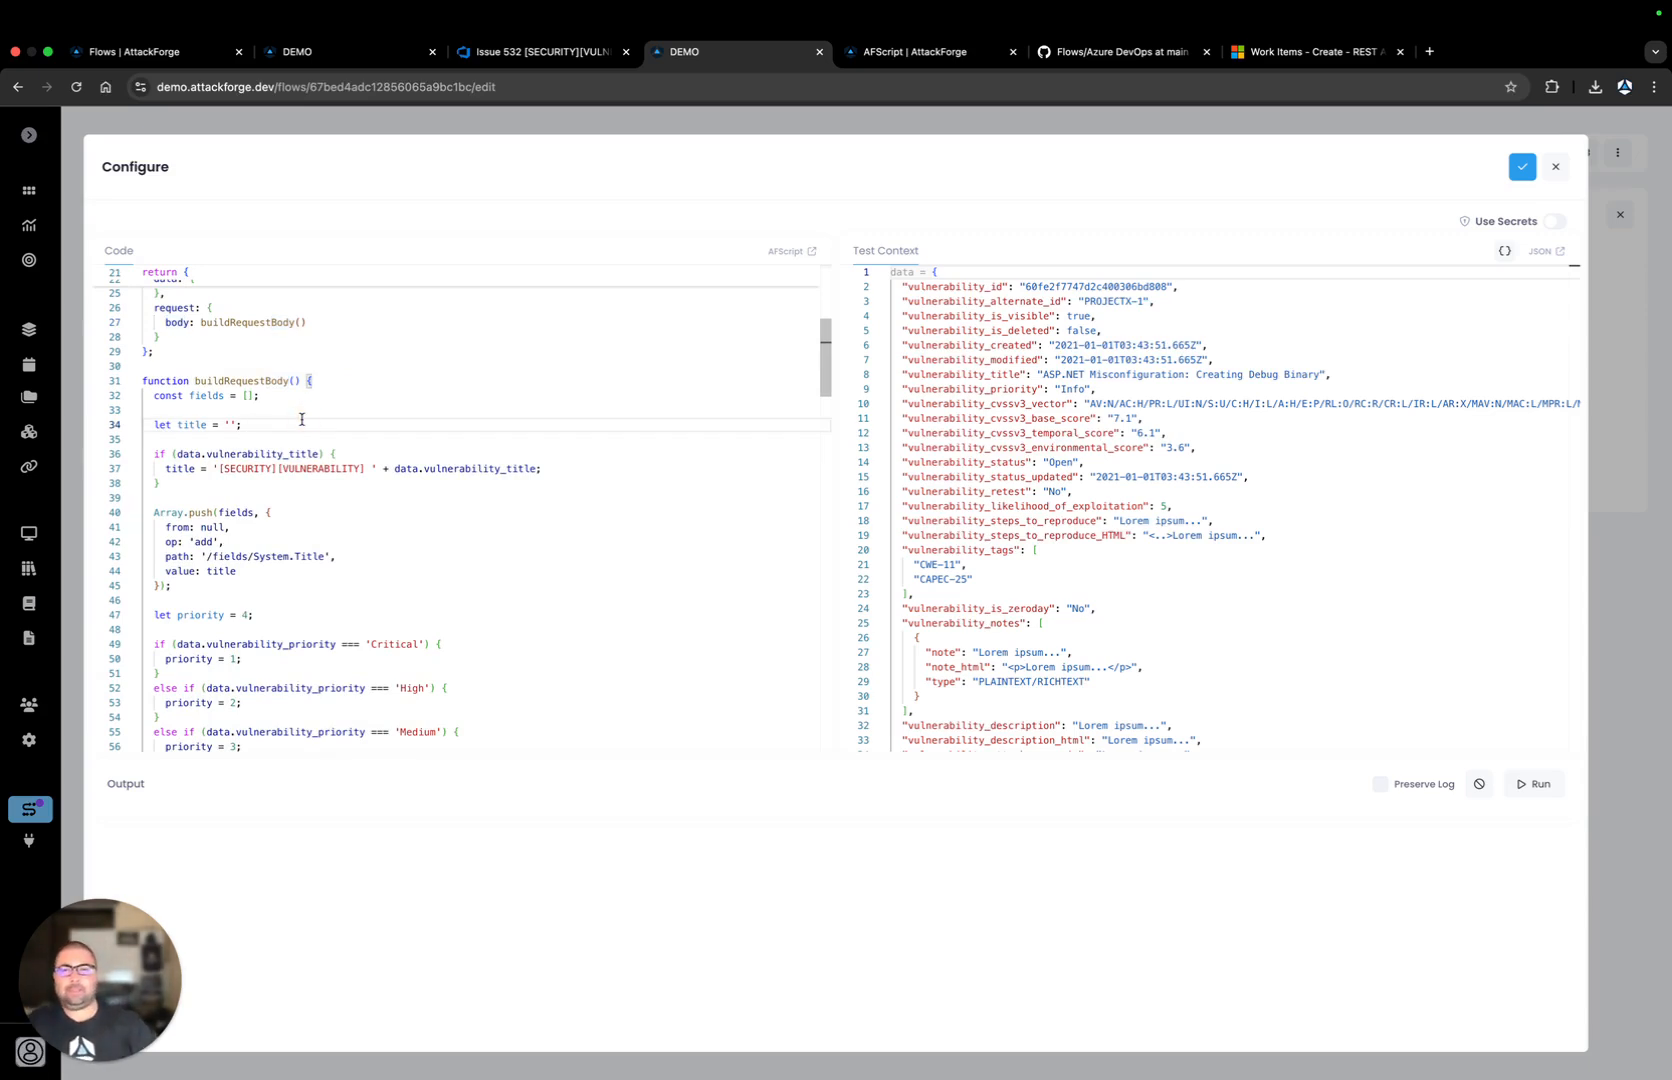
Switch to Microsoft's Work Items - Create documentation and examine the sample request body's array, object, /fields/System.Title path and value
{"action": "left_click", "coordinate": [1300, 52]}
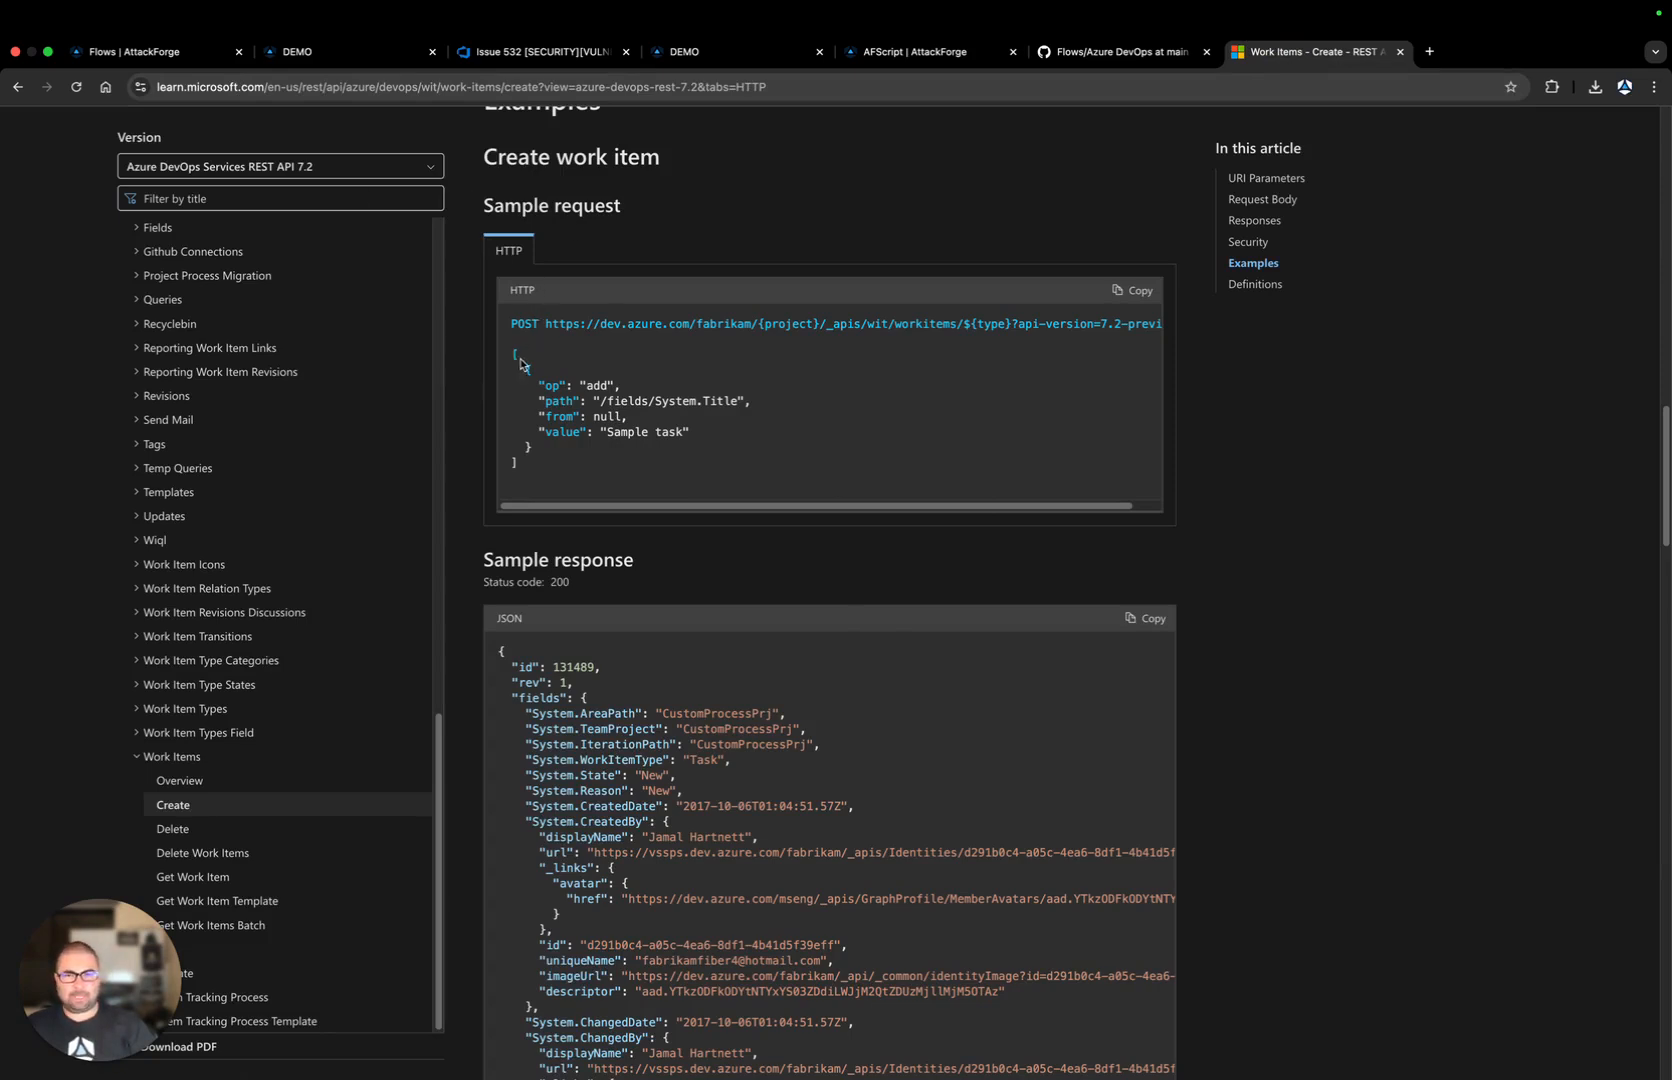
{"action": "double_click", "coordinate": [517, 354]}
{"action": "double_click", "coordinate": [512, 464]}
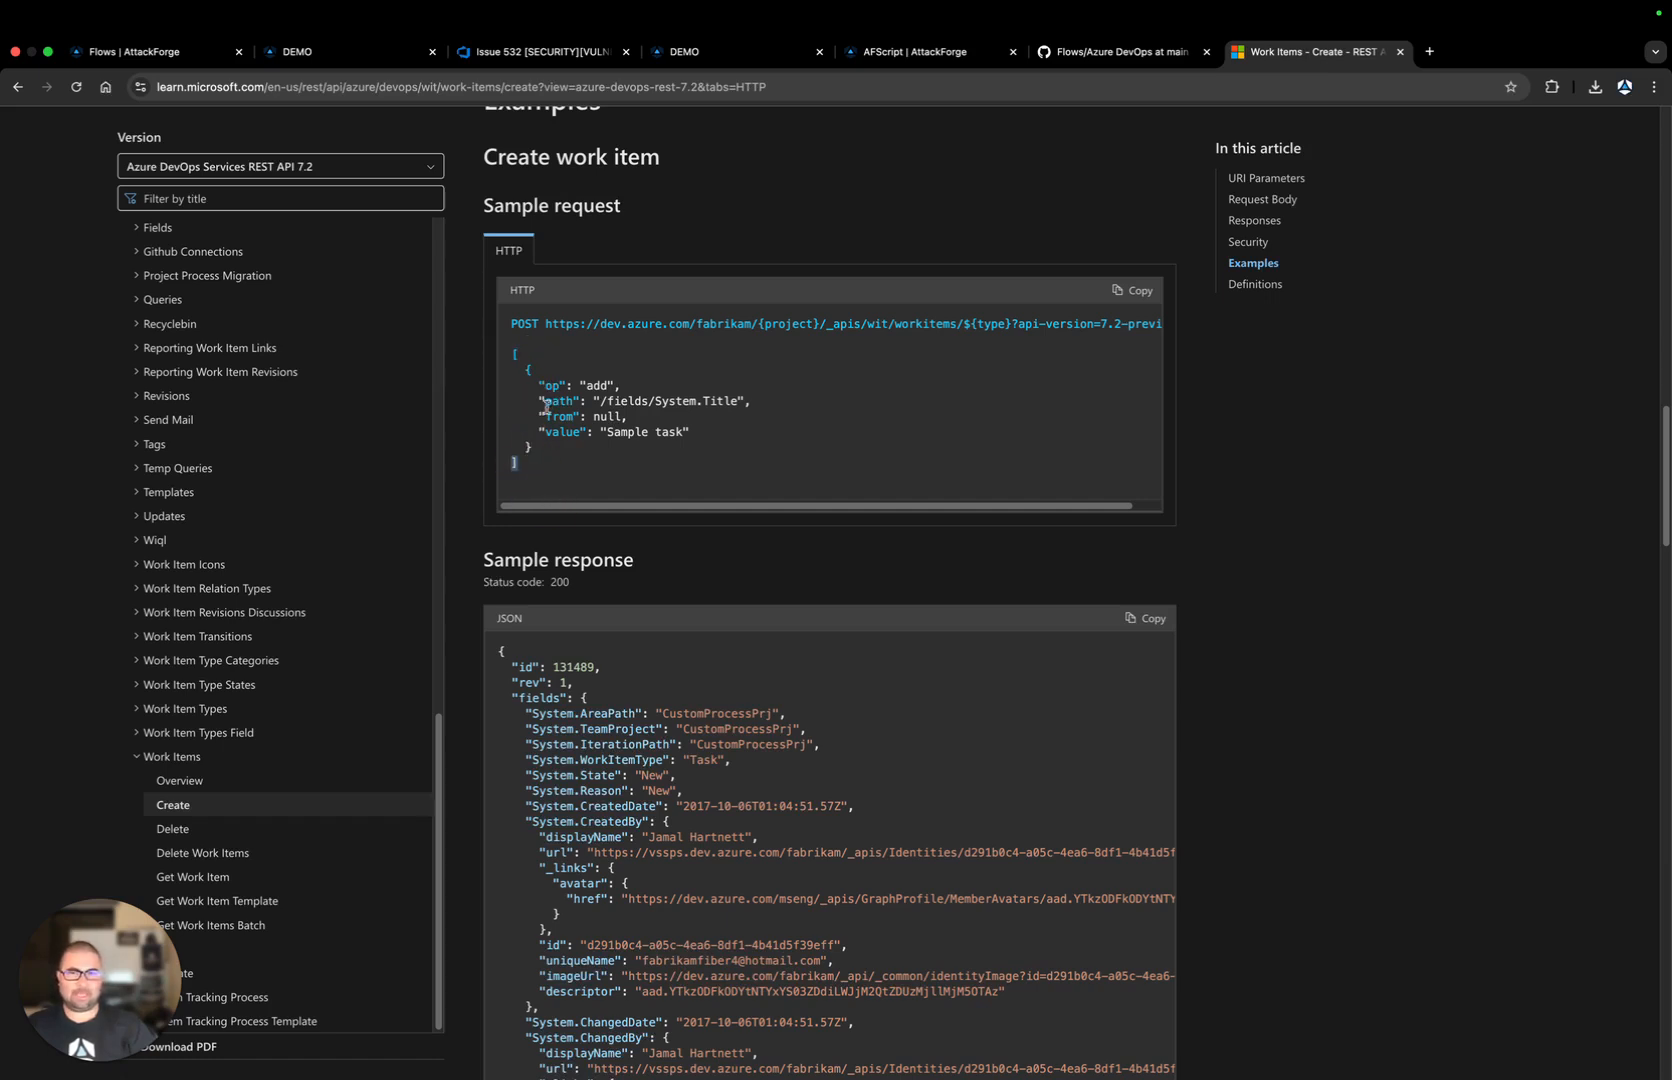
{"action": "double_click", "coordinate": [528, 369]}
{"action": "double_click", "coordinate": [529, 446]}
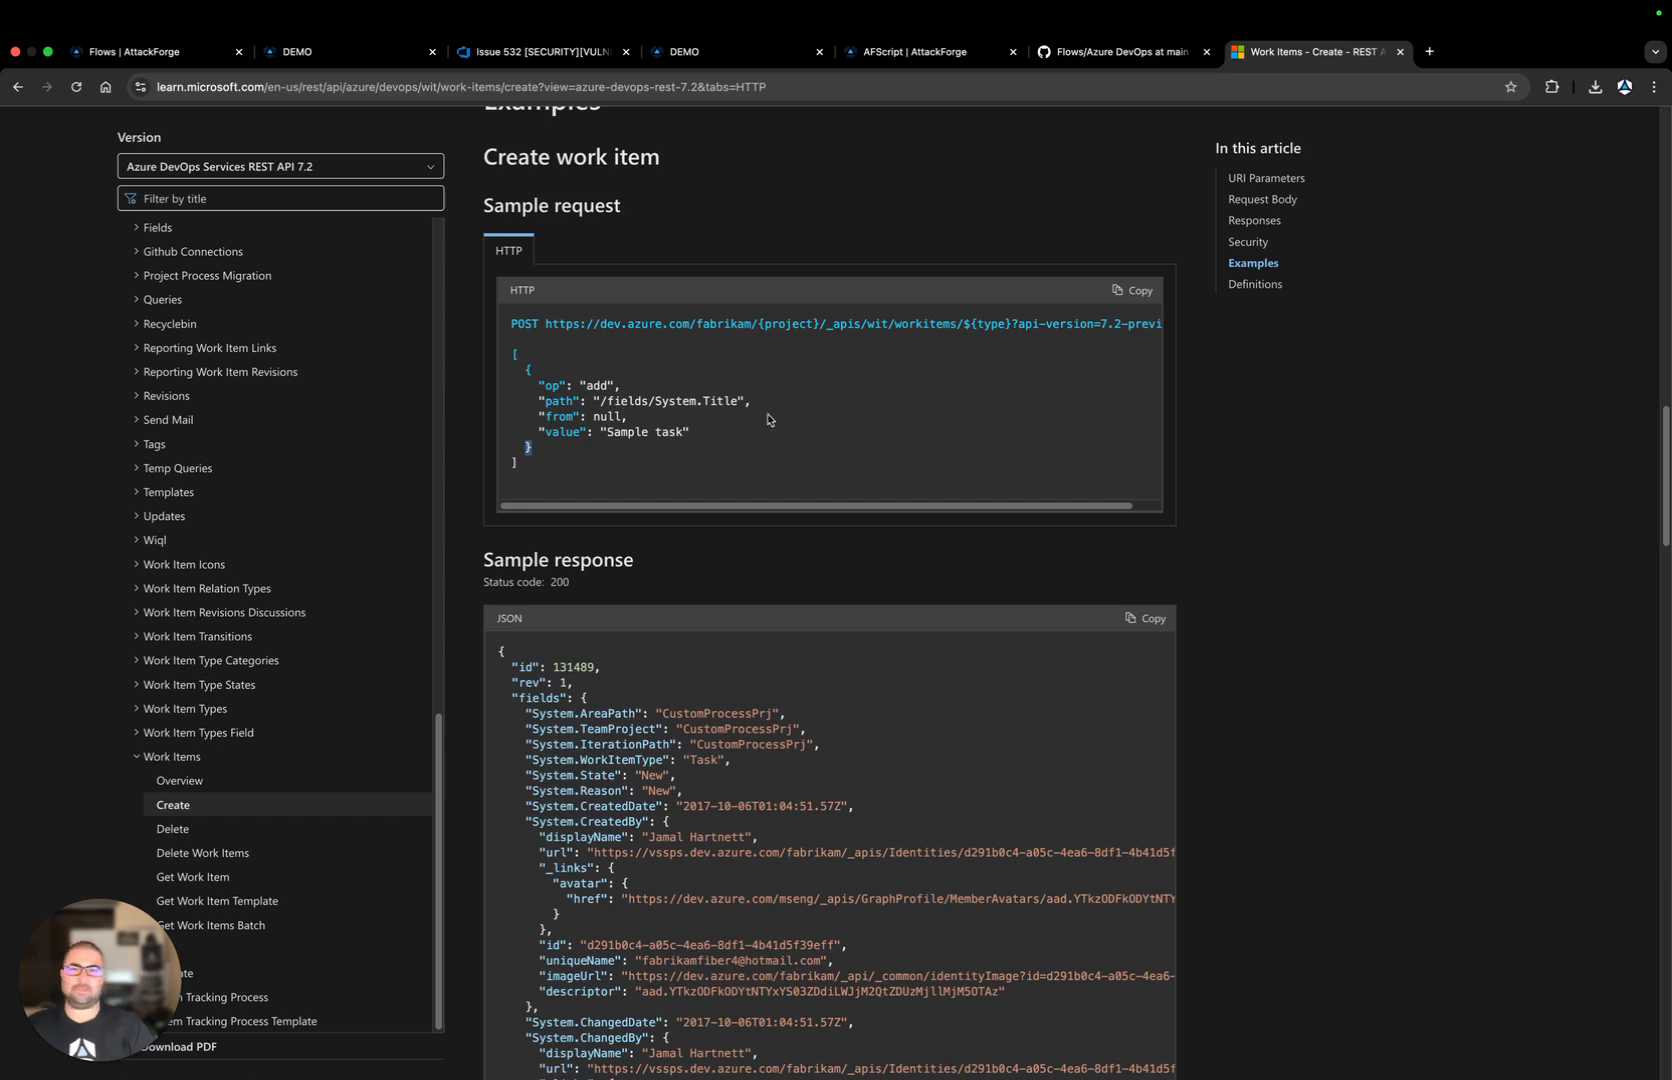
{"action": "left_click_drag", "start_coordinate": [598, 401], "coordinate": [738, 402]}
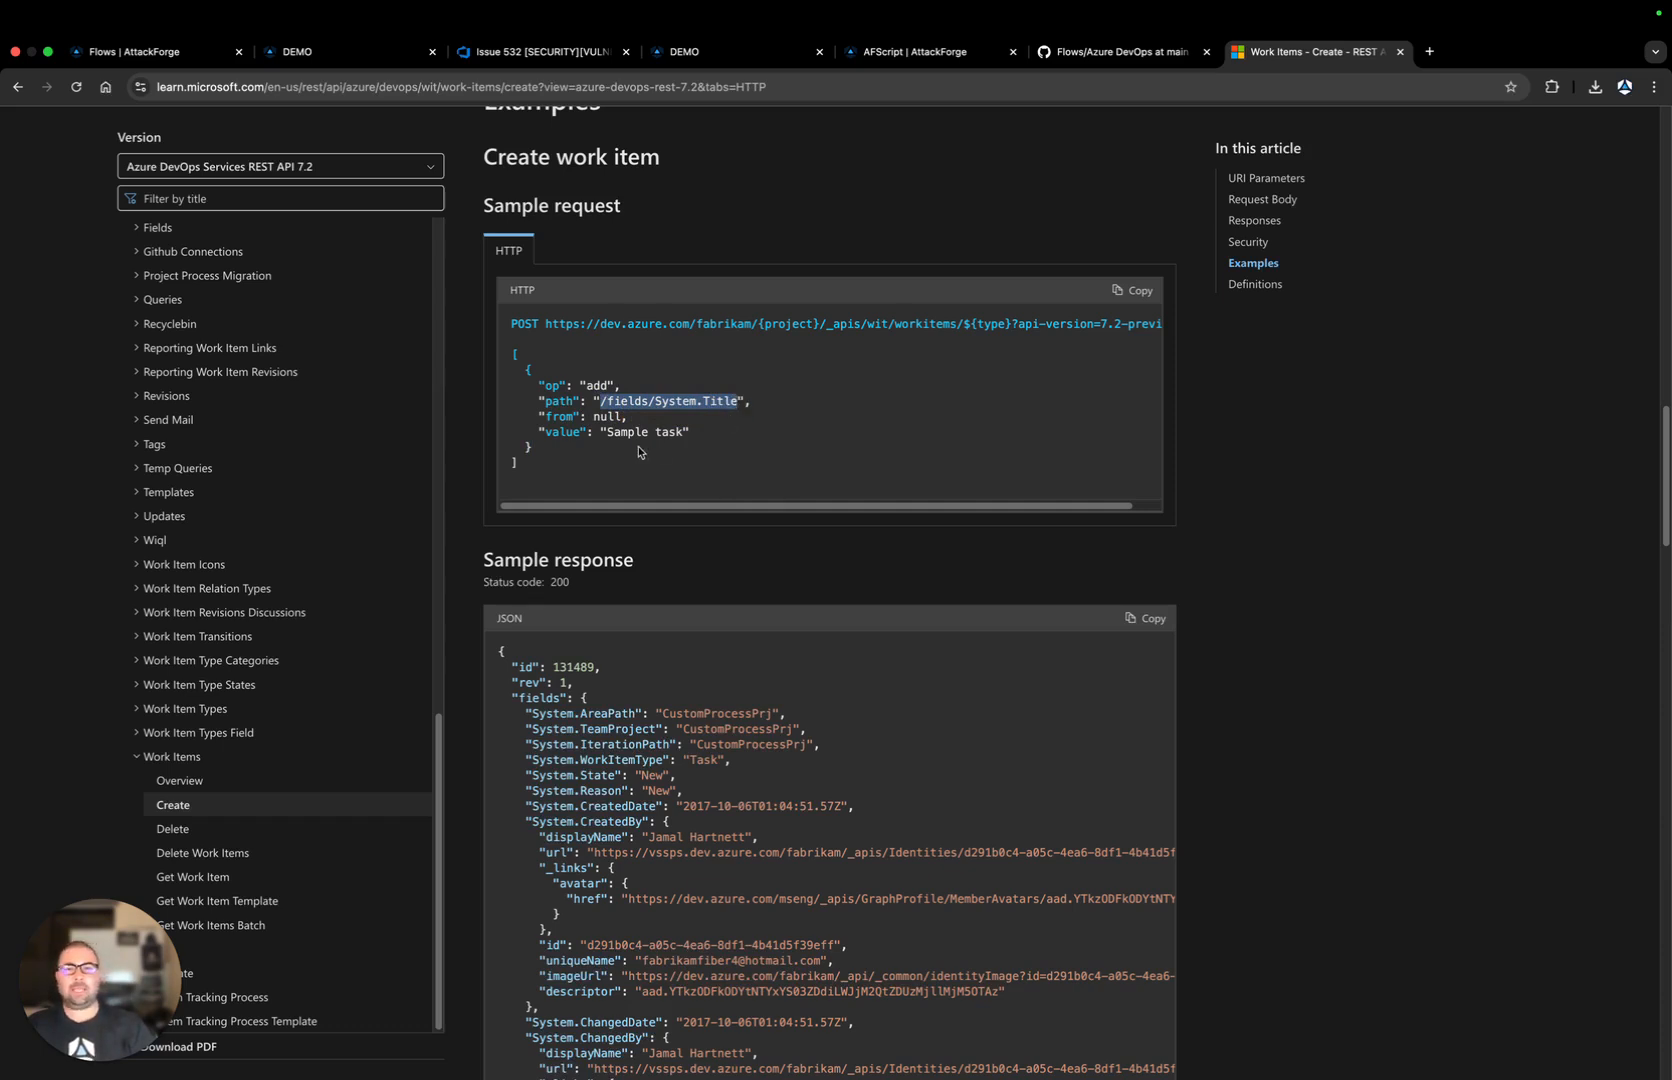
{"action": "left_click_drag", "start_coordinate": [605, 431], "coordinate": [707, 440]}
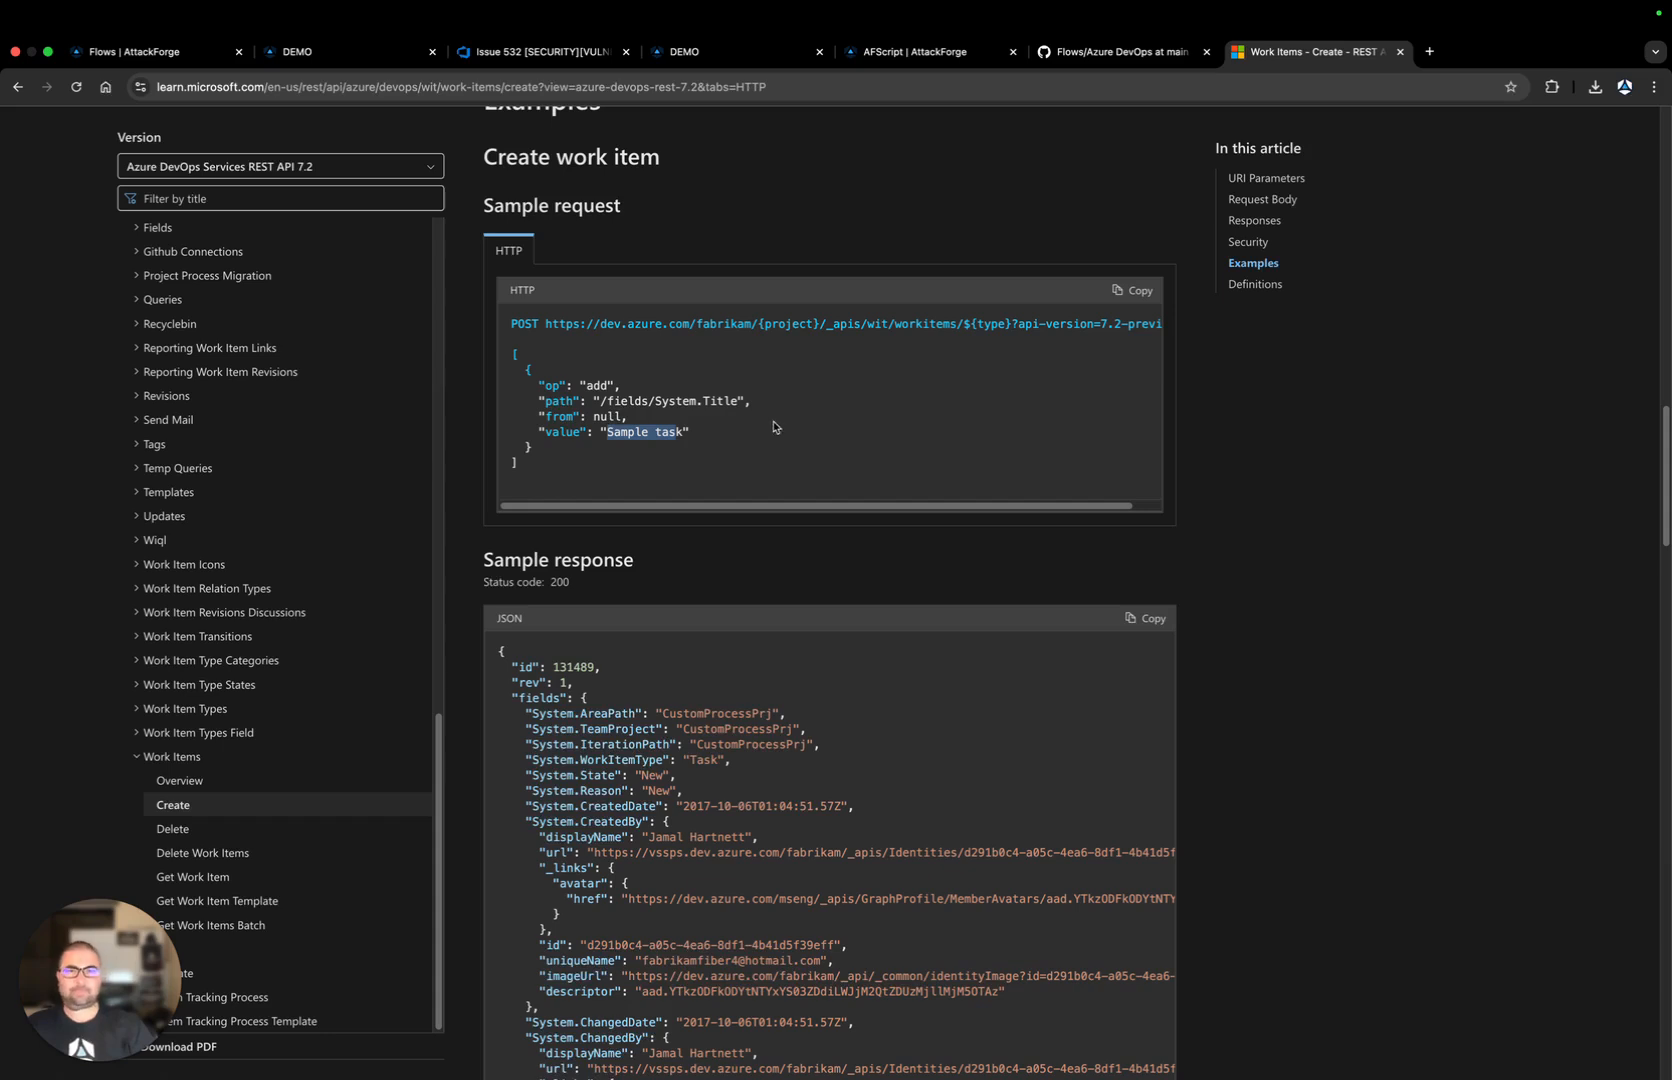
Switch back to the AttackForge request script and examine how buildRequestBody declares the fields array, builds the title and pushes the System.Title entry
{"action": "left_click", "coordinate": [744, 60]}
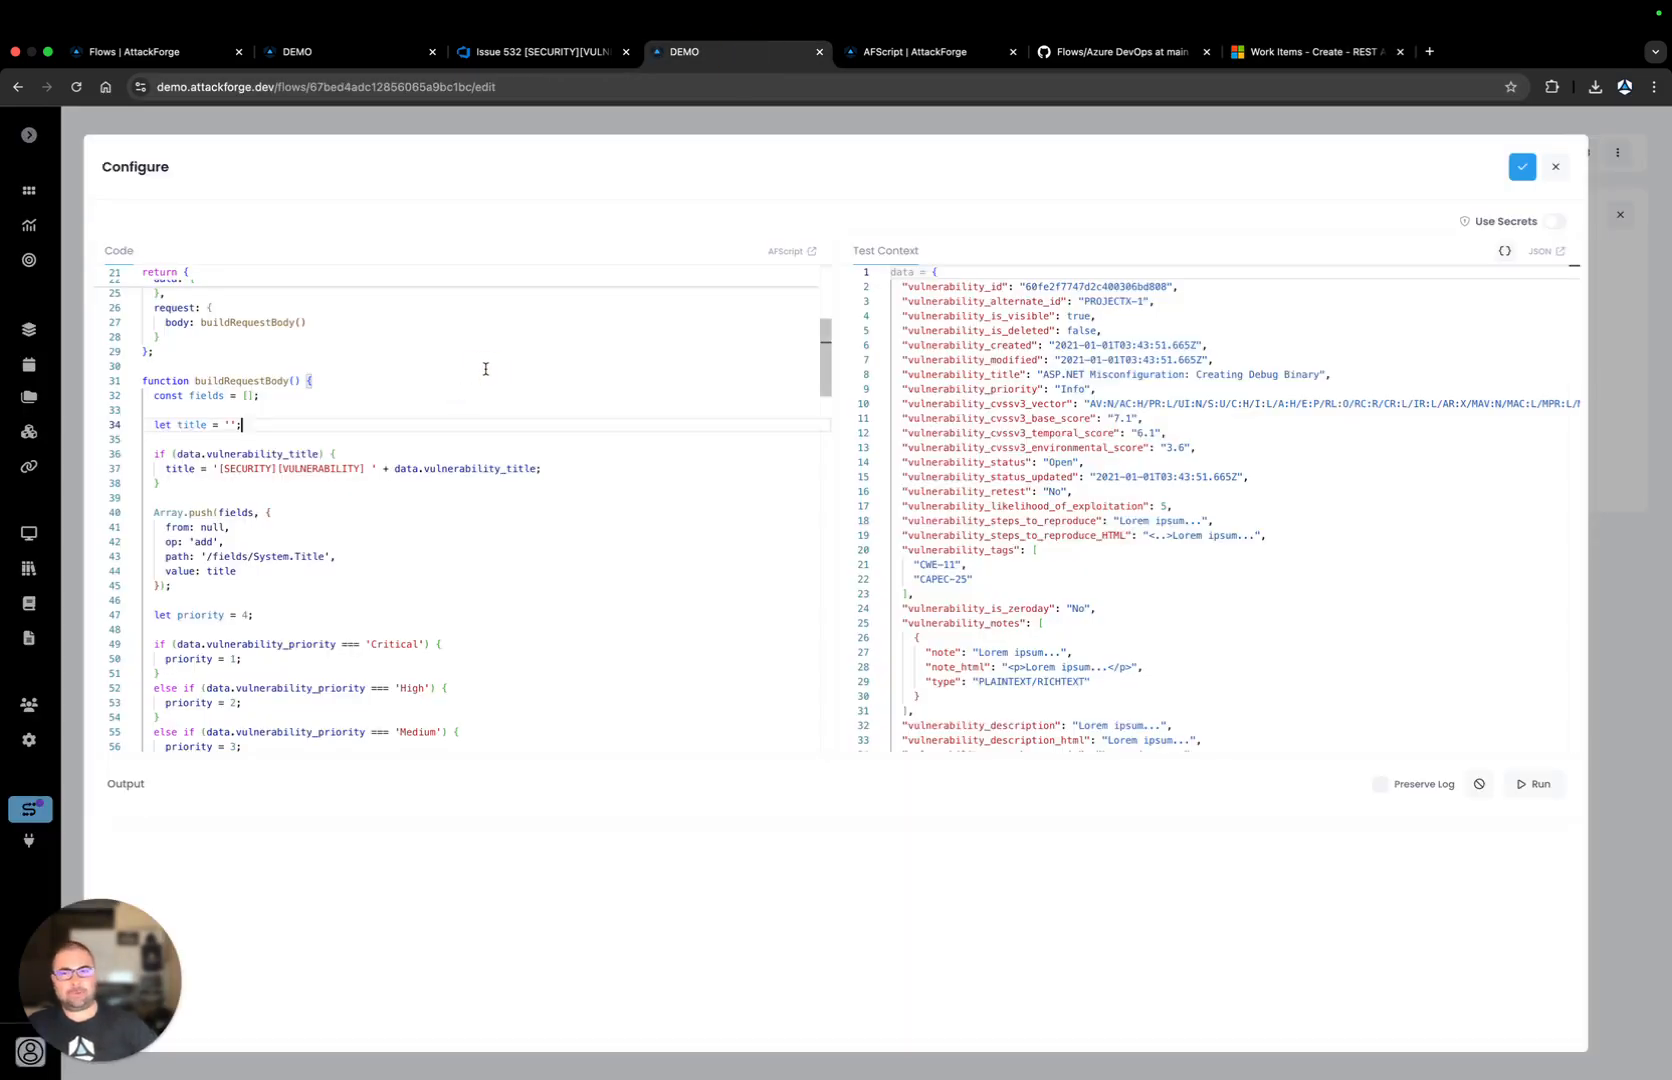
{"action": "scroll", "coordinate": [470, 403], "scroll_direction": "down", "scroll_amount": 3}
{"action": "scroll", "coordinate": [325, 486], "scroll_direction": "down", "scroll_amount": 1}
{"action": "scroll", "coordinate": [324, 484], "scroll_direction": "up", "scroll_amount": 1}
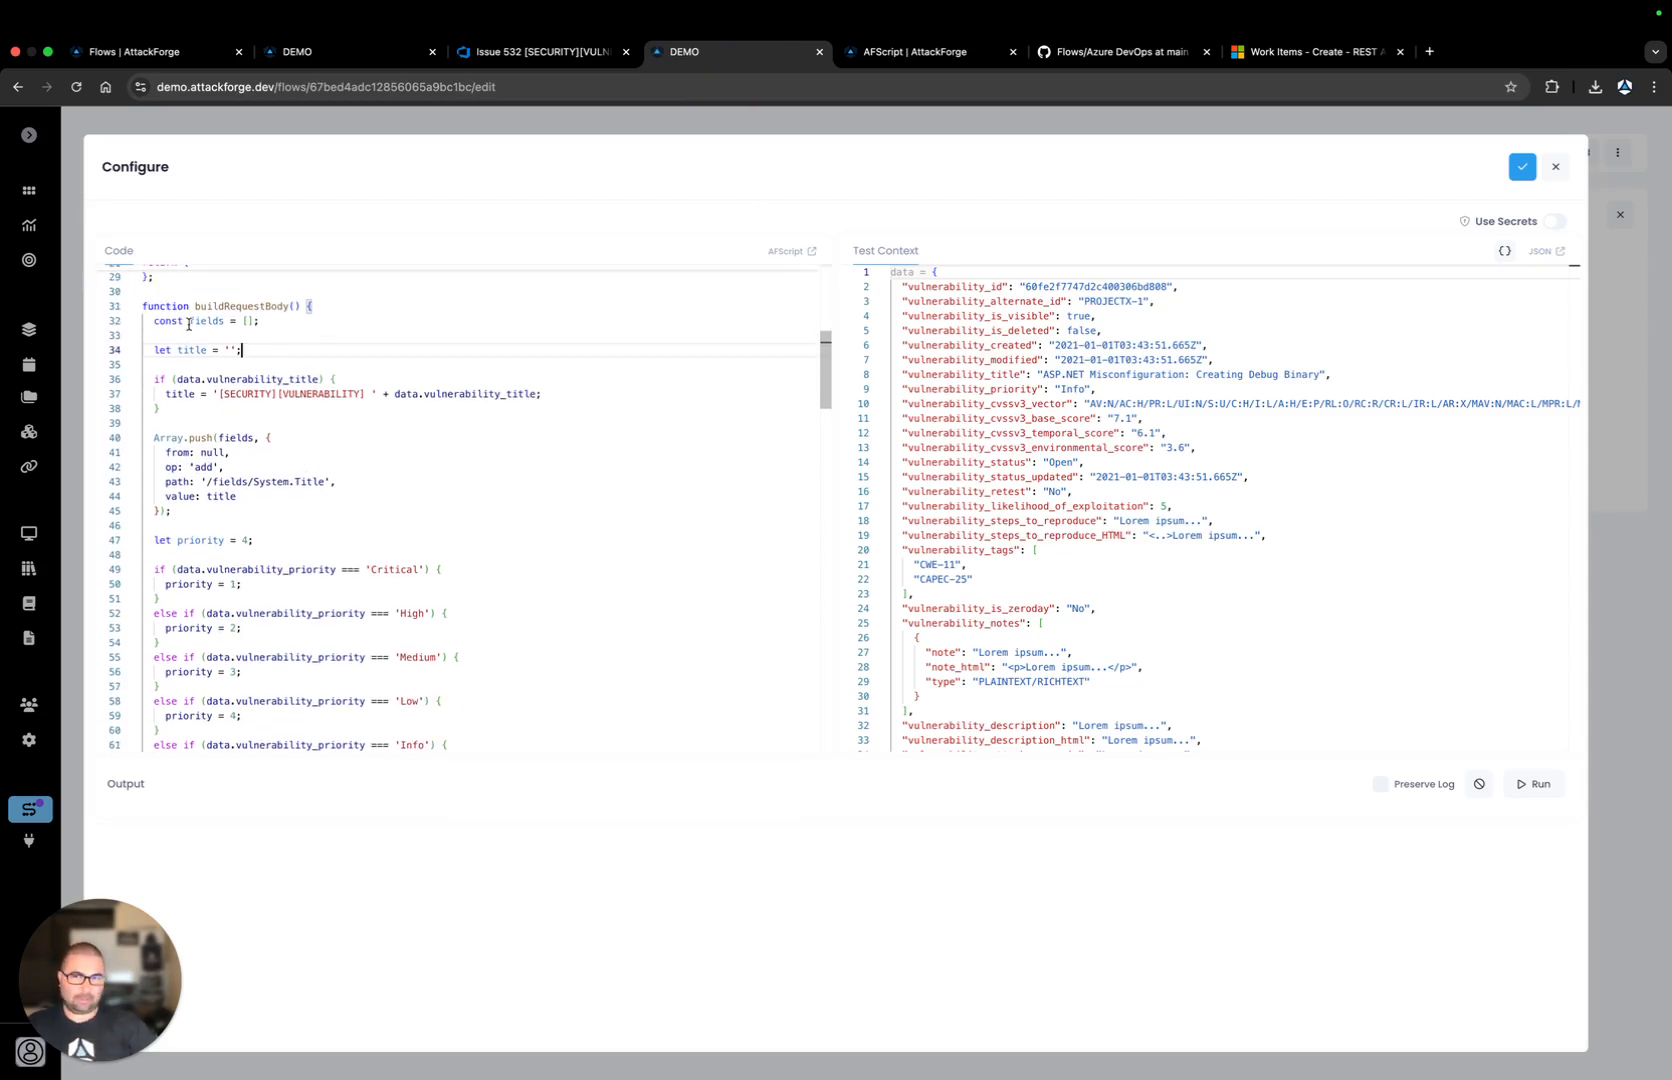
{"action": "left_click", "coordinate": [244, 320]}
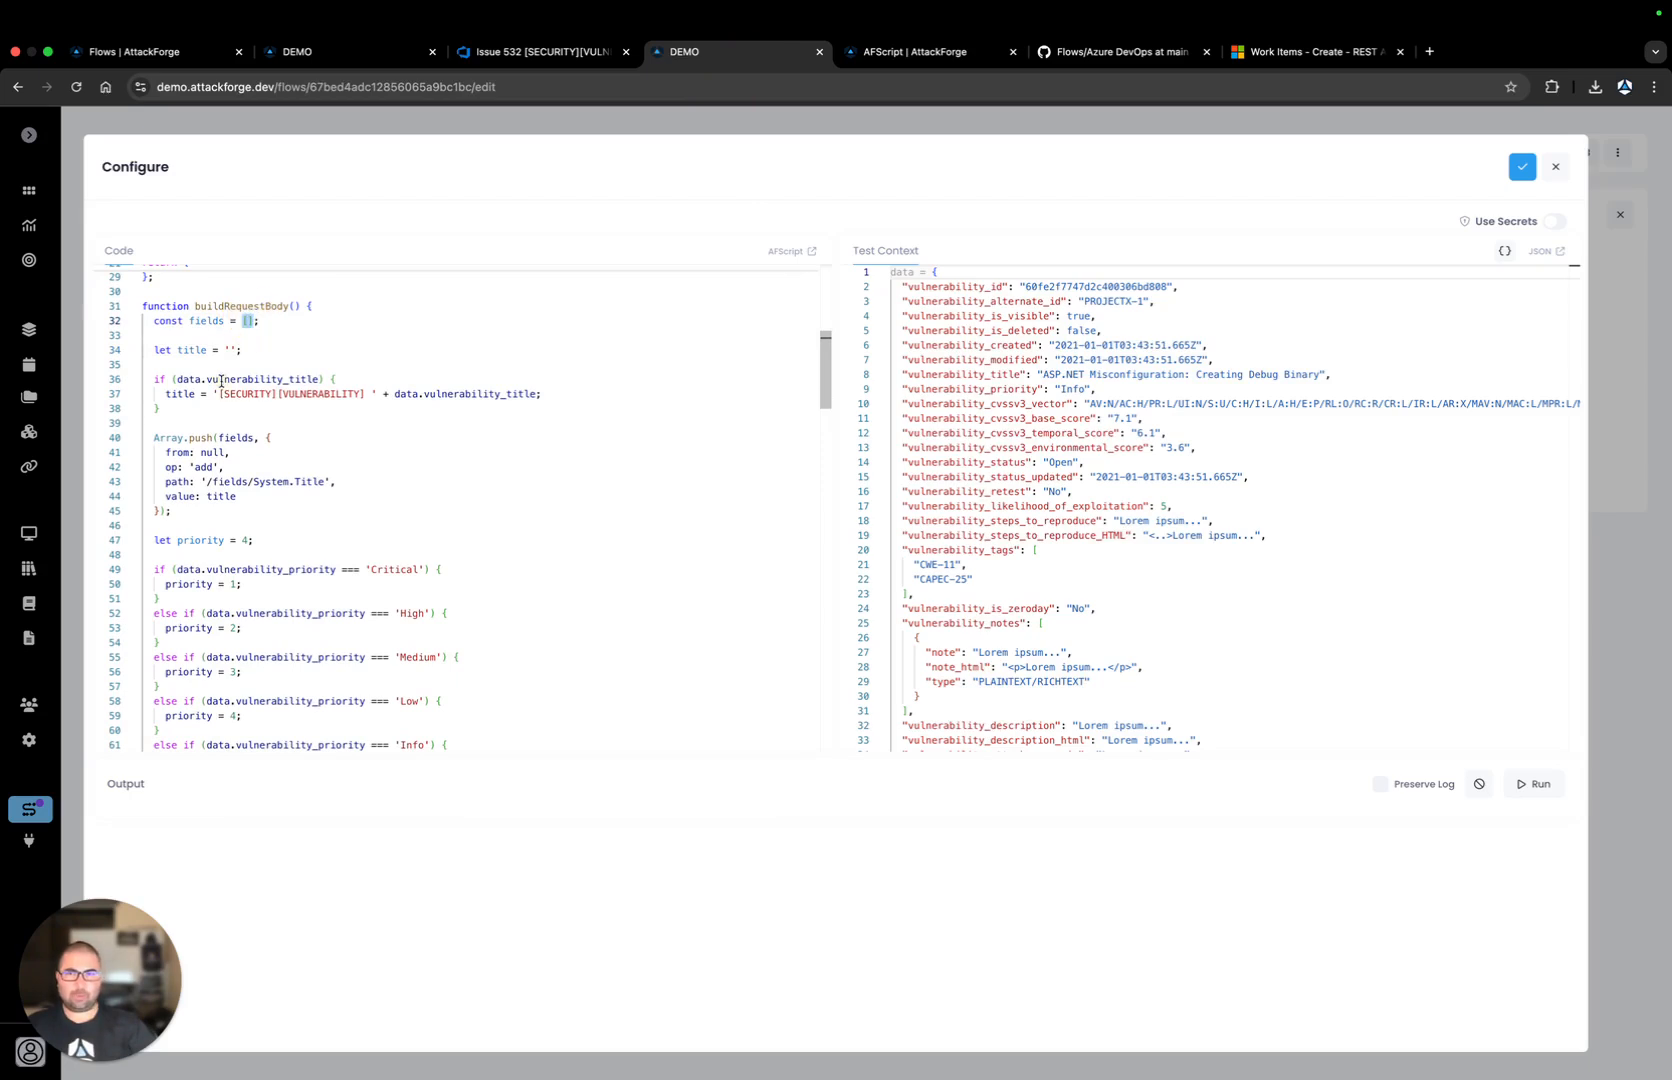
{"action": "double_click", "coordinate": [200, 320]}
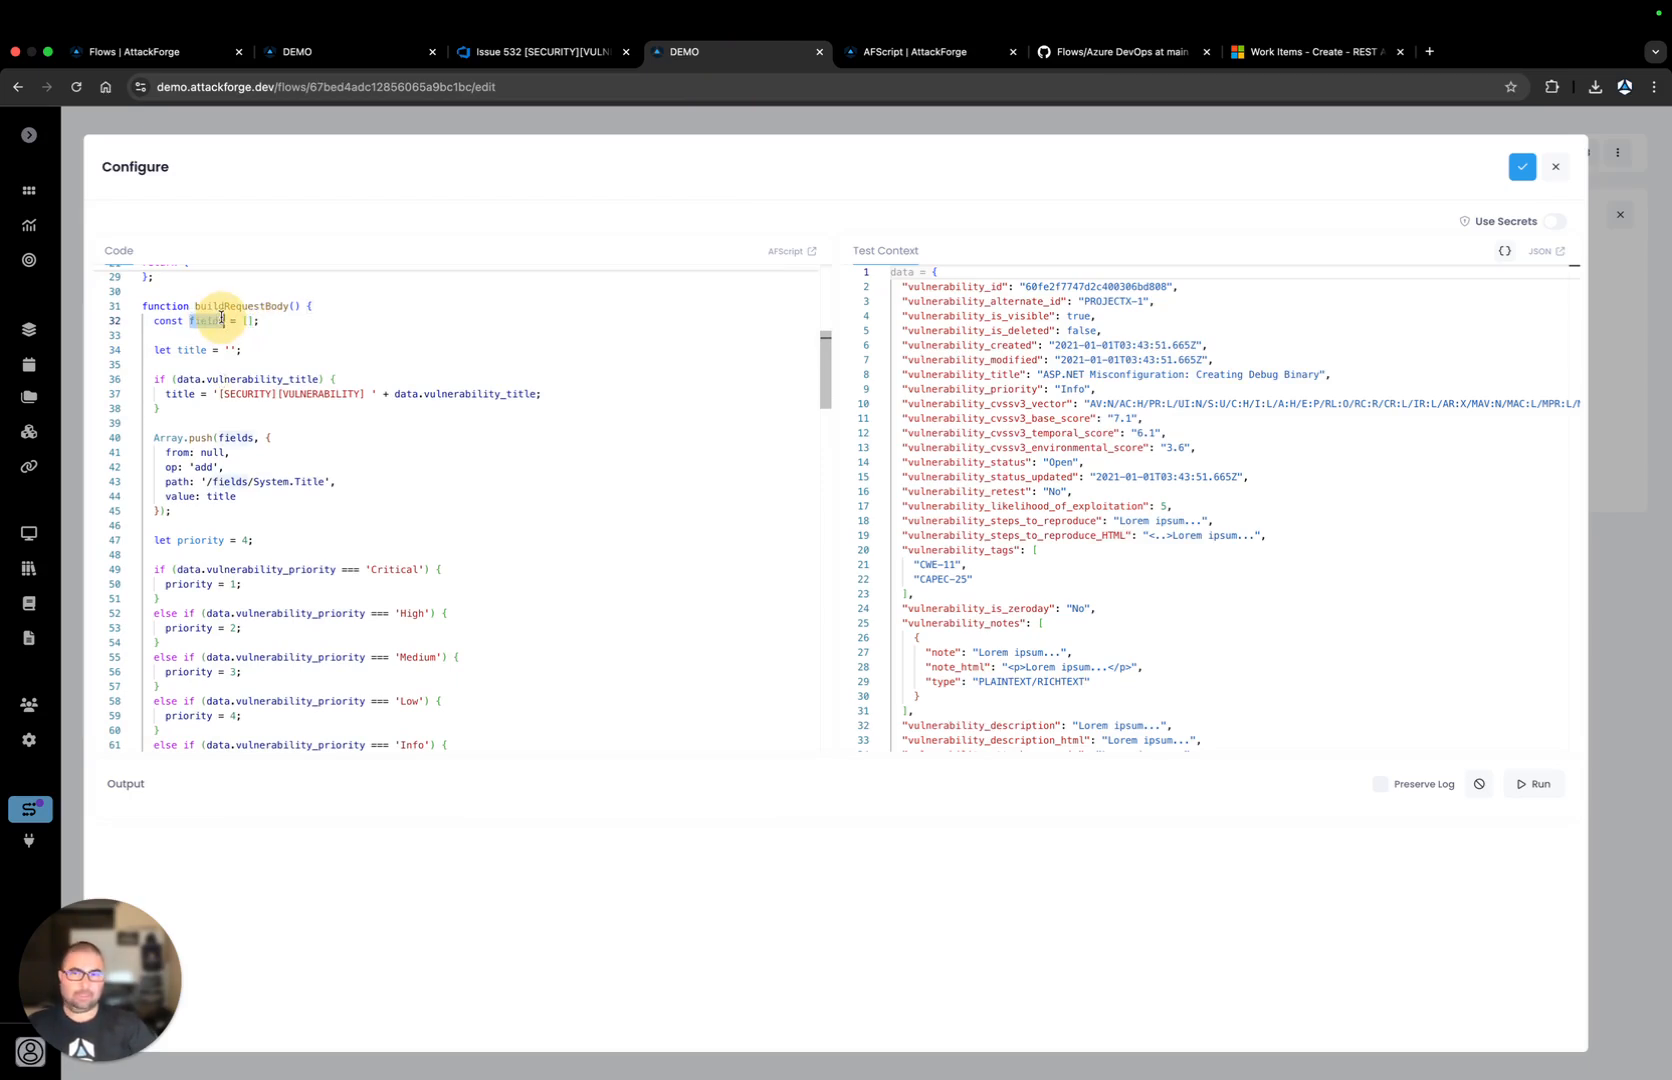
{"action": "left_click", "coordinate": [273, 436]}
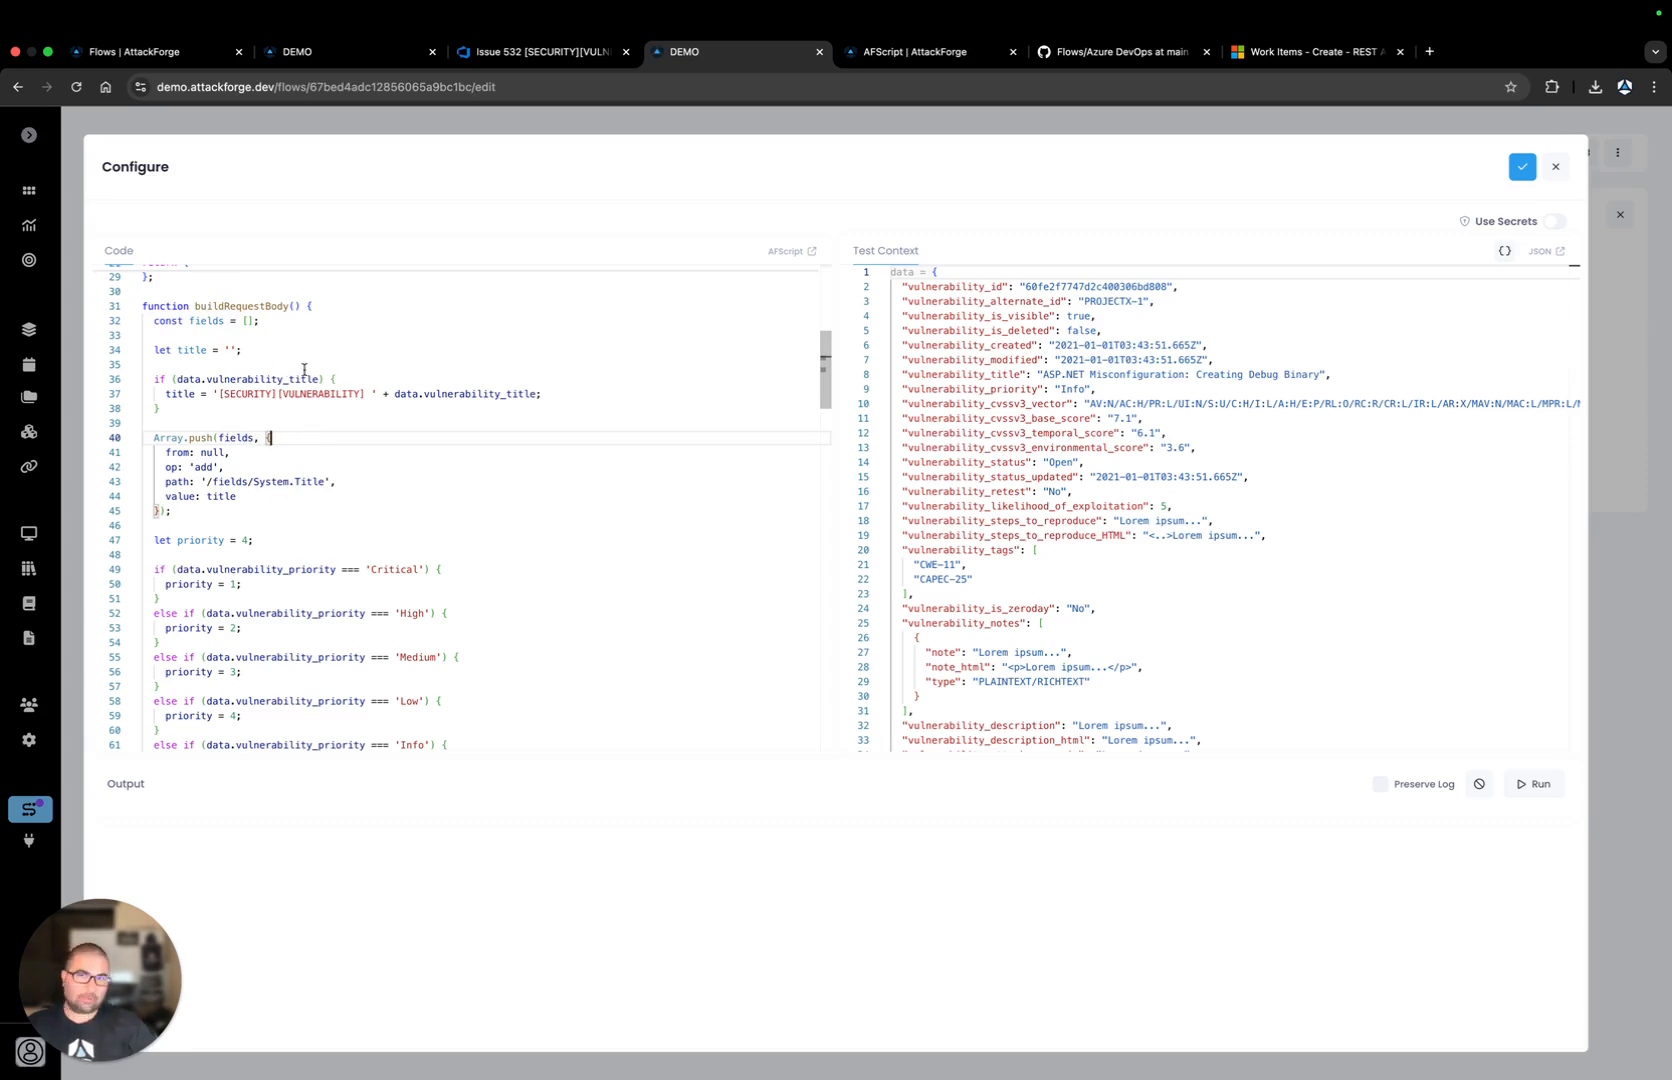
{"action": "scroll", "coordinate": [292, 412], "scroll_direction": "down", "scroll_amount": 1}
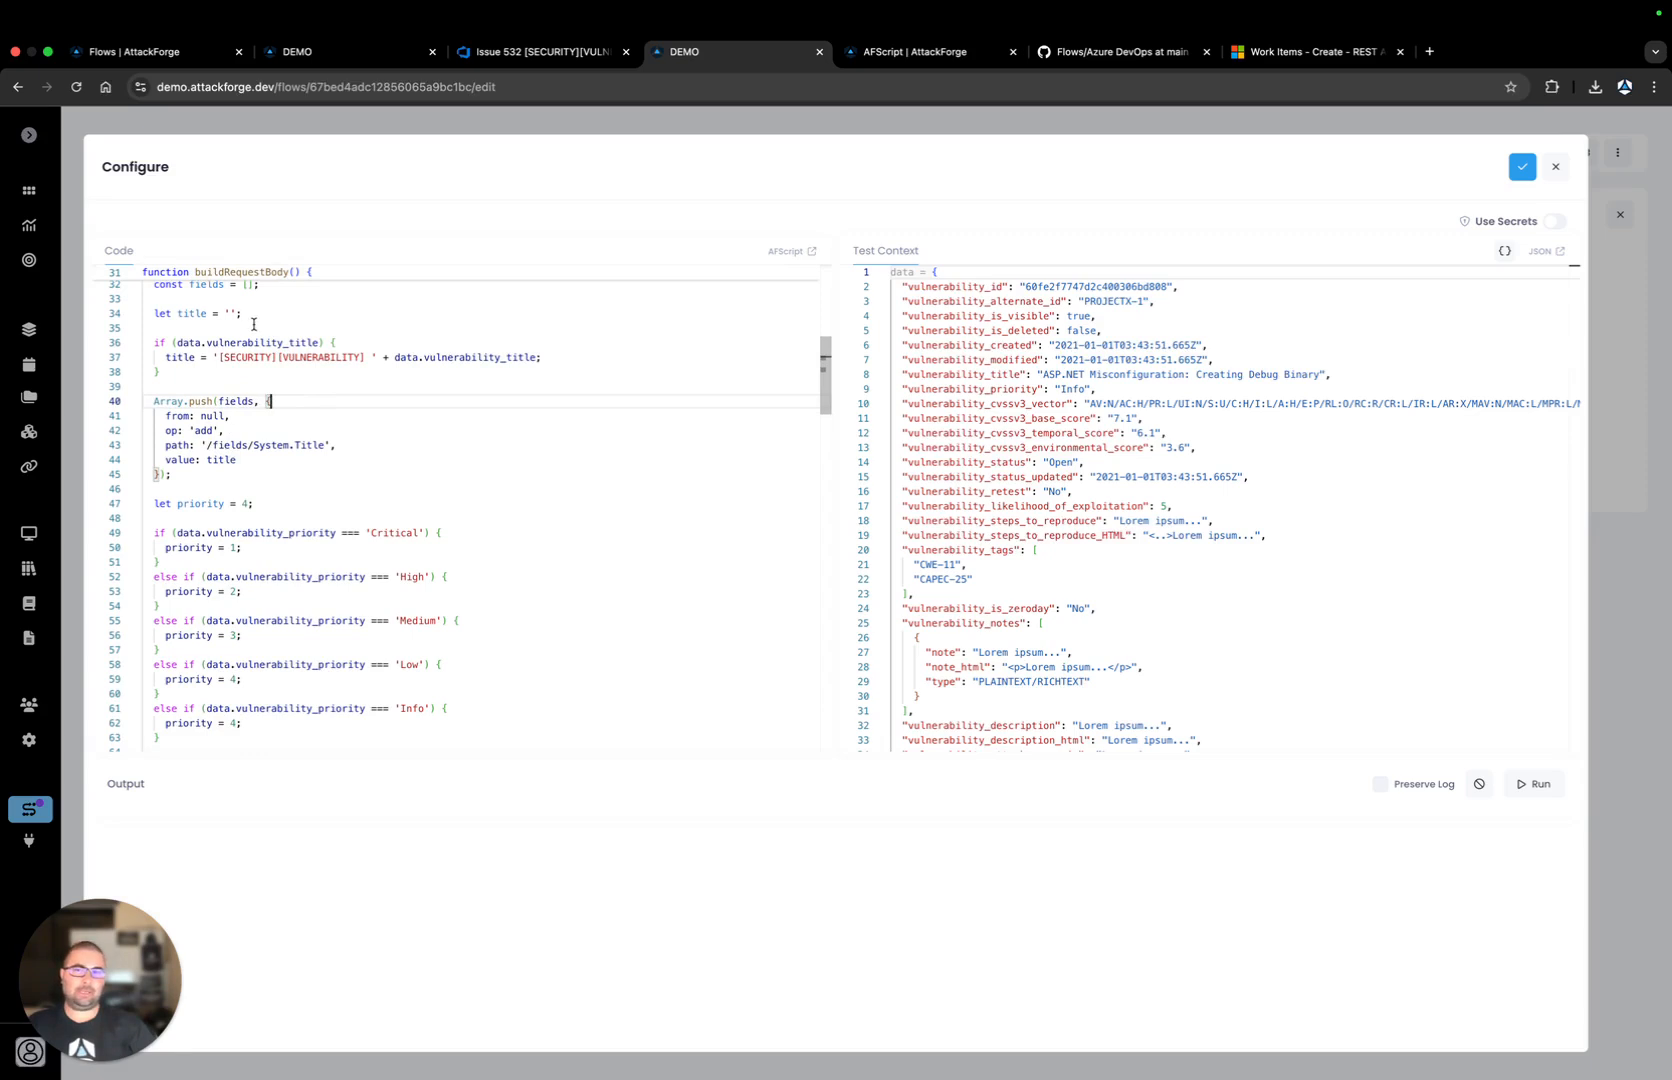
{"action": "scroll", "coordinate": [254, 324], "scroll_direction": "up", "scroll_amount": 1}
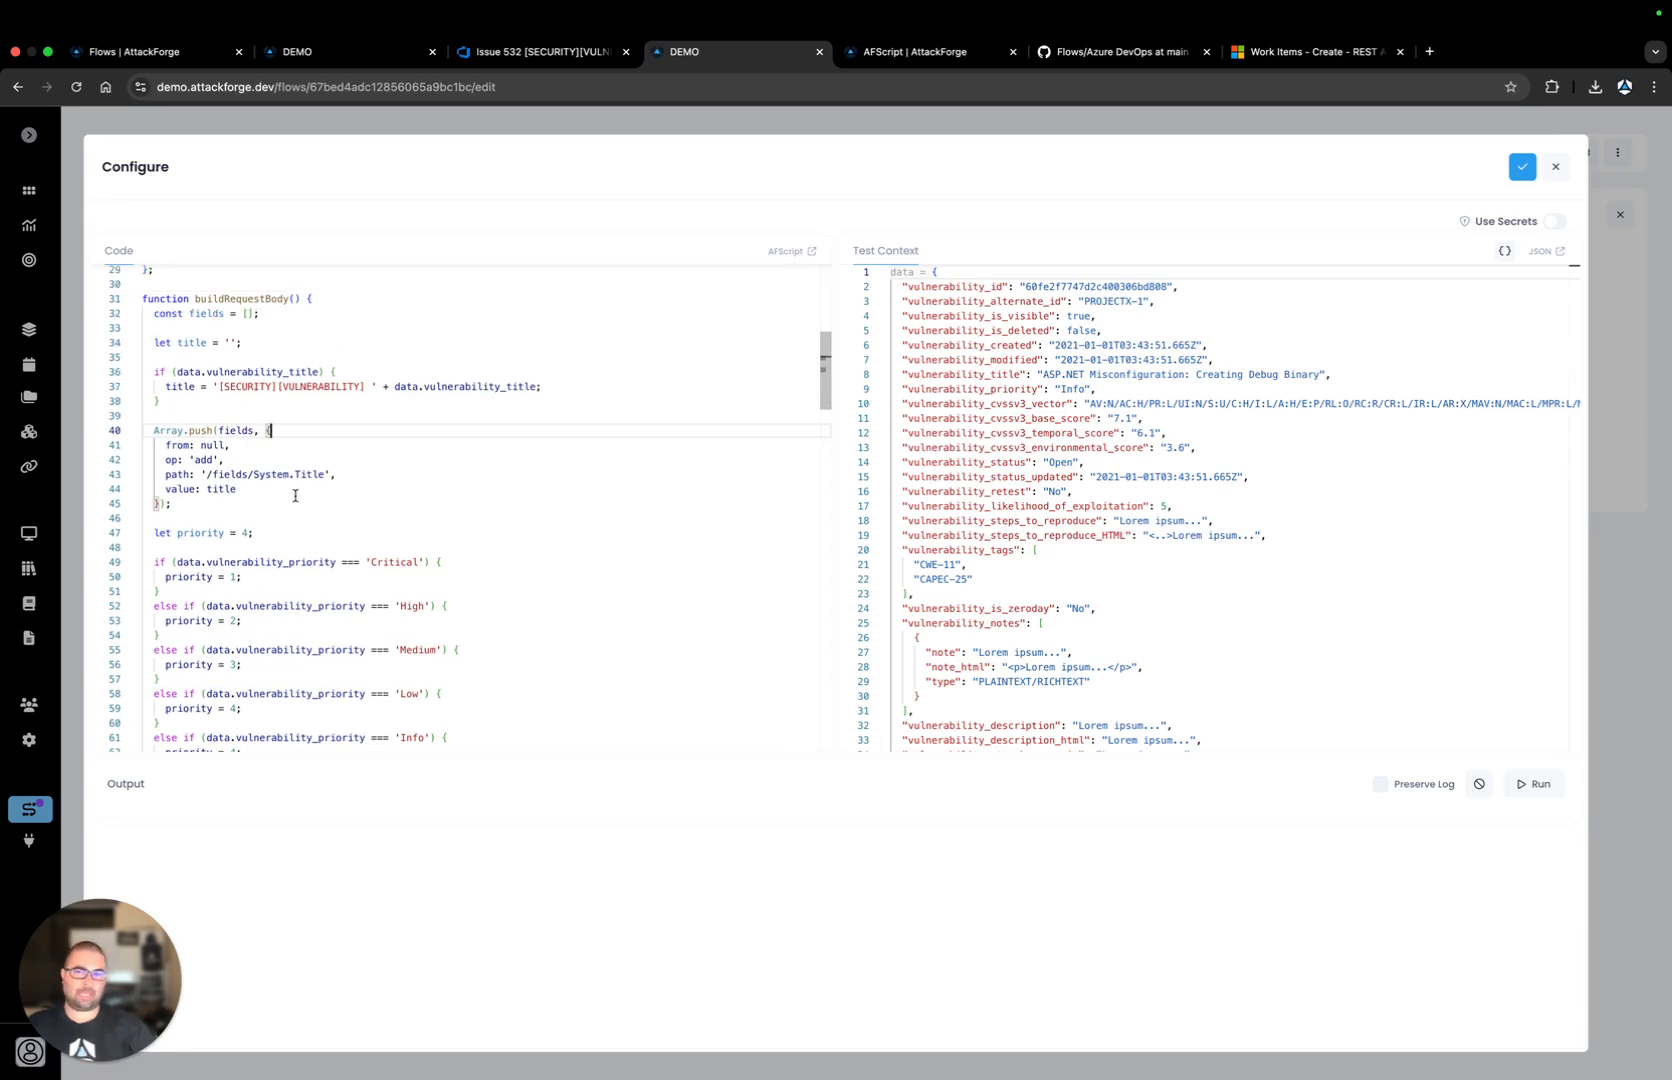
{"action": "scroll", "coordinate": [302, 446], "scroll_direction": "down", "scroll_amount": 1}
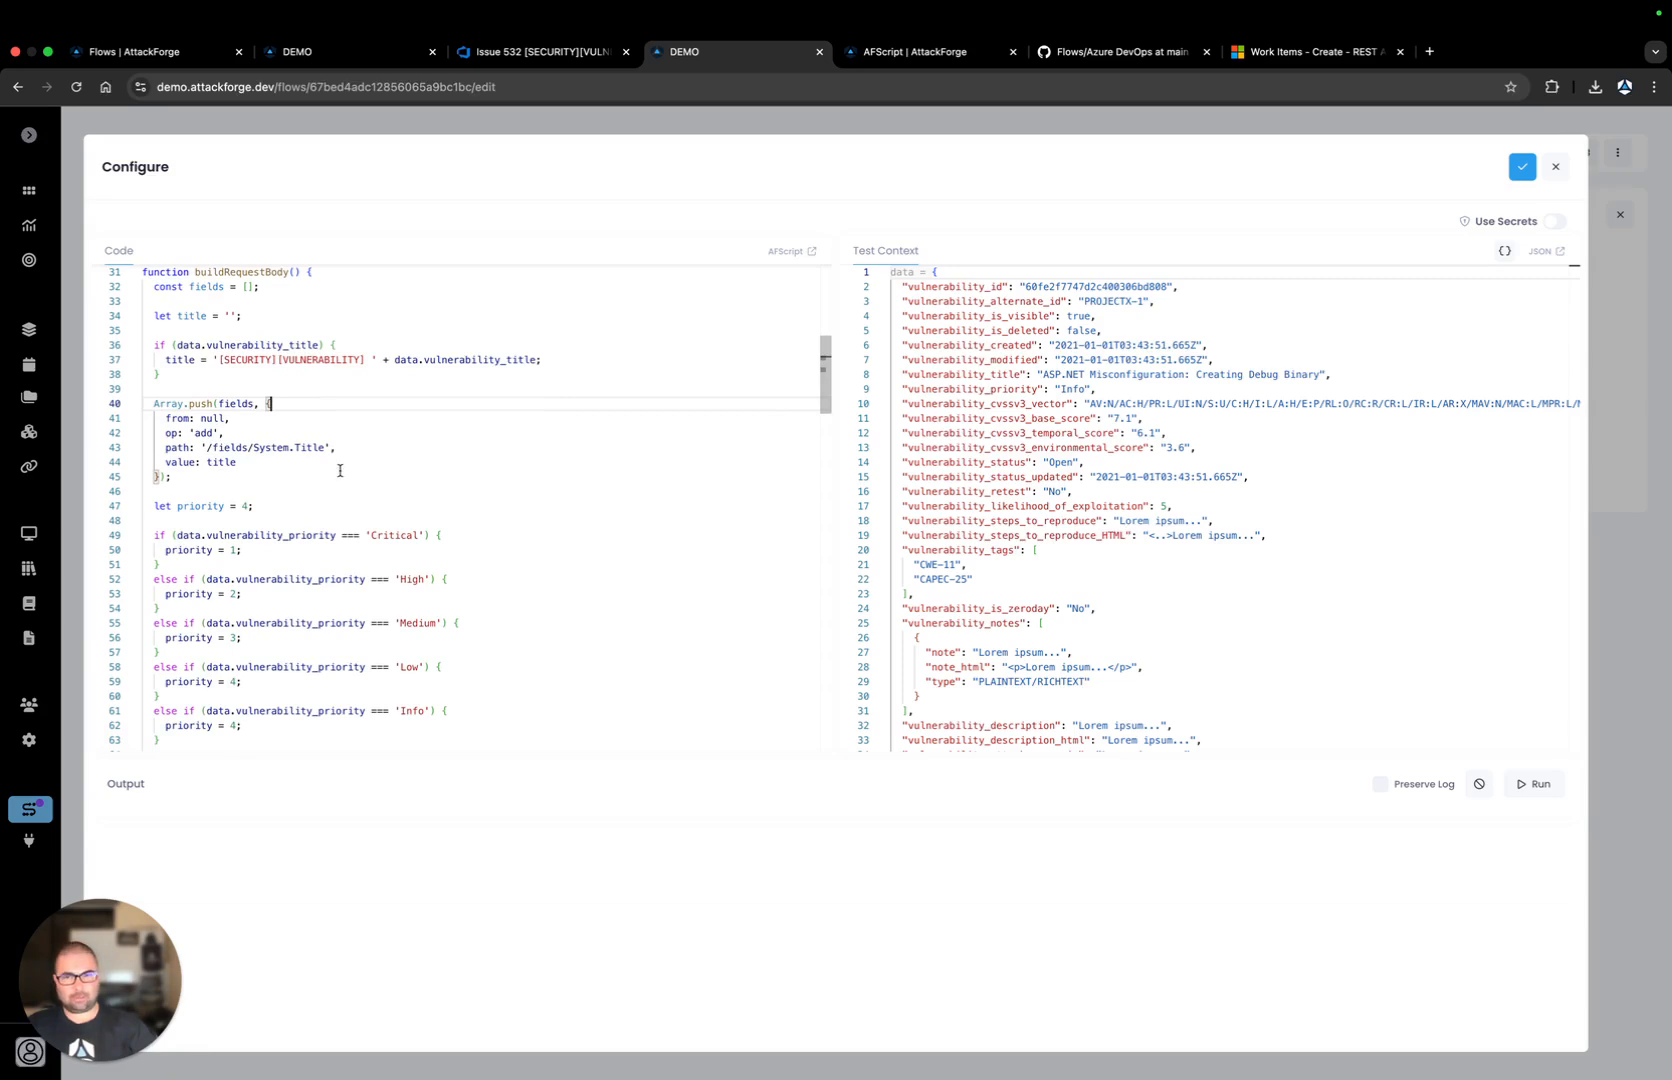
Read through the script's priority mapping, the Priority and System.Tags entries, and the start of the description-building code
{"action": "scroll", "coordinate": [335, 465], "scroll_direction": "down", "scroll_amount": 3}
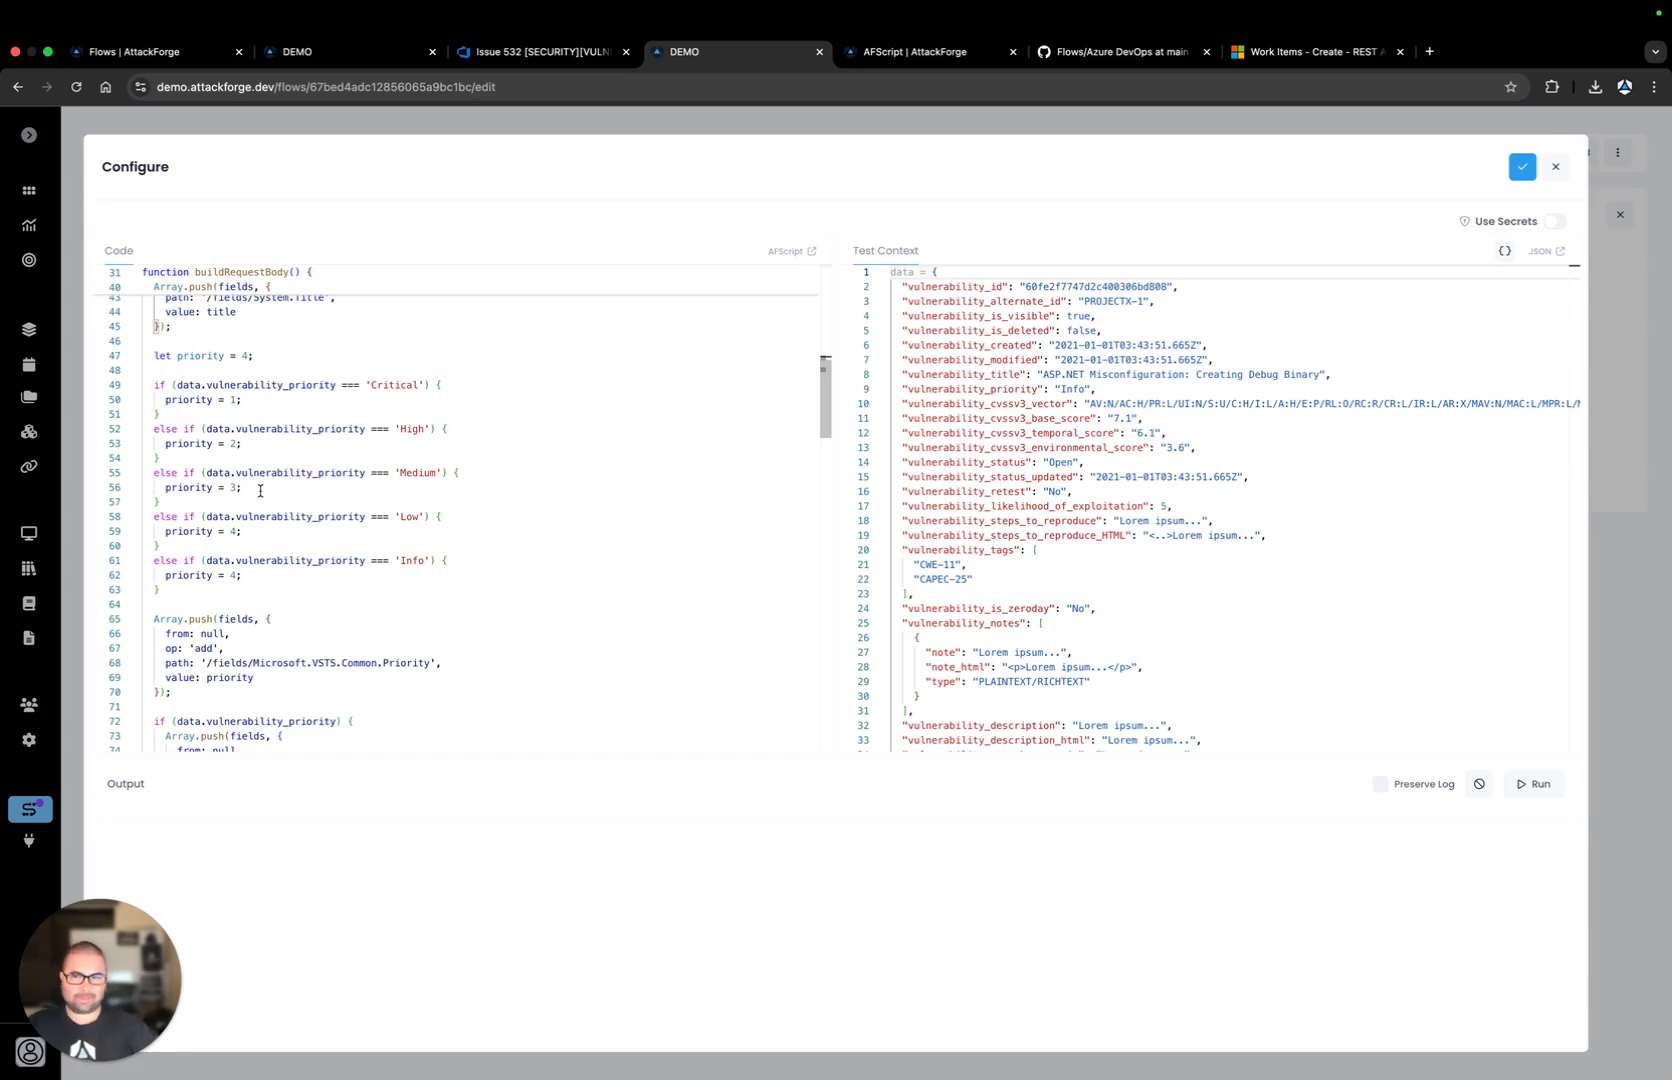
{"action": "scroll", "coordinate": [361, 491], "scroll_direction": "down", "scroll_amount": 6}
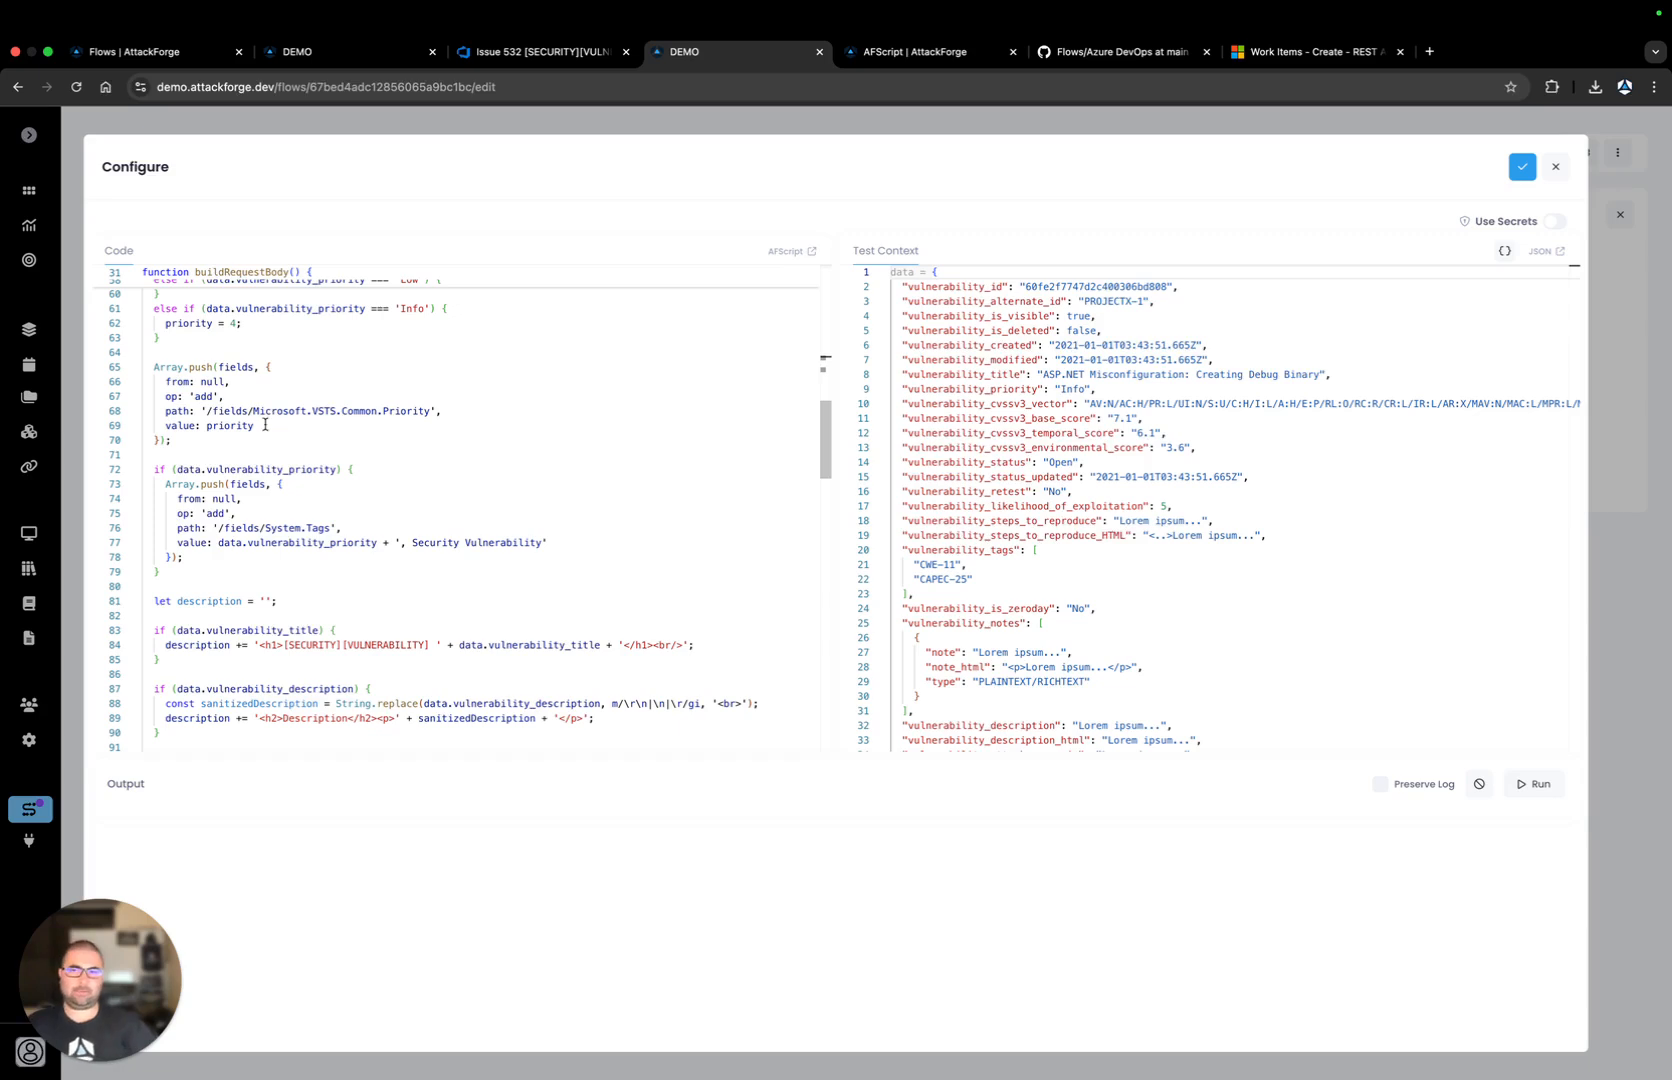
{"action": "scroll", "coordinate": [268, 430], "scroll_direction": "down", "scroll_amount": 5}
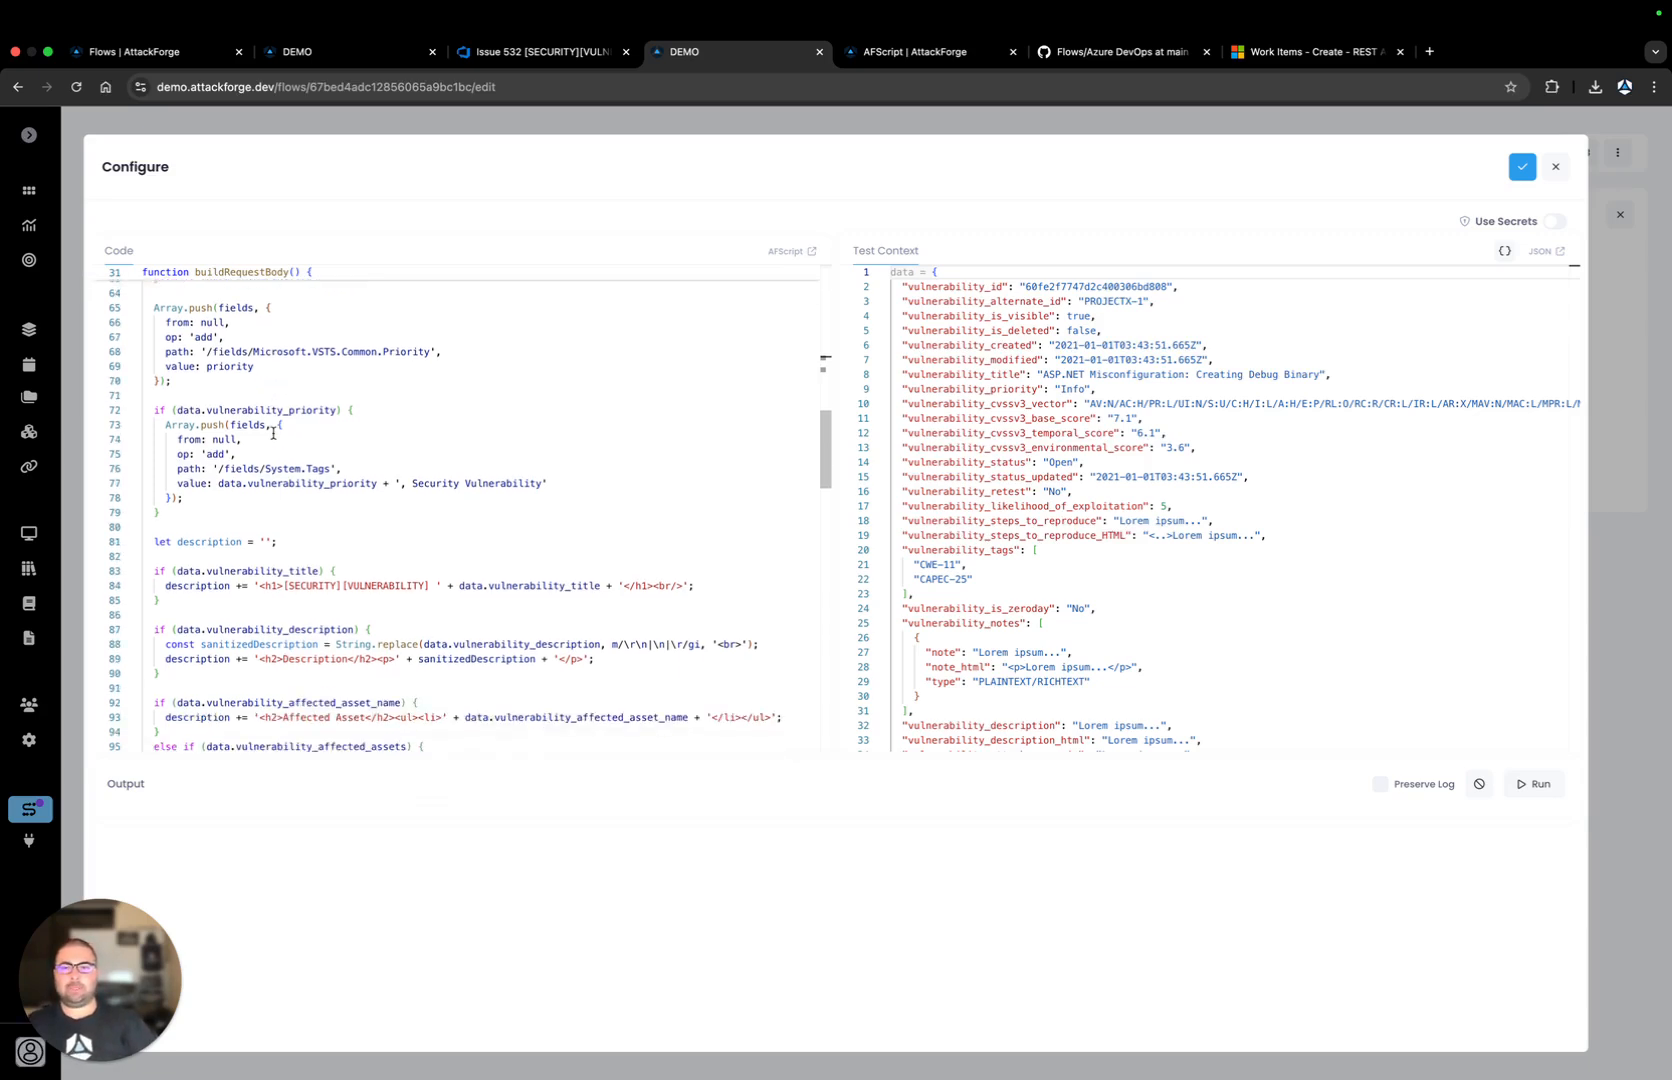
{"action": "scroll", "coordinate": [329, 481], "scroll_direction": "down", "scroll_amount": 3}
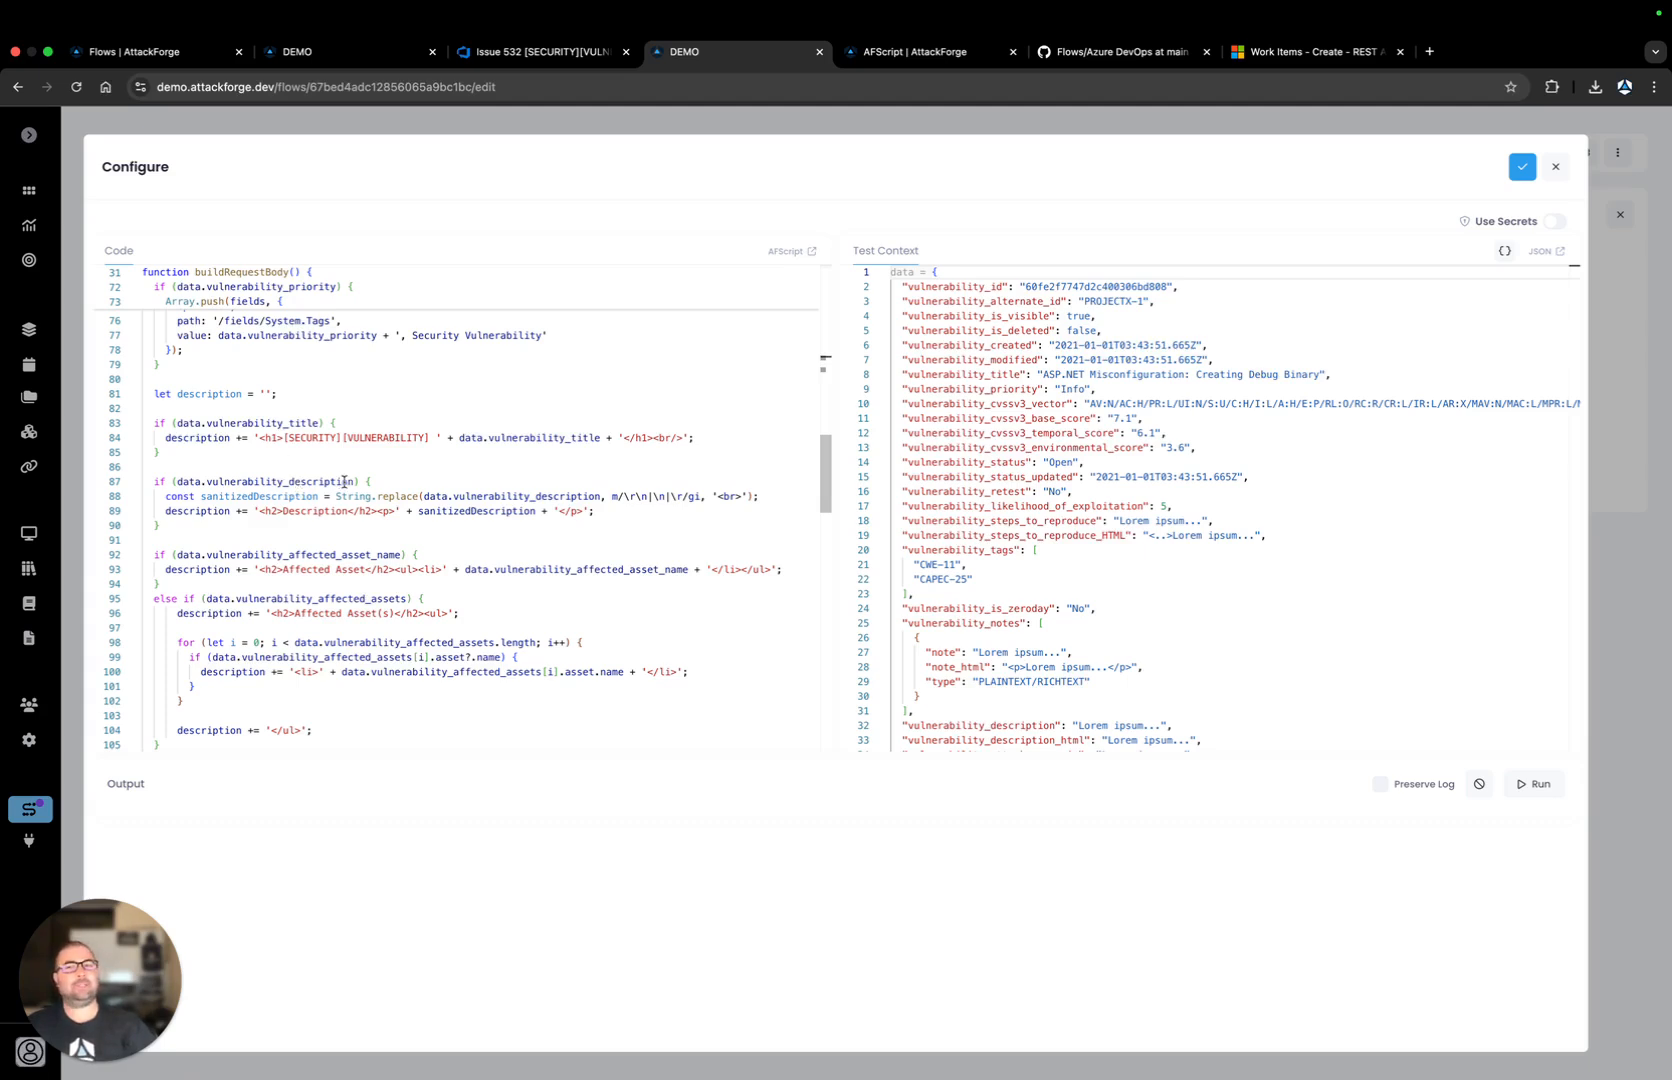
{"action": "scroll", "coordinate": [340, 480], "scroll_direction": "down", "scroll_amount": 1}
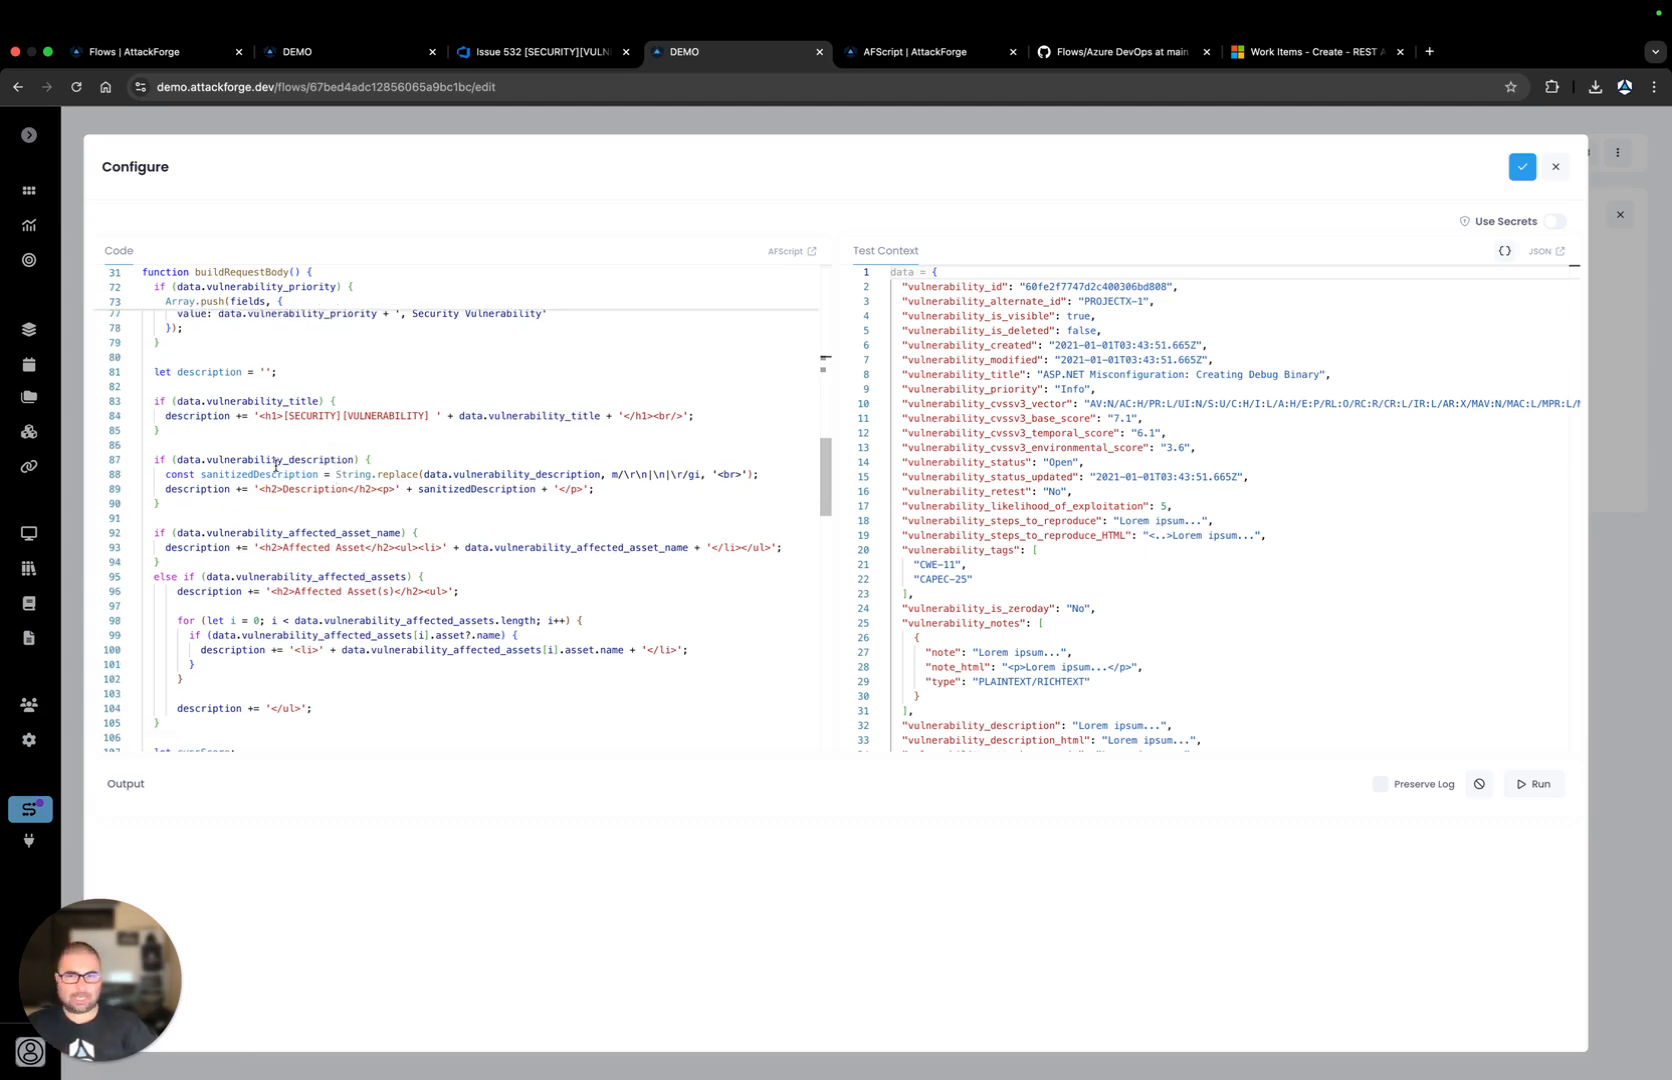
{"action": "scroll", "coordinate": [278, 520], "scroll_direction": "down", "scroll_amount": 1}
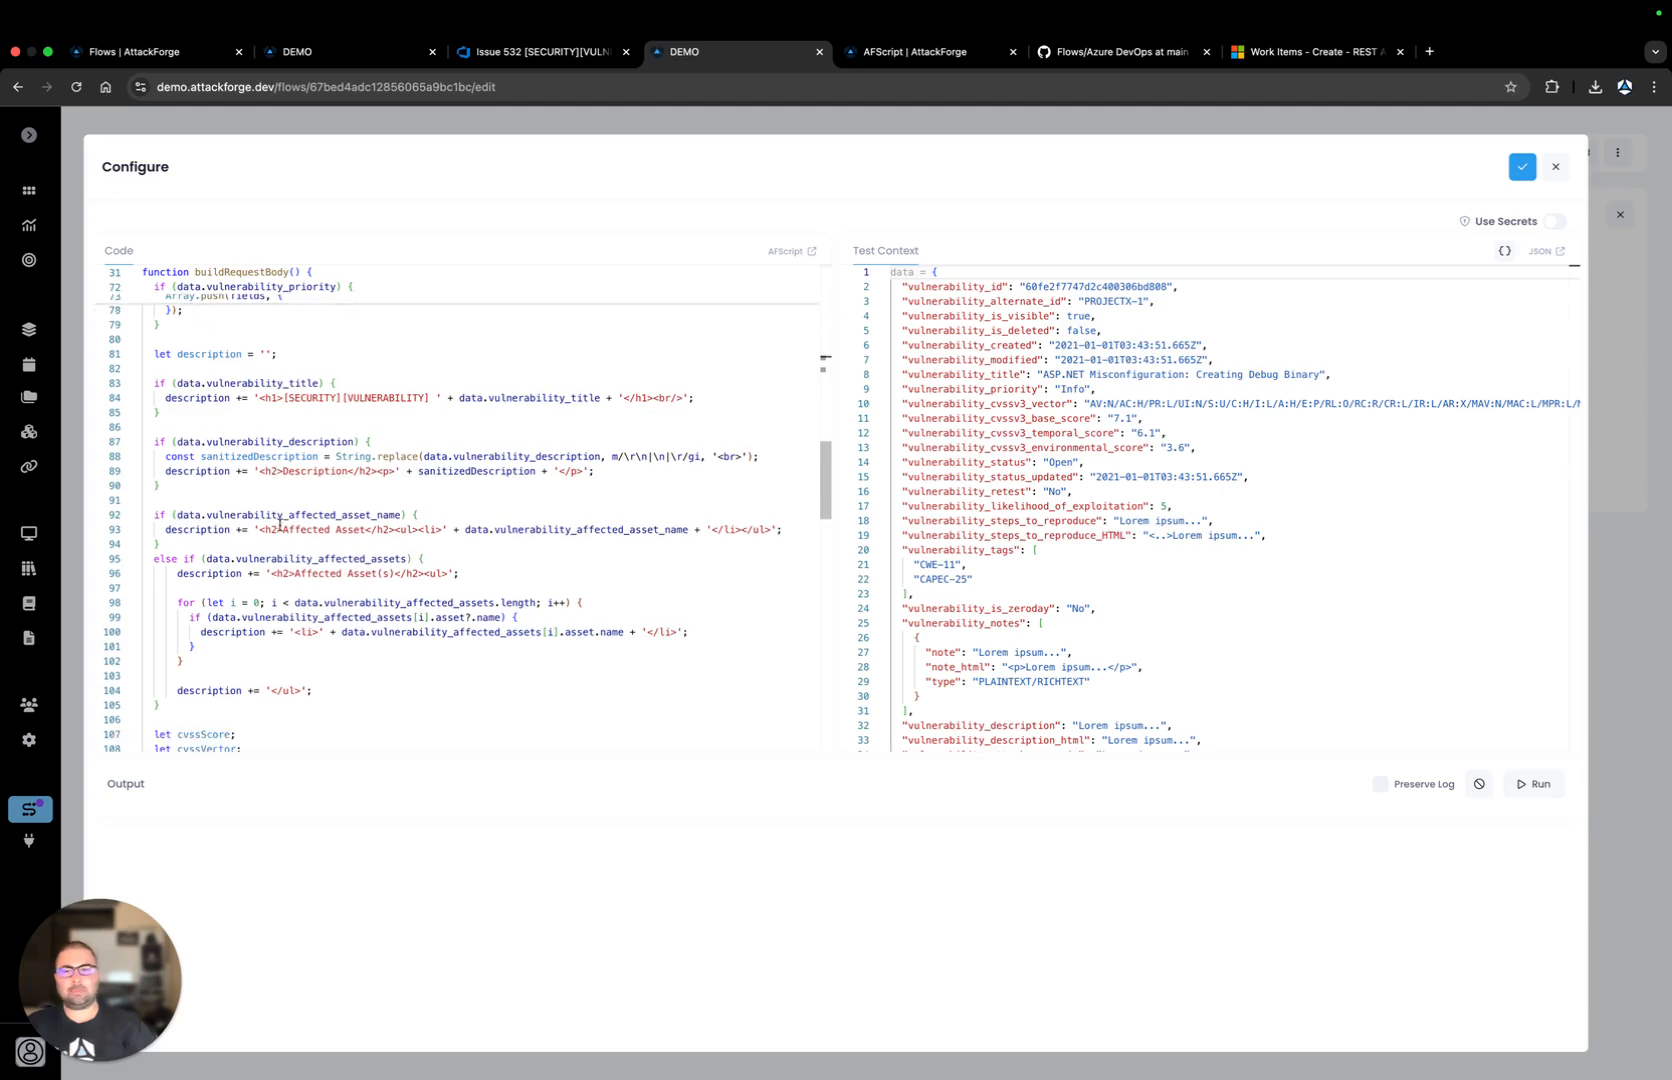
Switch to issue 532 in Azure DevOps and read its description, affected assets, technical severity and attack scenario
{"action": "left_click", "coordinate": [540, 52]}
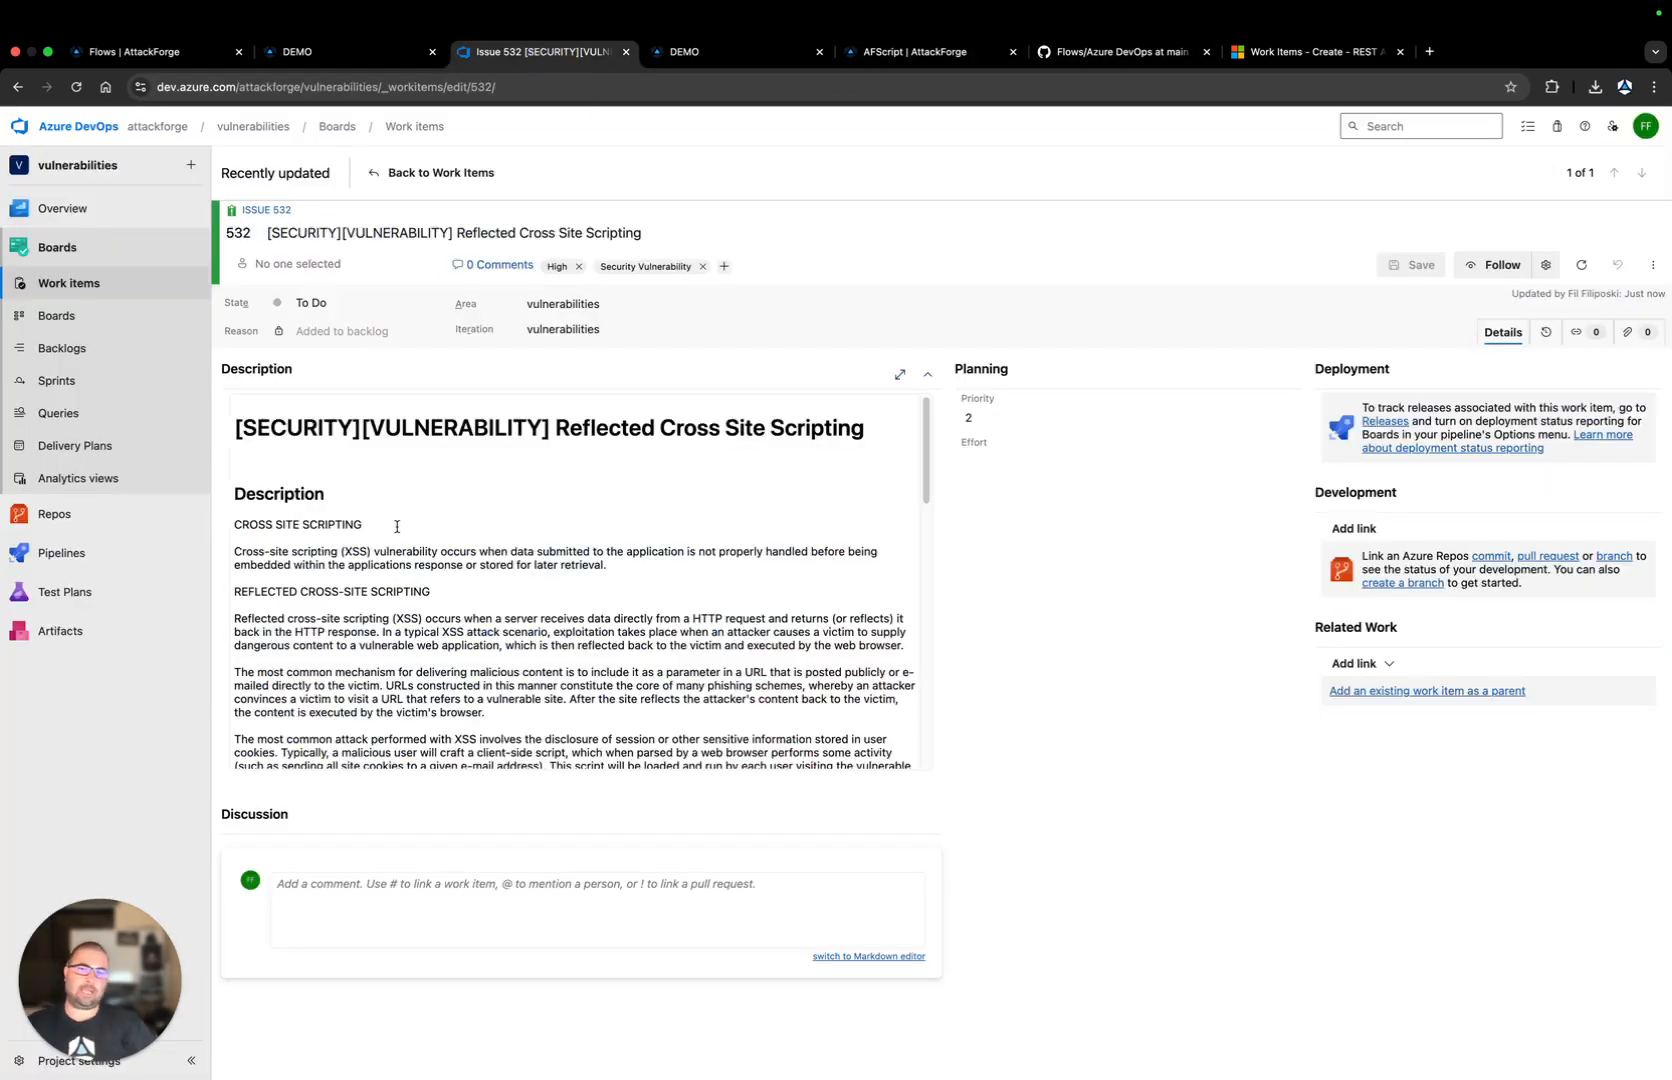
{"action": "scroll", "coordinate": [299, 521], "scroll_direction": "down", "scroll_amount": 2}
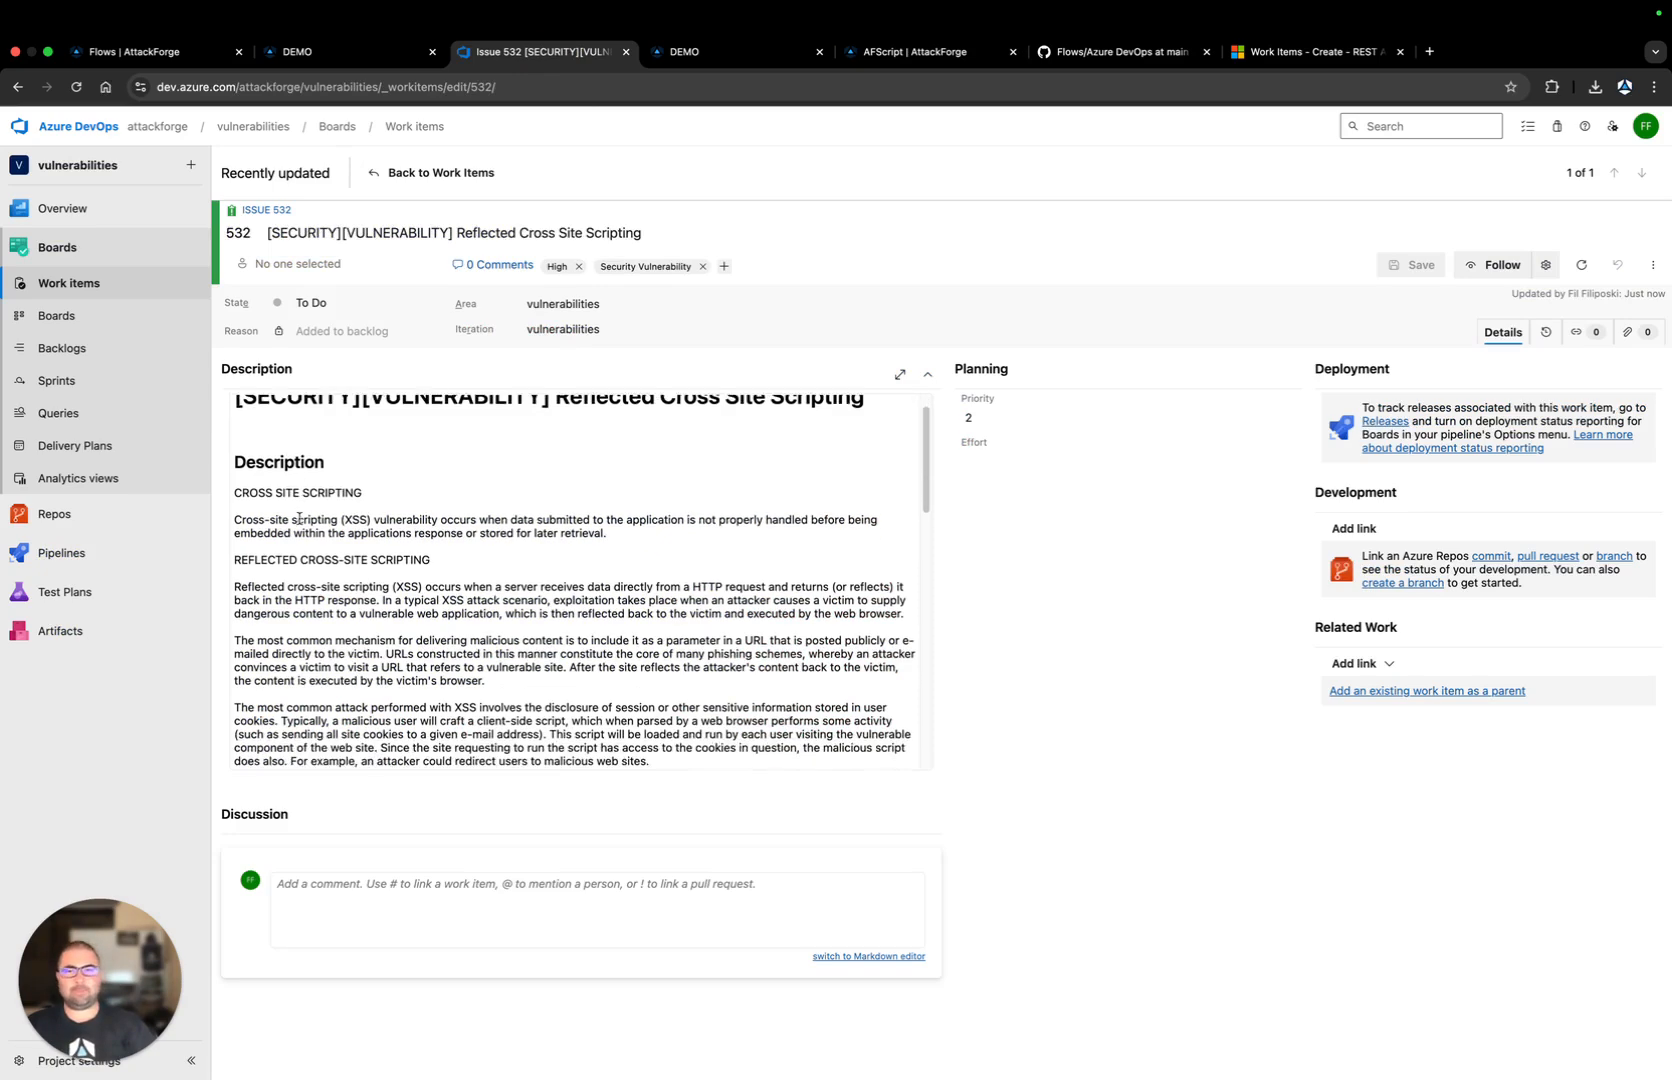
{"action": "scroll", "coordinate": [299, 521], "scroll_direction": "down", "scroll_amount": 10}
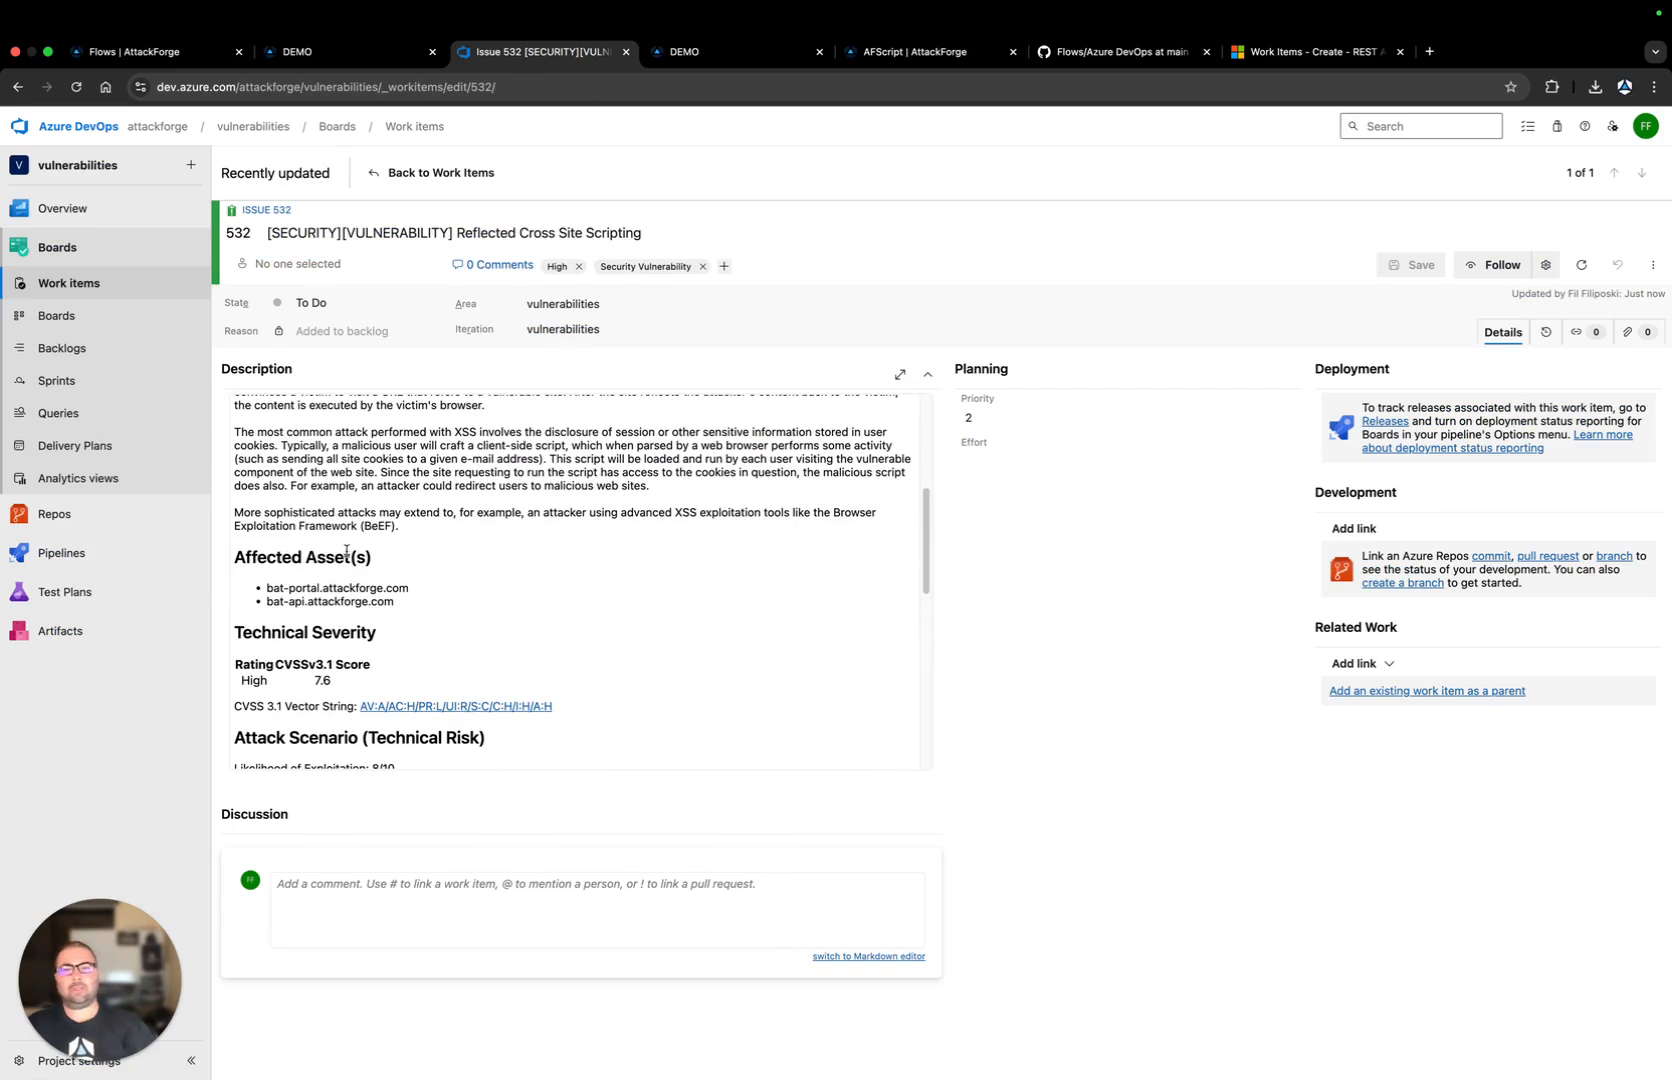
{"action": "scroll", "coordinate": [346, 551], "scroll_direction": "down", "scroll_amount": 3}
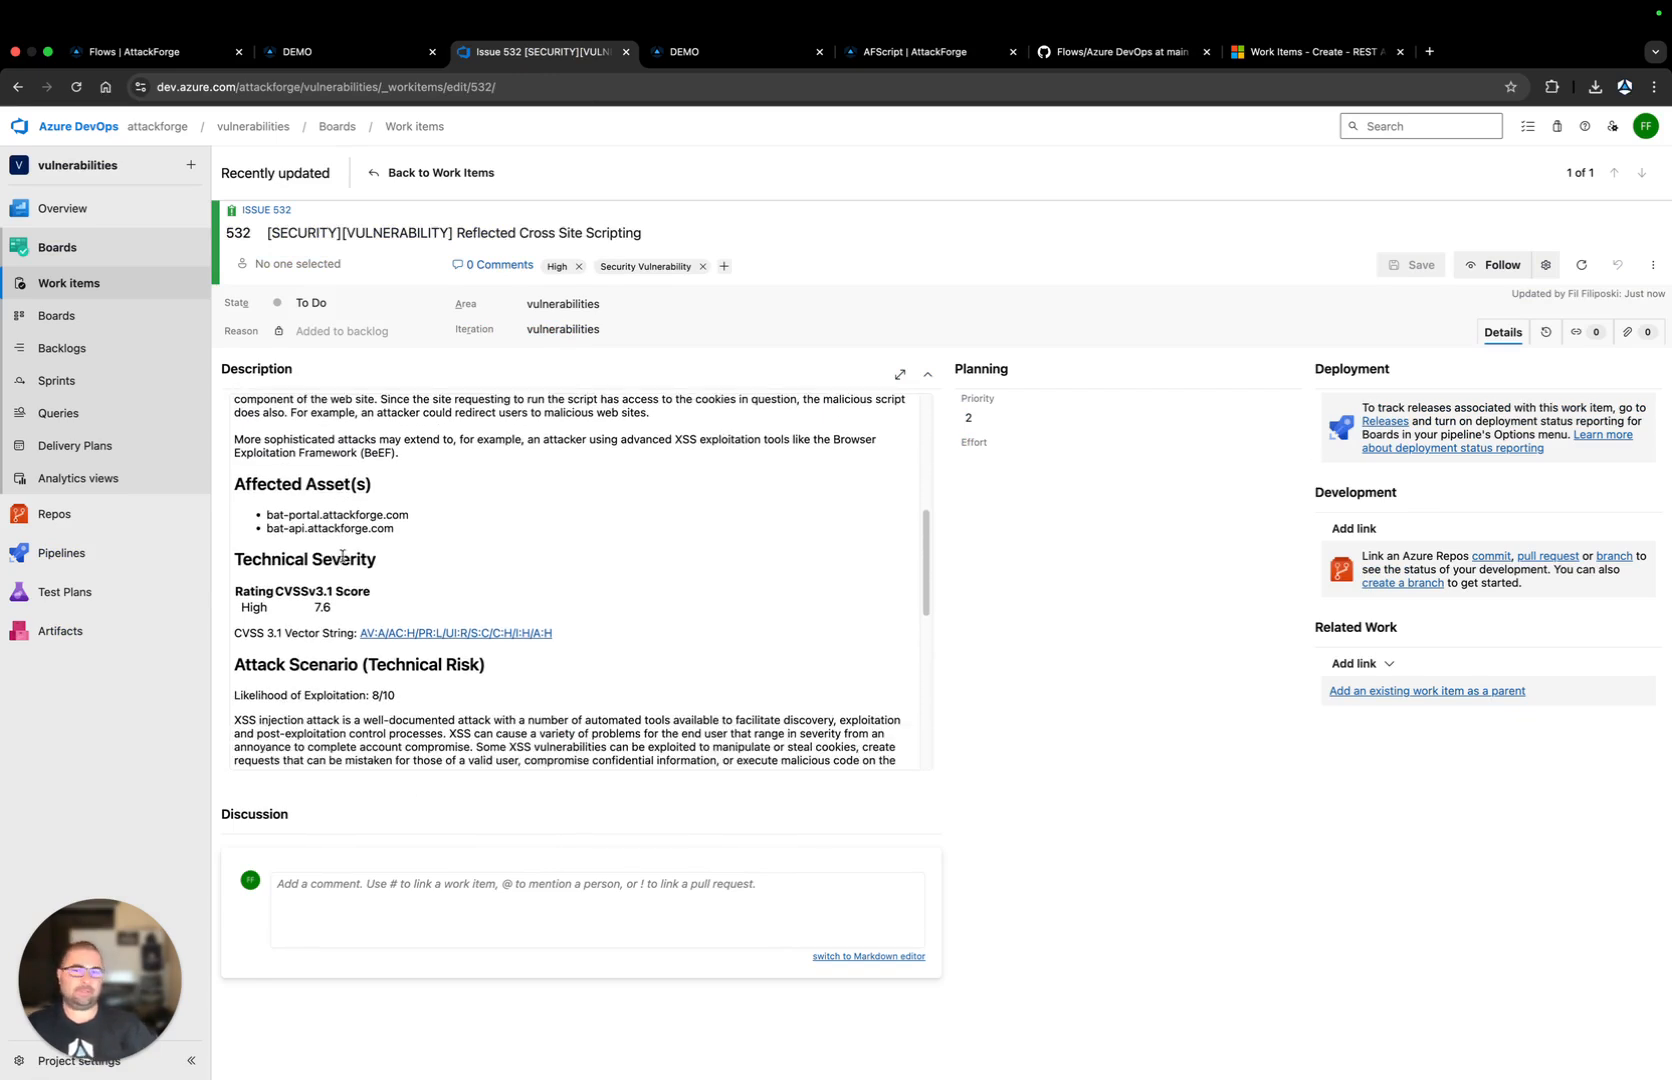
{"action": "scroll", "coordinate": [342, 556], "scroll_direction": "down", "scroll_amount": 3}
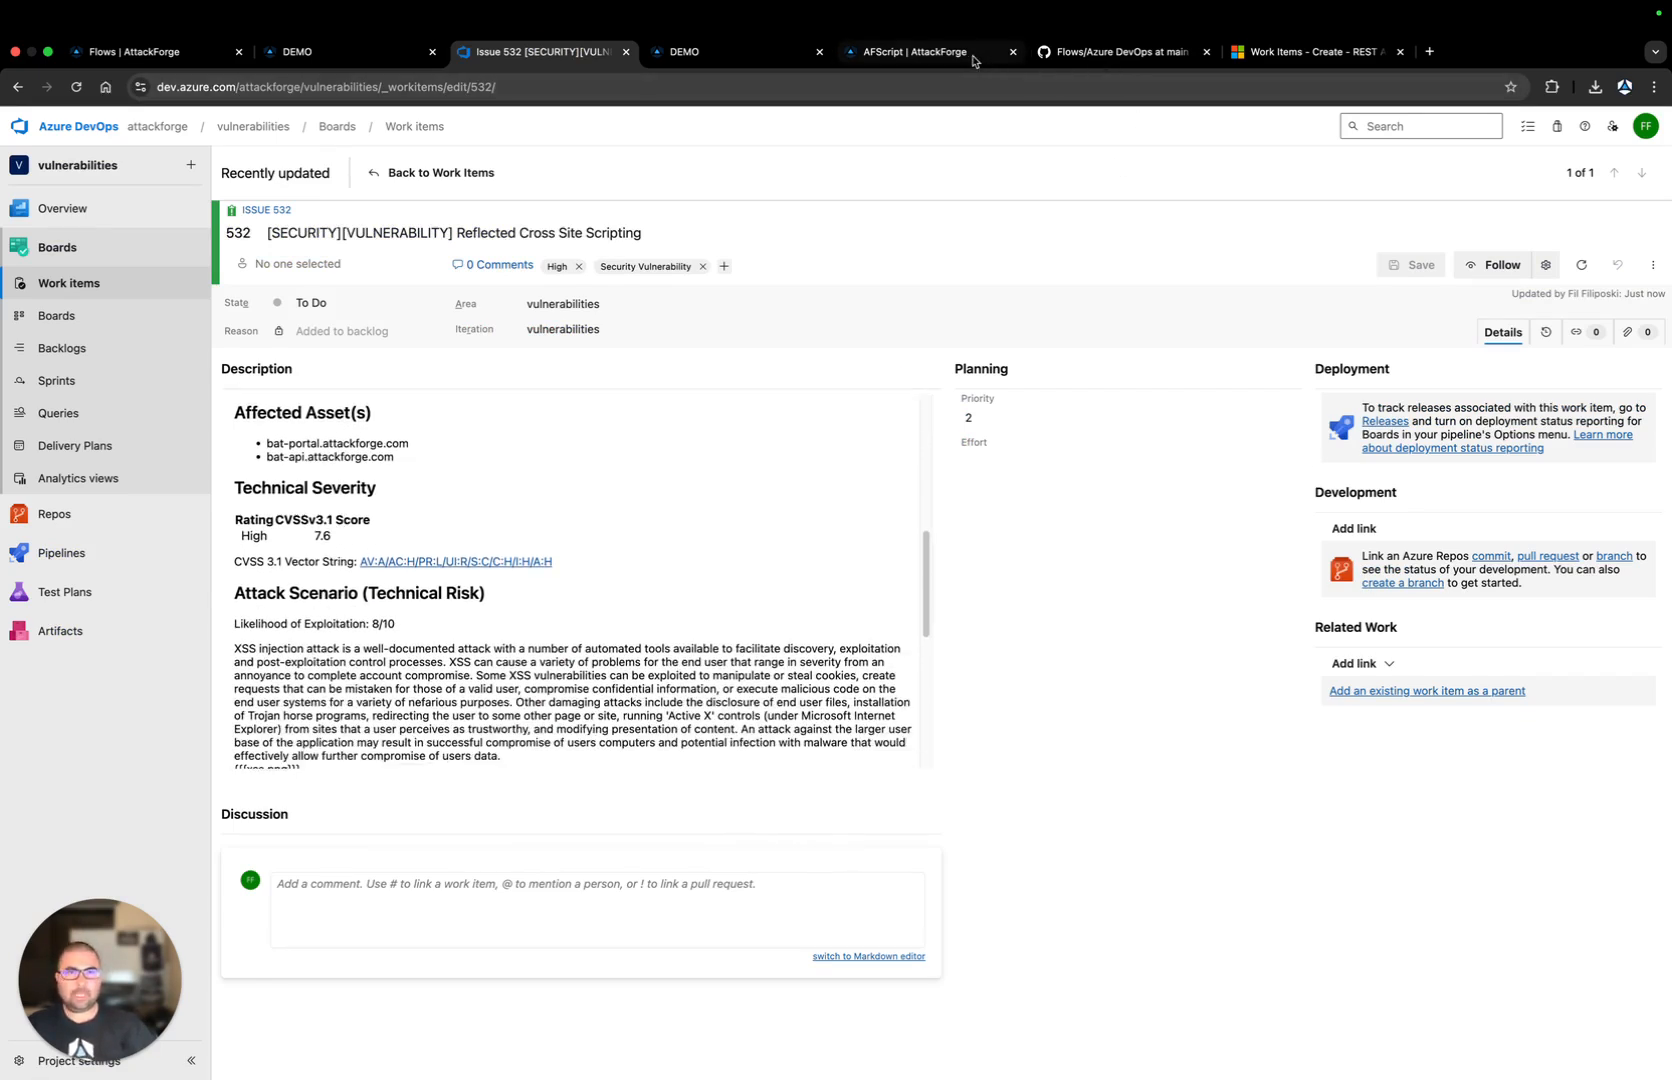
Compare the AttackForge script's description-building code with the Description section of issue 532 in Azure DevOps
{"action": "left_click", "coordinate": [750, 58]}
{"action": "scroll", "coordinate": [378, 430], "scroll_direction": "down", "scroll_amount": 1}
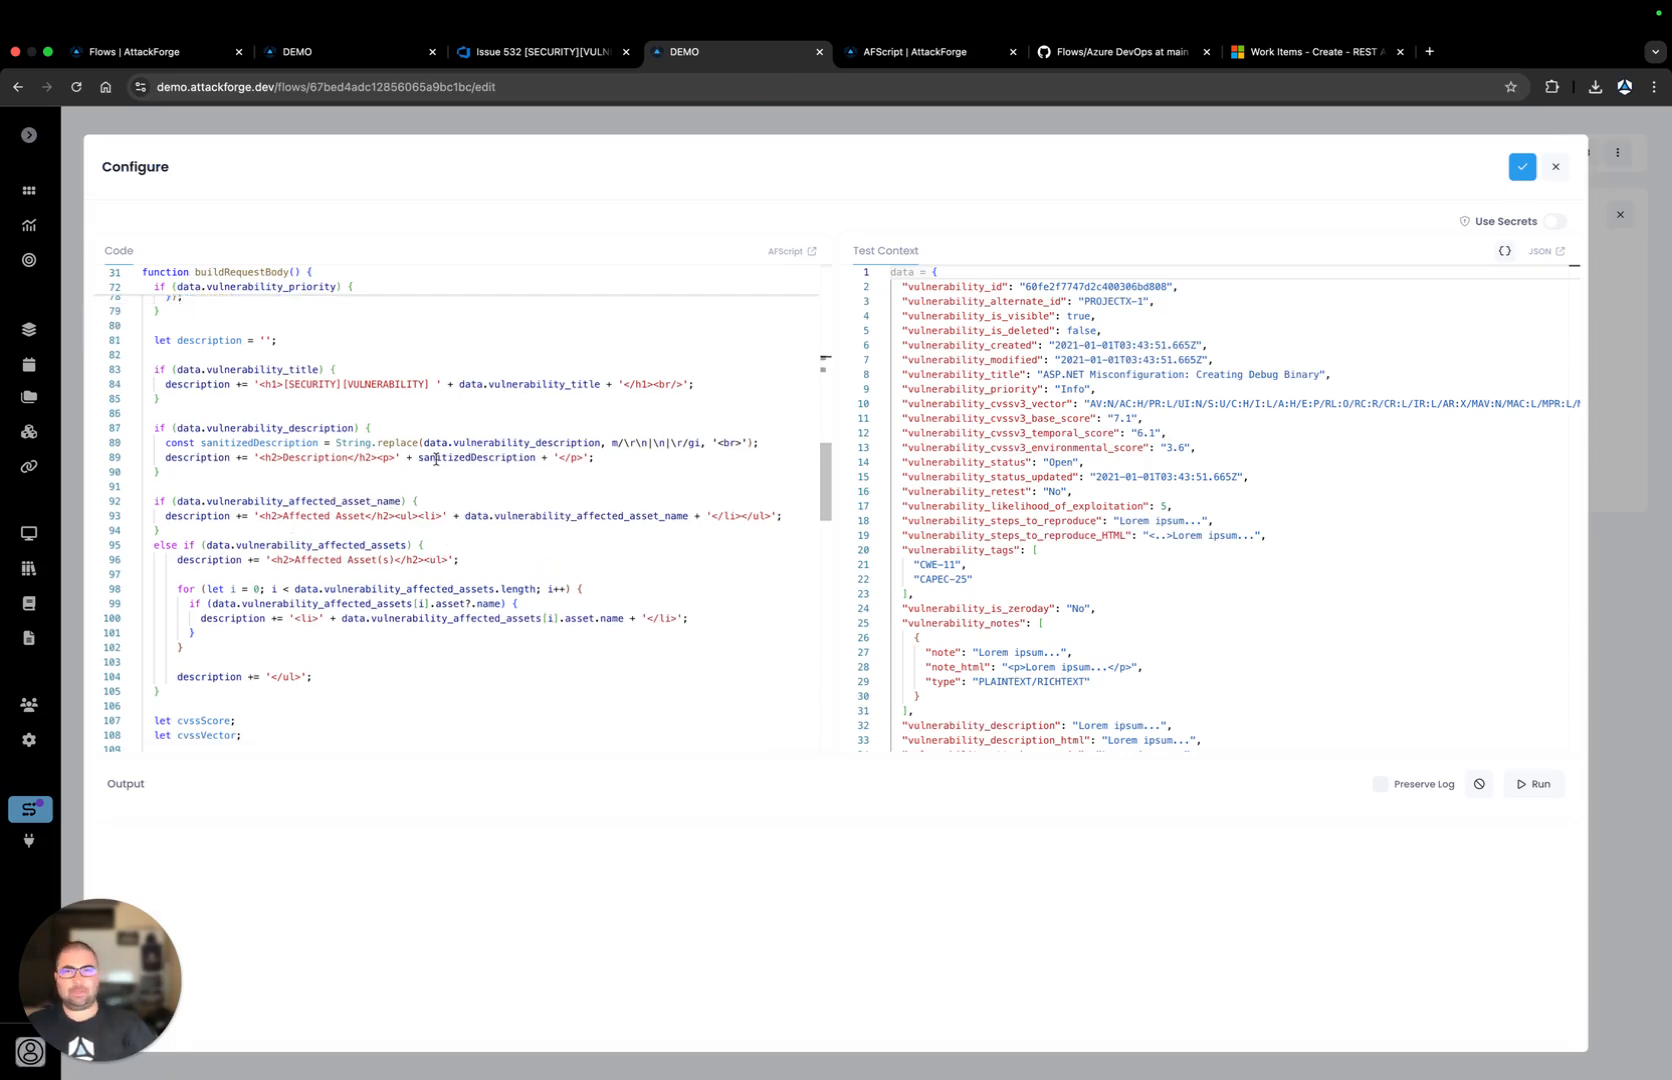
{"action": "left_click", "coordinate": [556, 54]}
{"action": "double_click", "coordinate": [226, 370]}
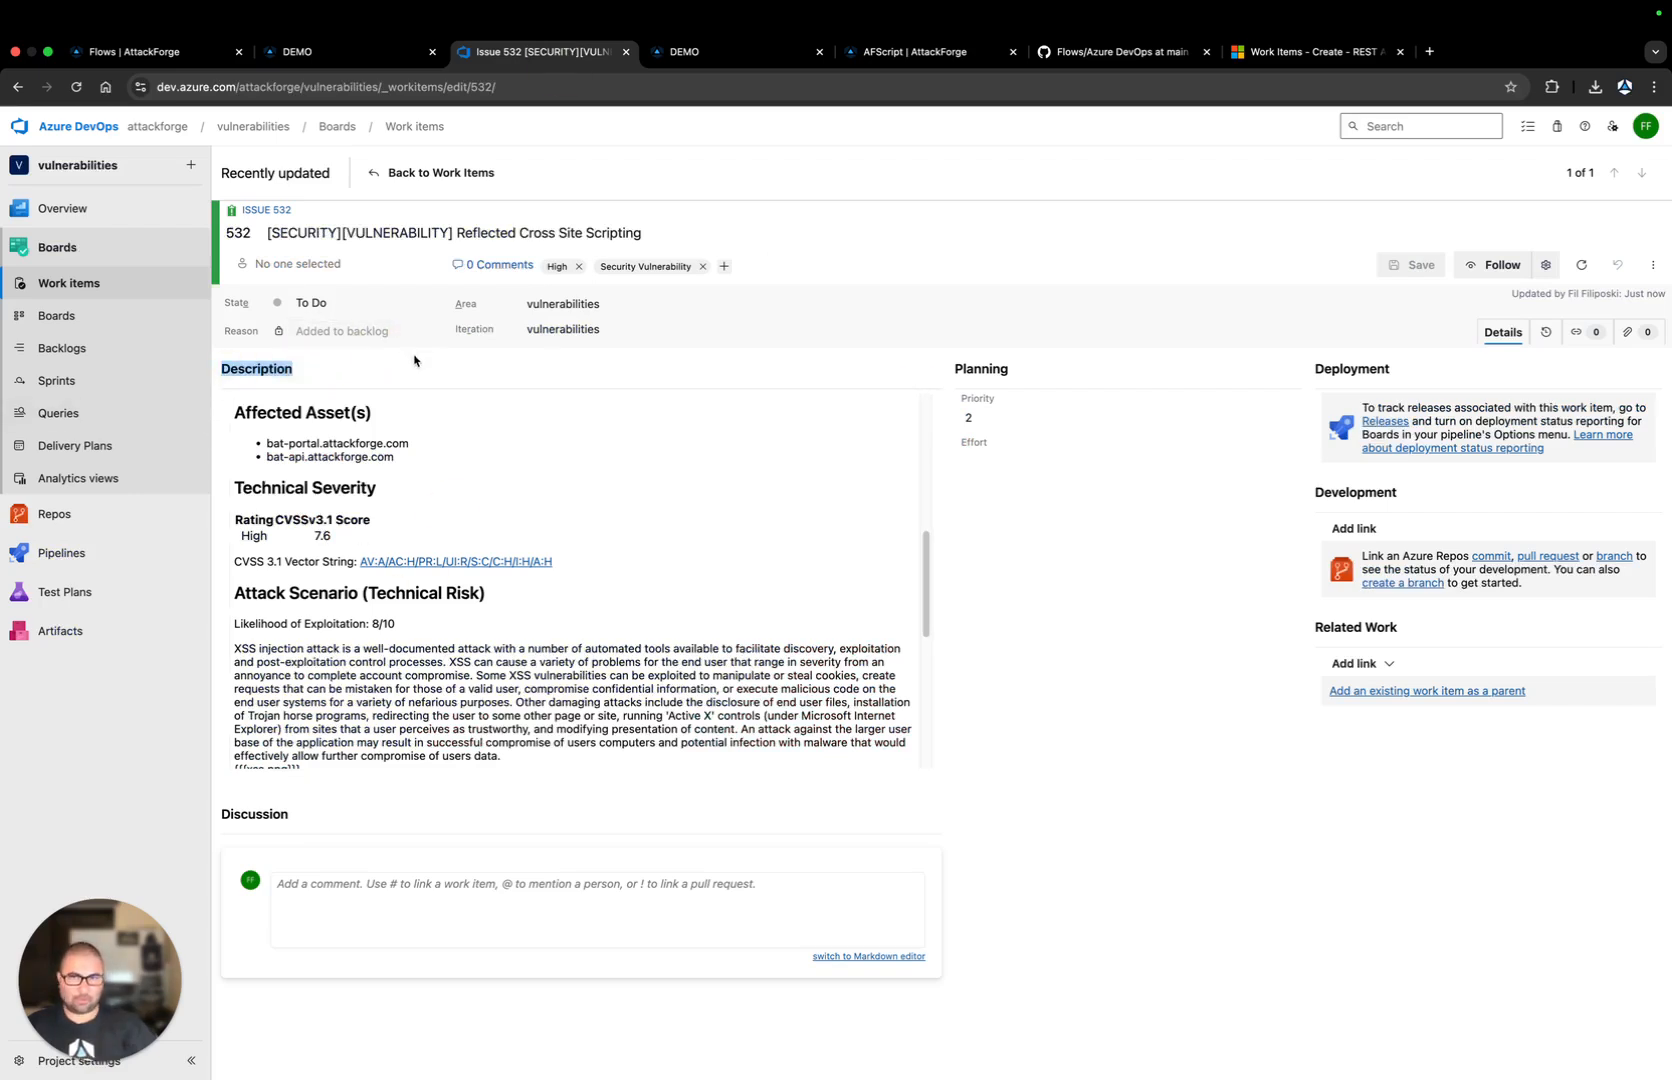
Switch back to the AttackForge script and examine the code that extracts the CVSS score and vector and builds the Technical Severity table
{"action": "left_click", "coordinate": [740, 55]}
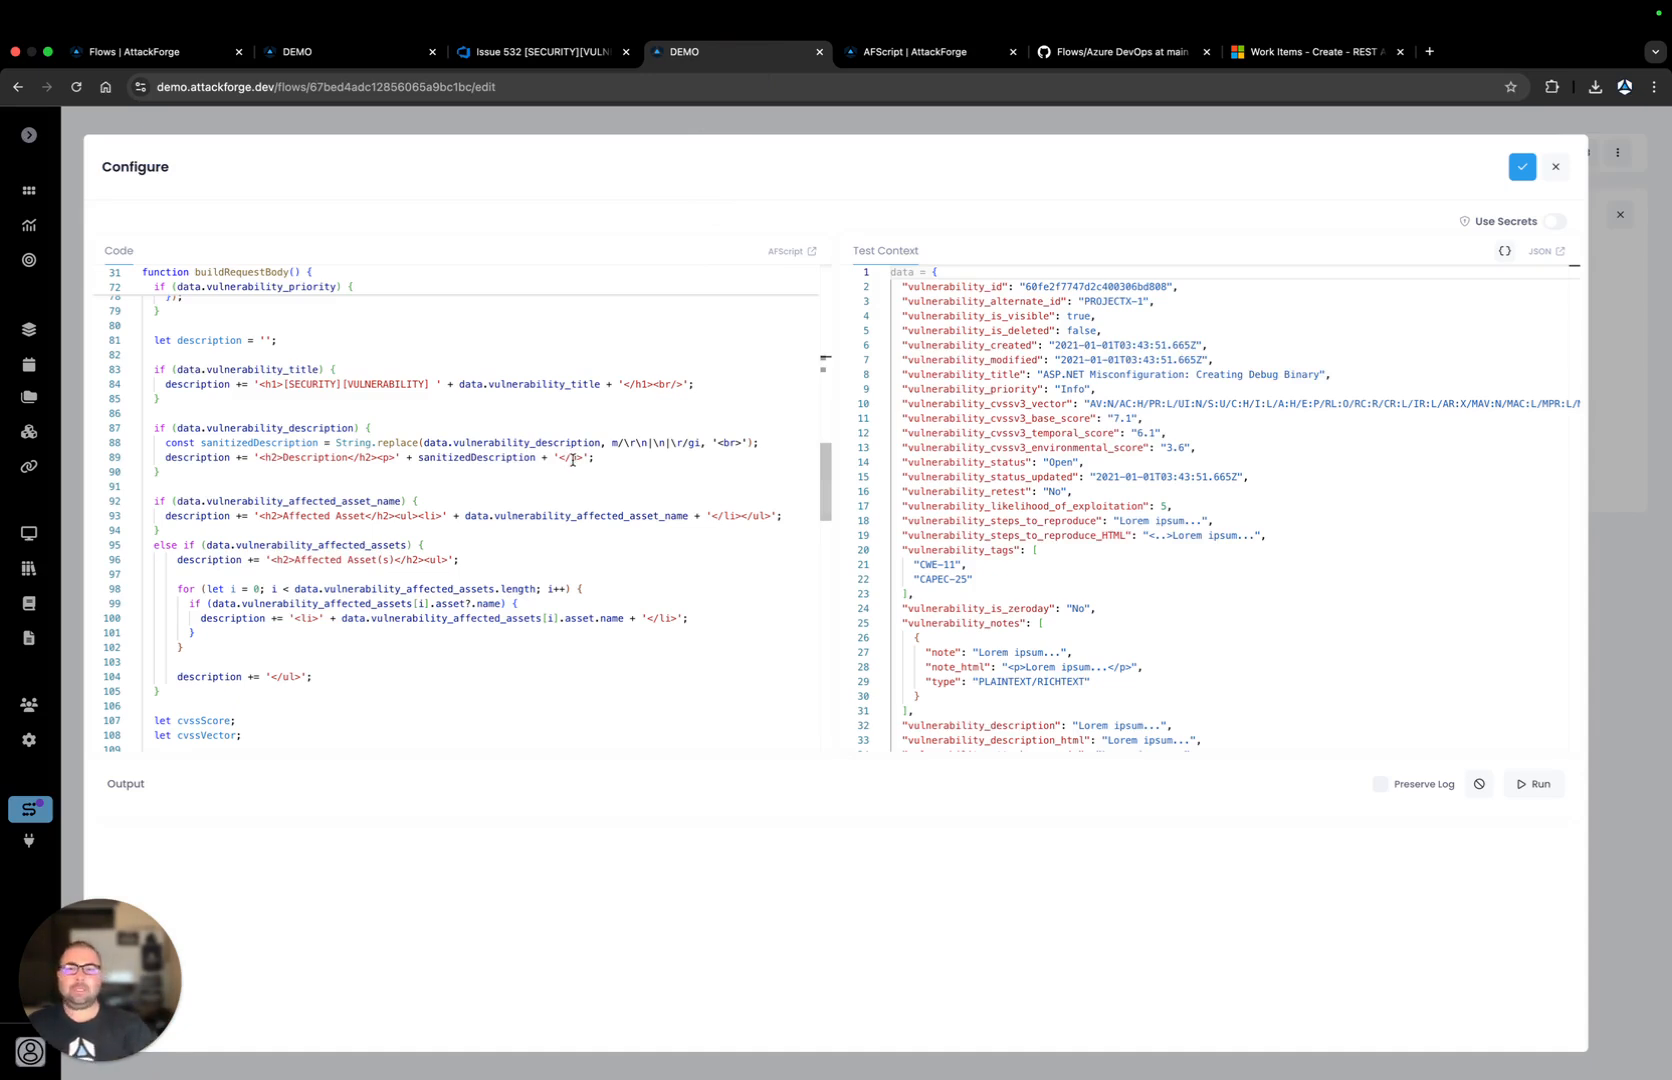
{"action": "scroll", "coordinate": [574, 459], "scroll_direction": "down", "scroll_amount": 6}
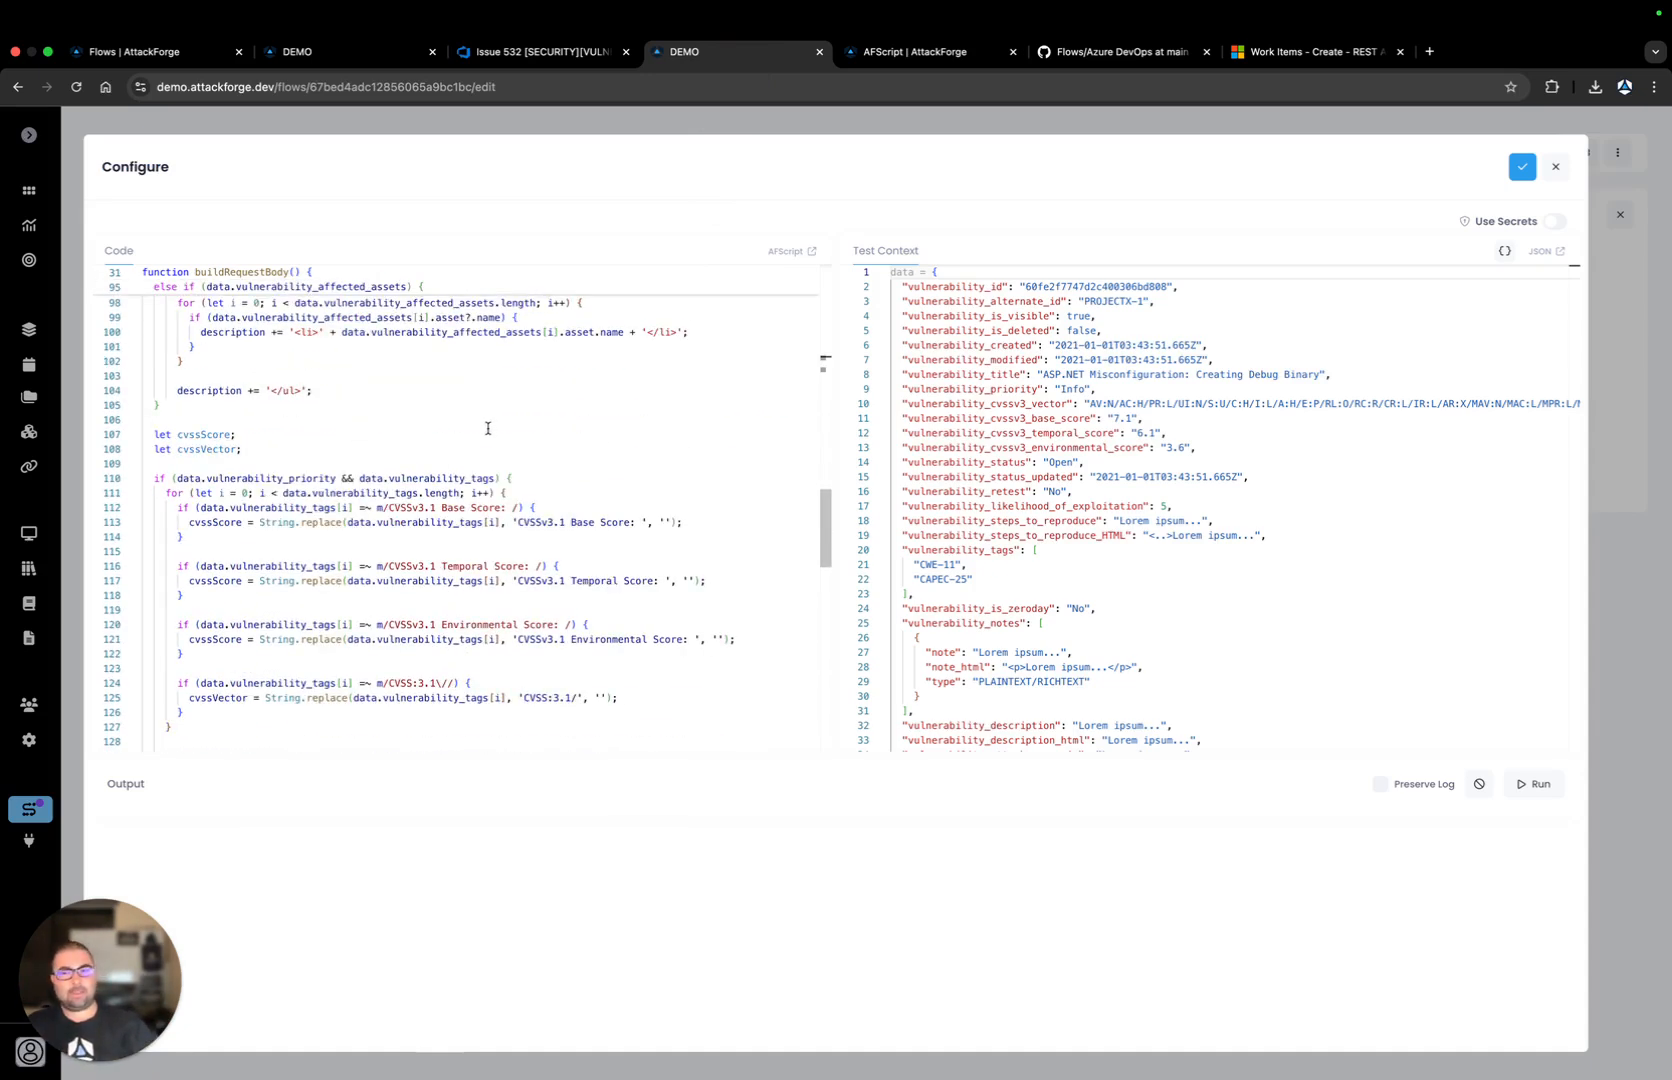
{"action": "scroll", "coordinate": [490, 423], "scroll_direction": "down", "scroll_amount": 1}
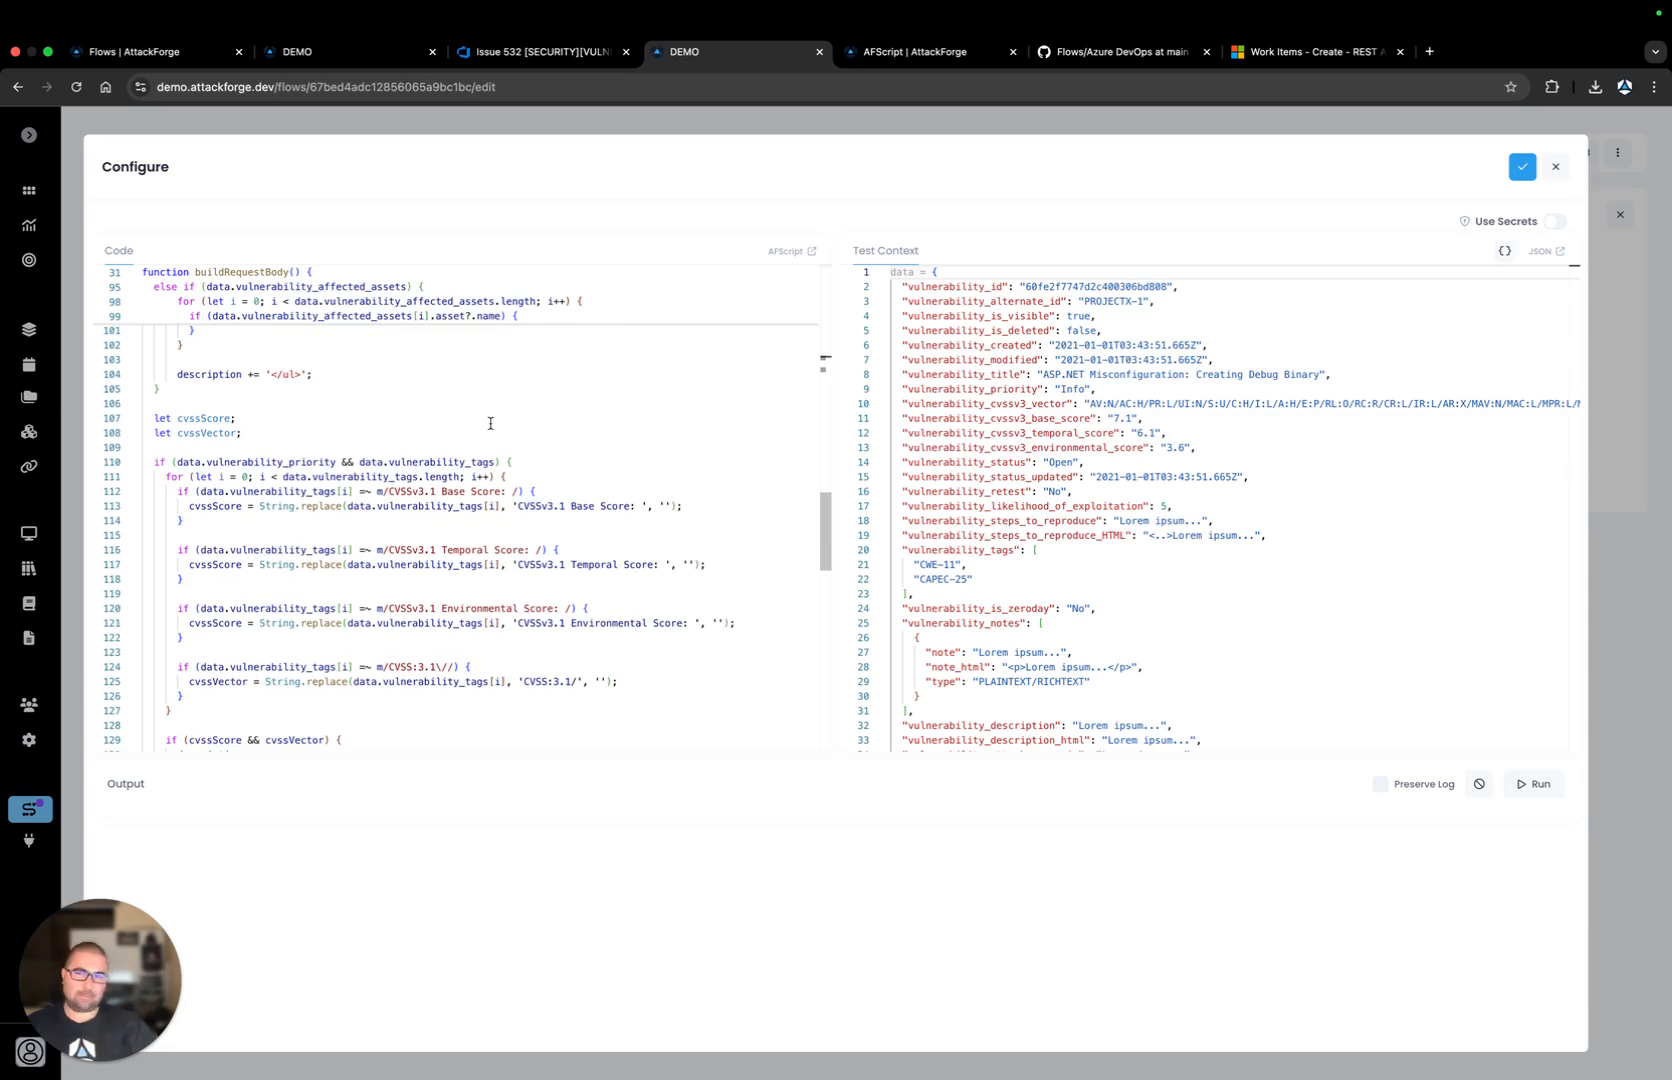
{"action": "scroll", "coordinate": [502, 425], "scroll_direction": "down", "scroll_amount": 2}
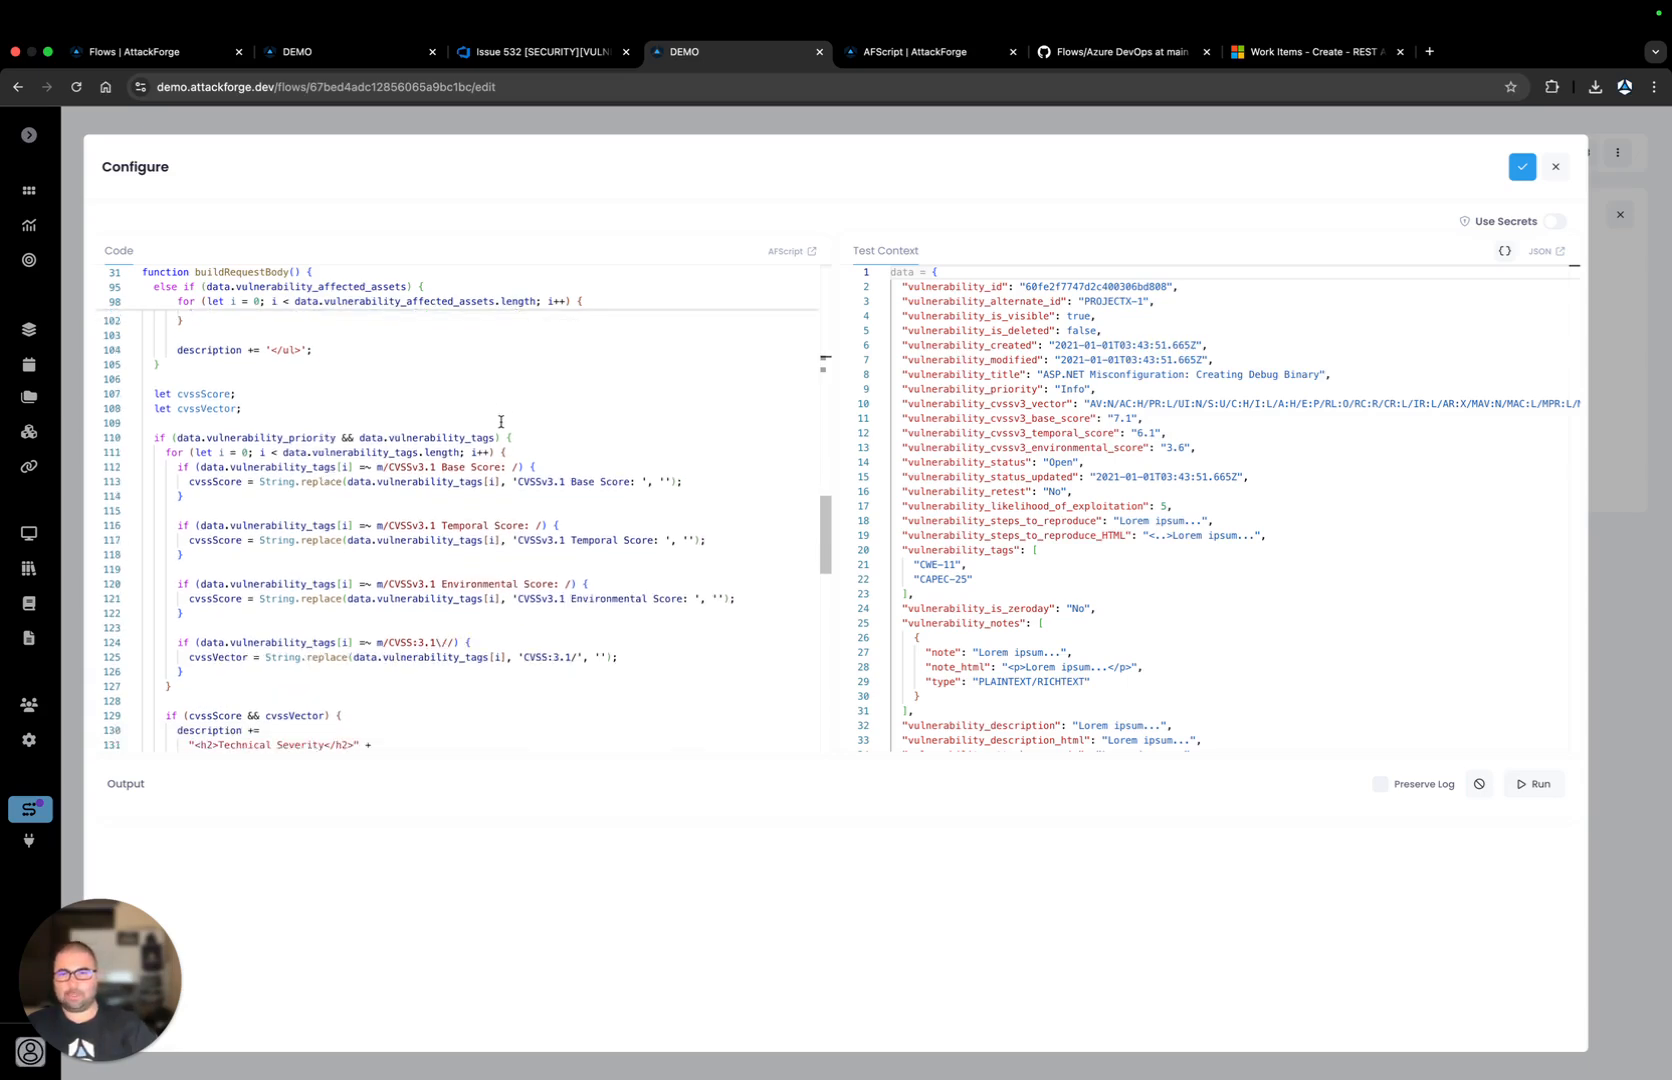
{"action": "scroll", "coordinate": [499, 505], "scroll_direction": "down", "scroll_amount": 5}
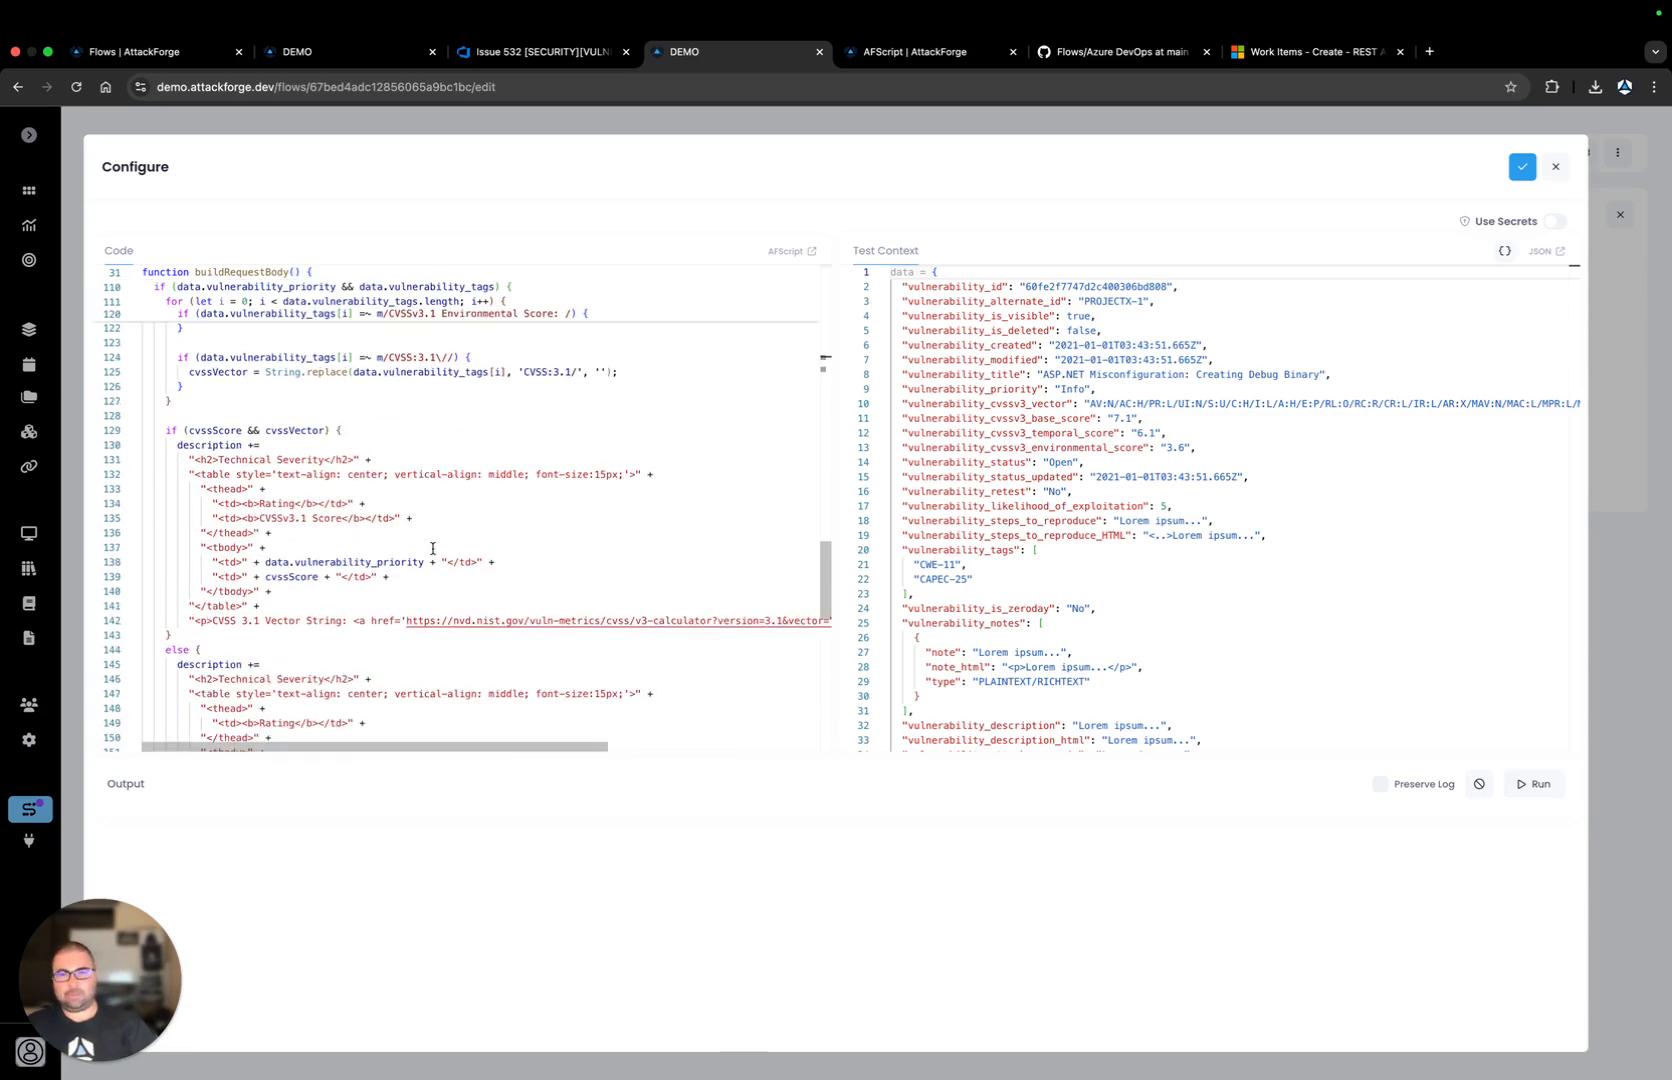
{"action": "scroll", "coordinate": [455, 525], "scroll_direction": "down", "scroll_amount": 1}
{"action": "scroll", "coordinate": [455, 525], "scroll_direction": "down", "scroll_amount": 3}
{"action": "scroll", "coordinate": [366, 545], "scroll_direction": "up", "scroll_amount": 3}
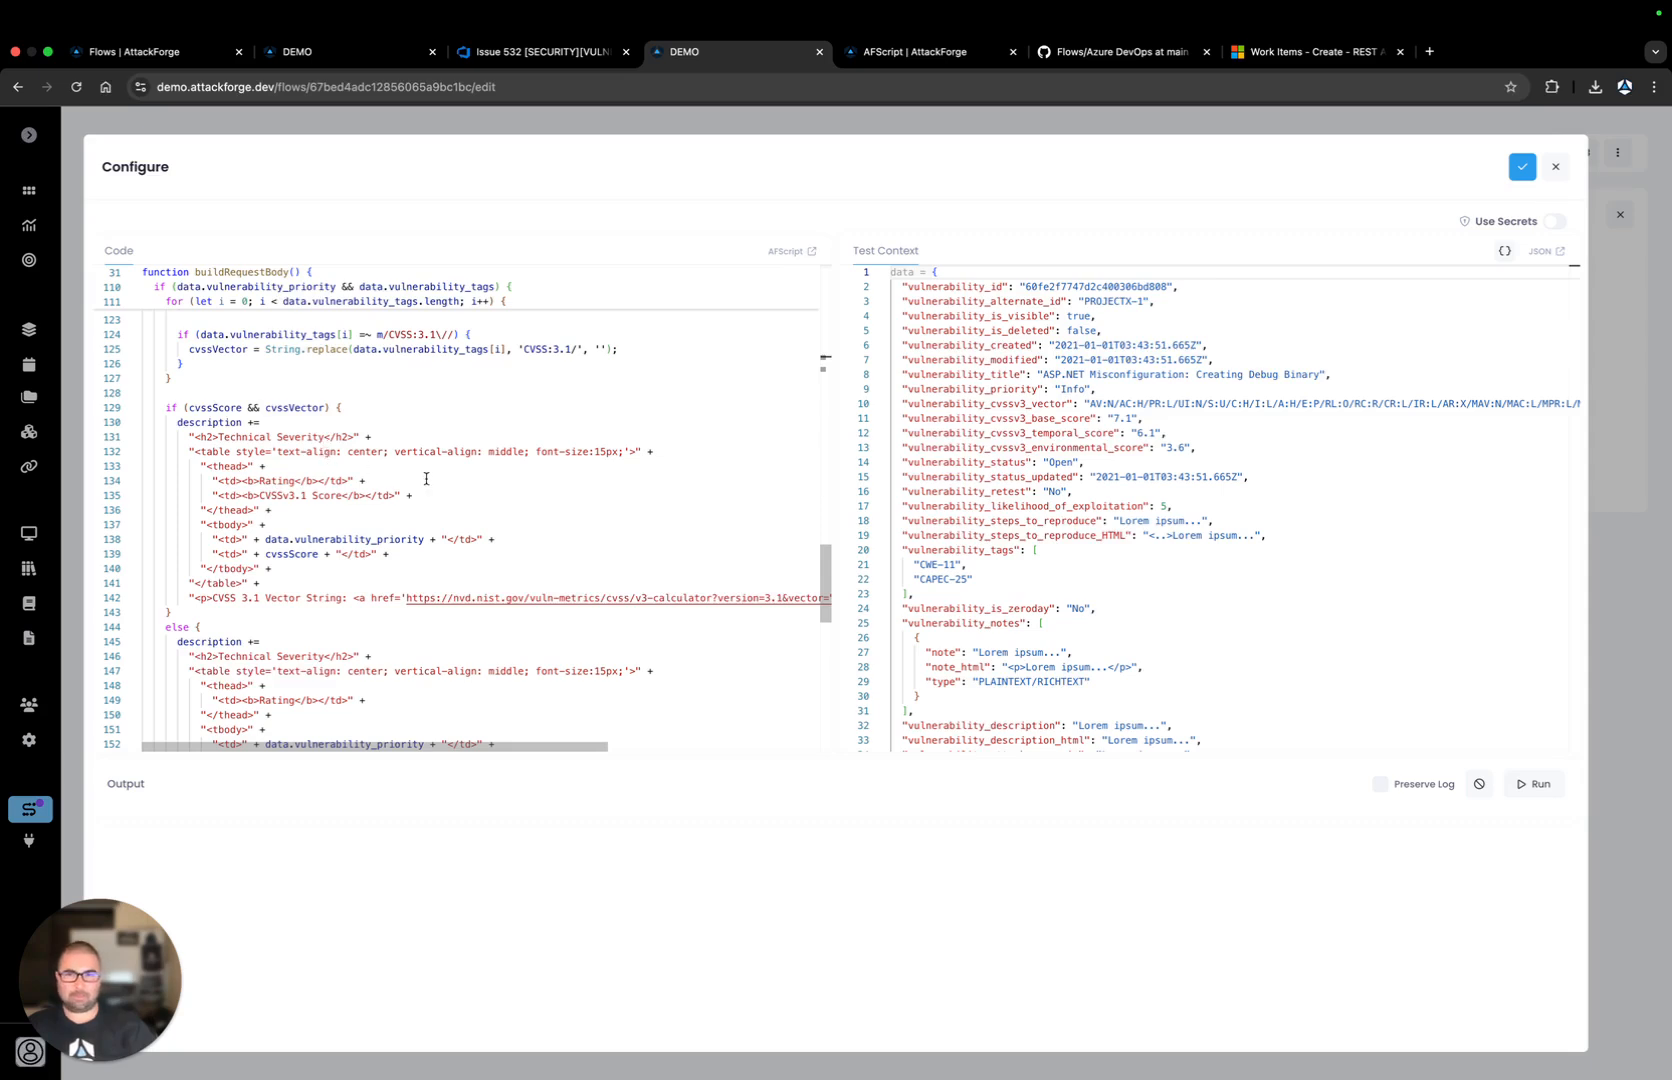
Read the rest of the request script, covering the attack scenario, recommendations, notes, steps to reproduce, tags and System.Description entry
{"action": "scroll", "coordinate": [446, 488], "scroll_direction": "down", "scroll_amount": 5}
{"action": "scroll", "coordinate": [446, 488], "scroll_direction": "down", "scroll_amount": 3}
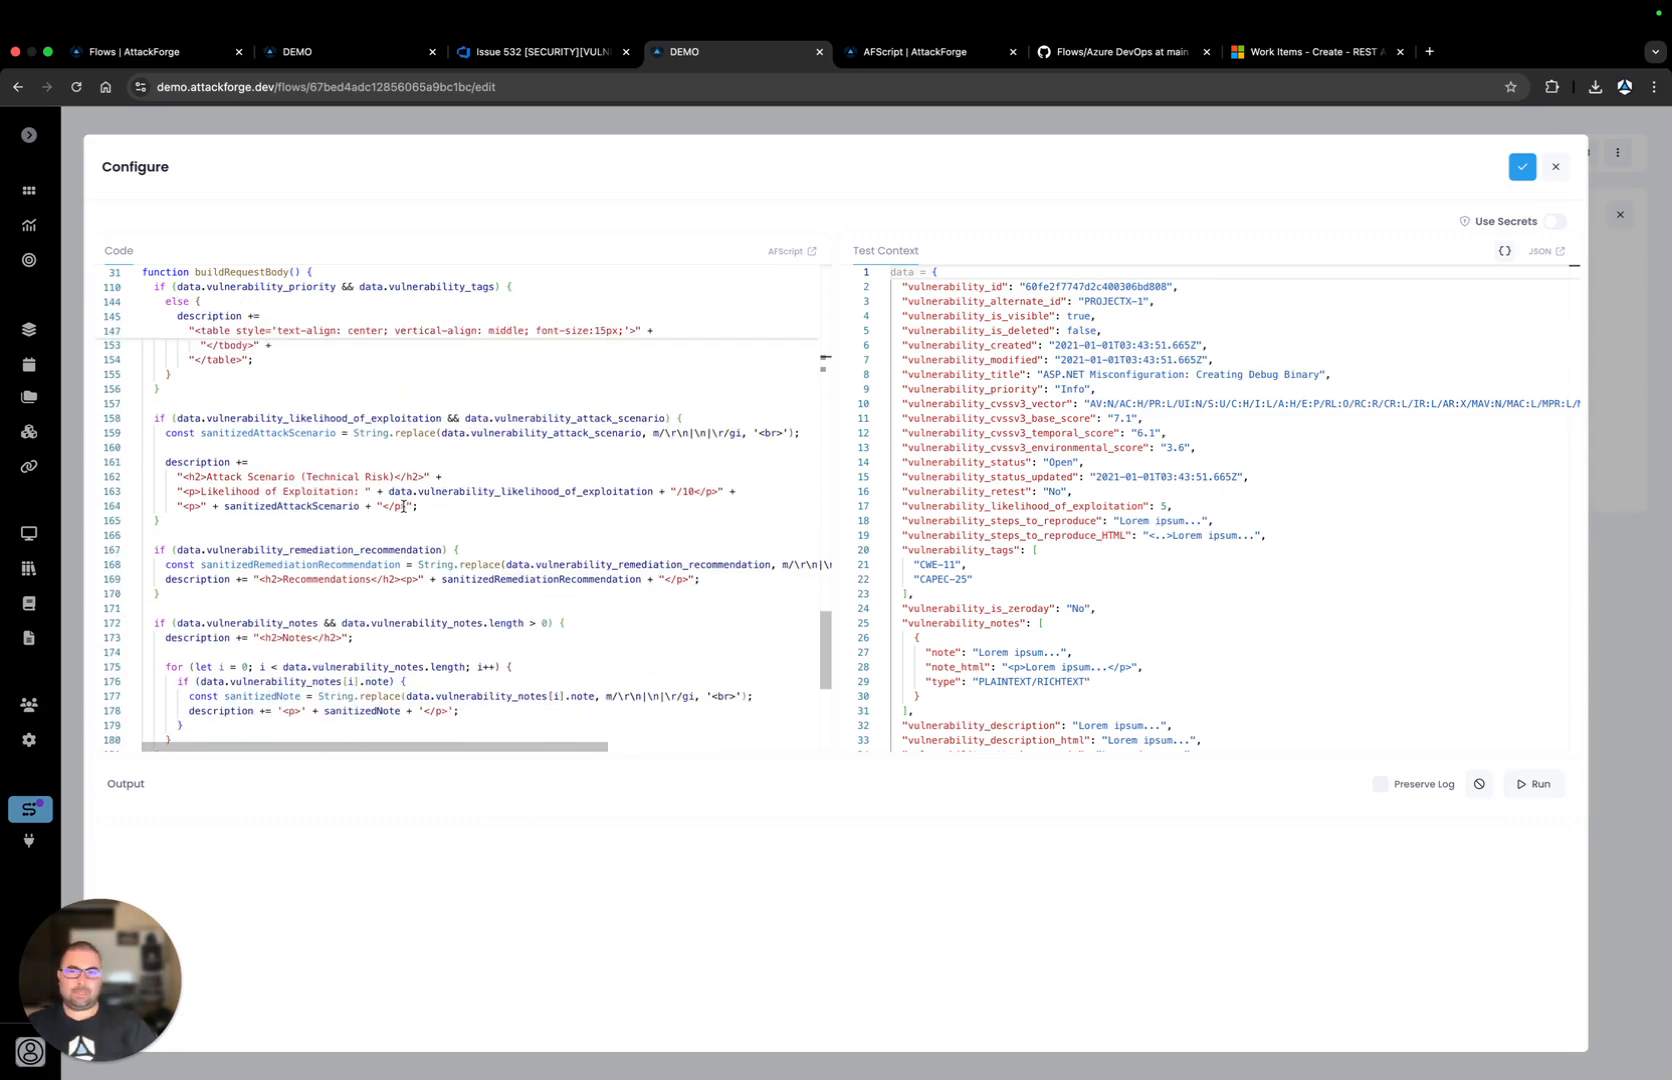
{"action": "scroll", "coordinate": [369, 577], "scroll_direction": "down", "scroll_amount": 3}
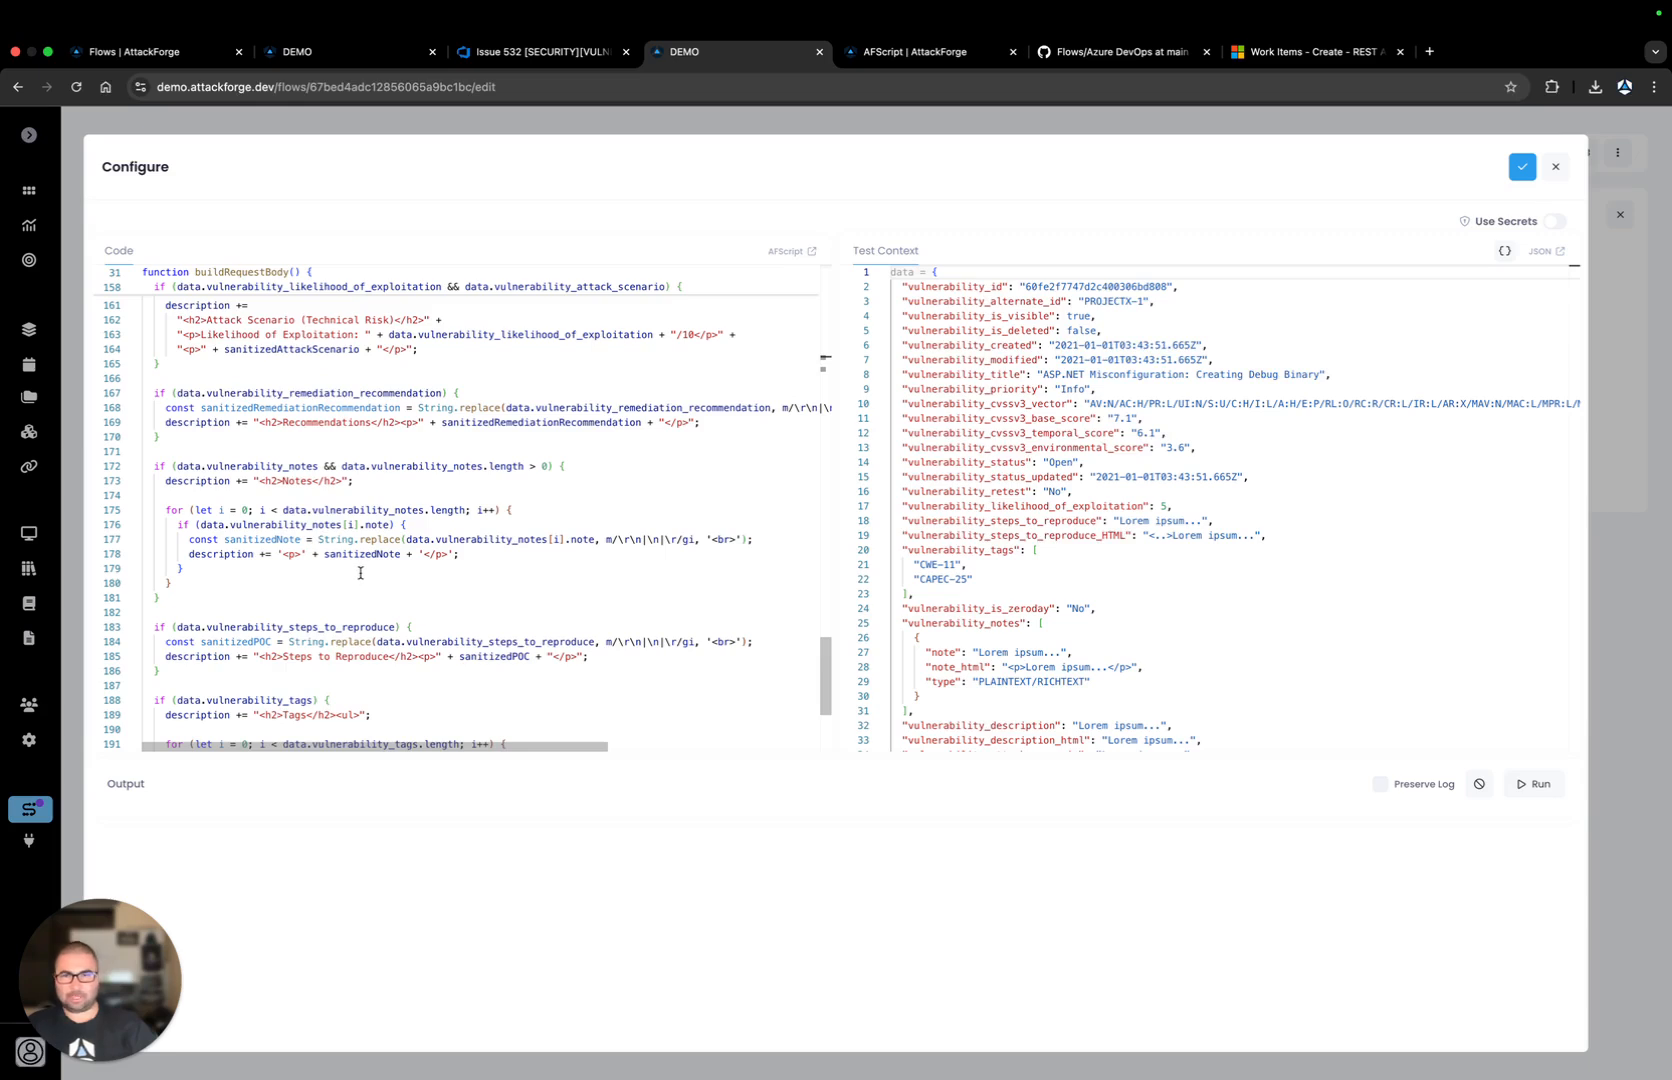
{"action": "scroll", "coordinate": [360, 573], "scroll_direction": "down", "scroll_amount": 3}
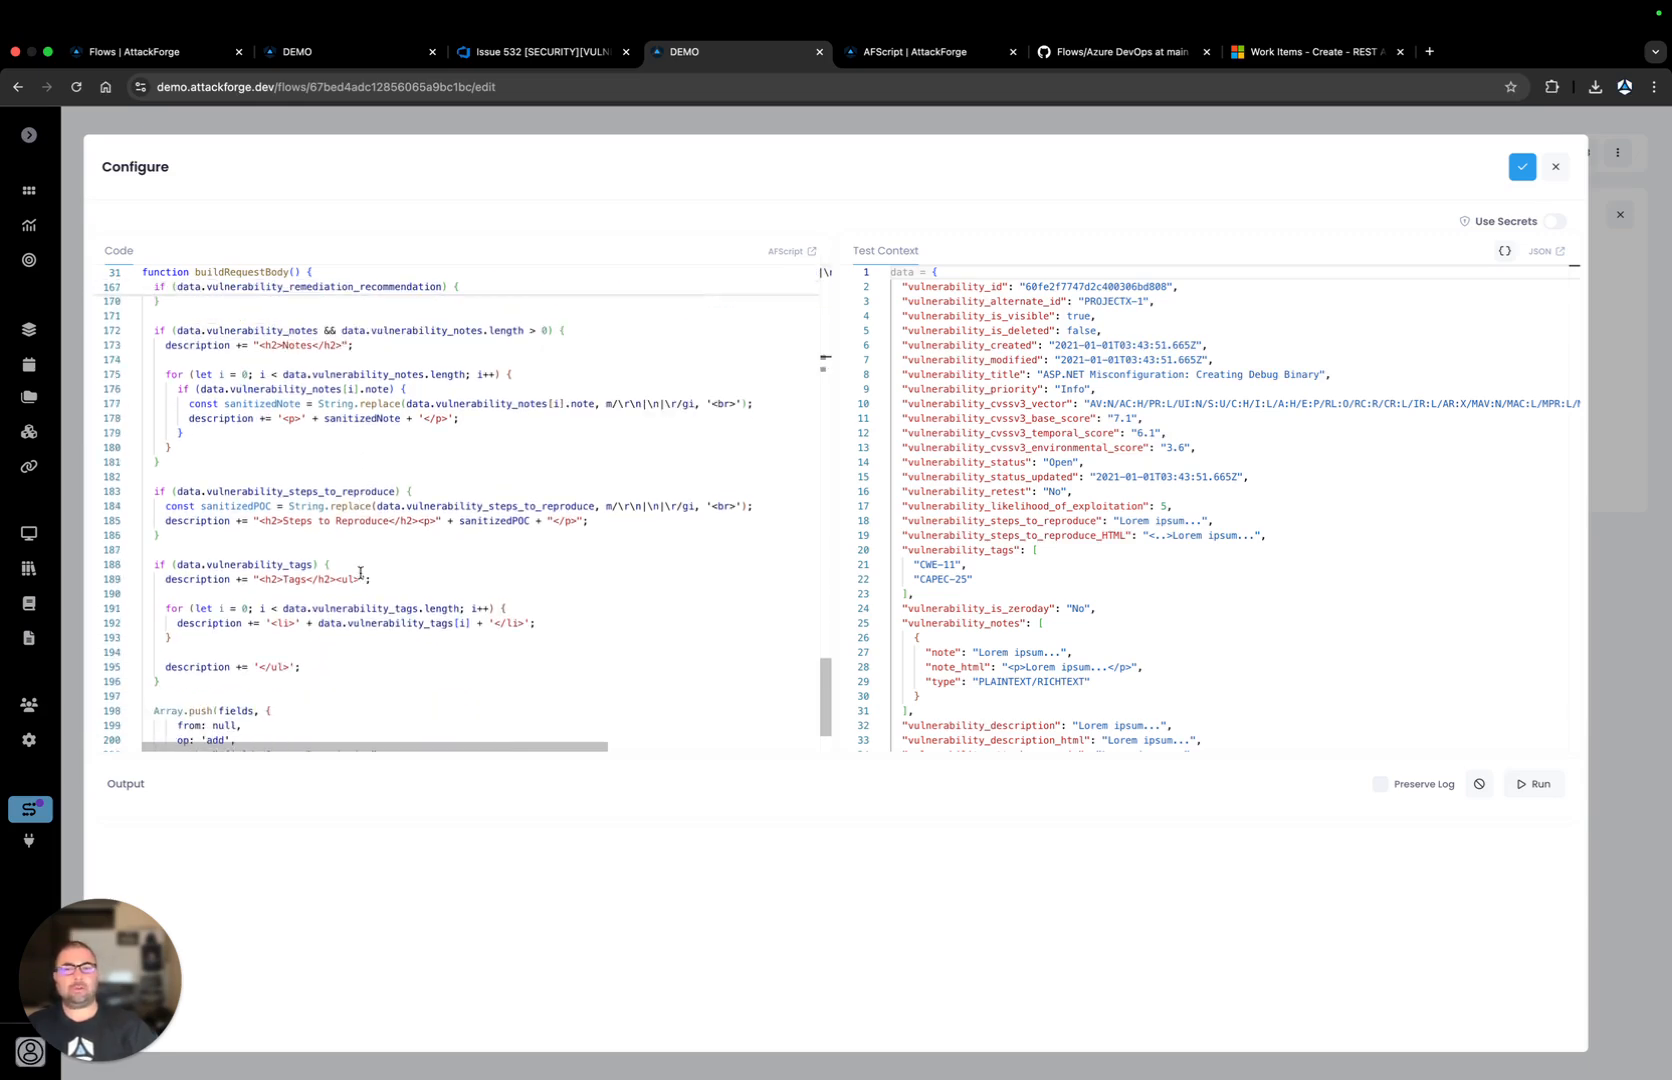
{"action": "scroll", "coordinate": [361, 573], "scroll_direction": "down", "scroll_amount": 1}
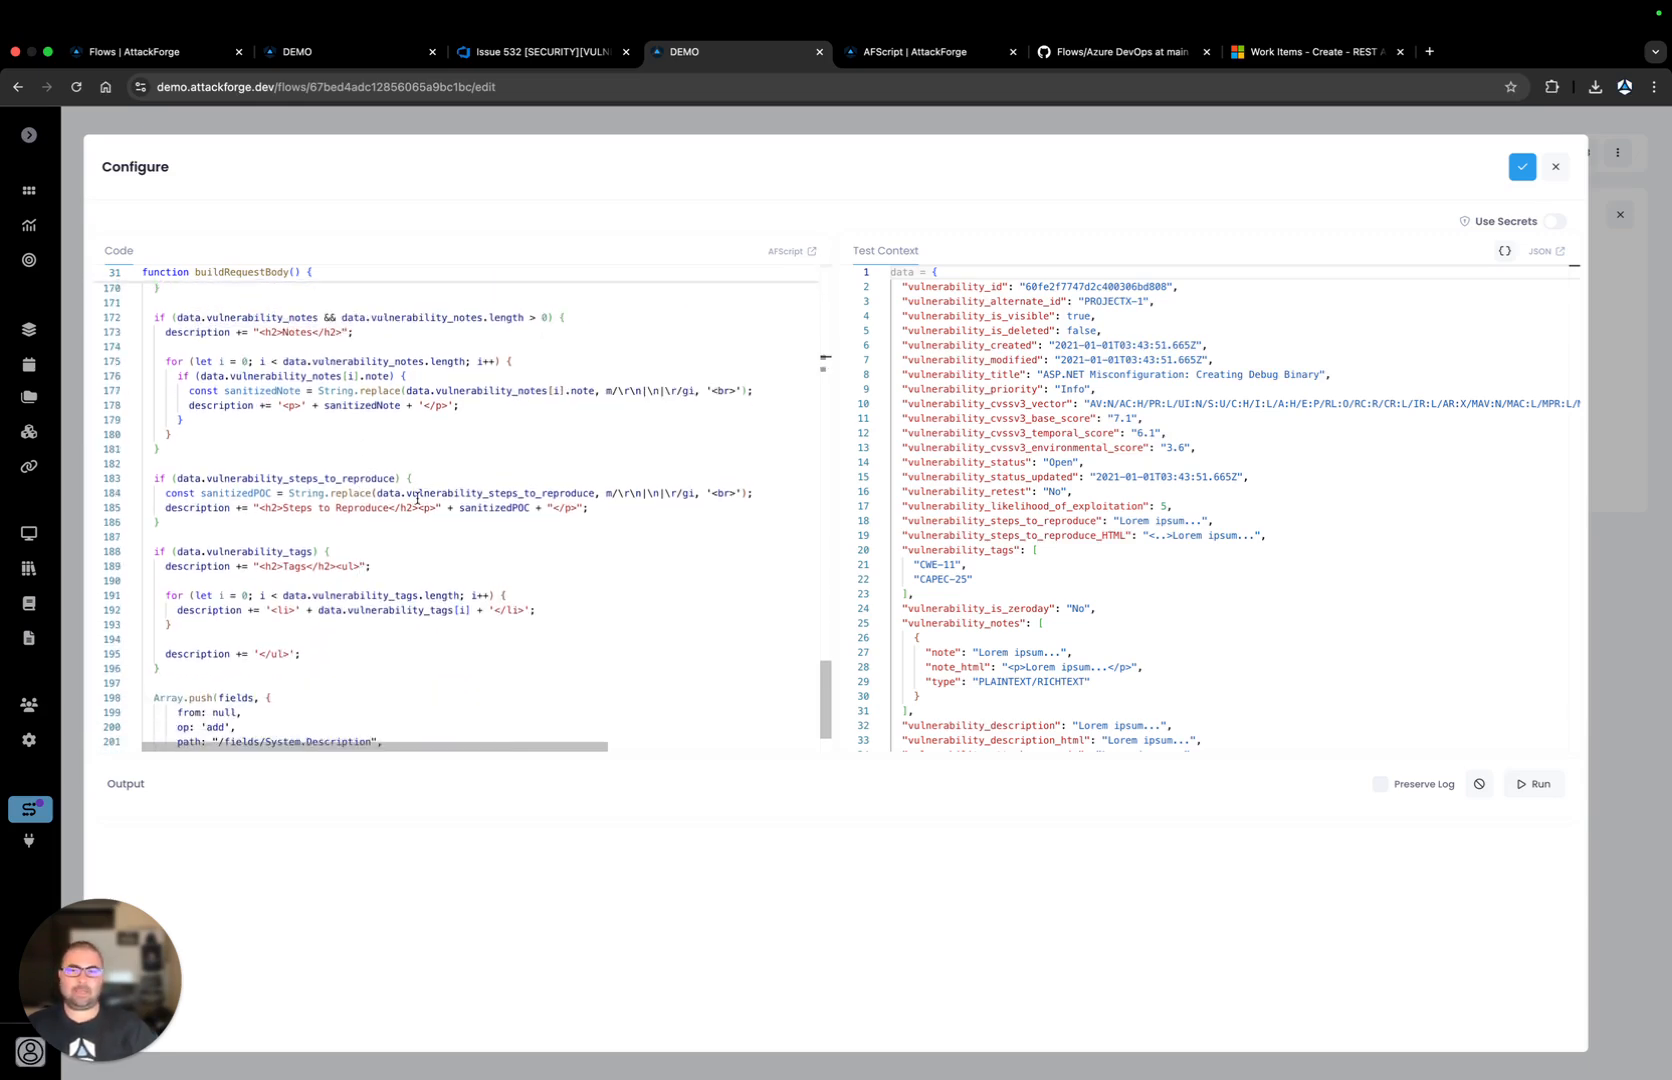
{"action": "scroll", "coordinate": [393, 521], "scroll_direction": "down", "scroll_amount": 2}
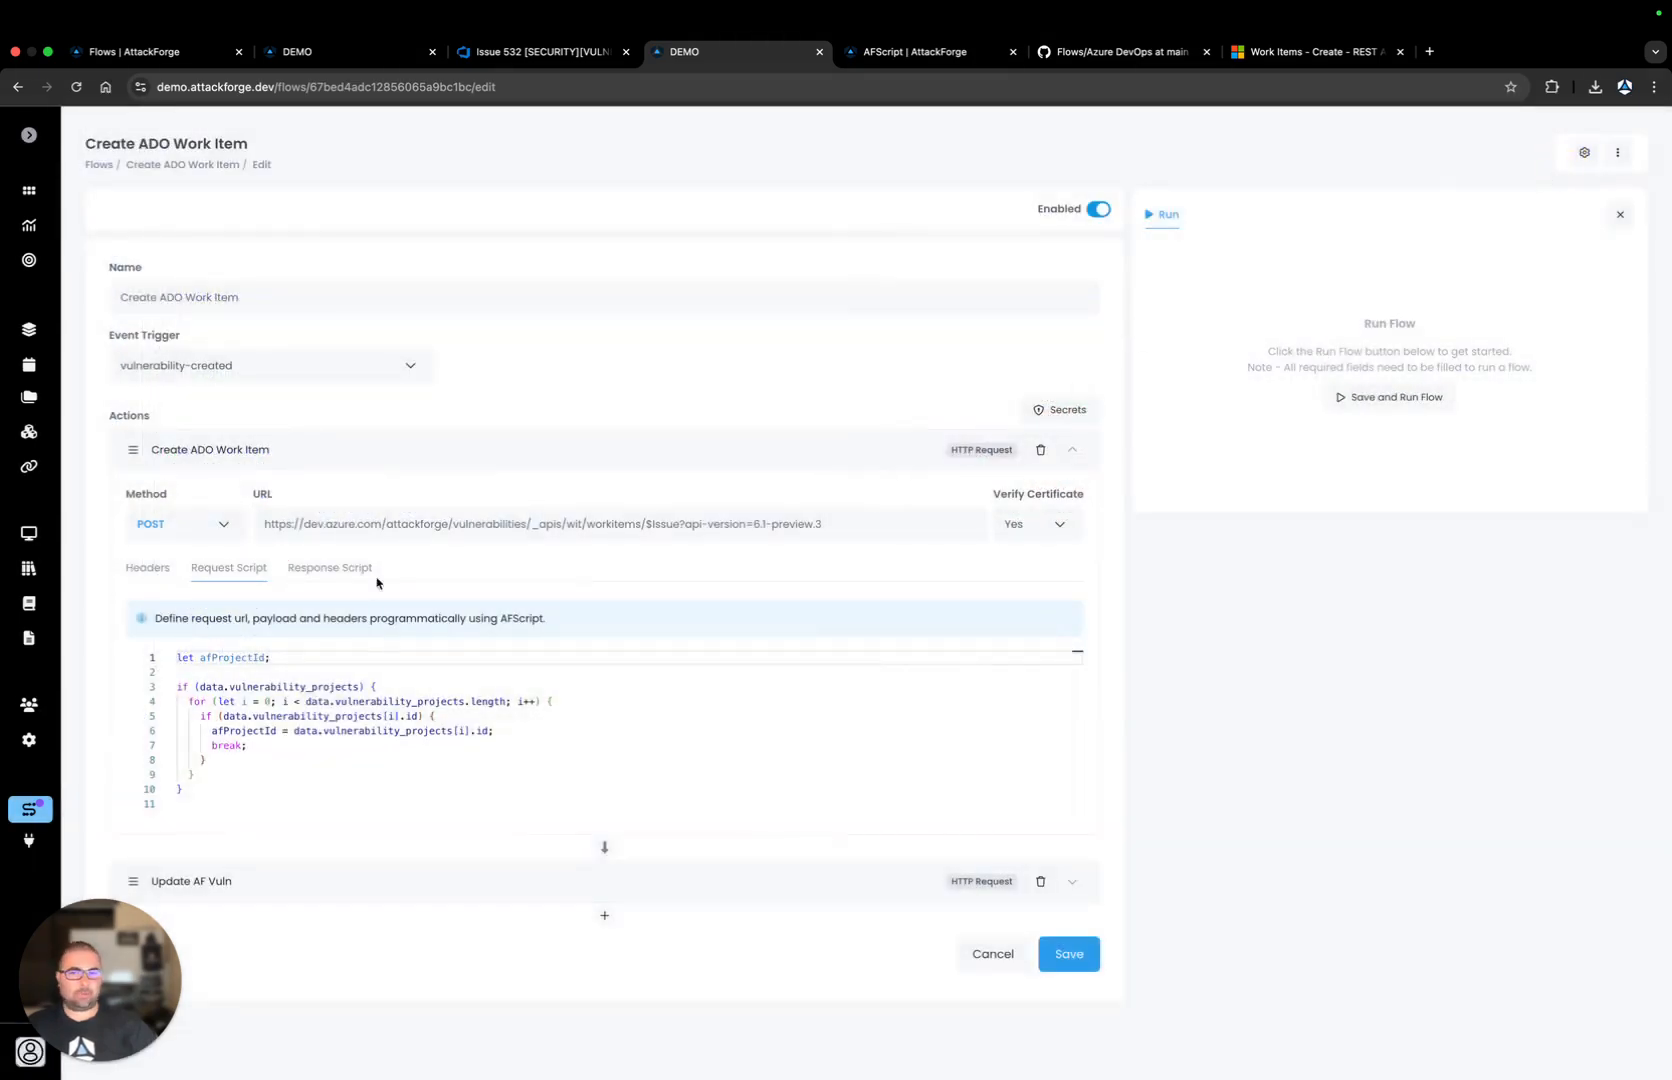
Open the Create ADO Work Item action's response script and locate the id field in Microsoft's Create work item sample response
{"action": "left_click", "coordinate": [335, 568]}
{"action": "left_click", "coordinate": [339, 715]}
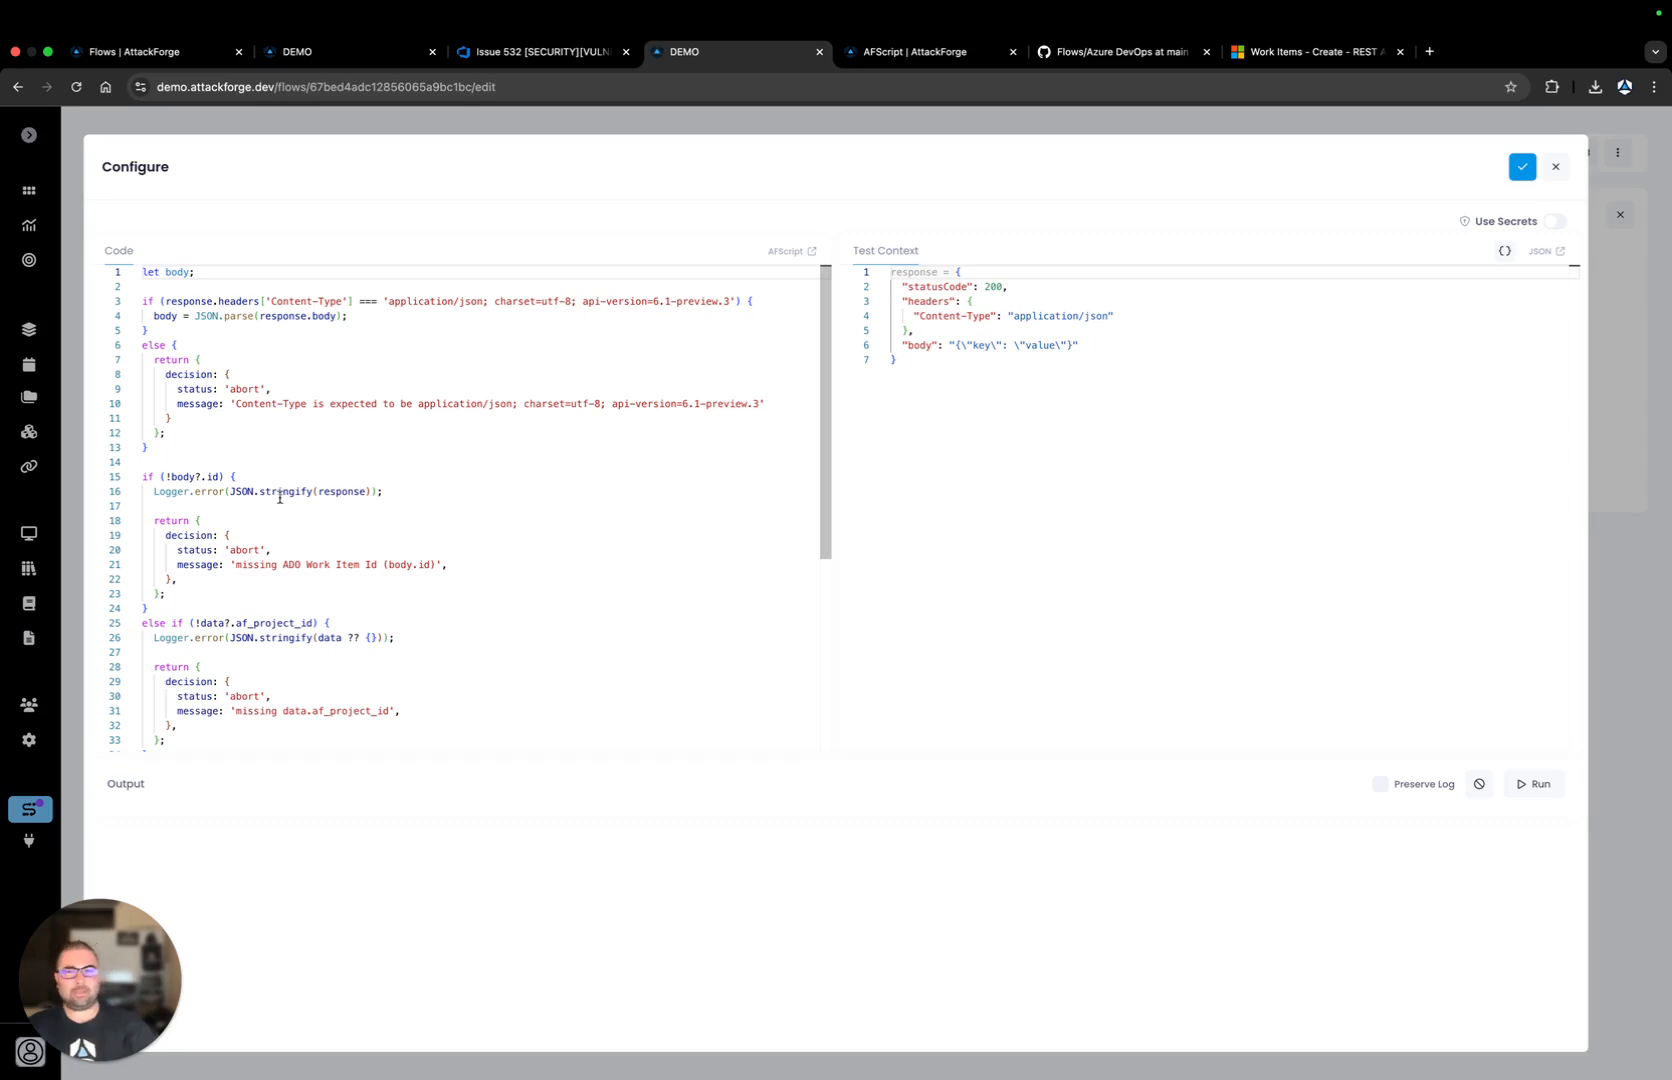
{"action": "left_click", "coordinate": [1268, 58]}
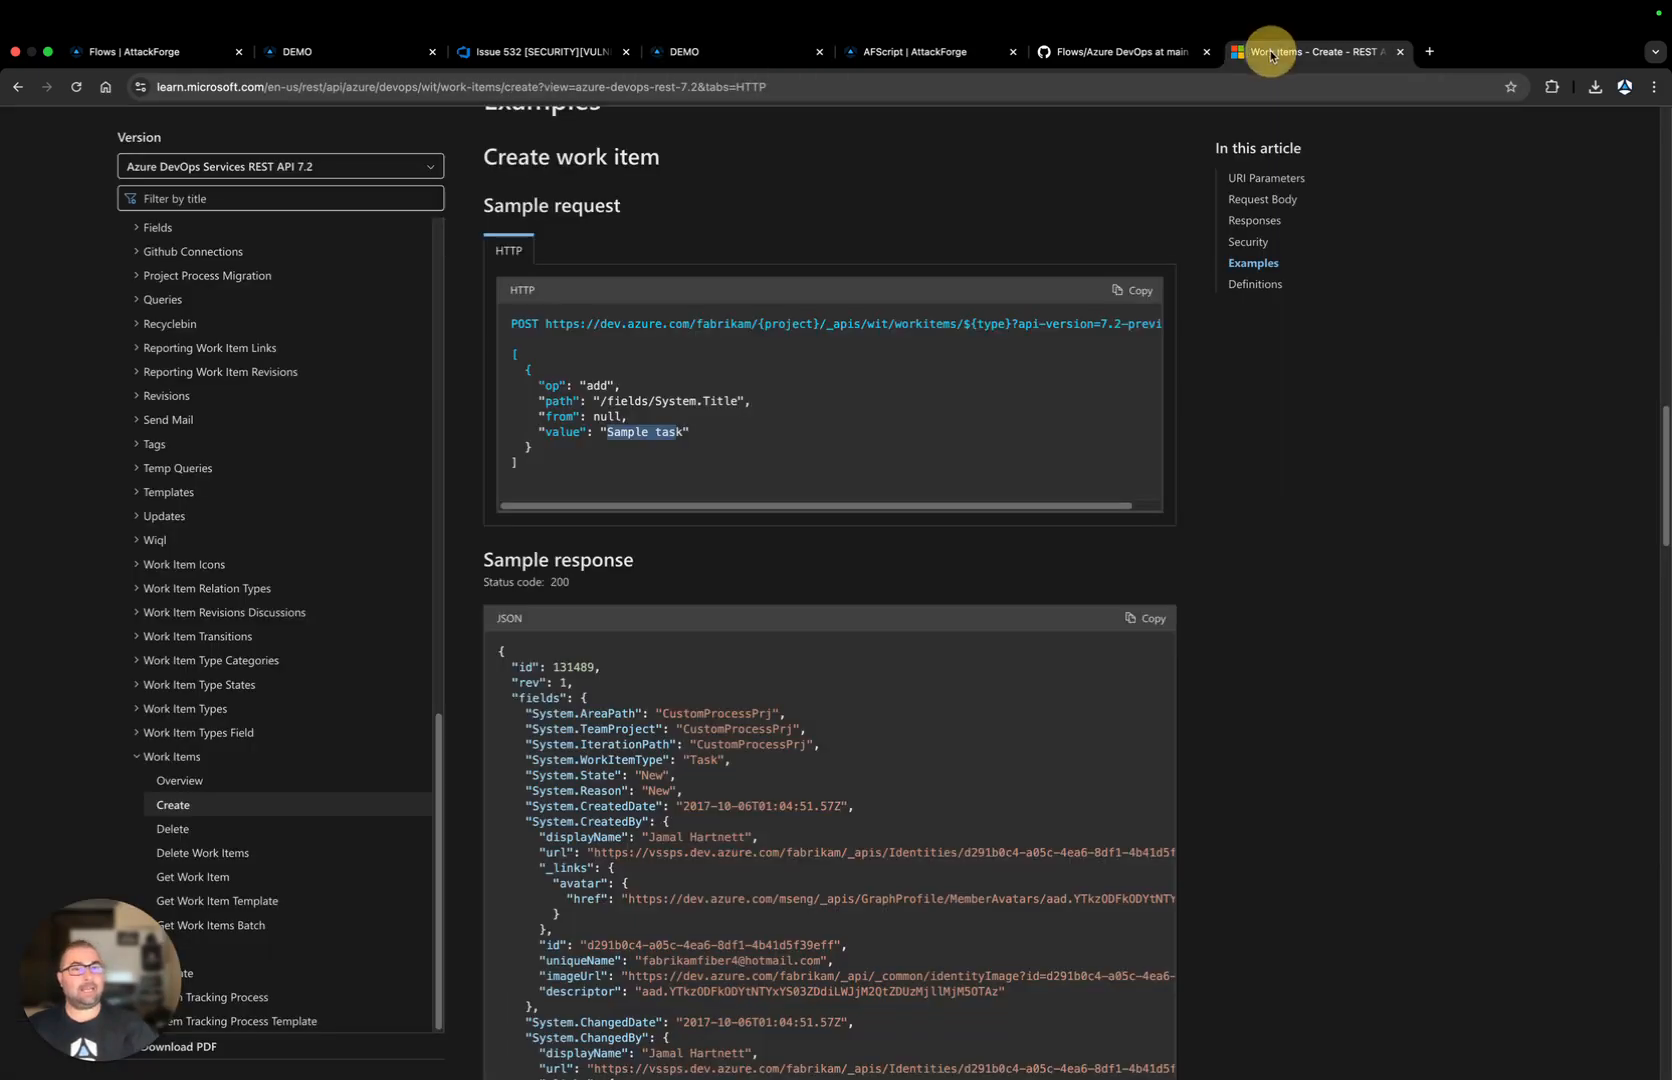
{"action": "double_click", "coordinate": [525, 667]}
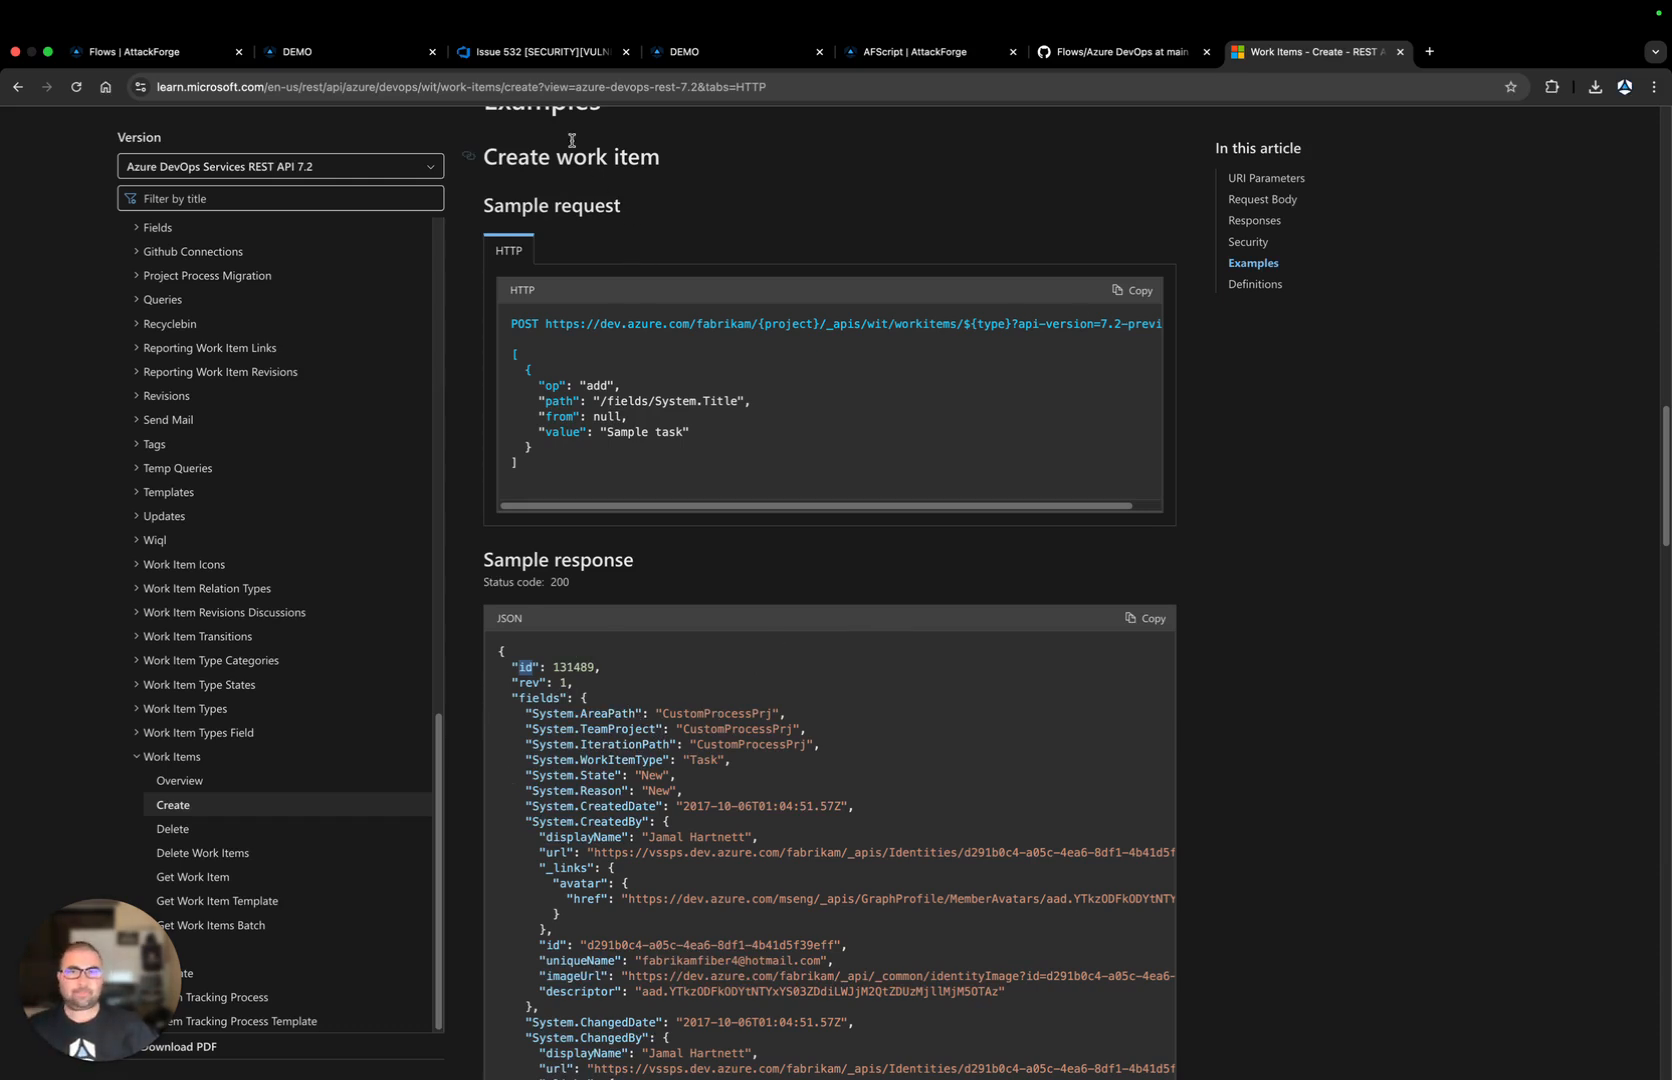
Examine the response script's missing work item id check, and look up the Logging section of the AFScript documentation
{"action": "left_click", "coordinate": [727, 58]}
{"action": "scroll", "coordinate": [244, 490], "scroll_direction": "down", "scroll_amount": 3}
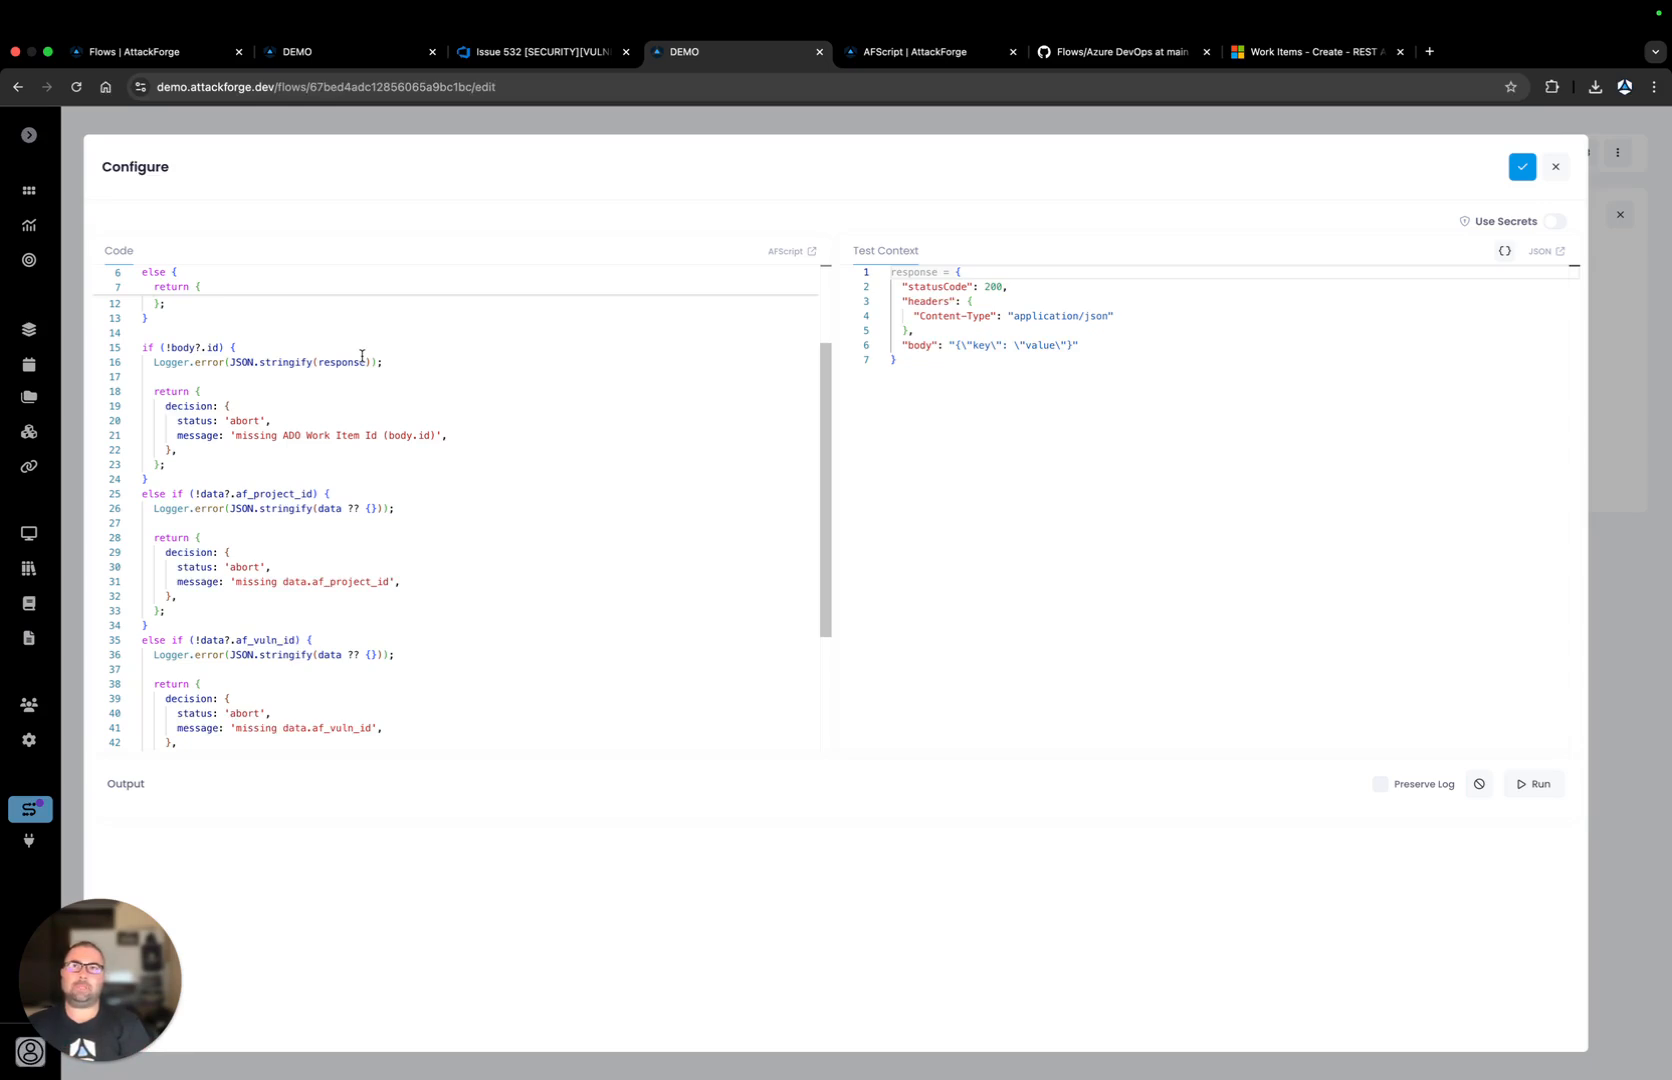
{"action": "left_click", "coordinate": [869, 53]}
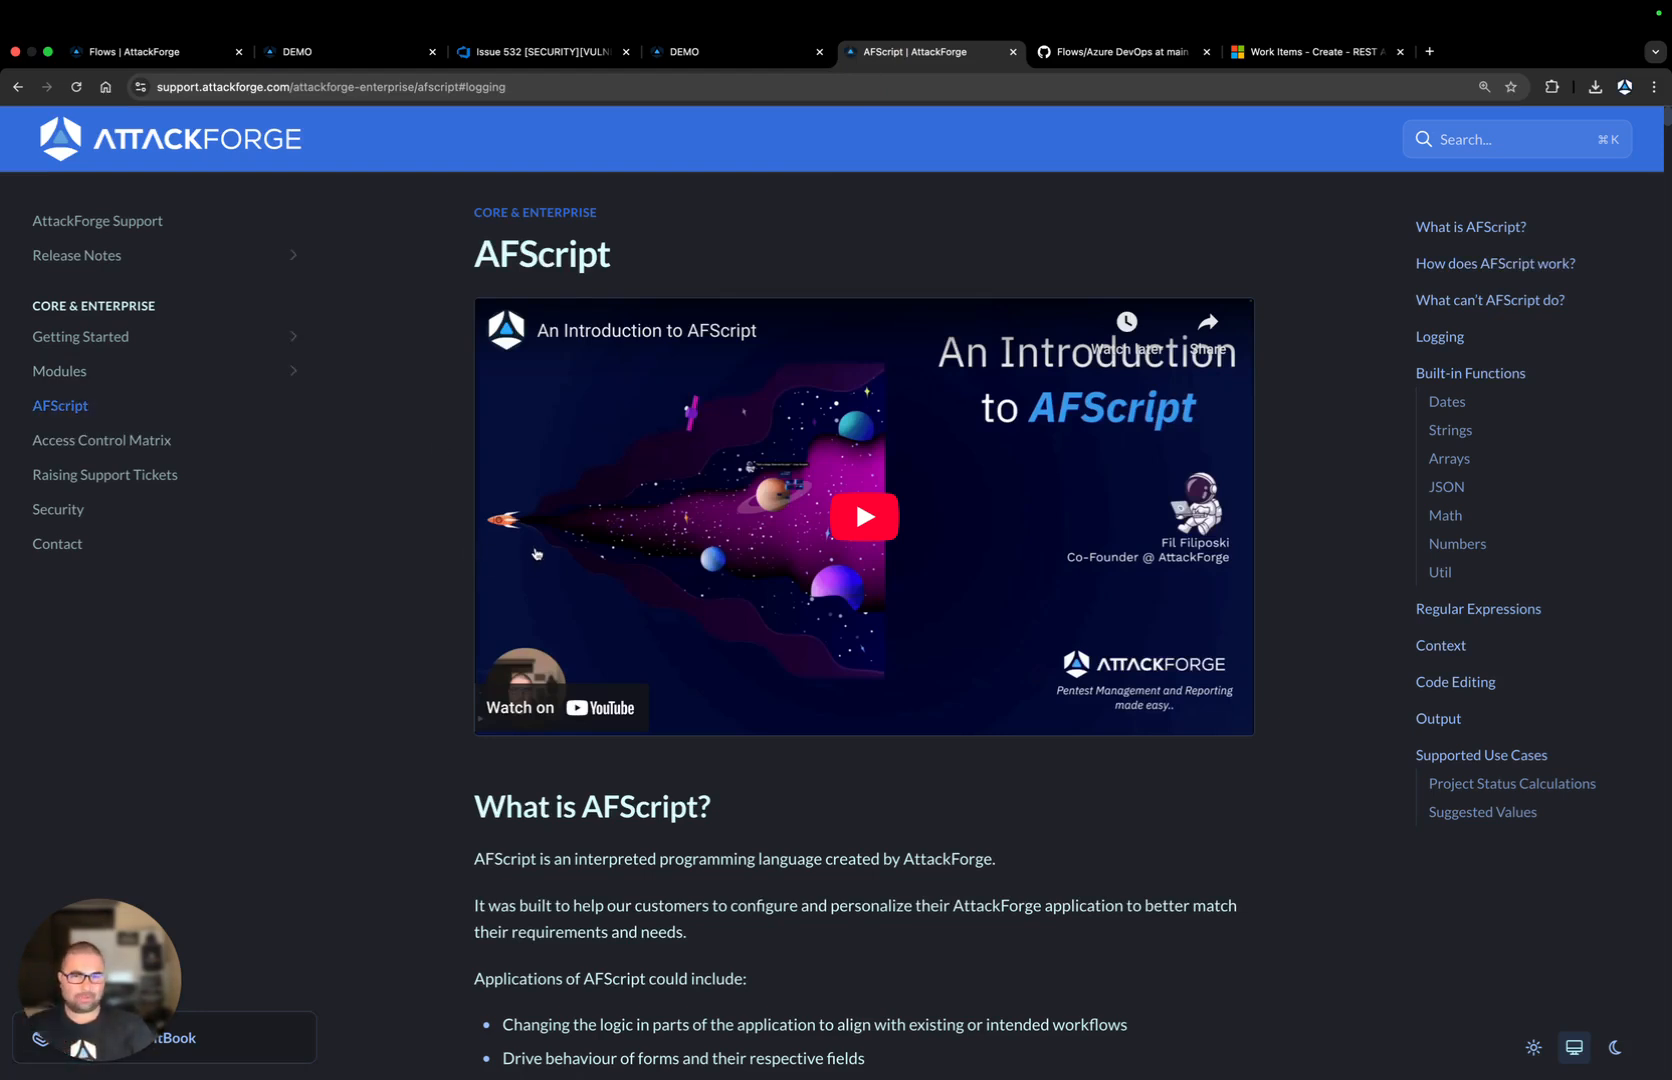
{"action": "left_click", "coordinate": [1441, 345]}
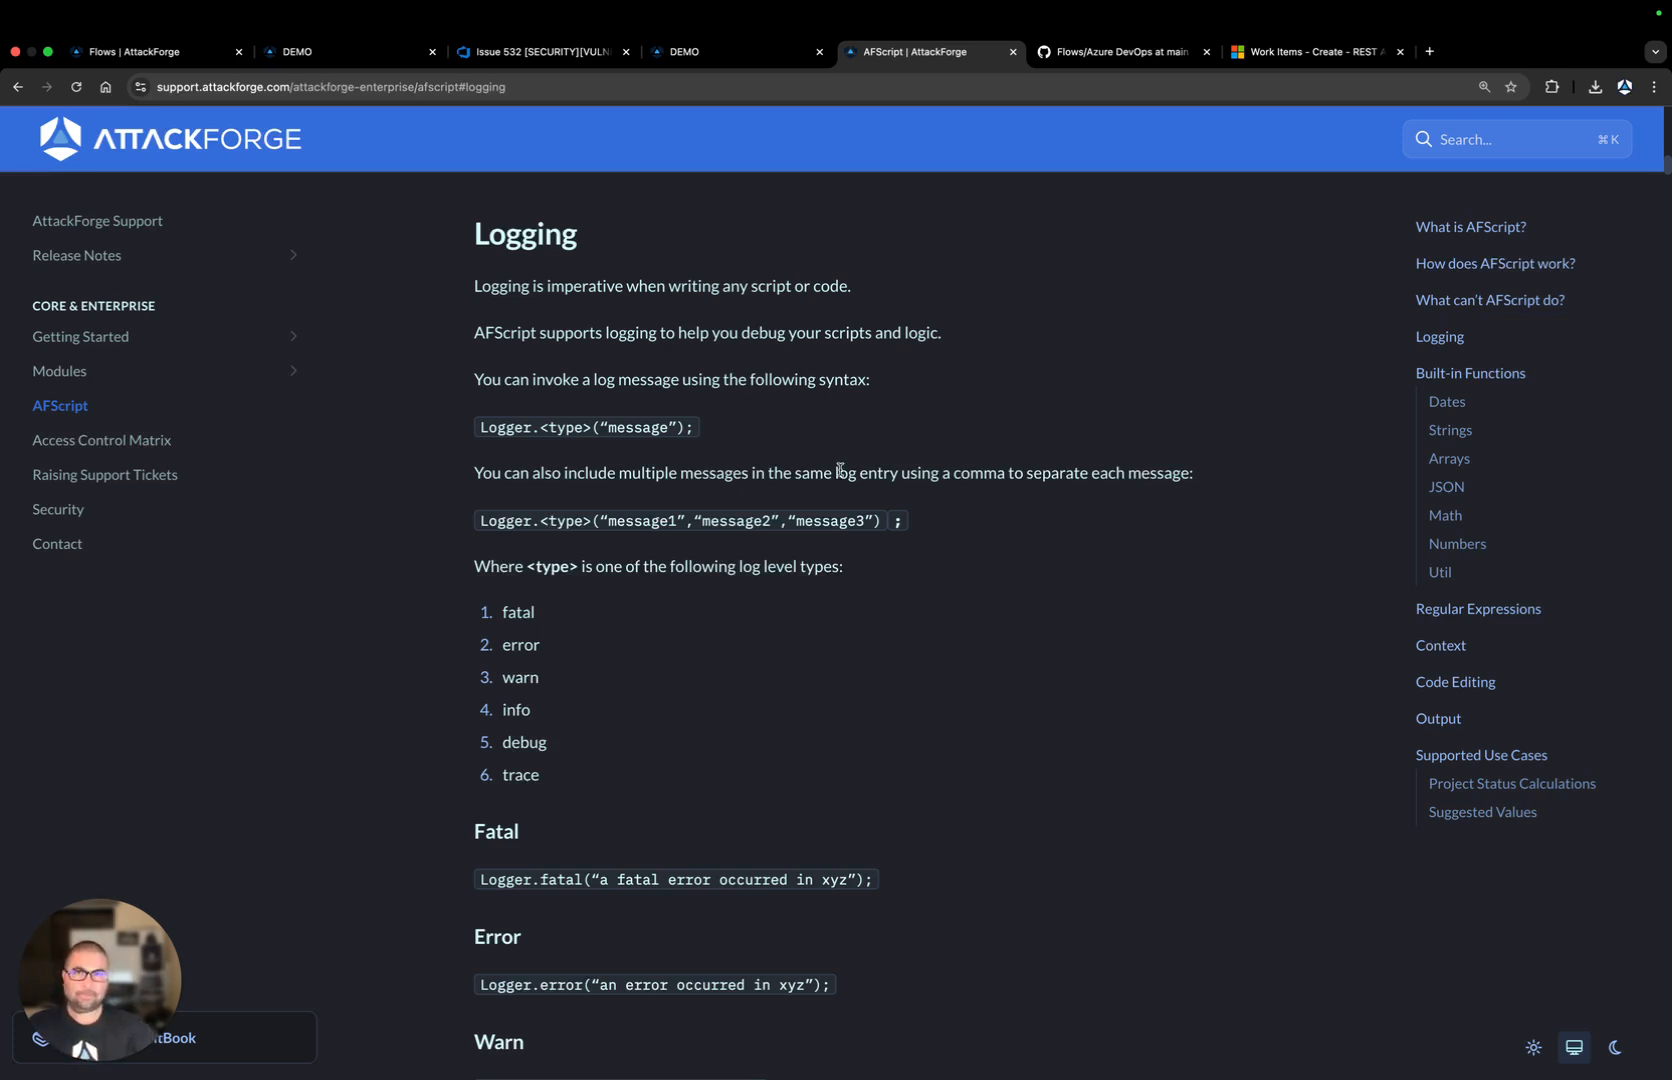
Return to the response script and examine its remaining abort checks and the project, vulnerability and work item ids it returns
{"action": "left_click", "coordinate": [744, 64]}
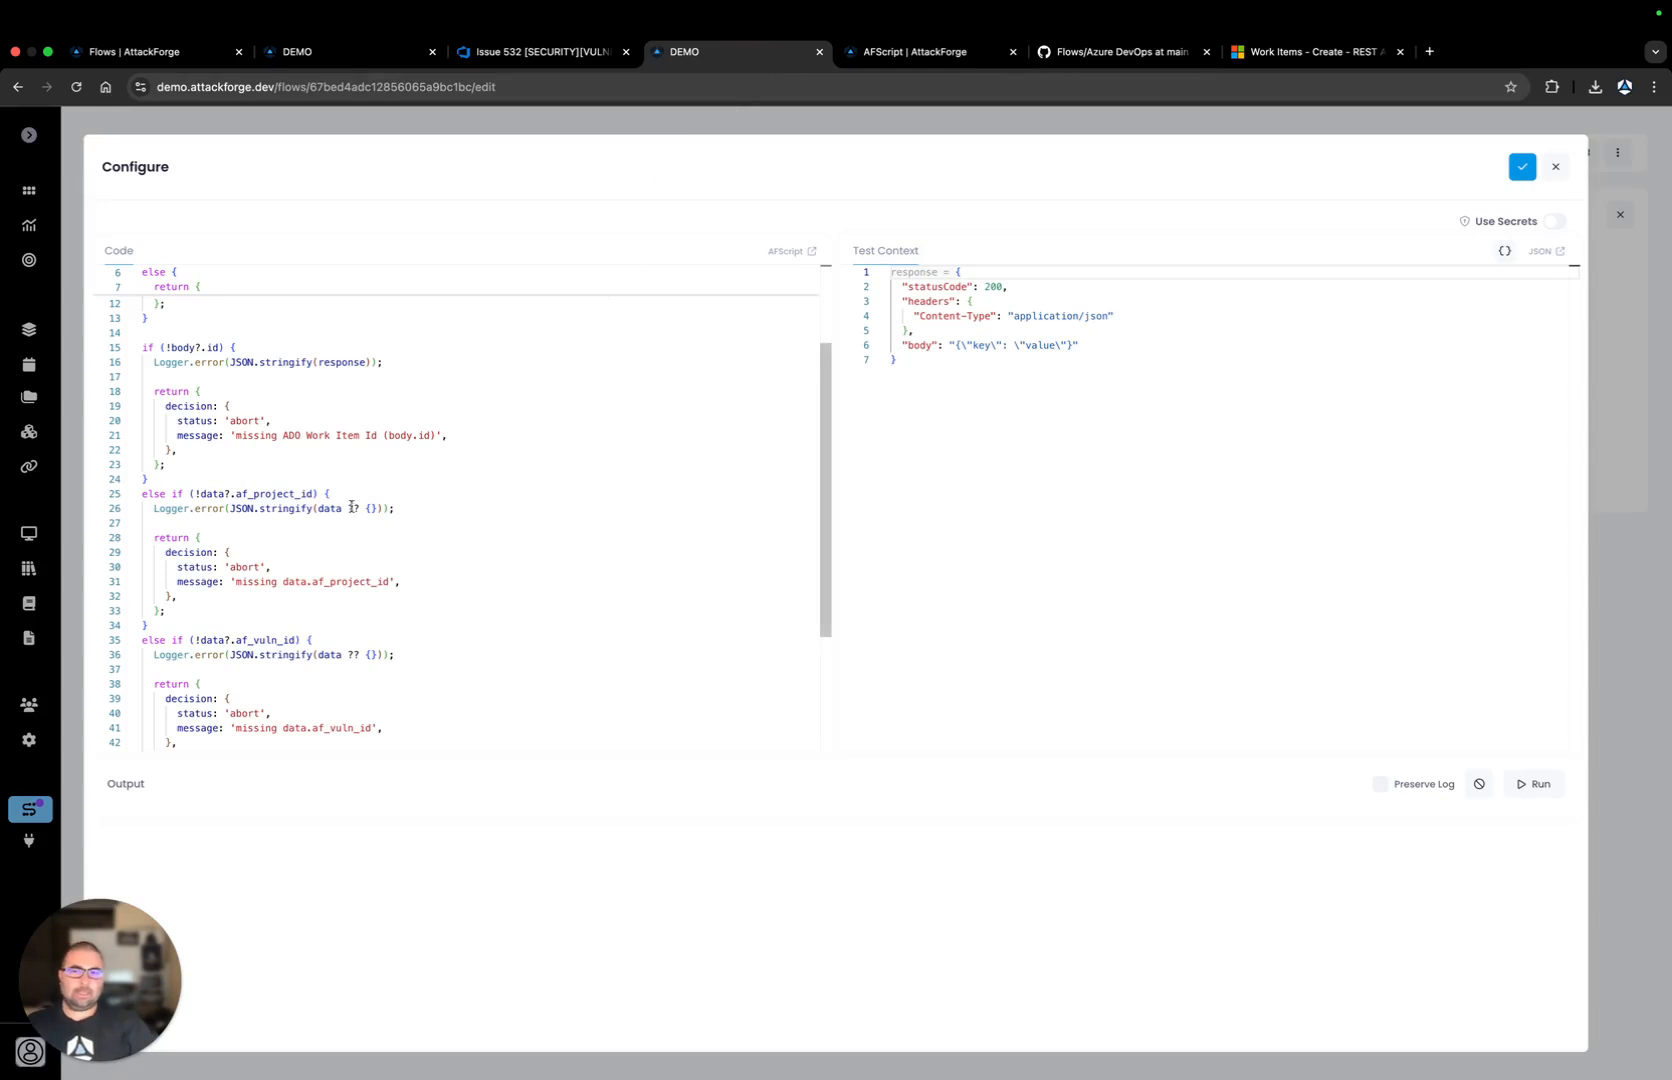
{"action": "scroll", "coordinate": [350, 450], "scroll_direction": "down", "scroll_amount": 4}
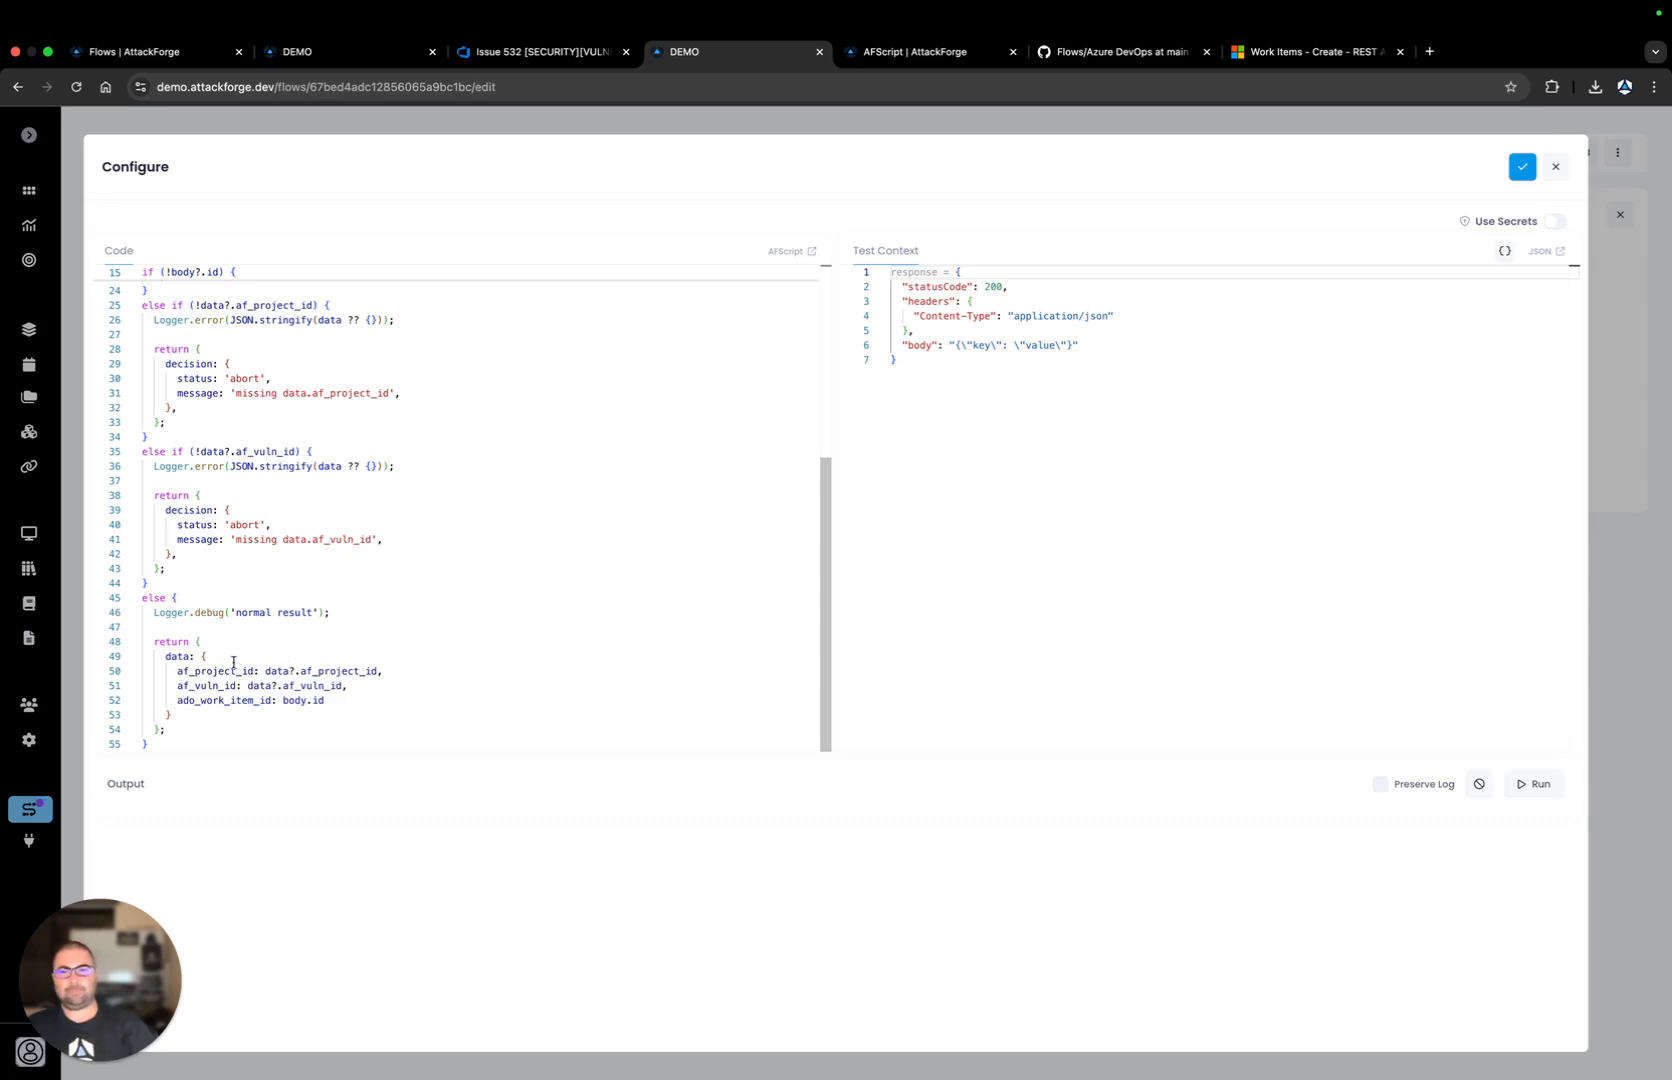
{"action": "left_click_drag", "start_coordinate": [177, 700], "coordinate": [328, 700]}
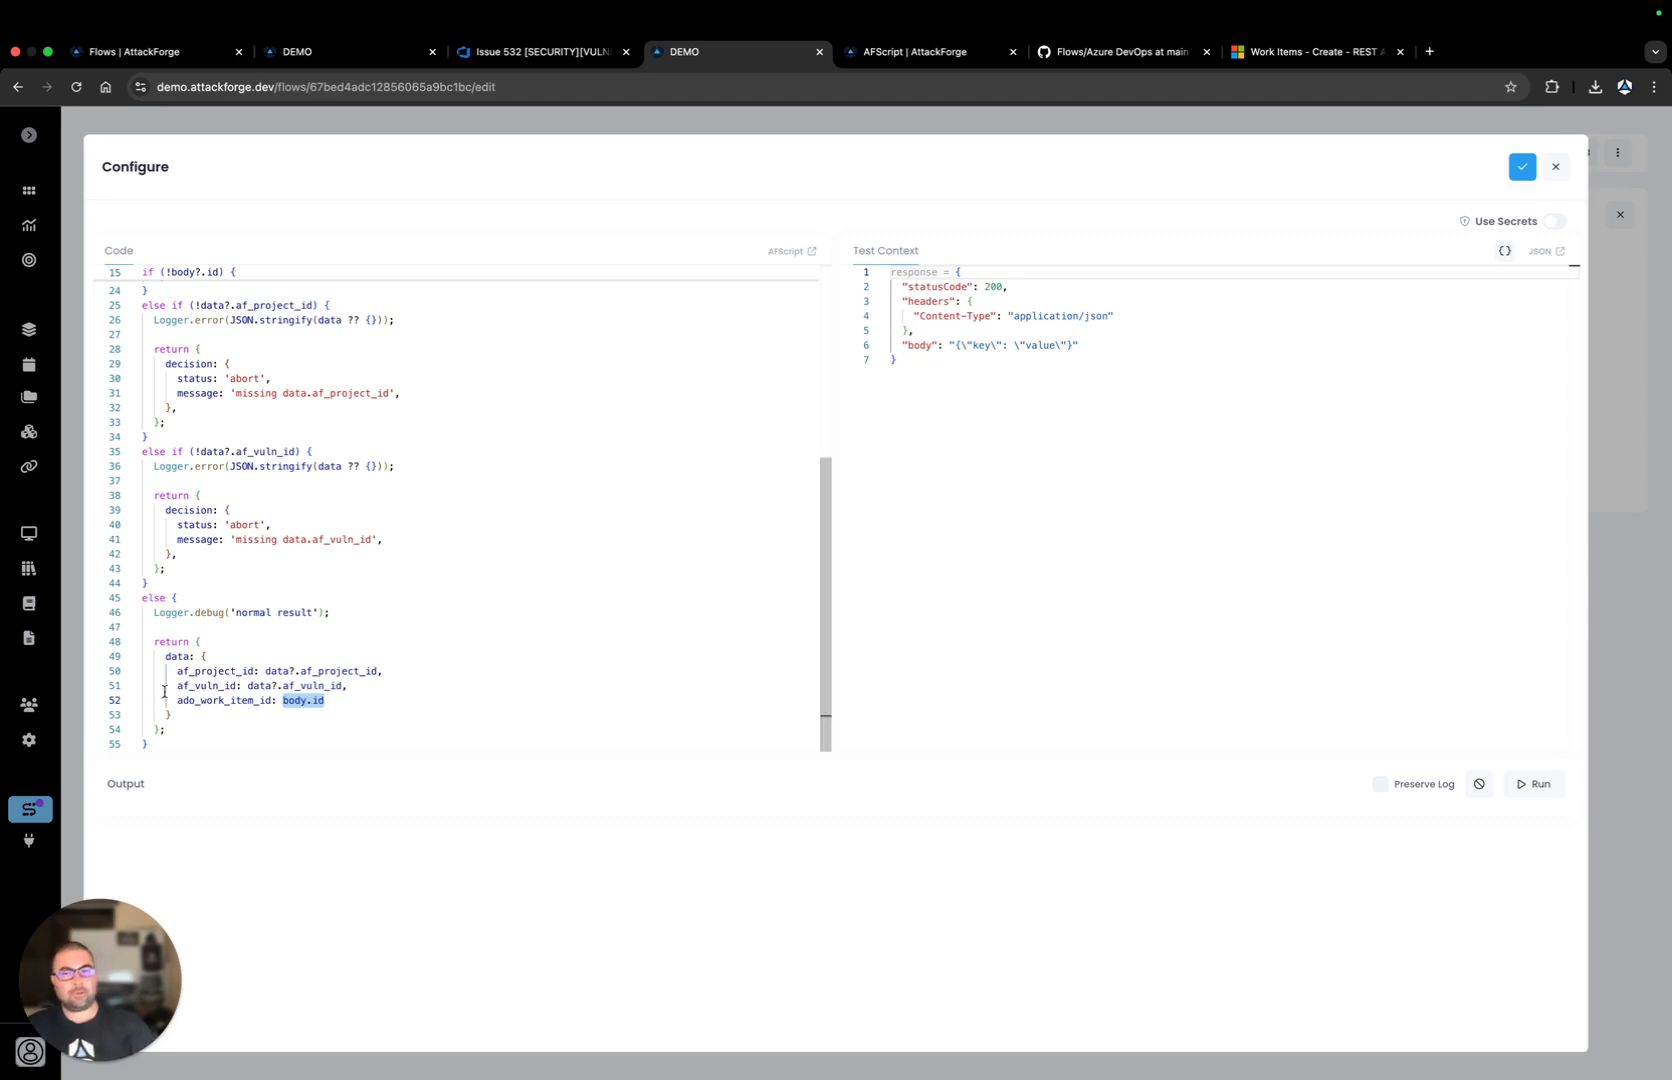
{"action": "left_click_drag", "start_coordinate": [178, 671], "coordinate": [230, 686]}
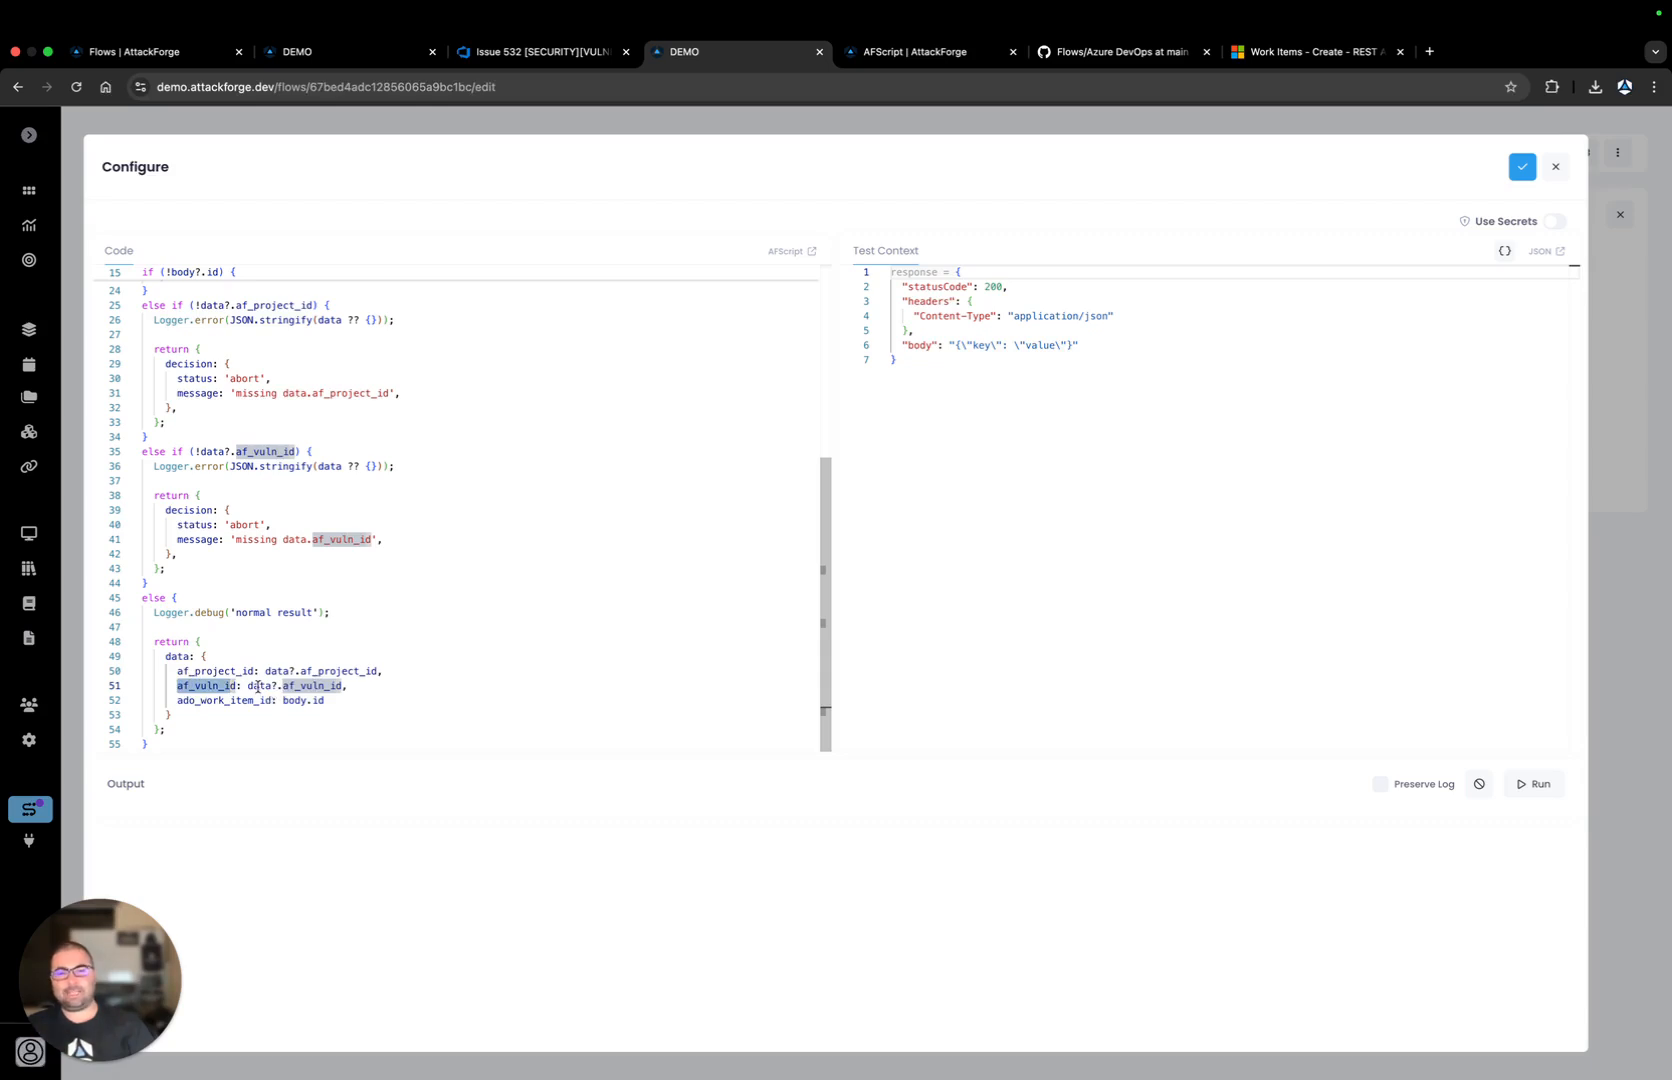
Close the response script, collapse the Create ADO Work Item action and expand the Update AF Vuln action
{"action": "left_click", "coordinate": [1556, 168]}
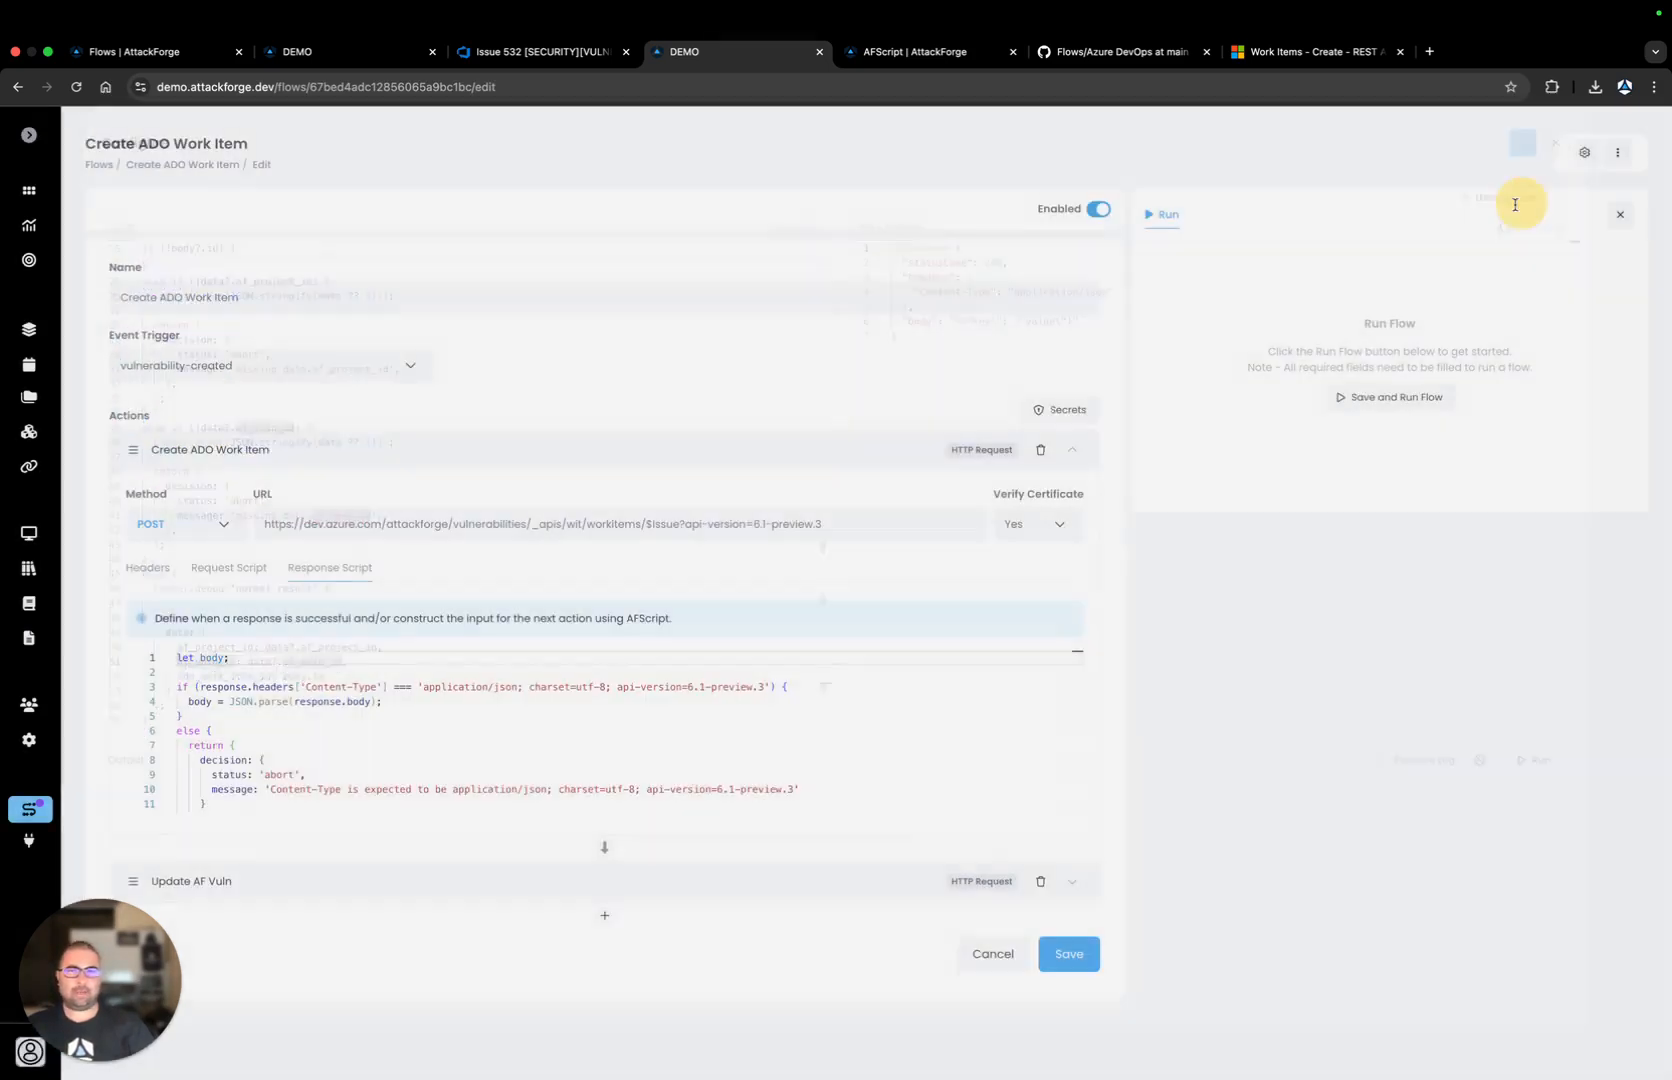
{"action": "left_click", "coordinate": [516, 463]}
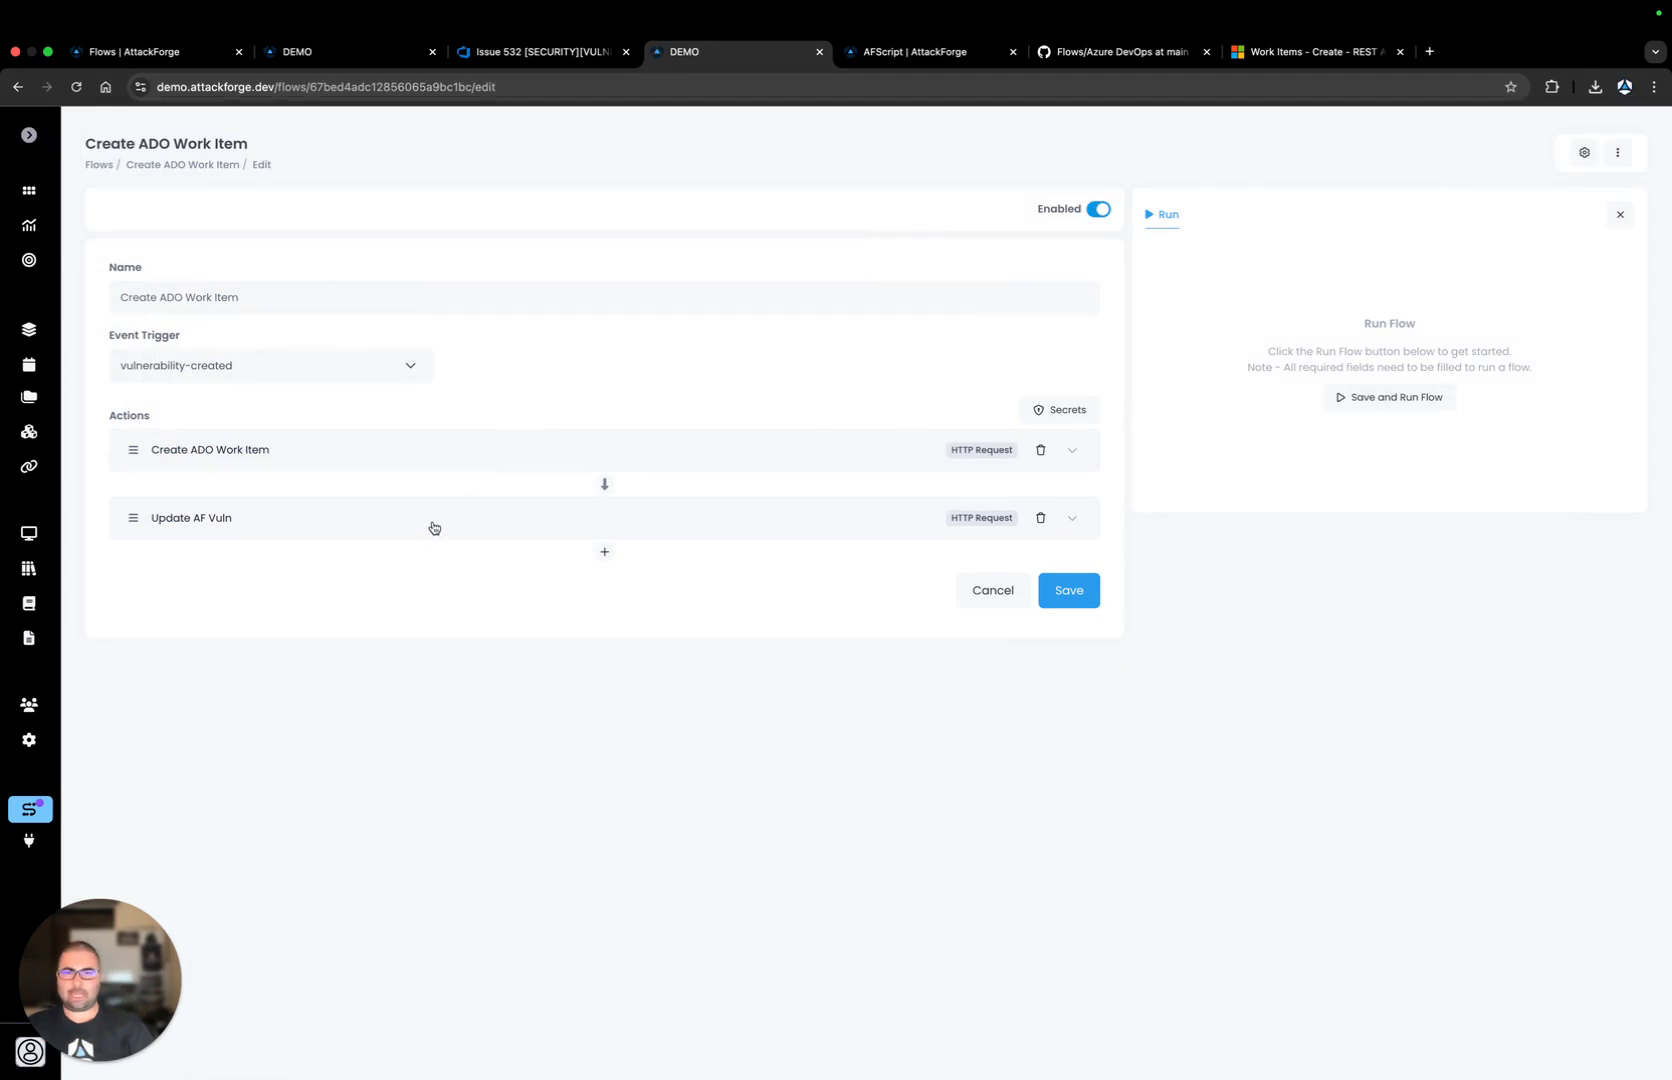
{"action": "left_click", "coordinate": [400, 530]}
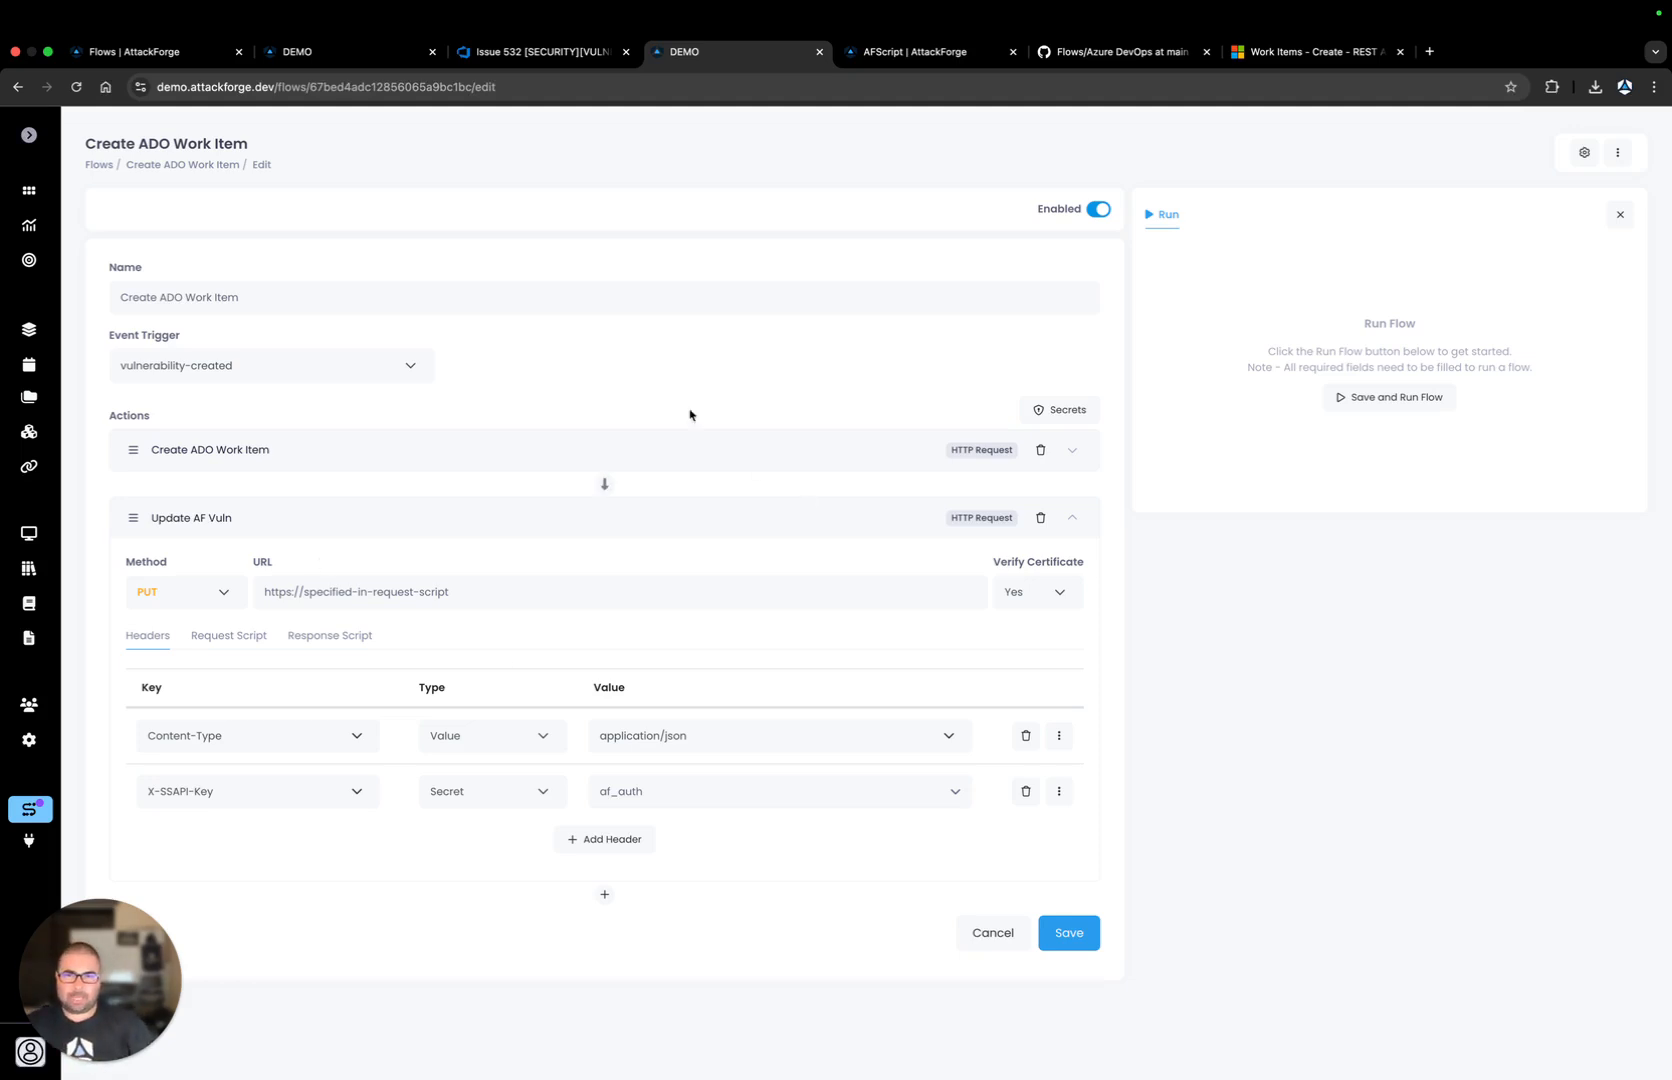
Switch to the Reflected Cross Site Scripting vulnerability and highlight the ADO Work Item Id value under Integrations
{"action": "left_click", "coordinate": [347, 52]}
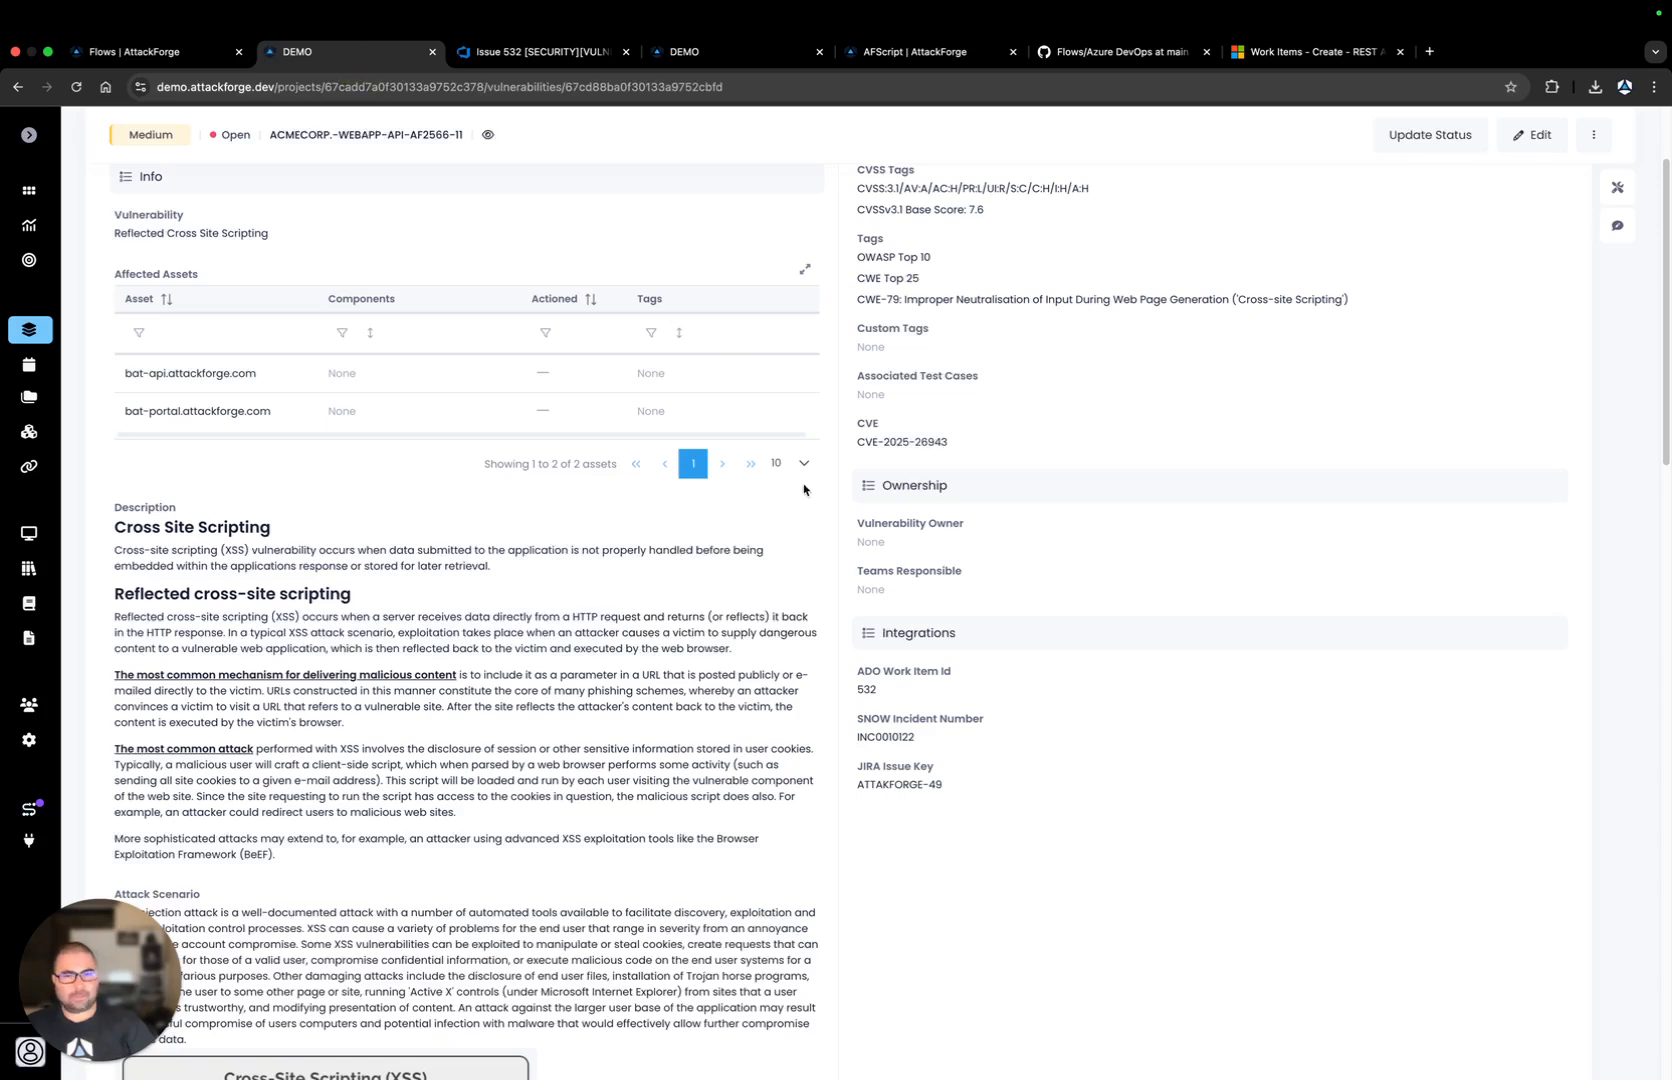
{"action": "scroll", "coordinate": [899, 699], "scroll_direction": "down", "scroll_amount": 1}
{"action": "scroll", "coordinate": [899, 699], "scroll_direction": "down", "scroll_amount": 1}
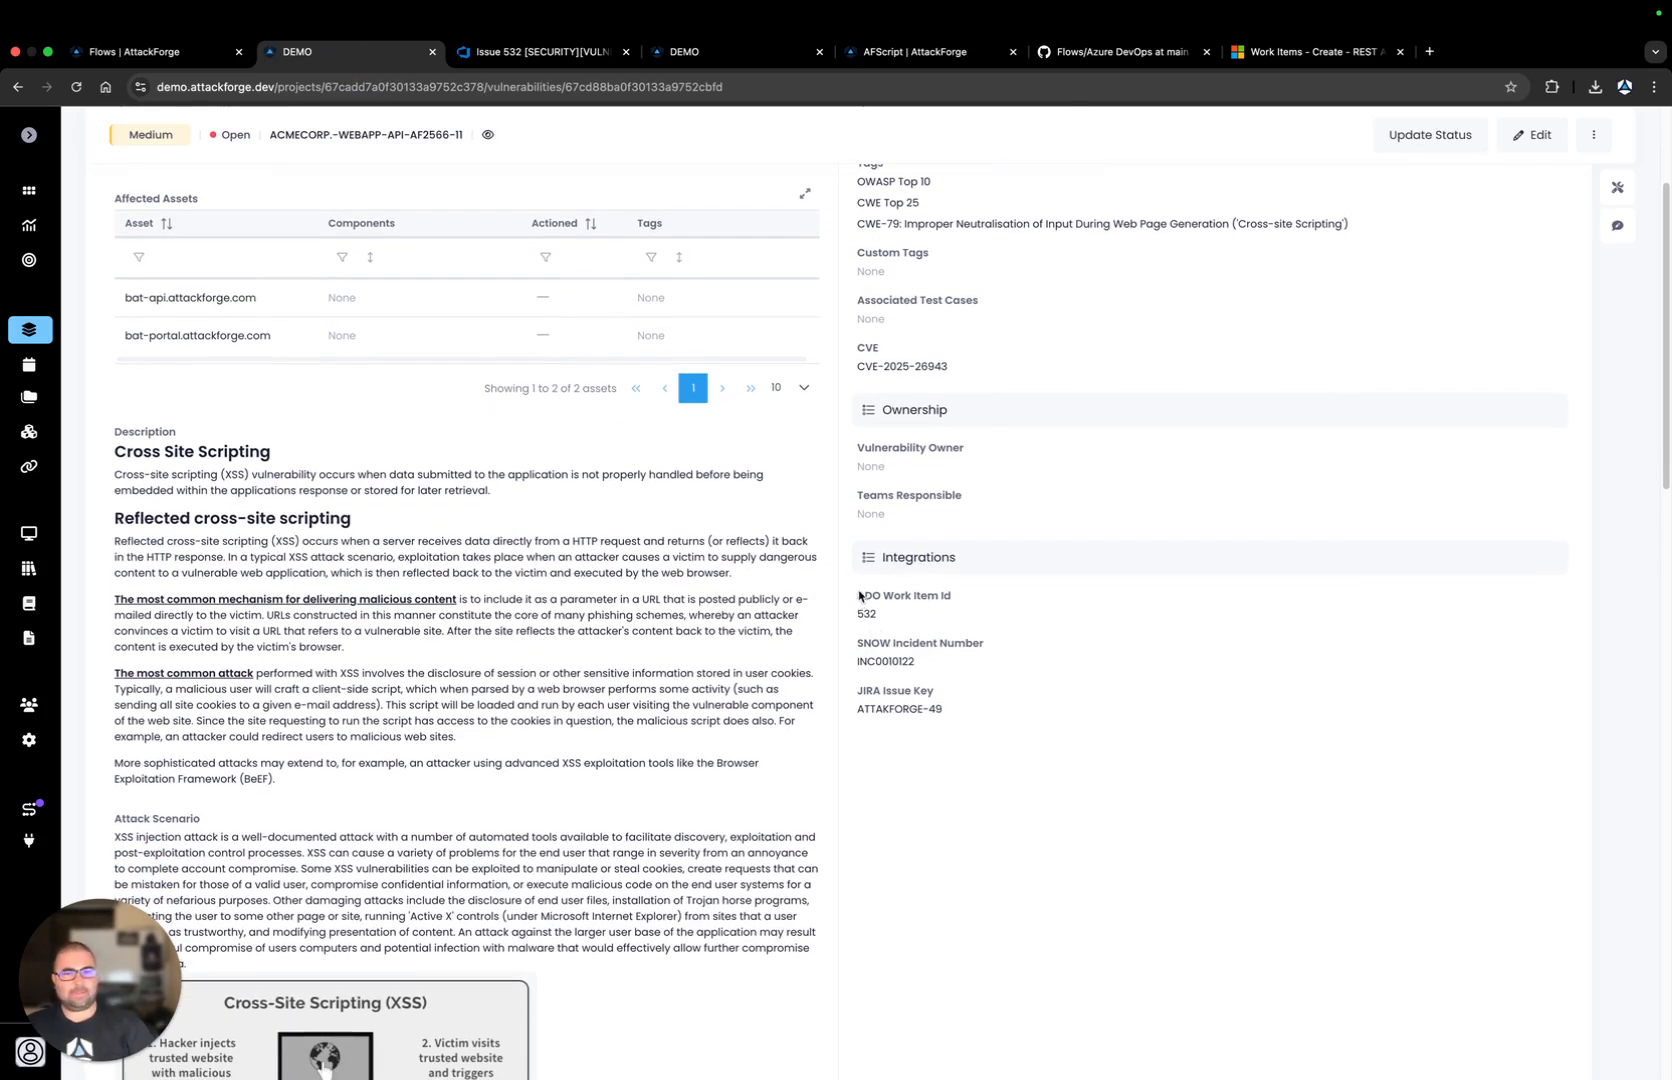
{"action": "left_click_drag", "start_coordinate": [858, 596], "coordinate": [993, 608]}
{"action": "left_click_drag", "start_coordinate": [858, 615], "coordinate": [889, 619]}
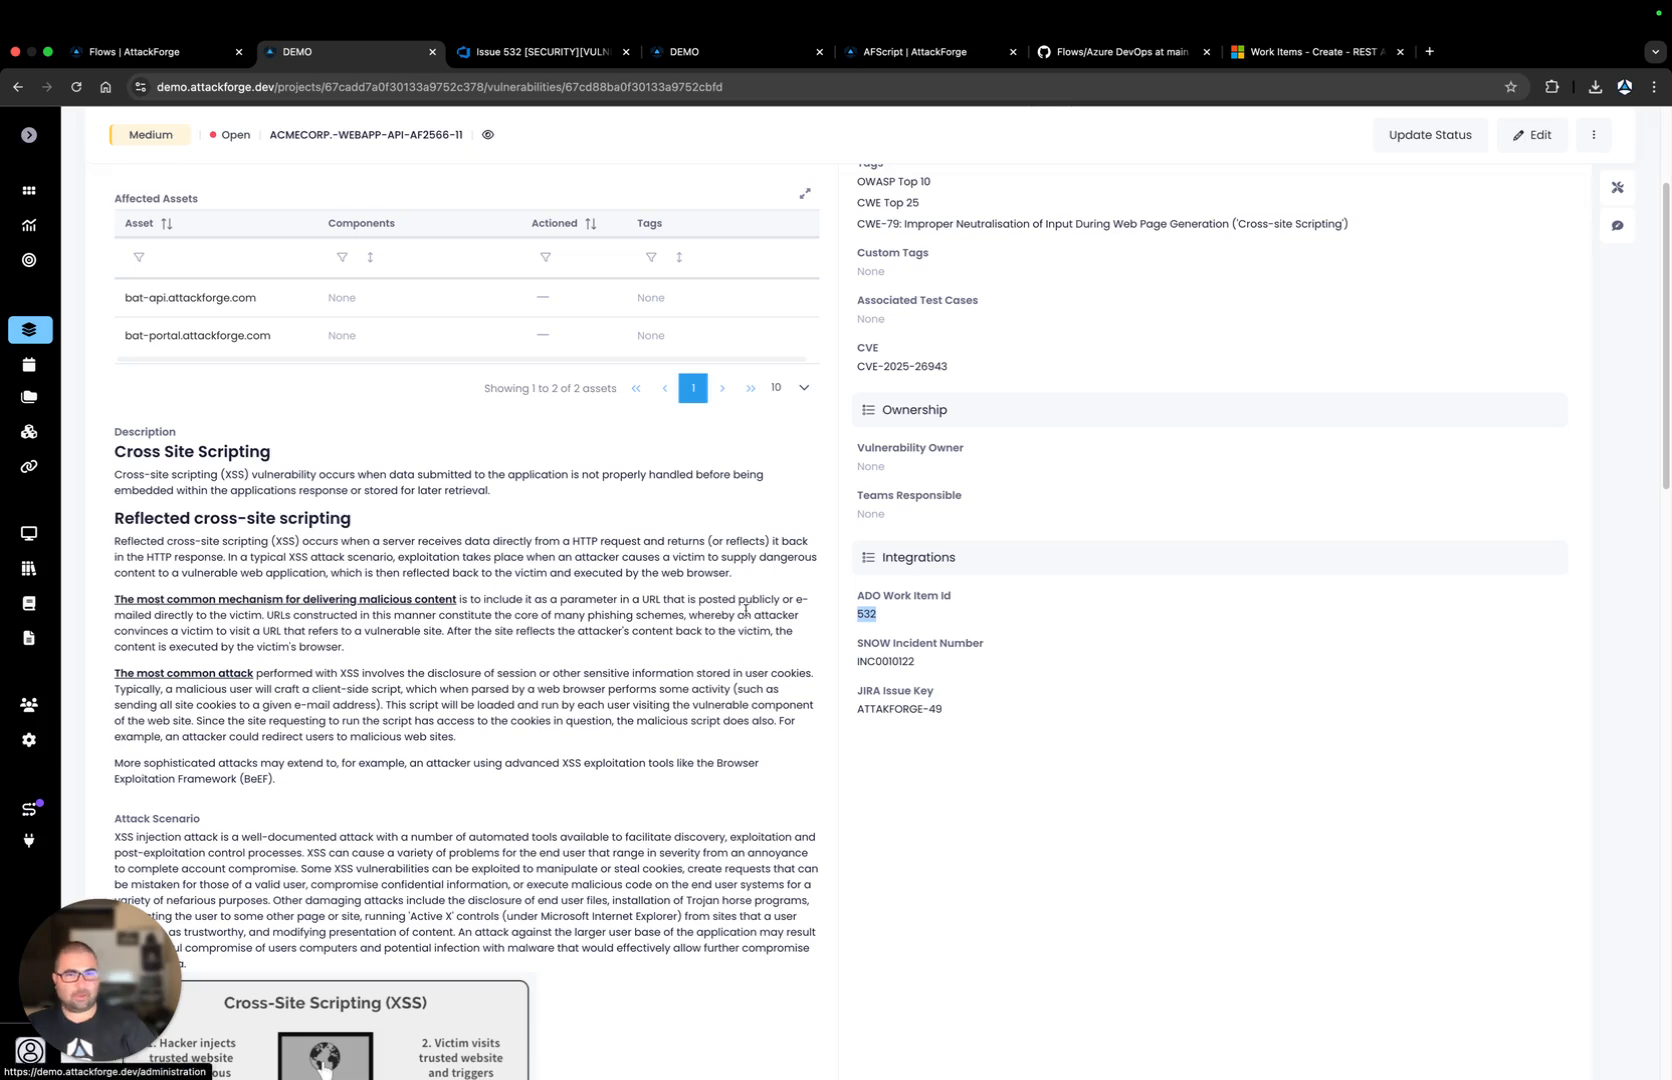
Open the administration settings for vulnerabilities and expand the form's Integrations section to view its custom fields
{"action": "left_click", "coordinate": [48, 743]}
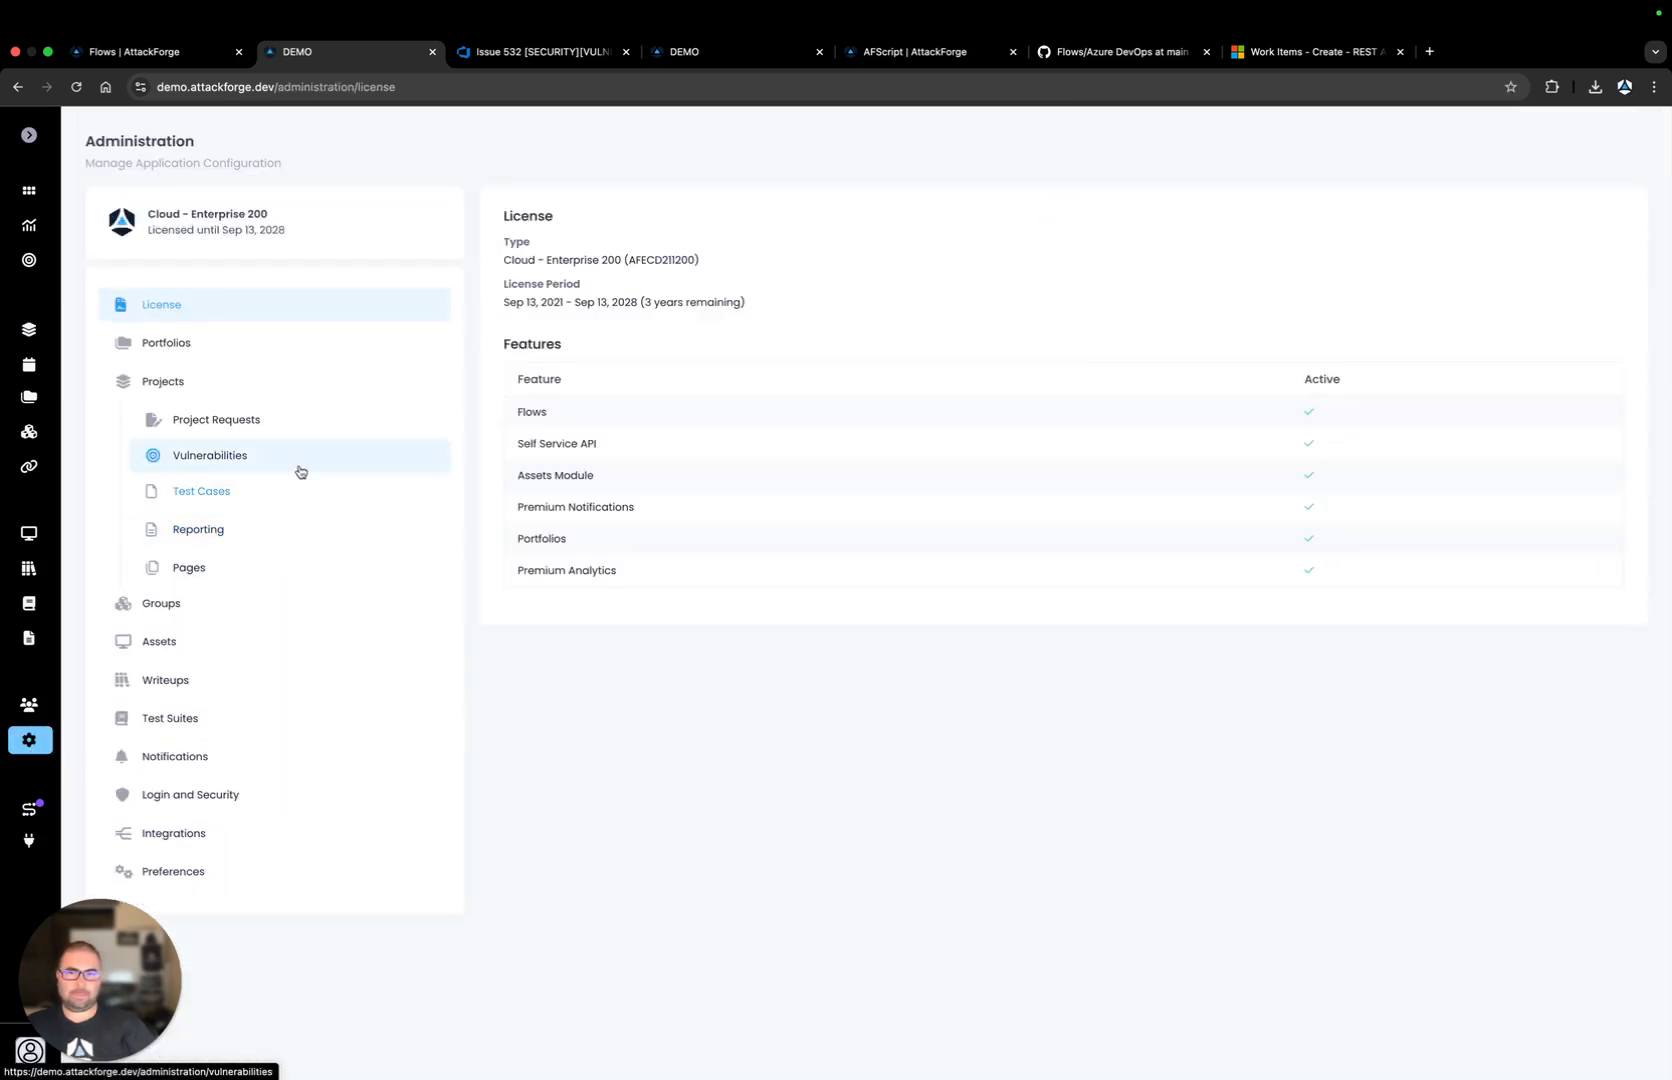
{"action": "left_click", "coordinate": [282, 466]}
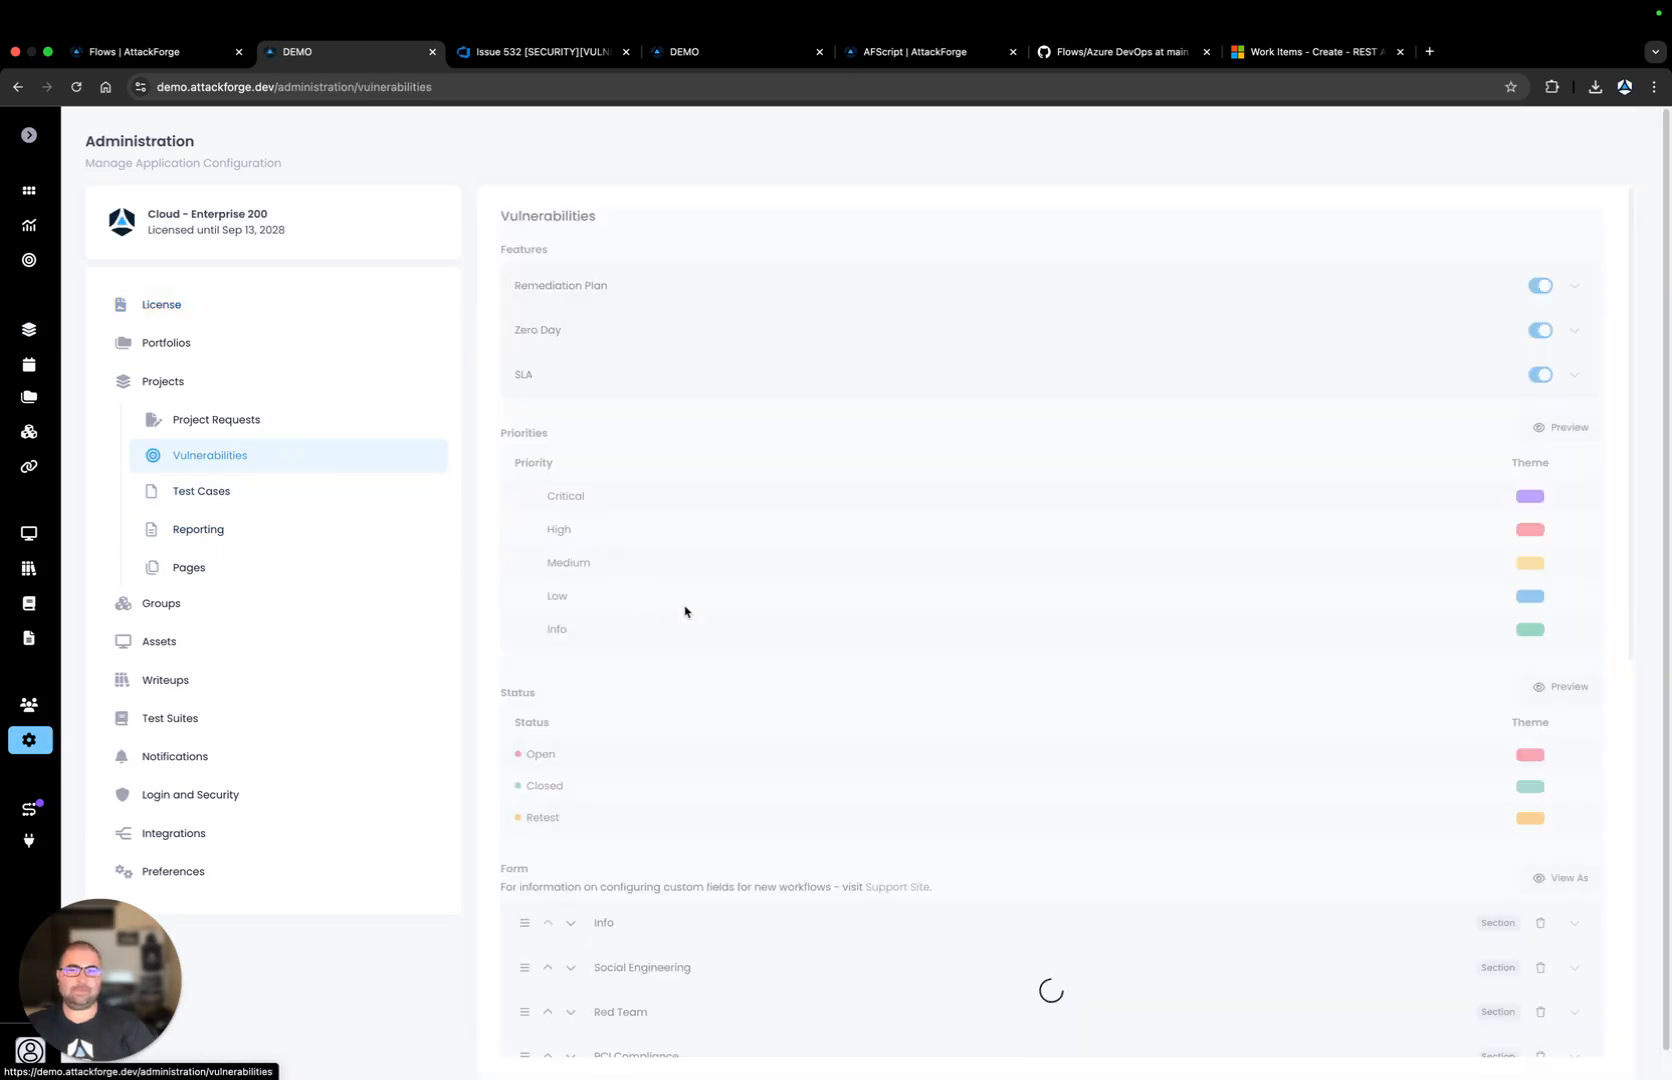
{"action": "scroll", "coordinate": [685, 615], "scroll_direction": "down", "scroll_amount": 5}
{"action": "scroll", "coordinate": [685, 612], "scroll_direction": "down", "scroll_amount": 3}
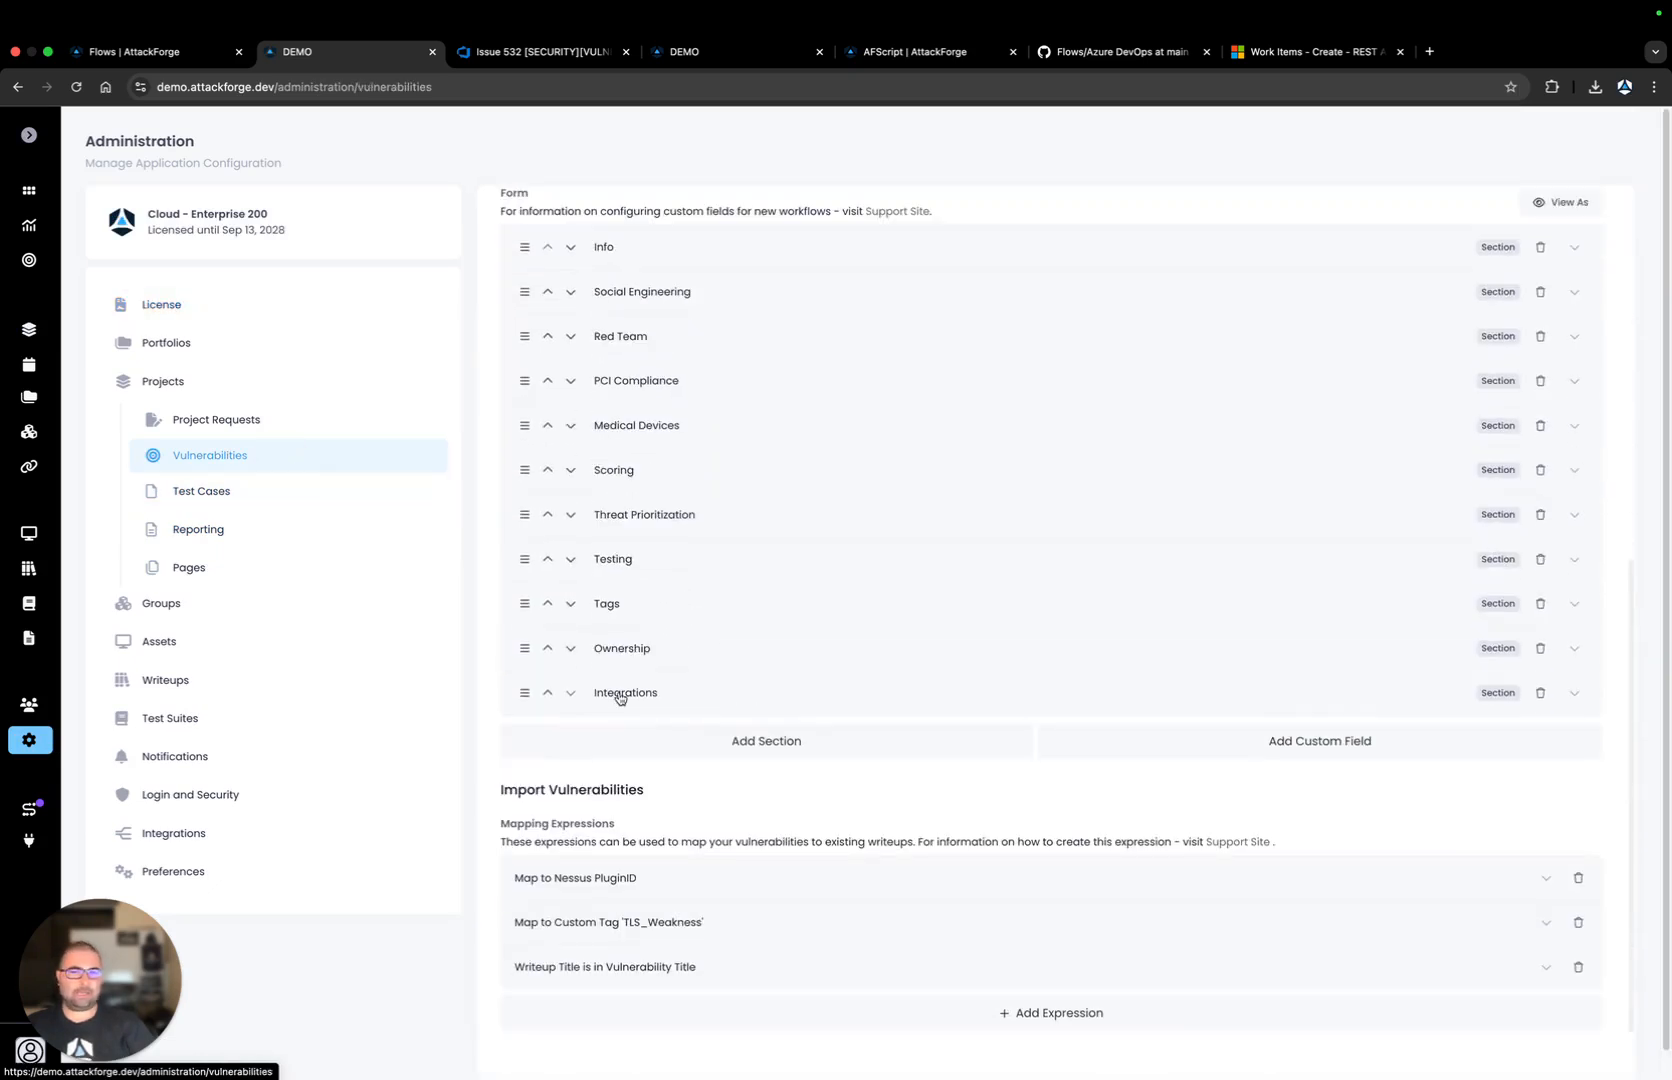
{"action": "left_click", "coordinate": [690, 698]}
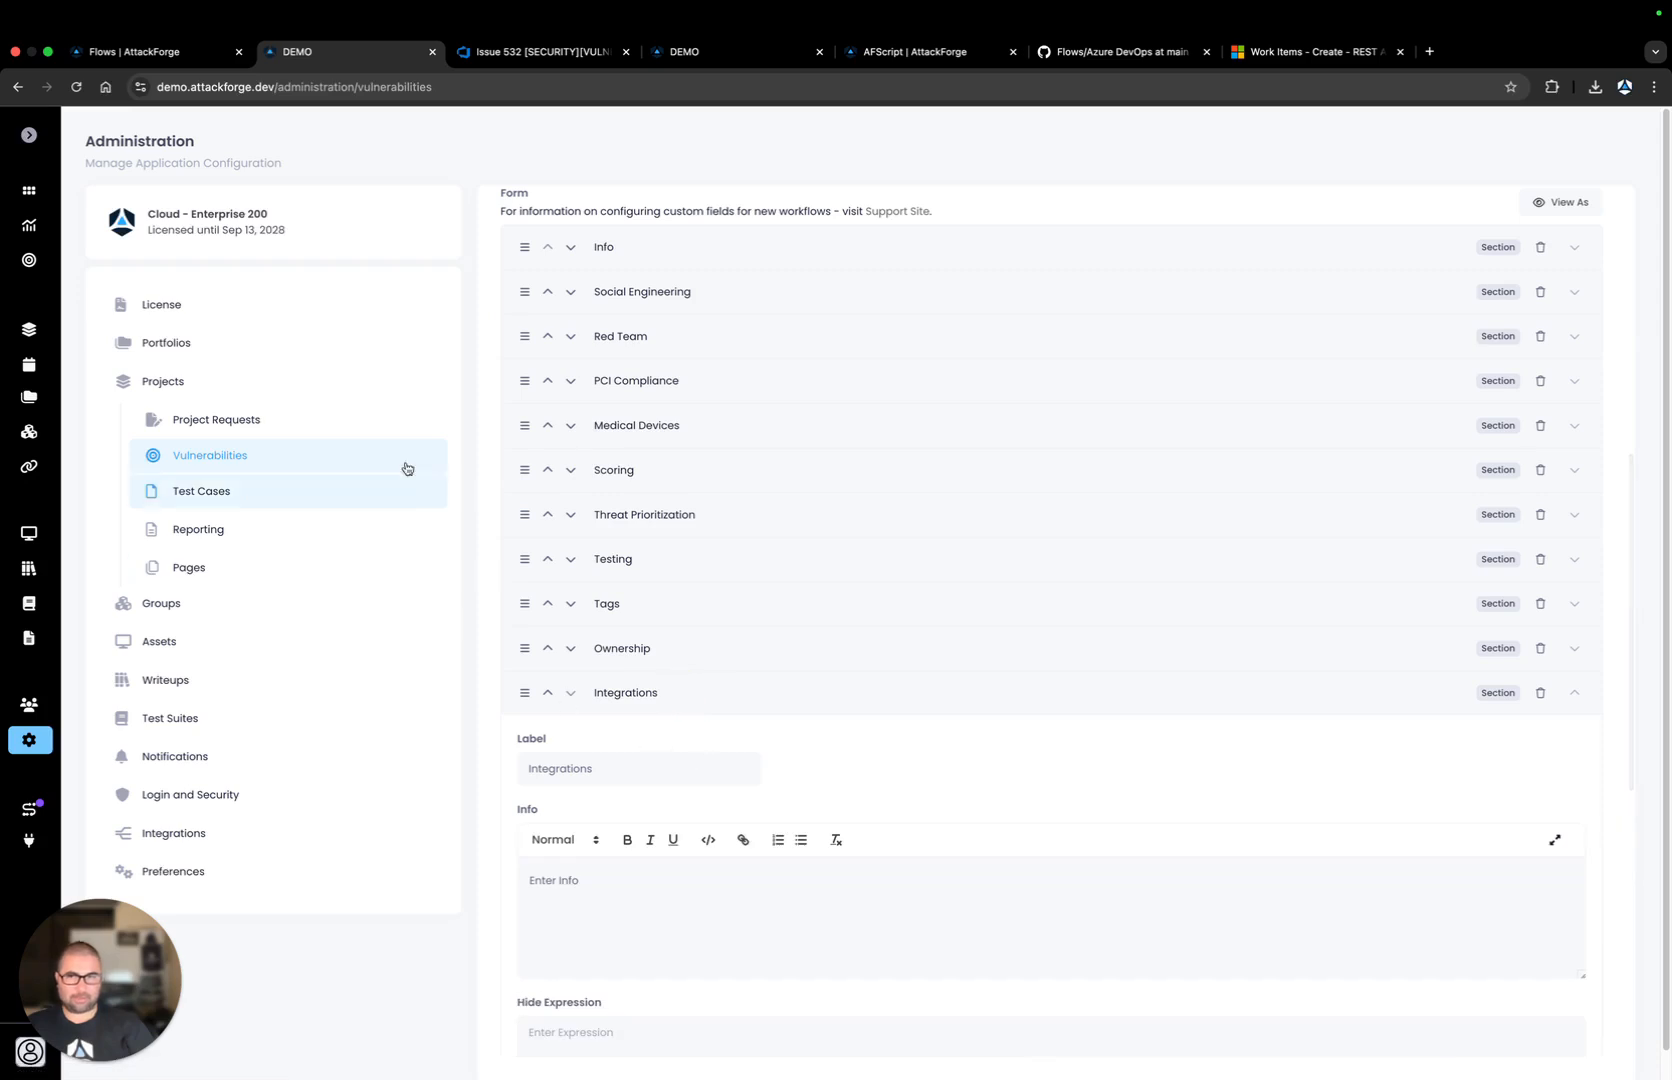
{"action": "scroll", "coordinate": [673, 494], "scroll_direction": "down", "scroll_amount": 9}
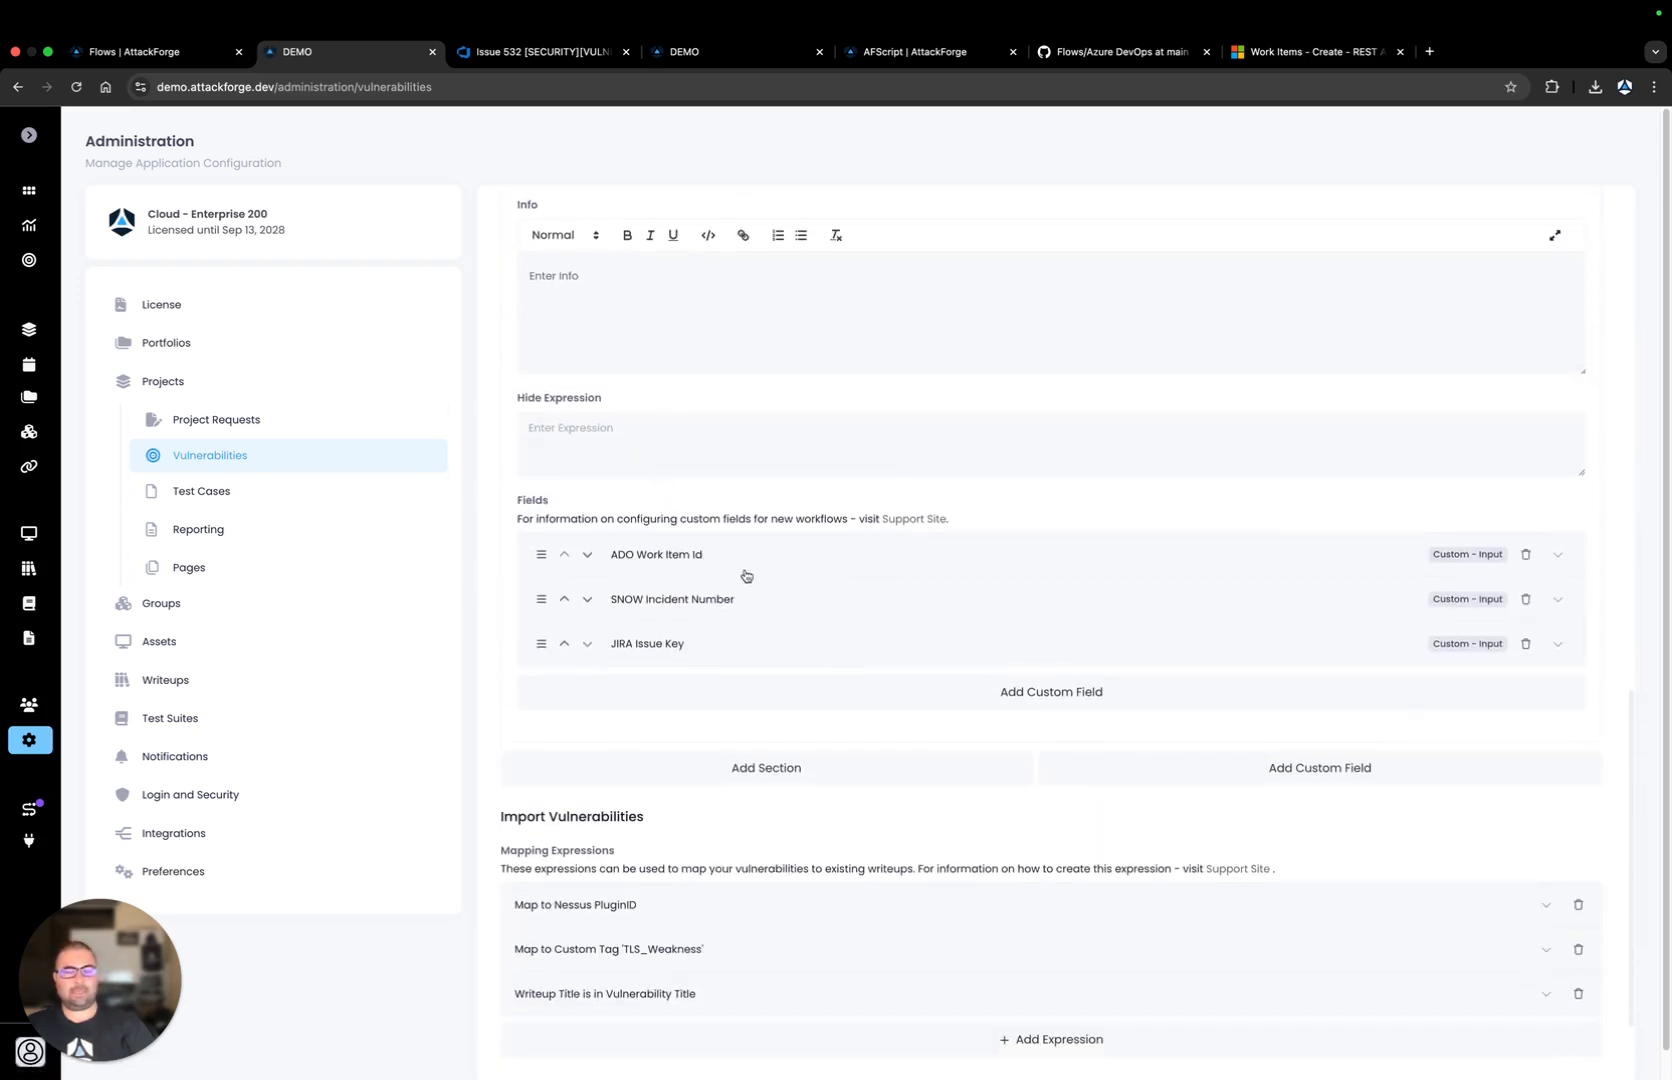
Expand the ADO Work Item Id custom field and highlight its key, ado_work_item_id
{"action": "left_click", "coordinate": [748, 560]}
{"action": "scroll", "coordinate": [743, 579], "scroll_direction": "down", "scroll_amount": 1}
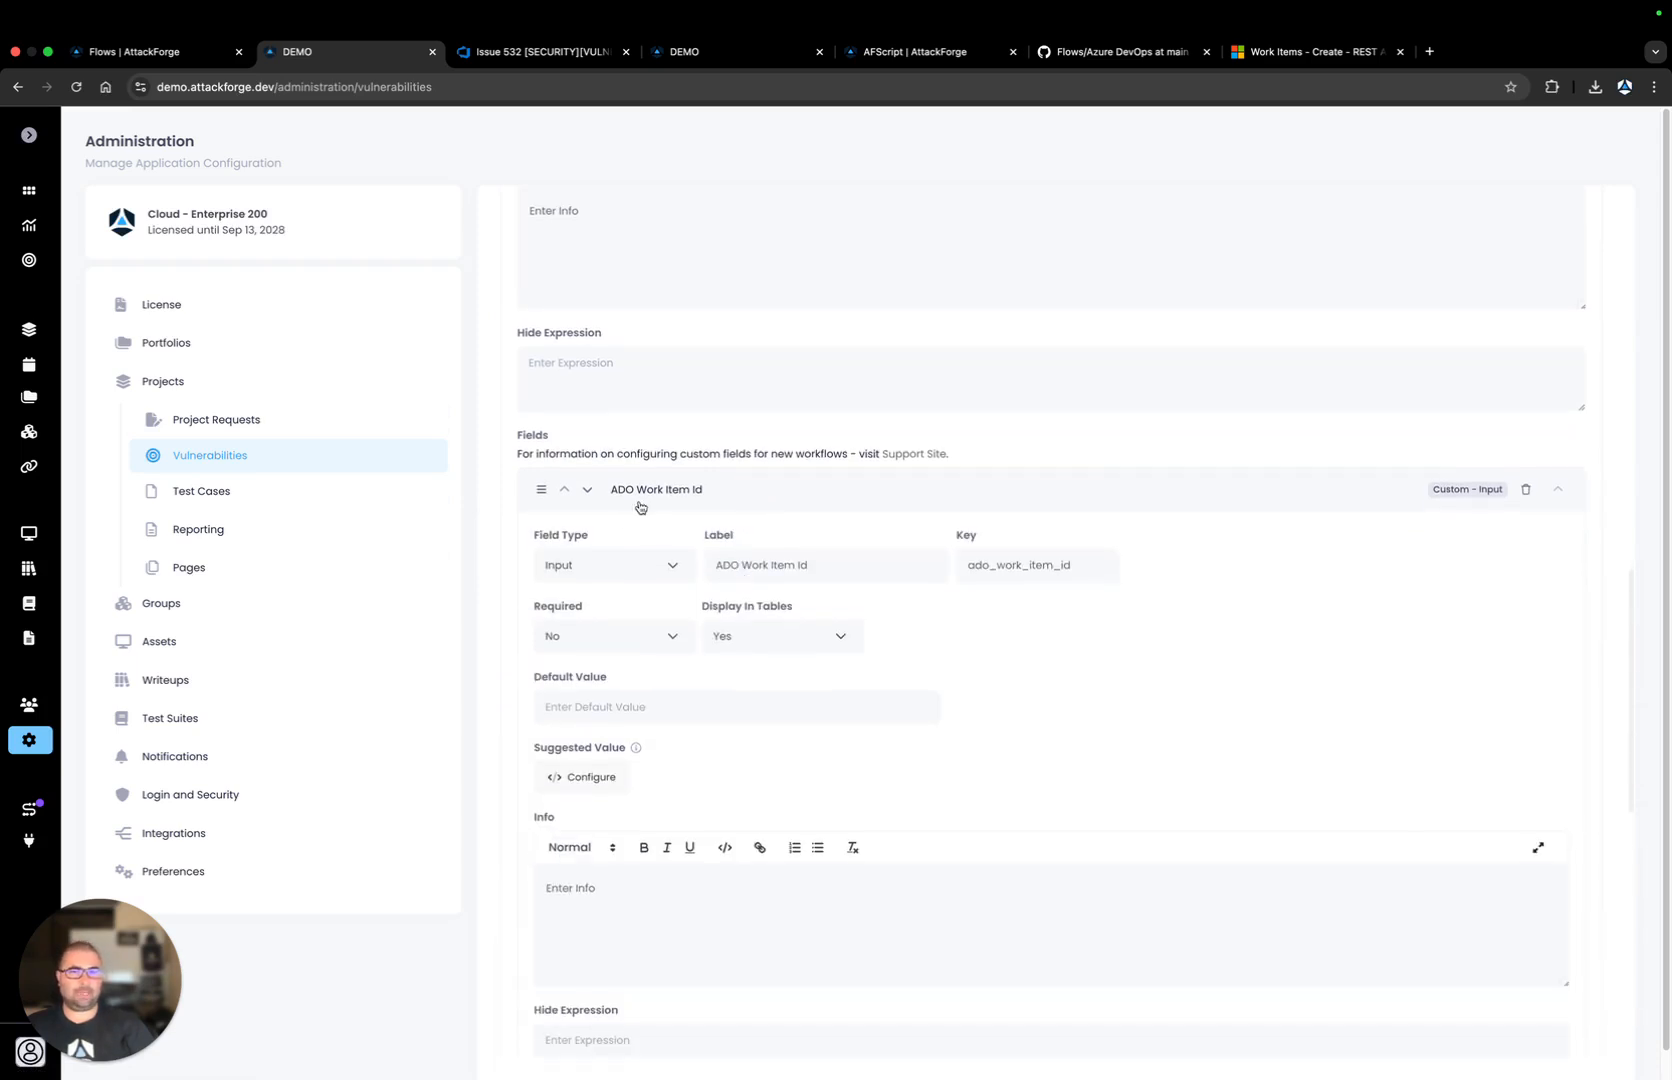
{"action": "scroll", "coordinate": [745, 515], "scroll_direction": "down", "scroll_amount": 2}
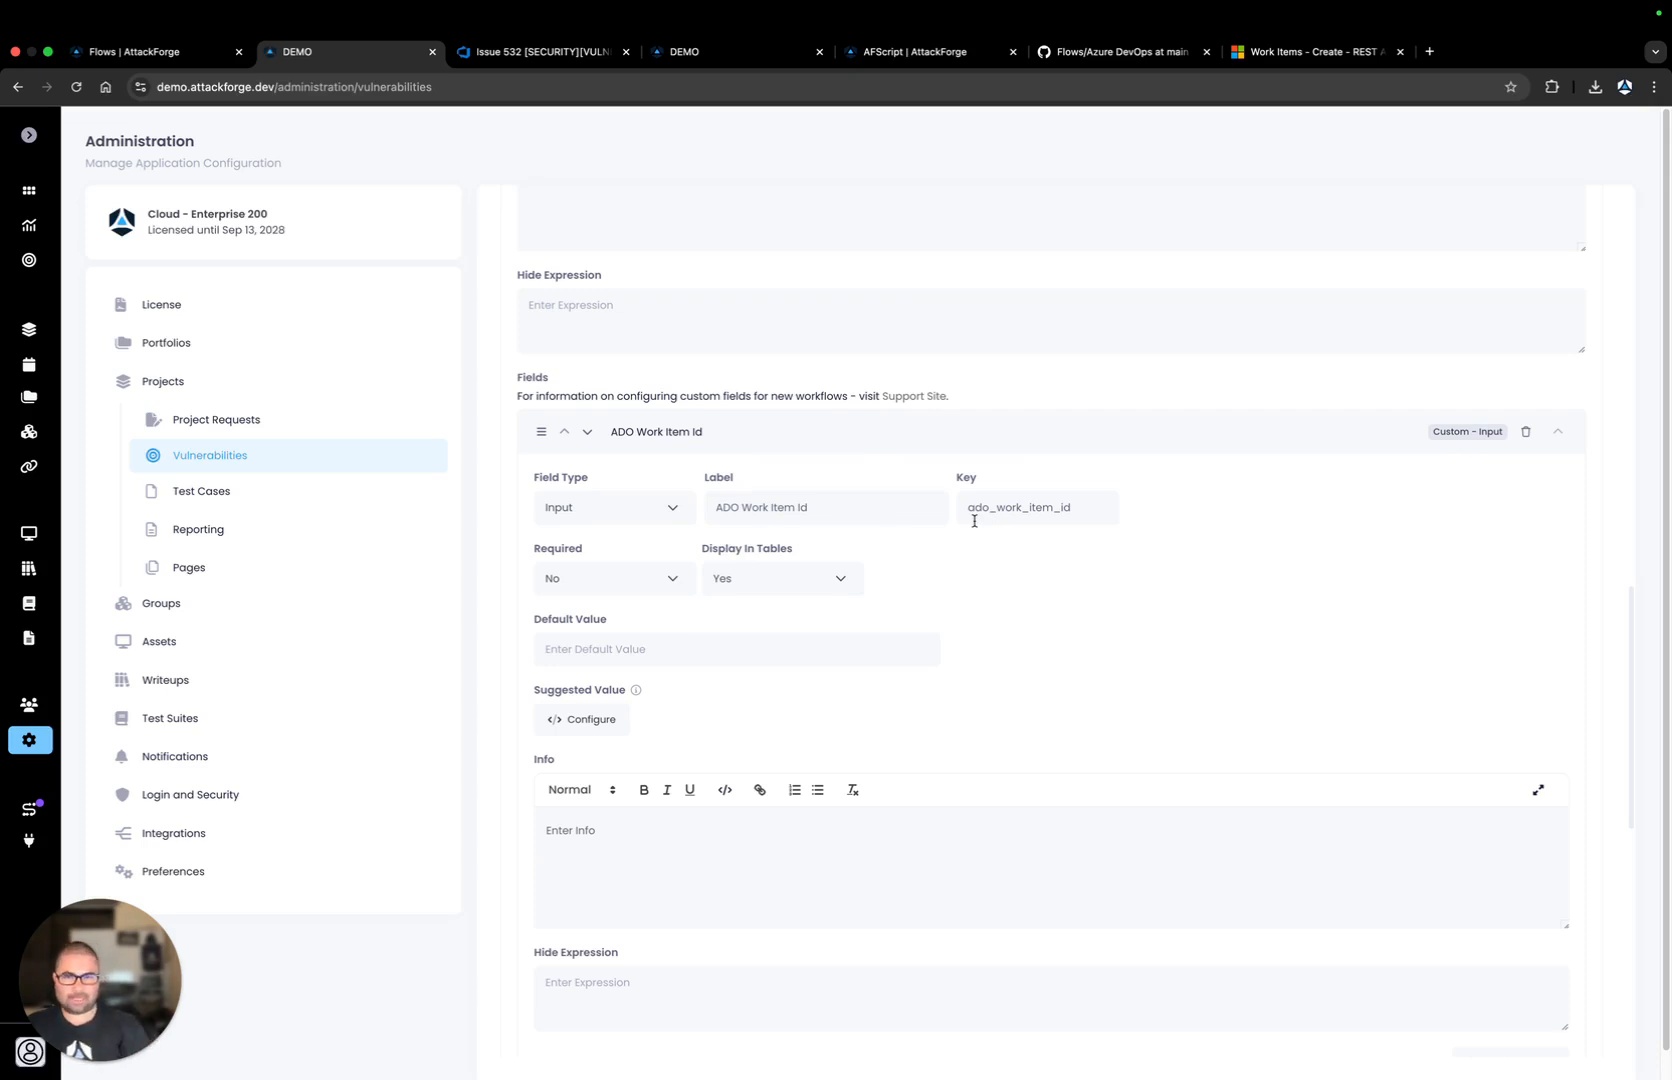
{"action": "left_click_drag", "start_coordinate": [967, 507], "coordinate": [1070, 506]}
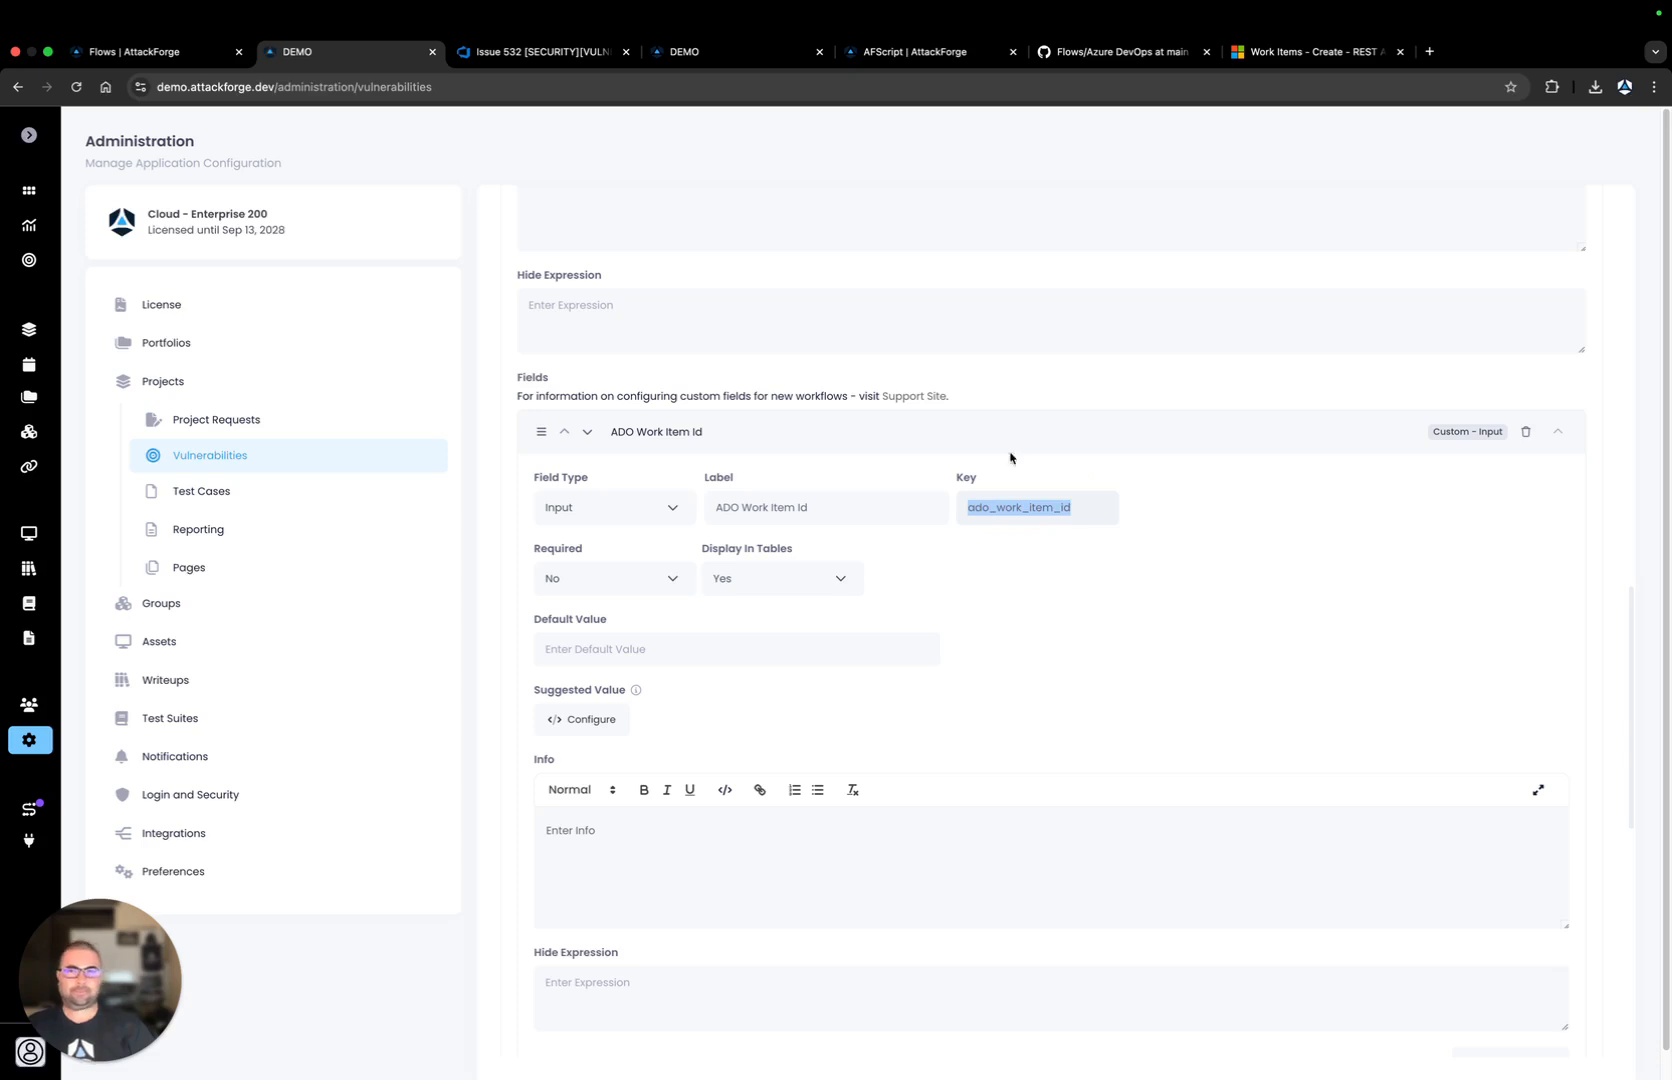
Return to the Create ADO Work Item flow and compare the Update AF Vuln action's URL with the Create ADO Work Item action's URL
{"action": "left_click", "coordinate": [700, 52]}
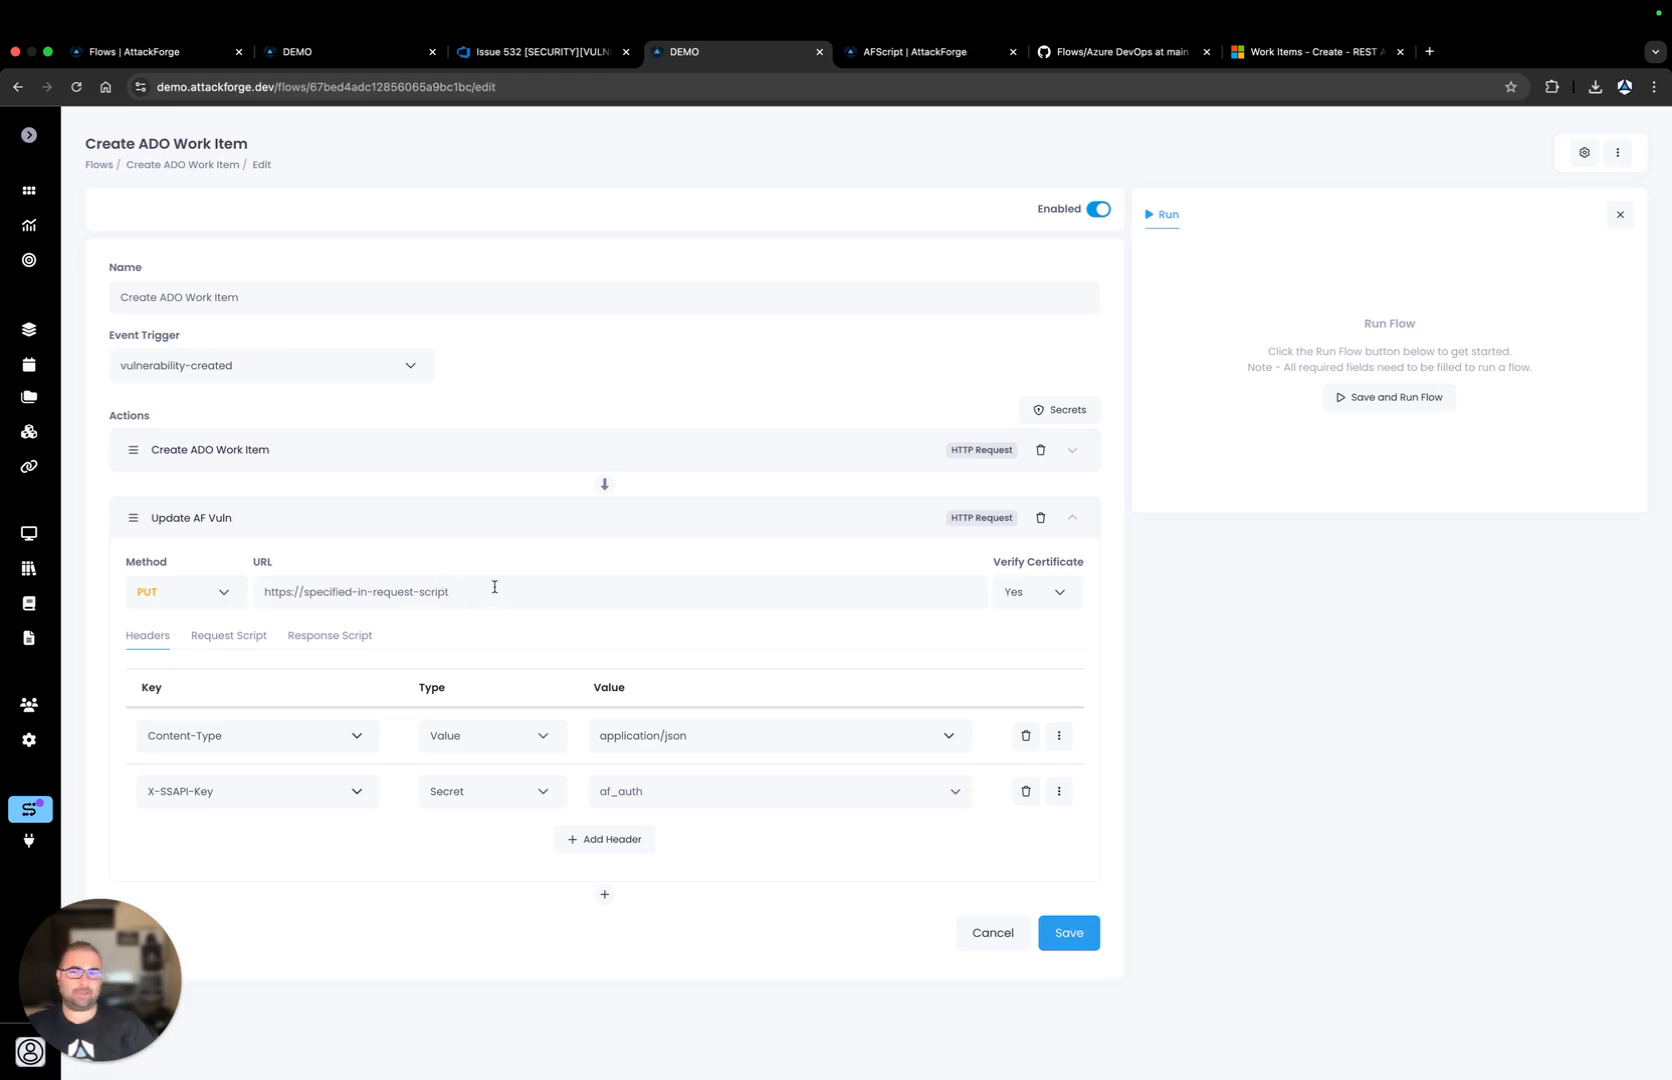
{"action": "left_click_drag", "start_coordinate": [493, 588], "coordinate": [266, 588]}
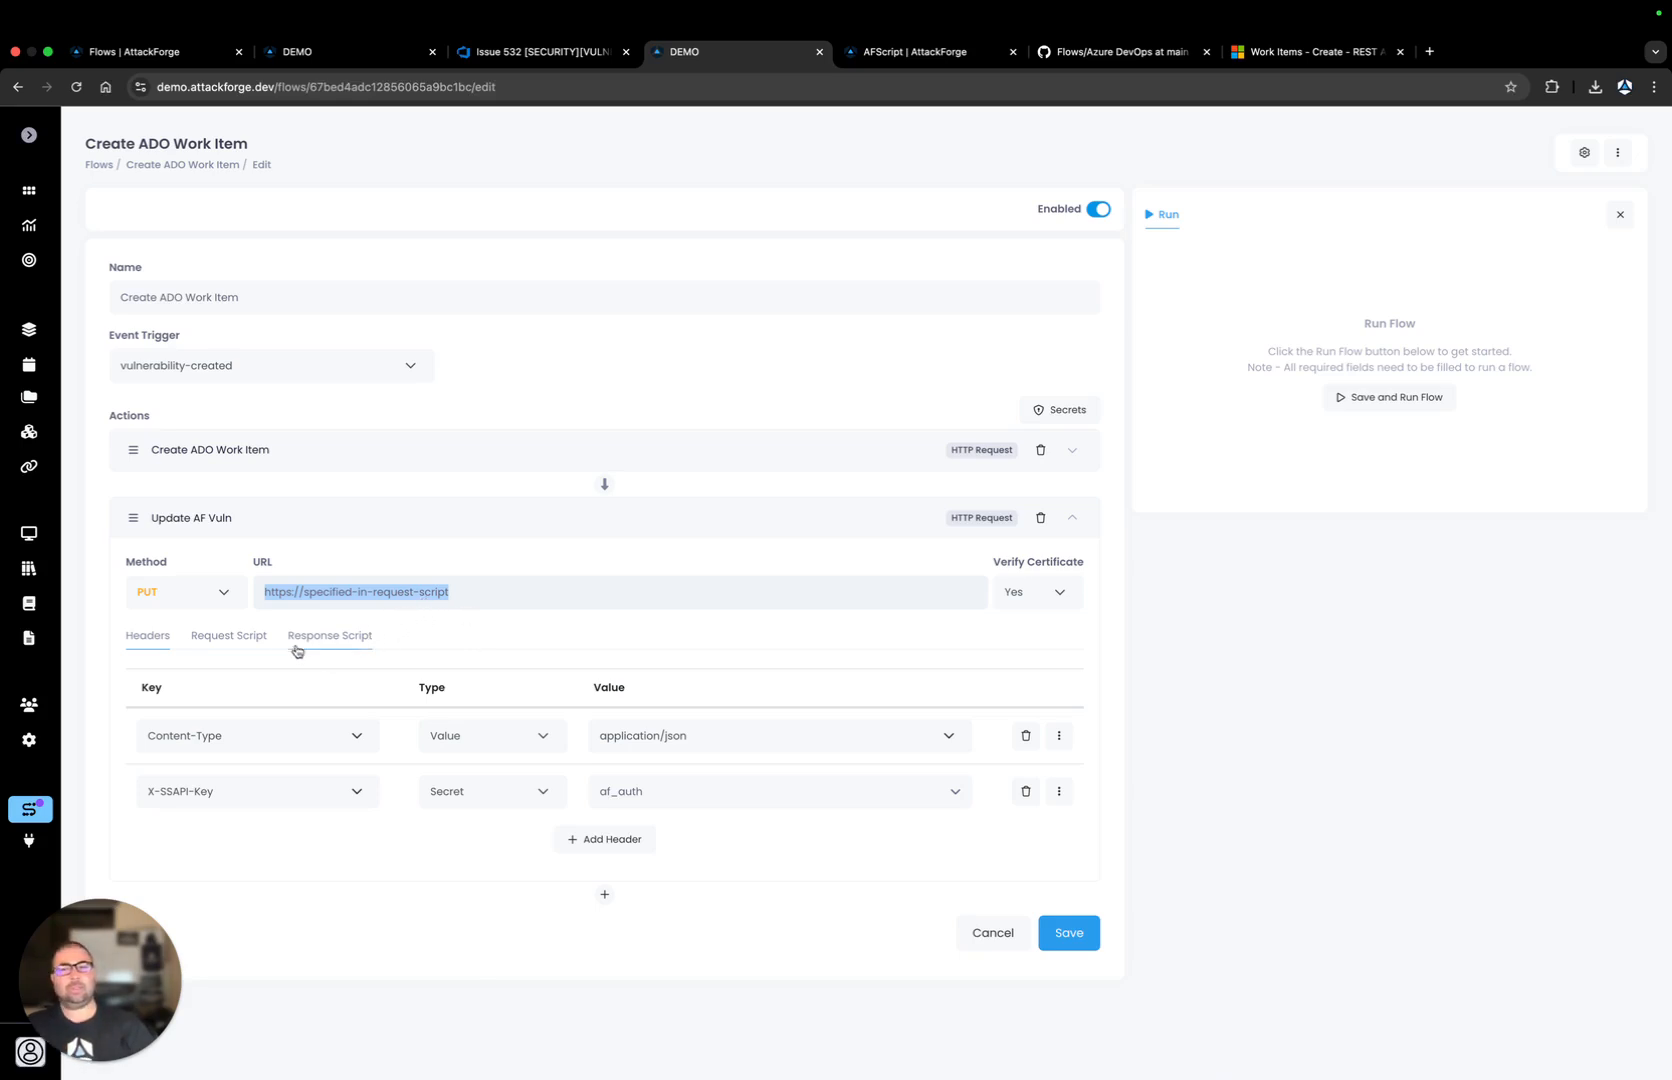
{"action": "left_click", "coordinate": [339, 461]}
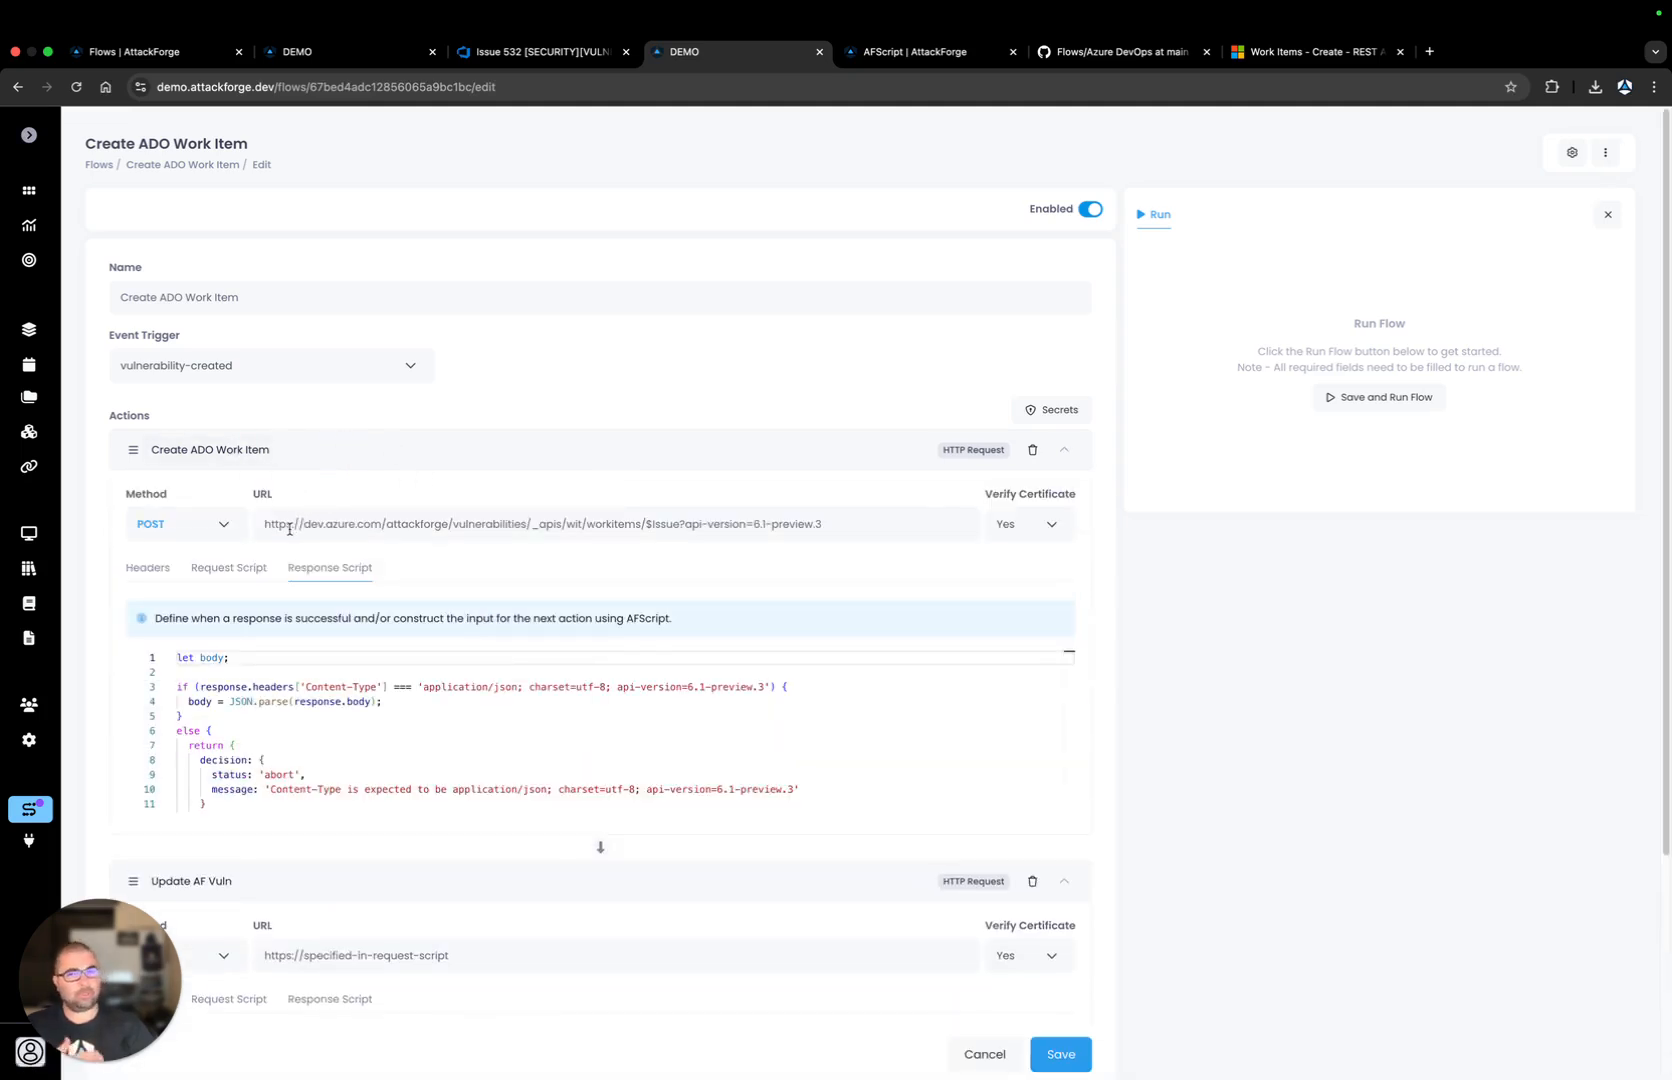
{"action": "left_click", "coordinate": [357, 452]}
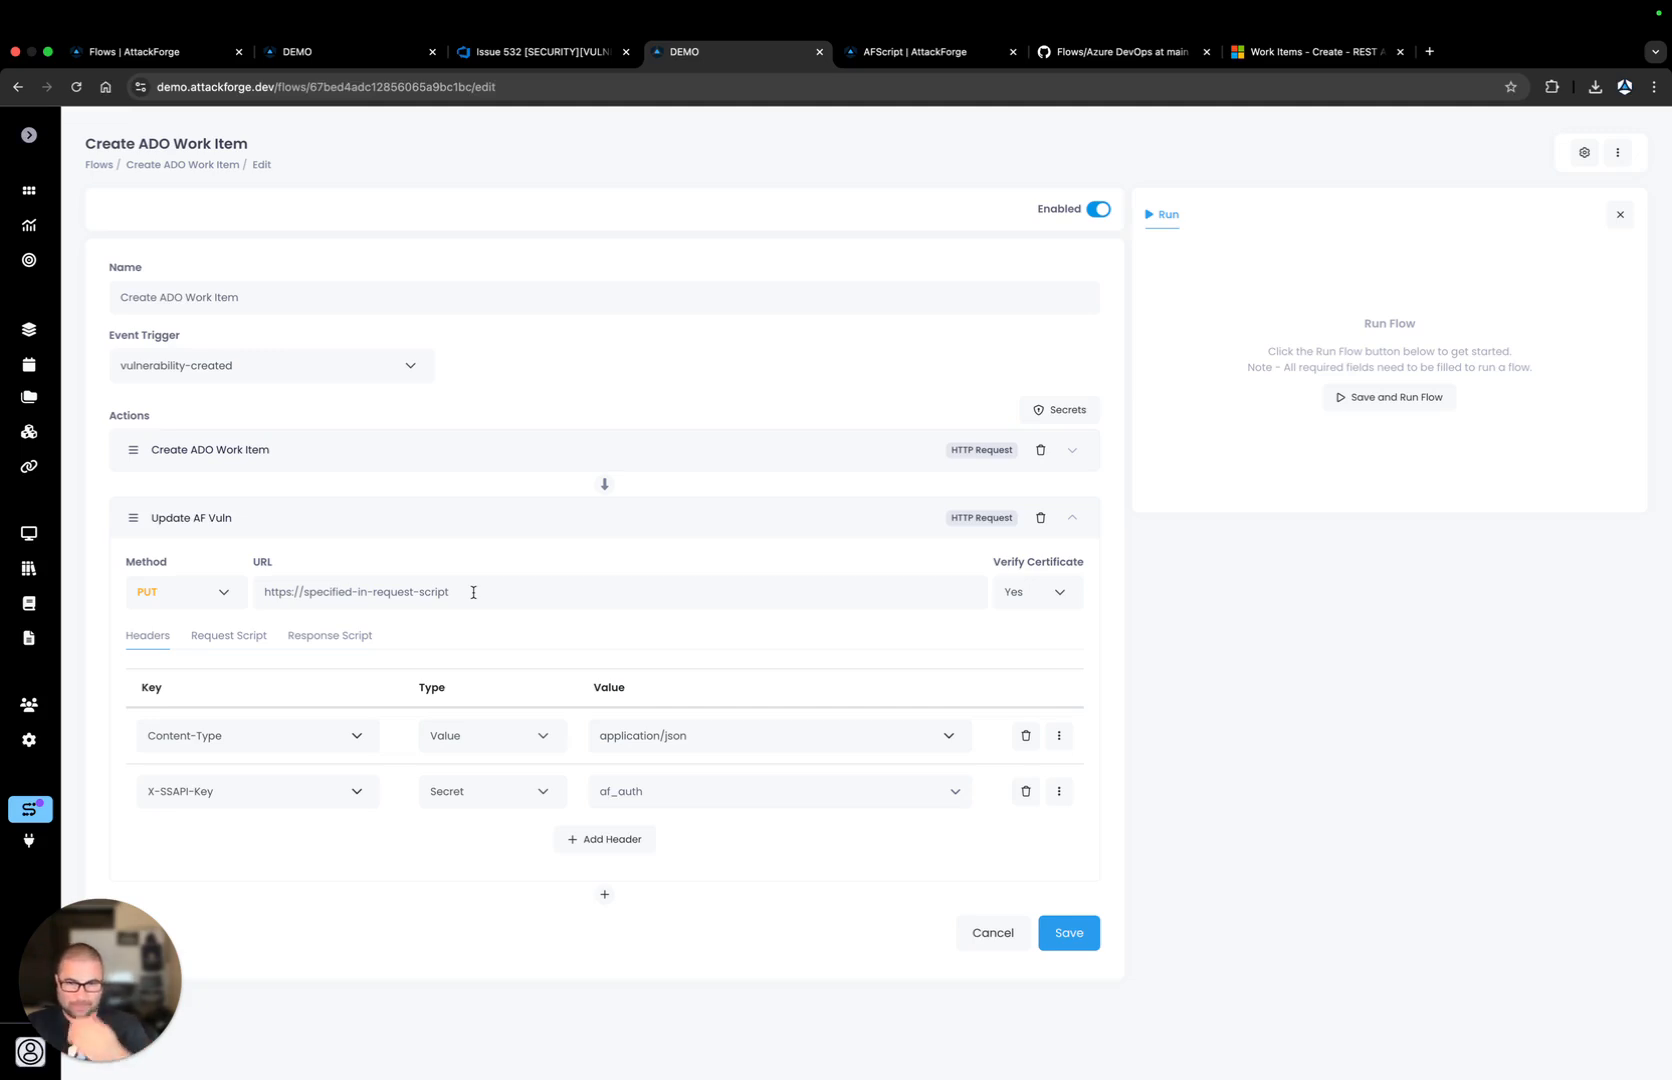
Search the Self Service API documentation for "update vuln", open Update Vulnerability and highlight the {id} parameter in its endpoint URL
{"action": "left_click", "coordinate": [358, 52]}
{"action": "left_click", "coordinate": [30, 839]}
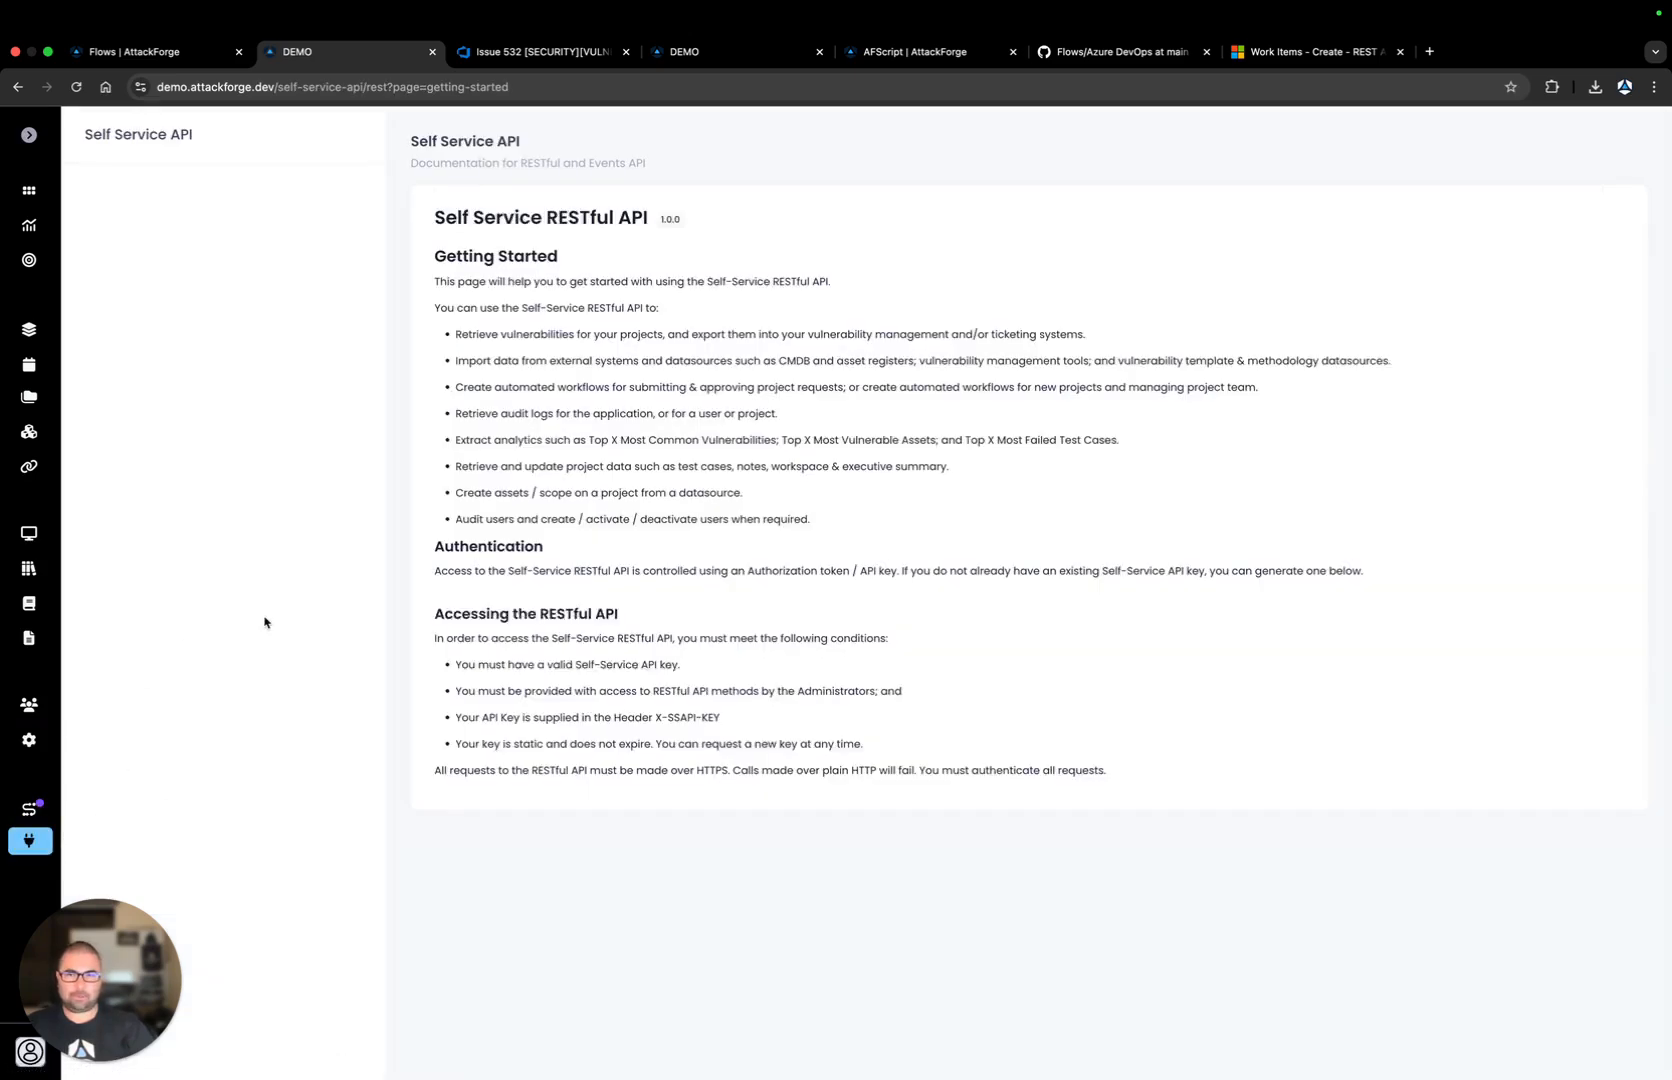
{"action": "left_click", "coordinate": [197, 180]}
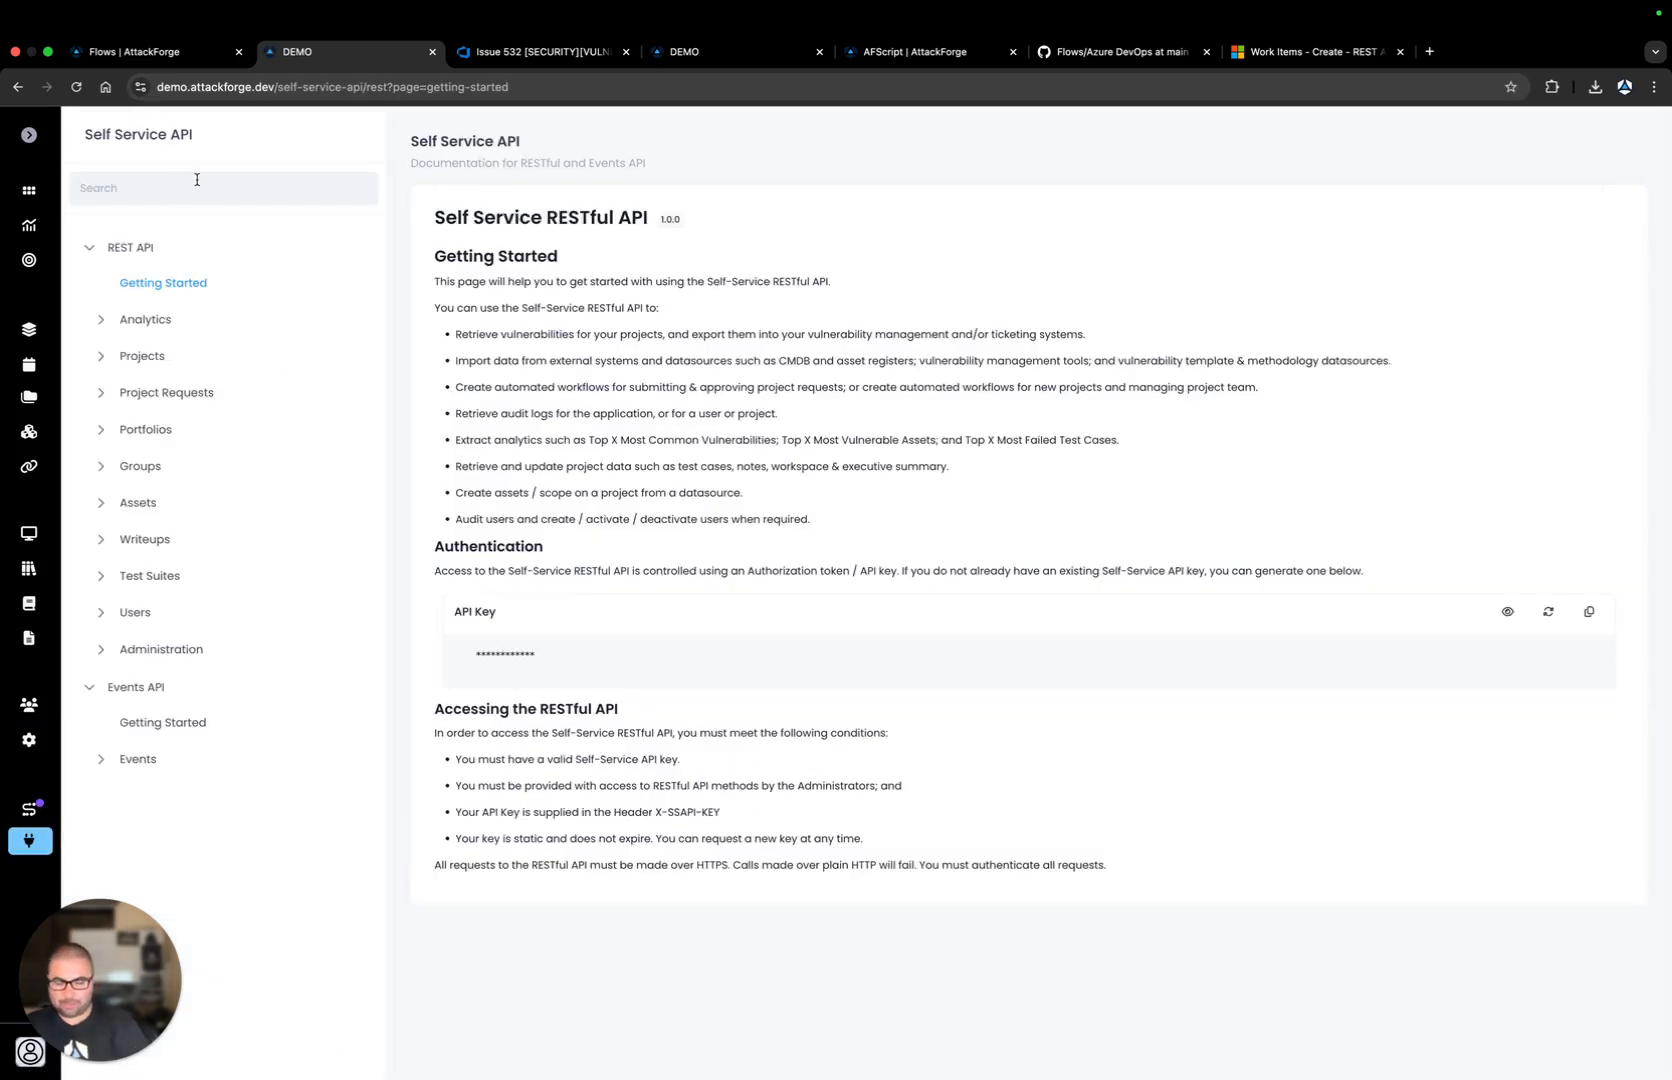
{"action": "type", "text": "update vuln"}
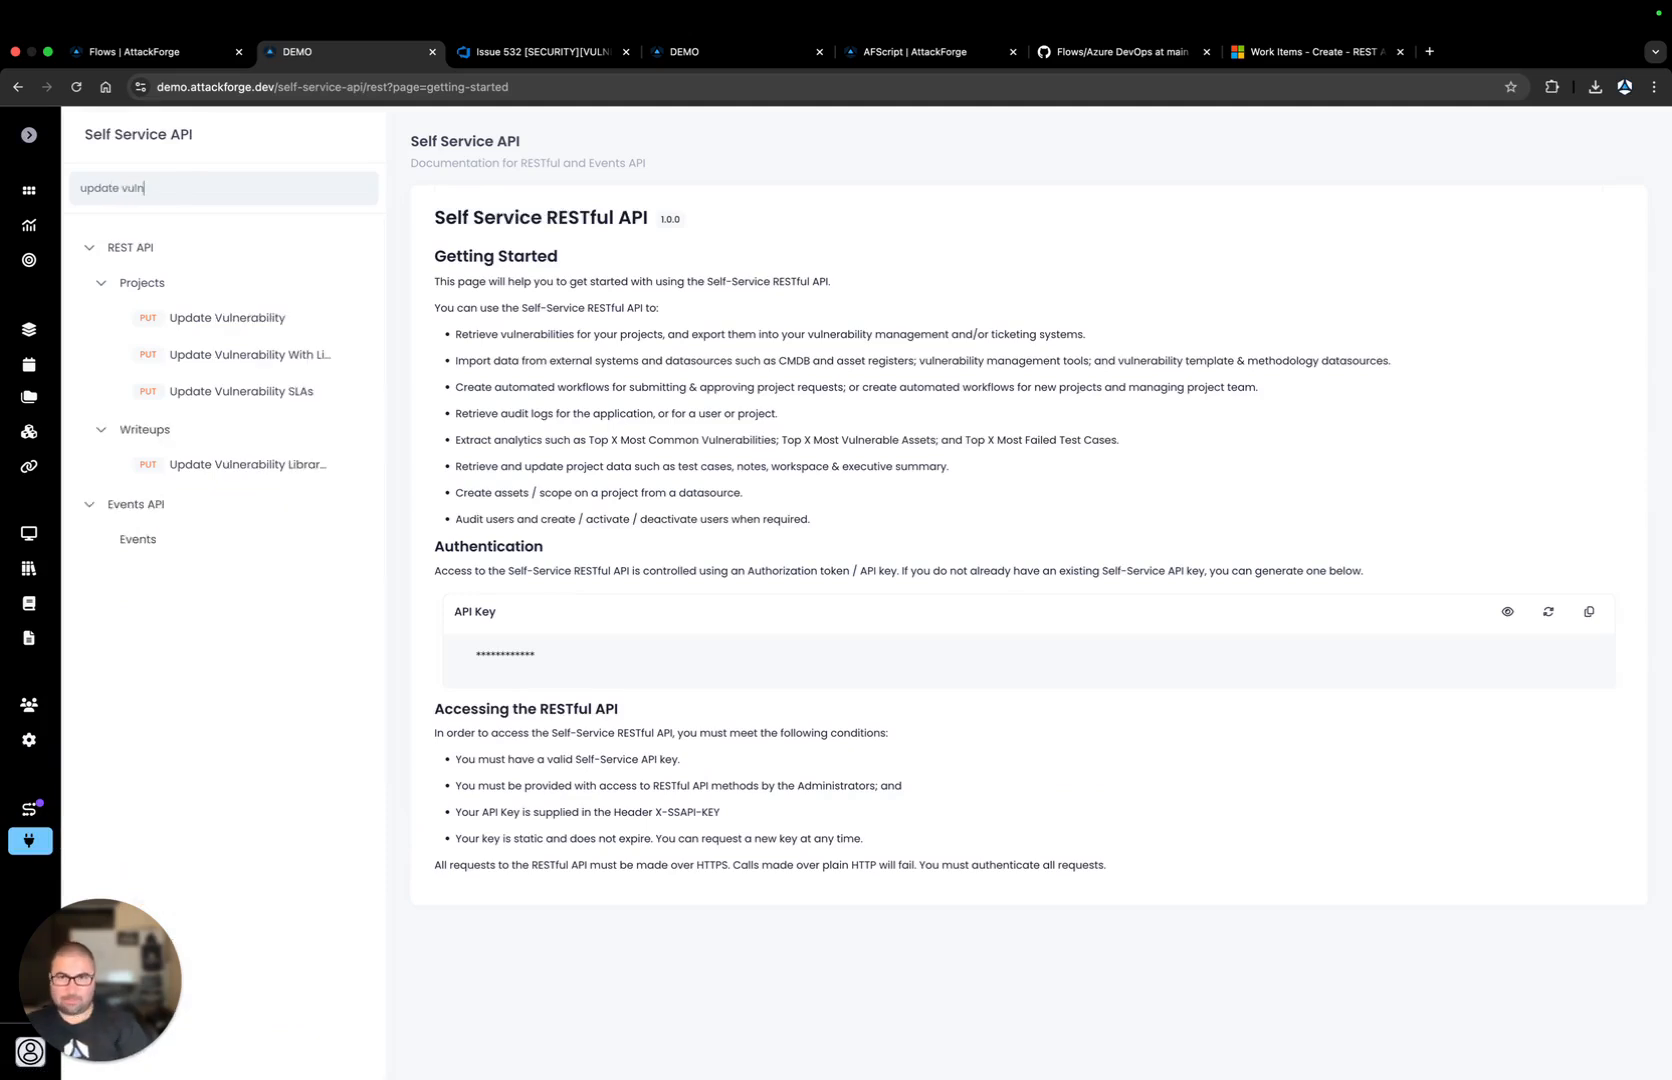
{"action": "left_click", "coordinate": [206, 316]}
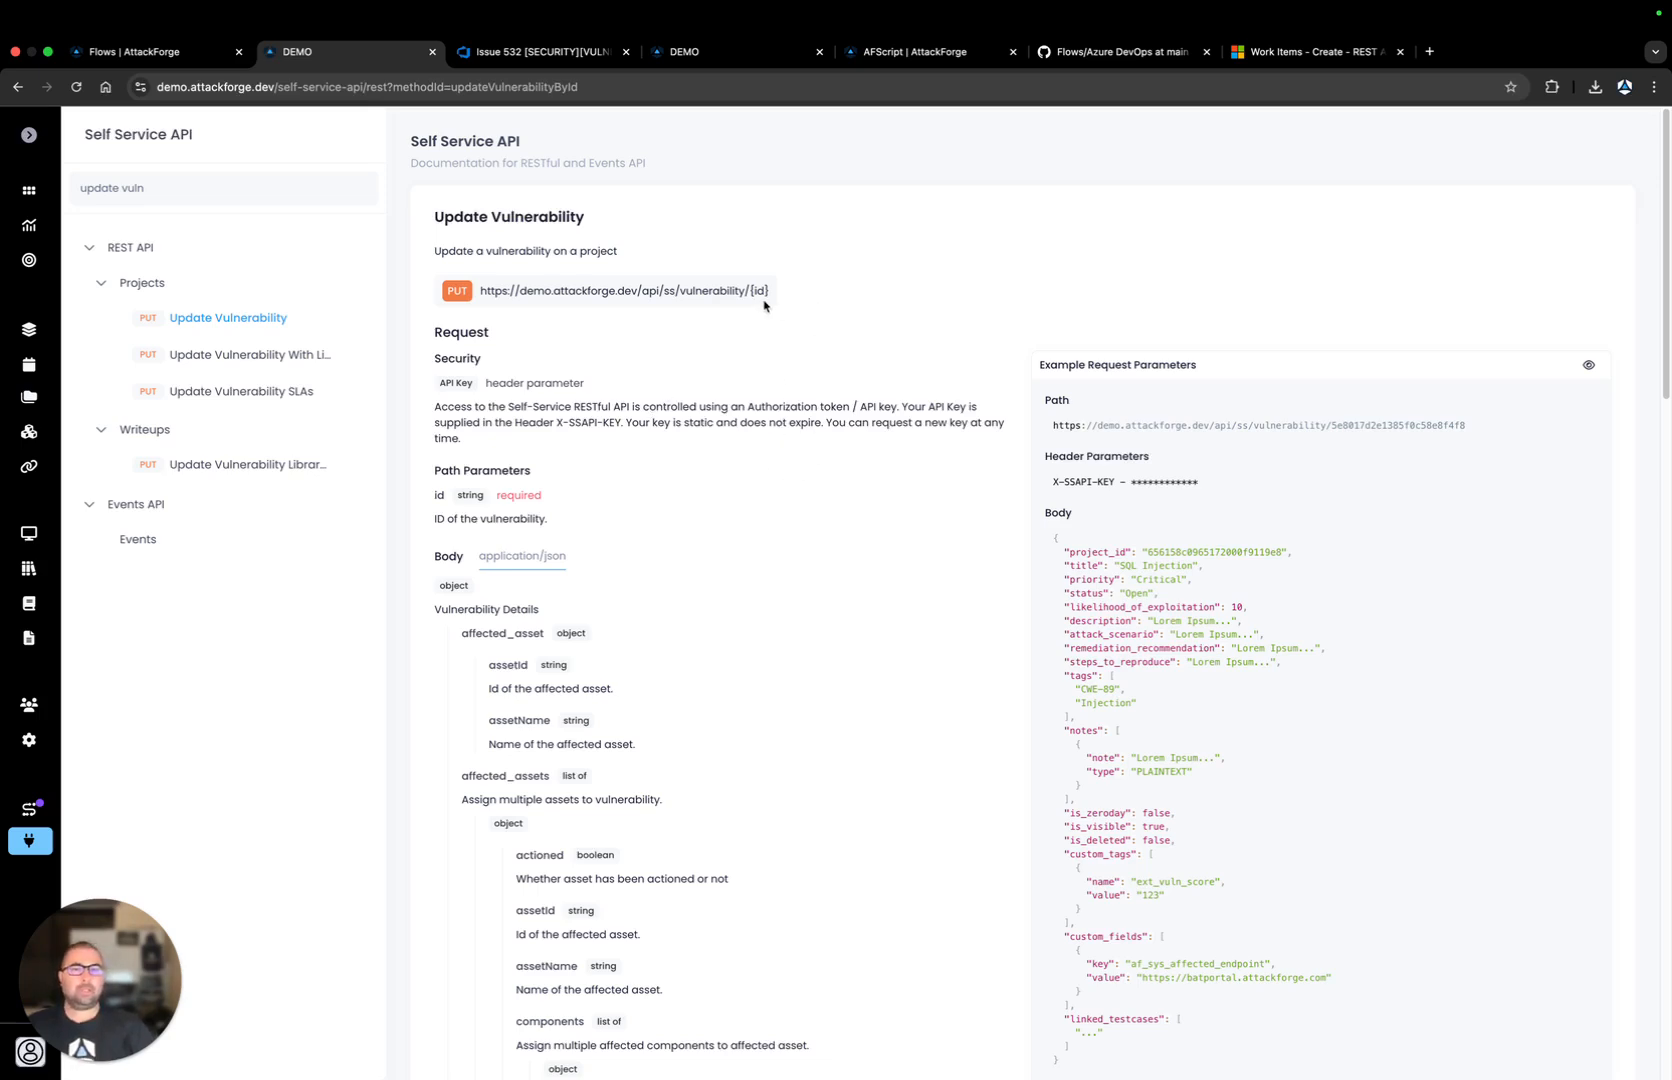
{"action": "left_click_drag", "start_coordinate": [751, 290], "coordinate": [778, 295]}
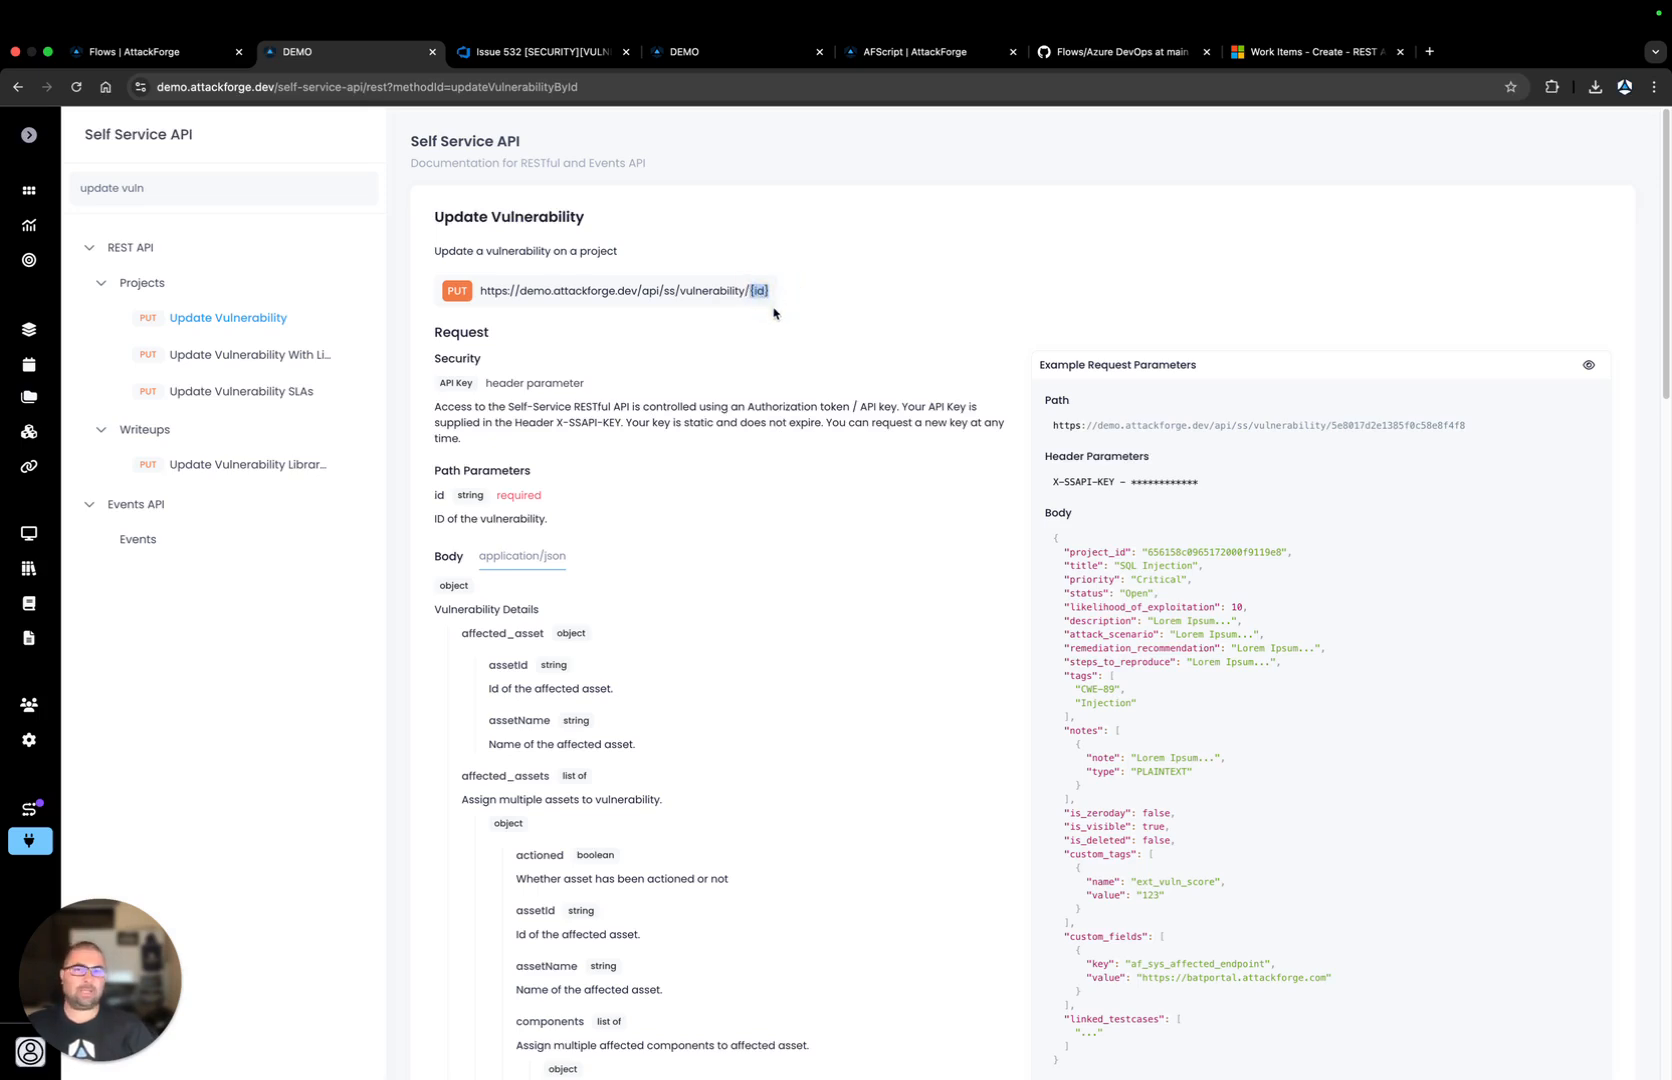
Return to the Create ADO Work Item flow, view its list of secrets and close it
{"action": "left_click", "coordinate": [759, 55]}
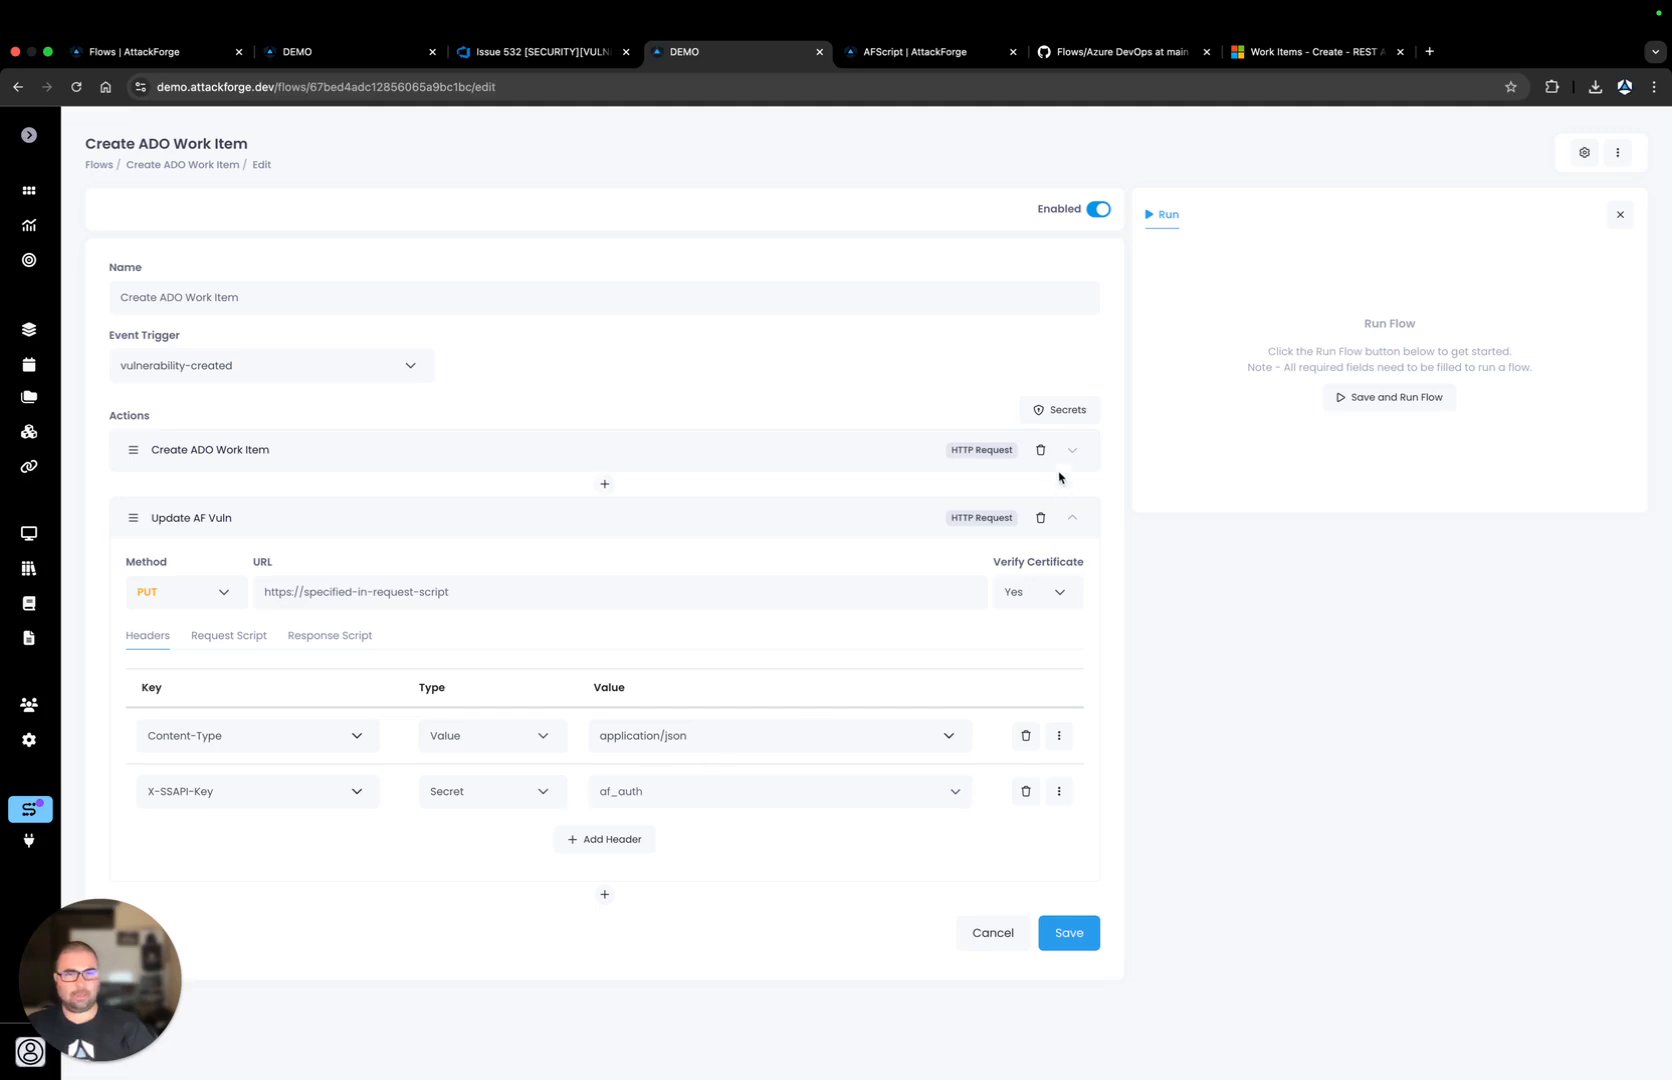
{"action": "left_click", "coordinate": [1060, 409]}
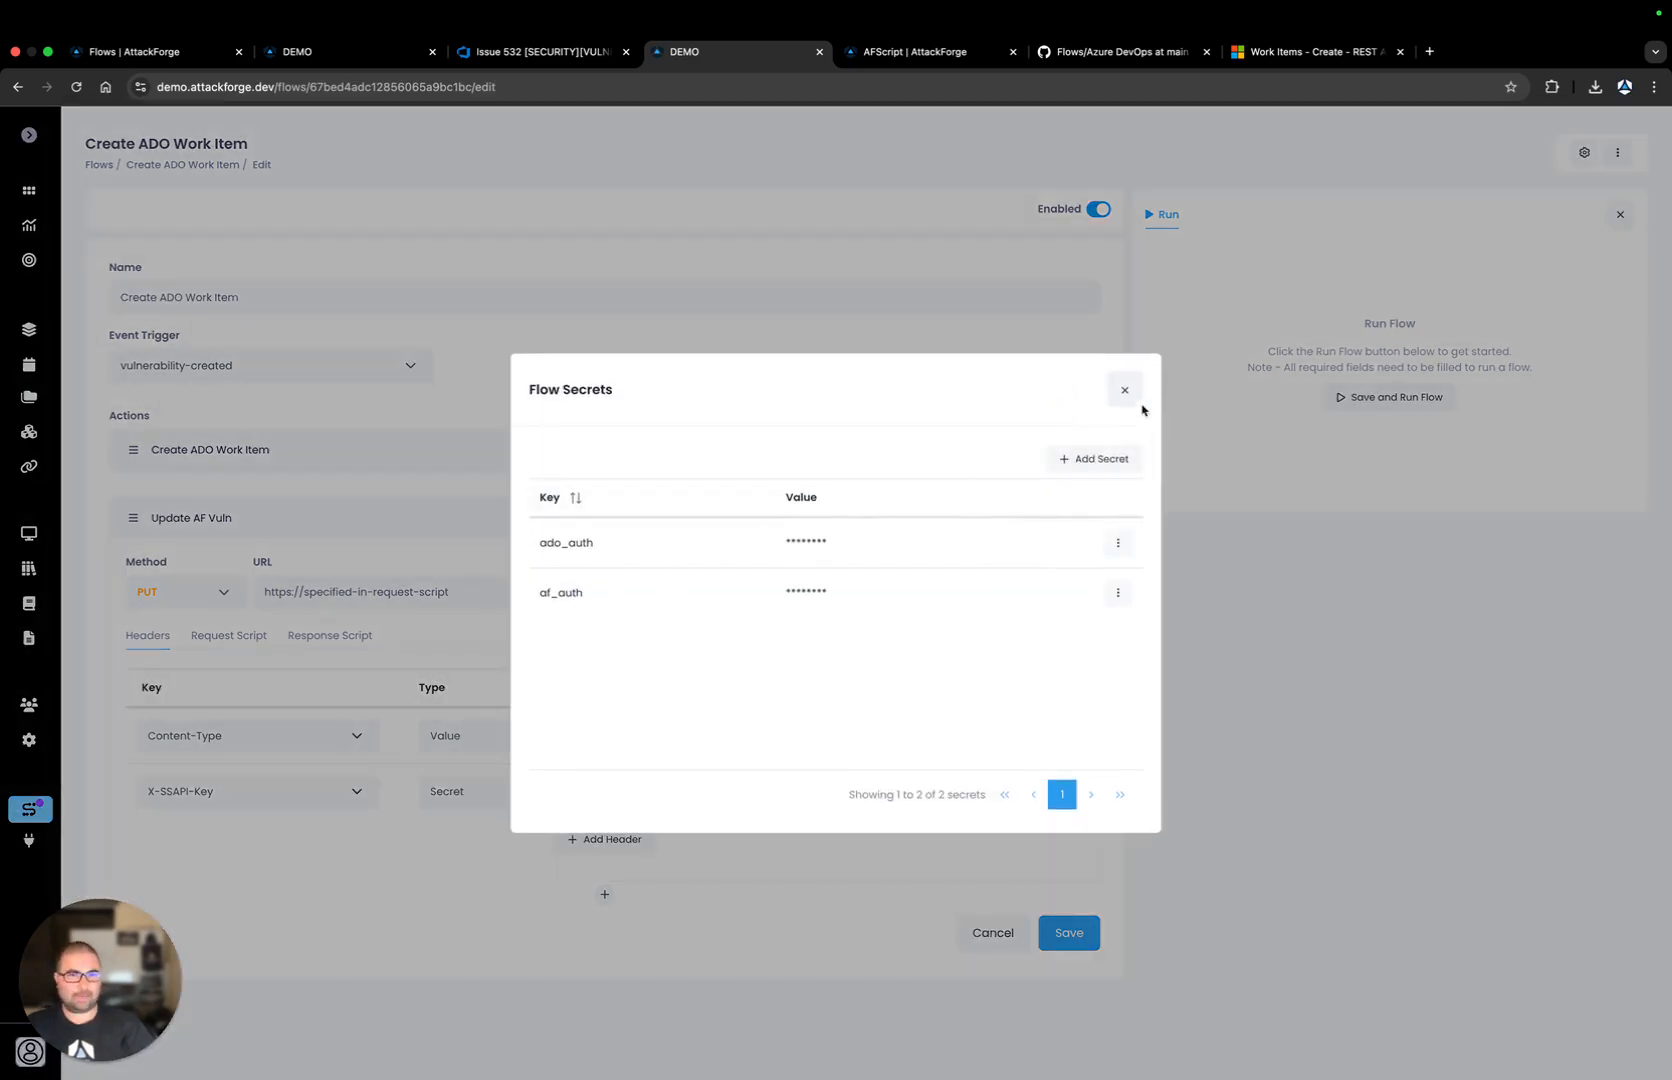
{"action": "left_click", "coordinate": [1125, 390]}
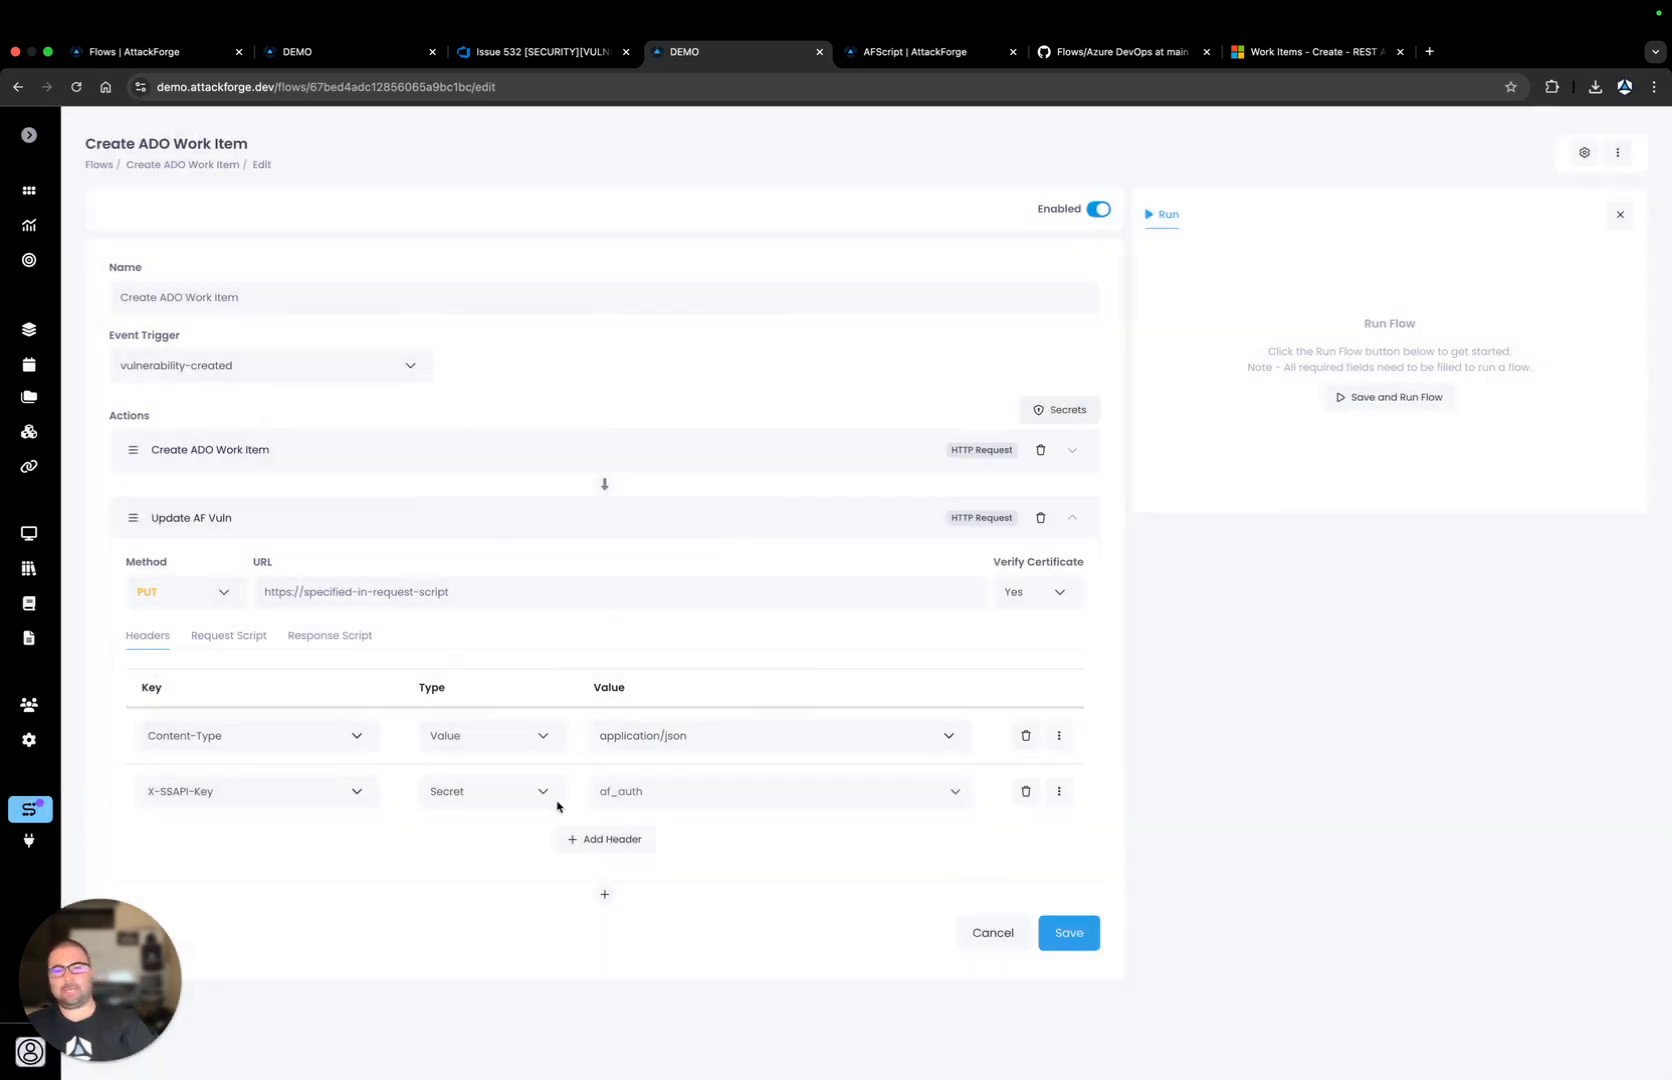
Open the Update AF Vuln action's request script and highlight ado_work_item_id, af_vuln_id and af_project_id in the opening condition
{"action": "left_click", "coordinate": [264, 636]}
{"action": "left_click", "coordinate": [326, 794]}
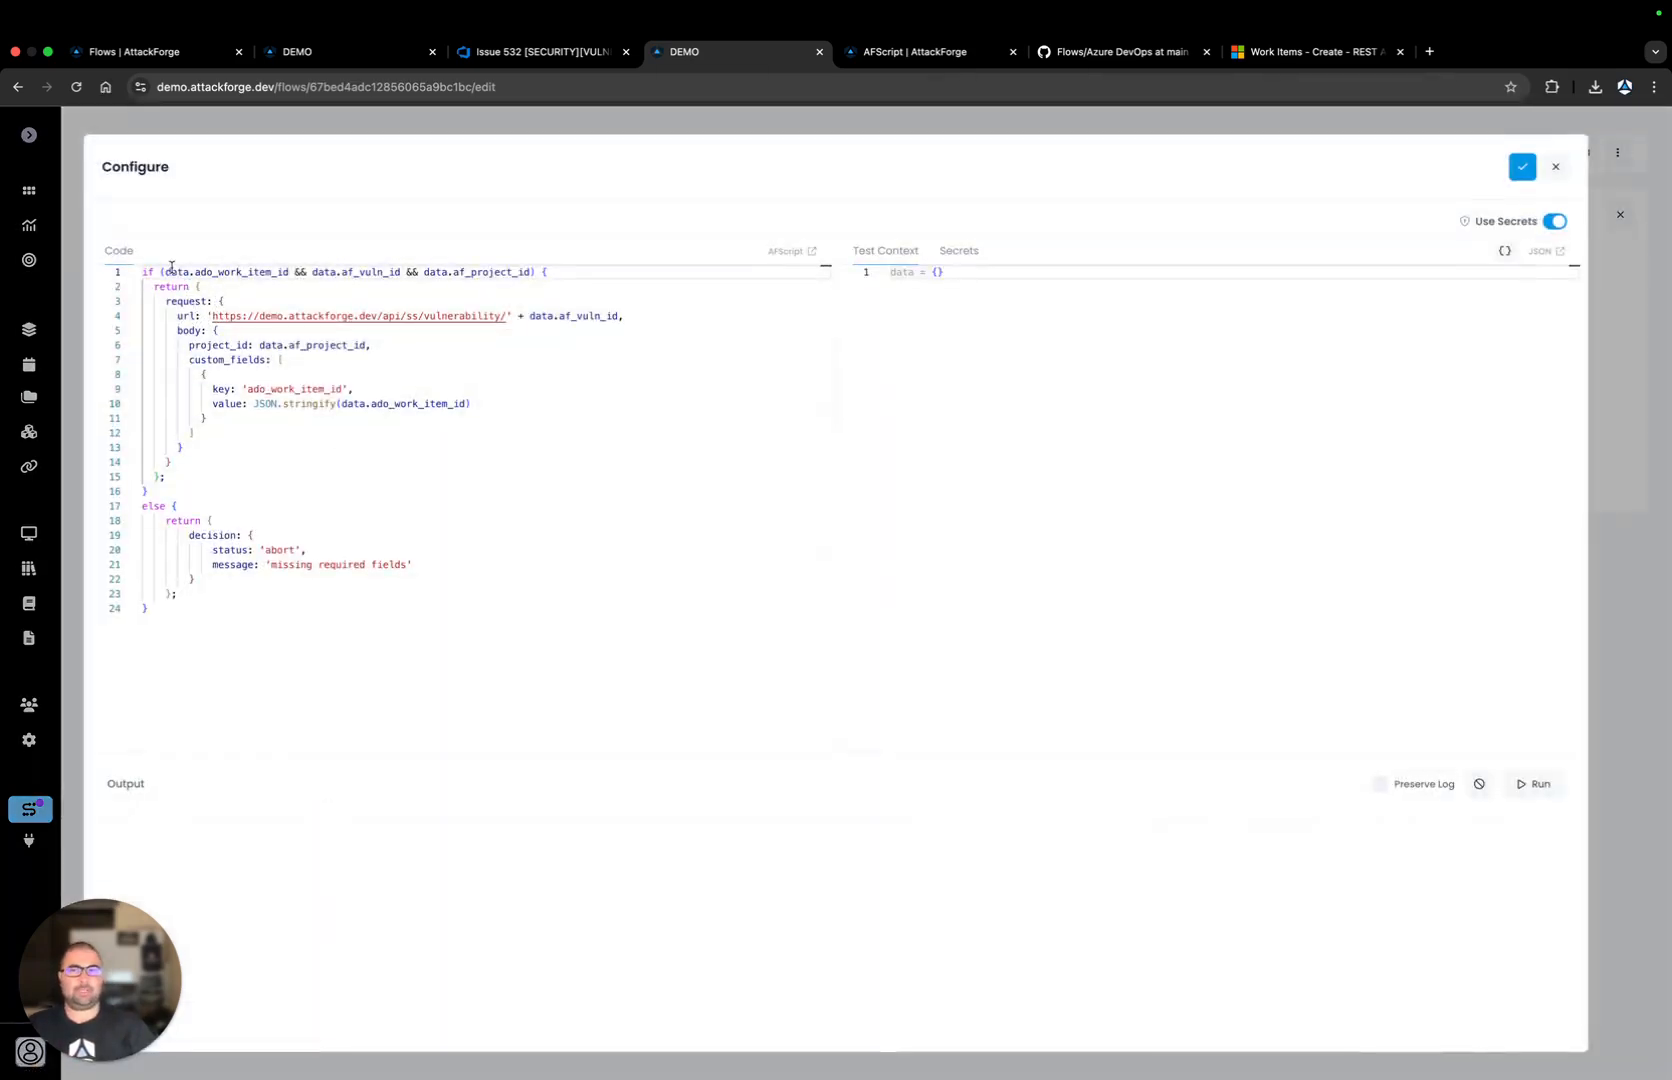
{"action": "left_click_drag", "start_coordinate": [195, 272], "coordinate": [289, 272]}
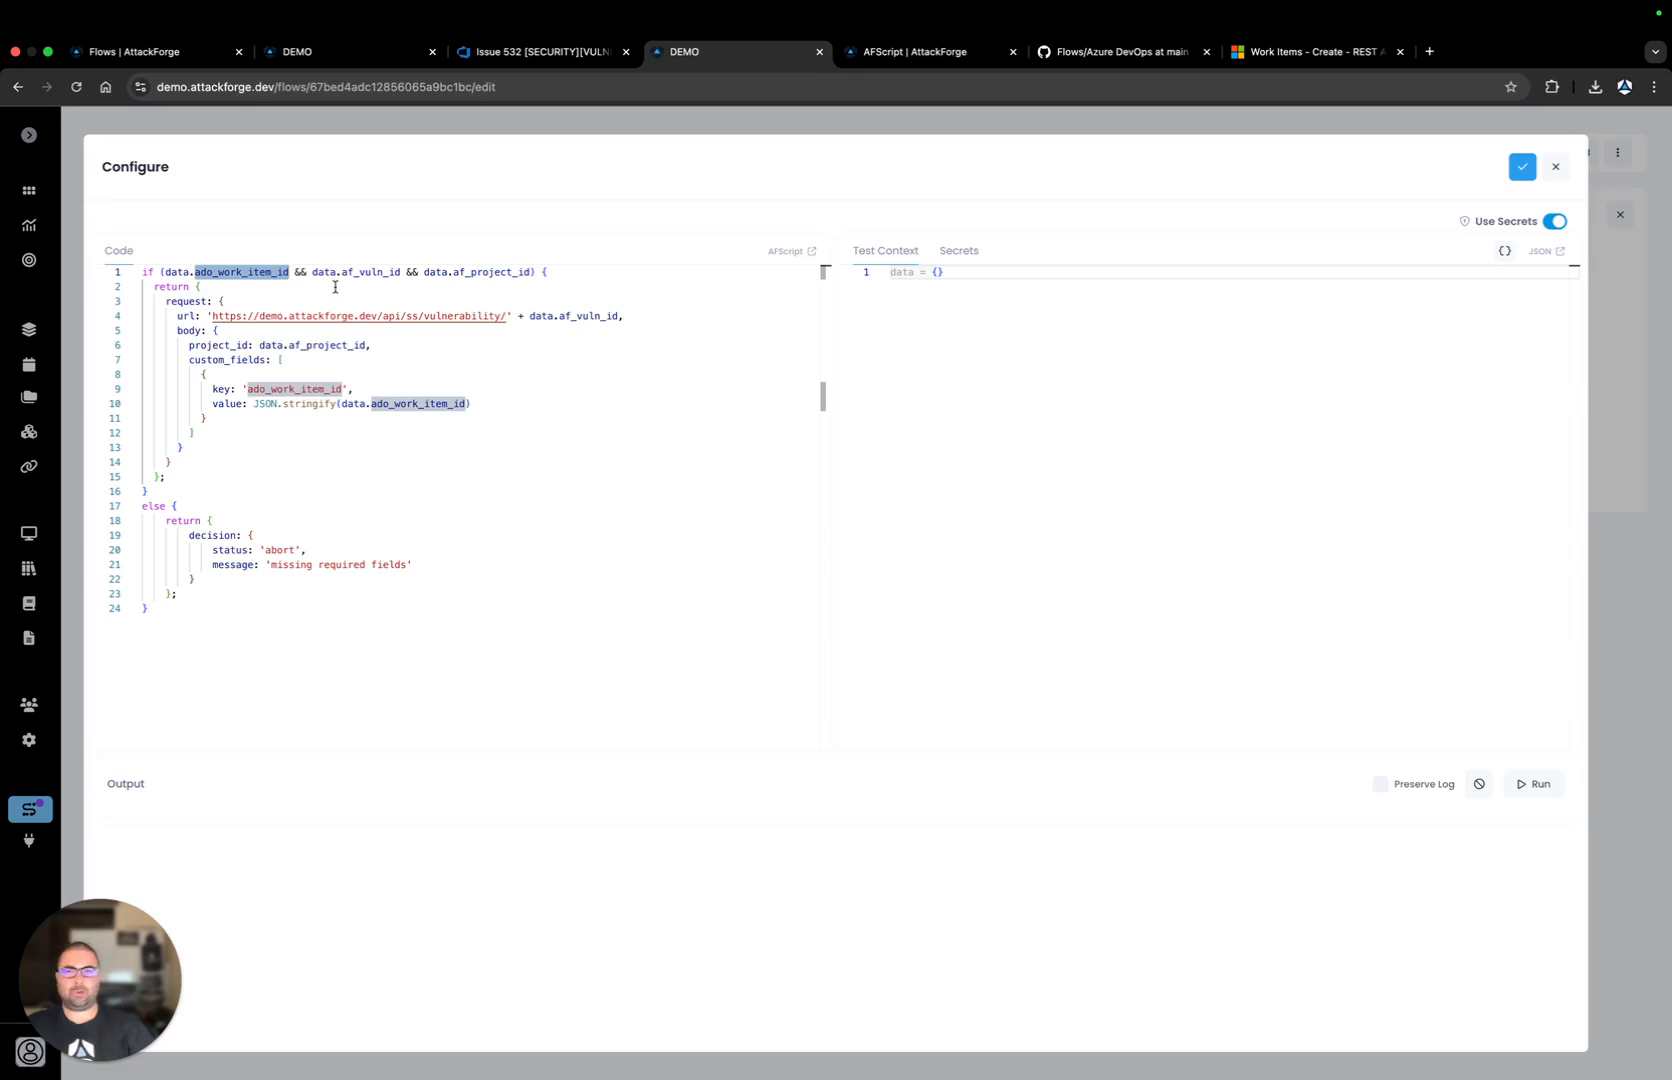
{"action": "left_click_drag", "start_coordinate": [342, 272], "coordinate": [530, 272]}
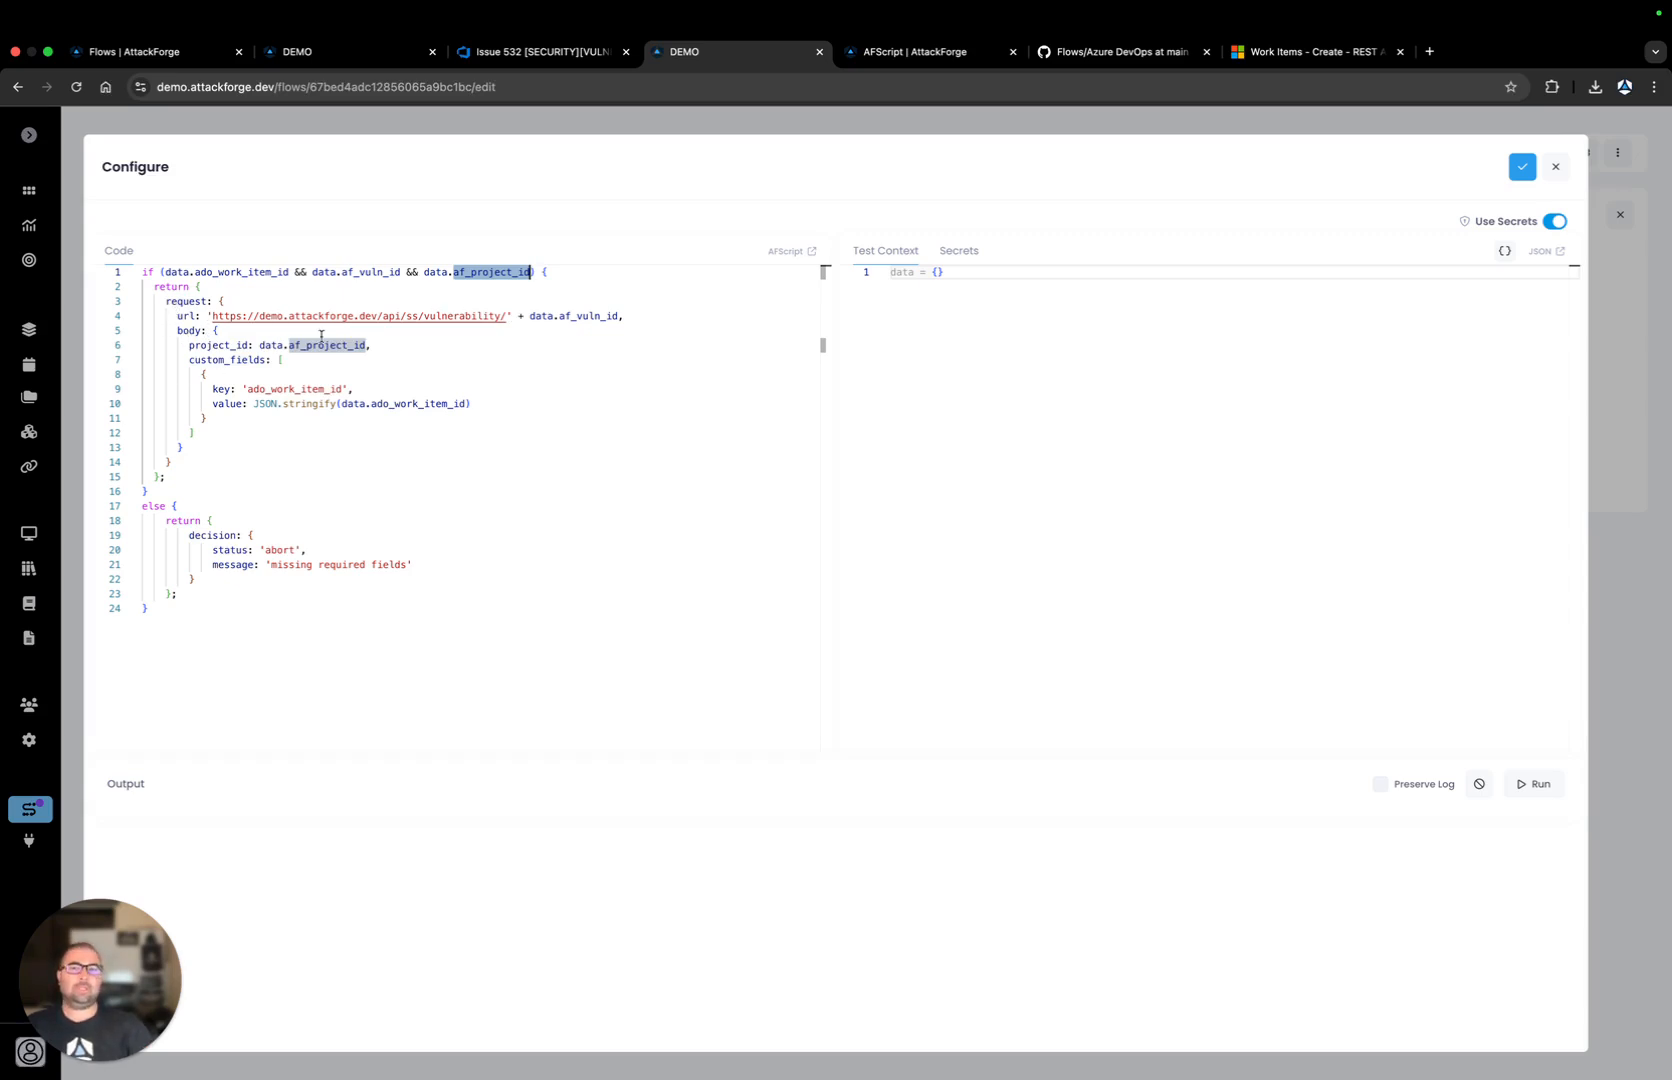
Highlight the request script's base URL and data.af_vuln_id, and compare them with the Update Vulnerability endpoint documentation
{"action": "left_click_drag", "start_coordinate": [213, 316], "coordinate": [506, 315]}
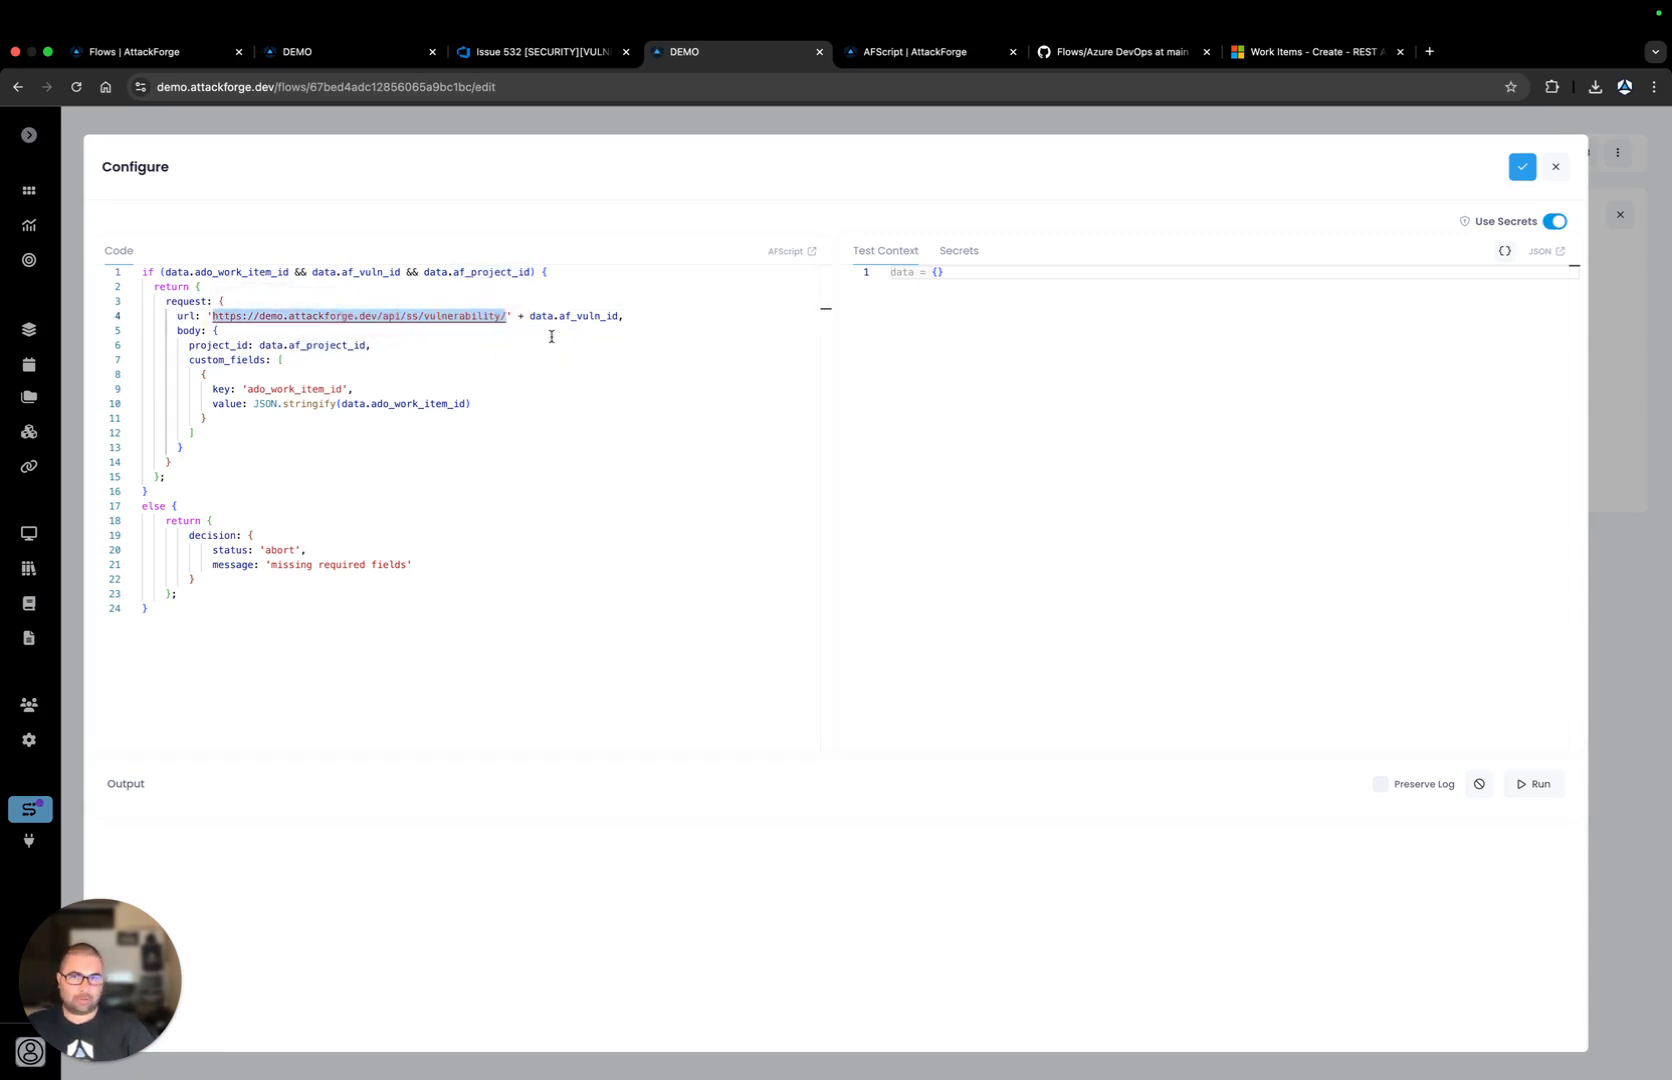
{"action": "left_click_drag", "start_coordinate": [529, 316], "coordinate": [619, 316]}
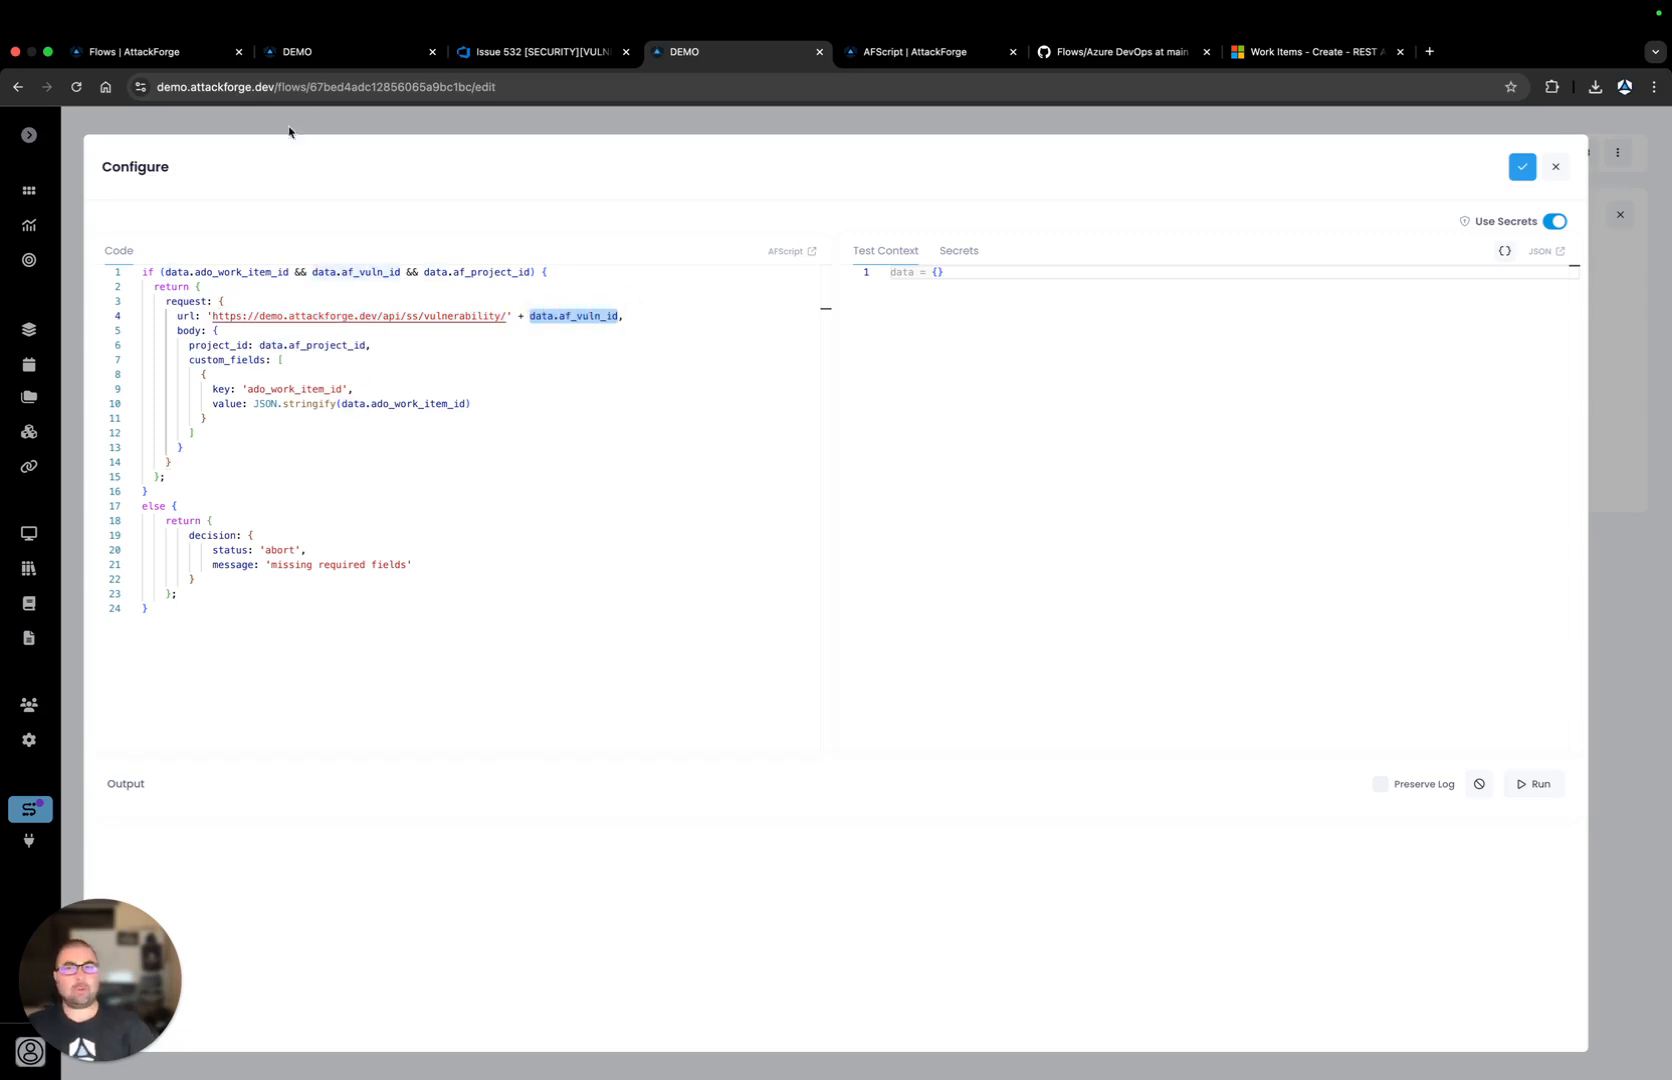
{"action": "left_click", "coordinate": [320, 55]}
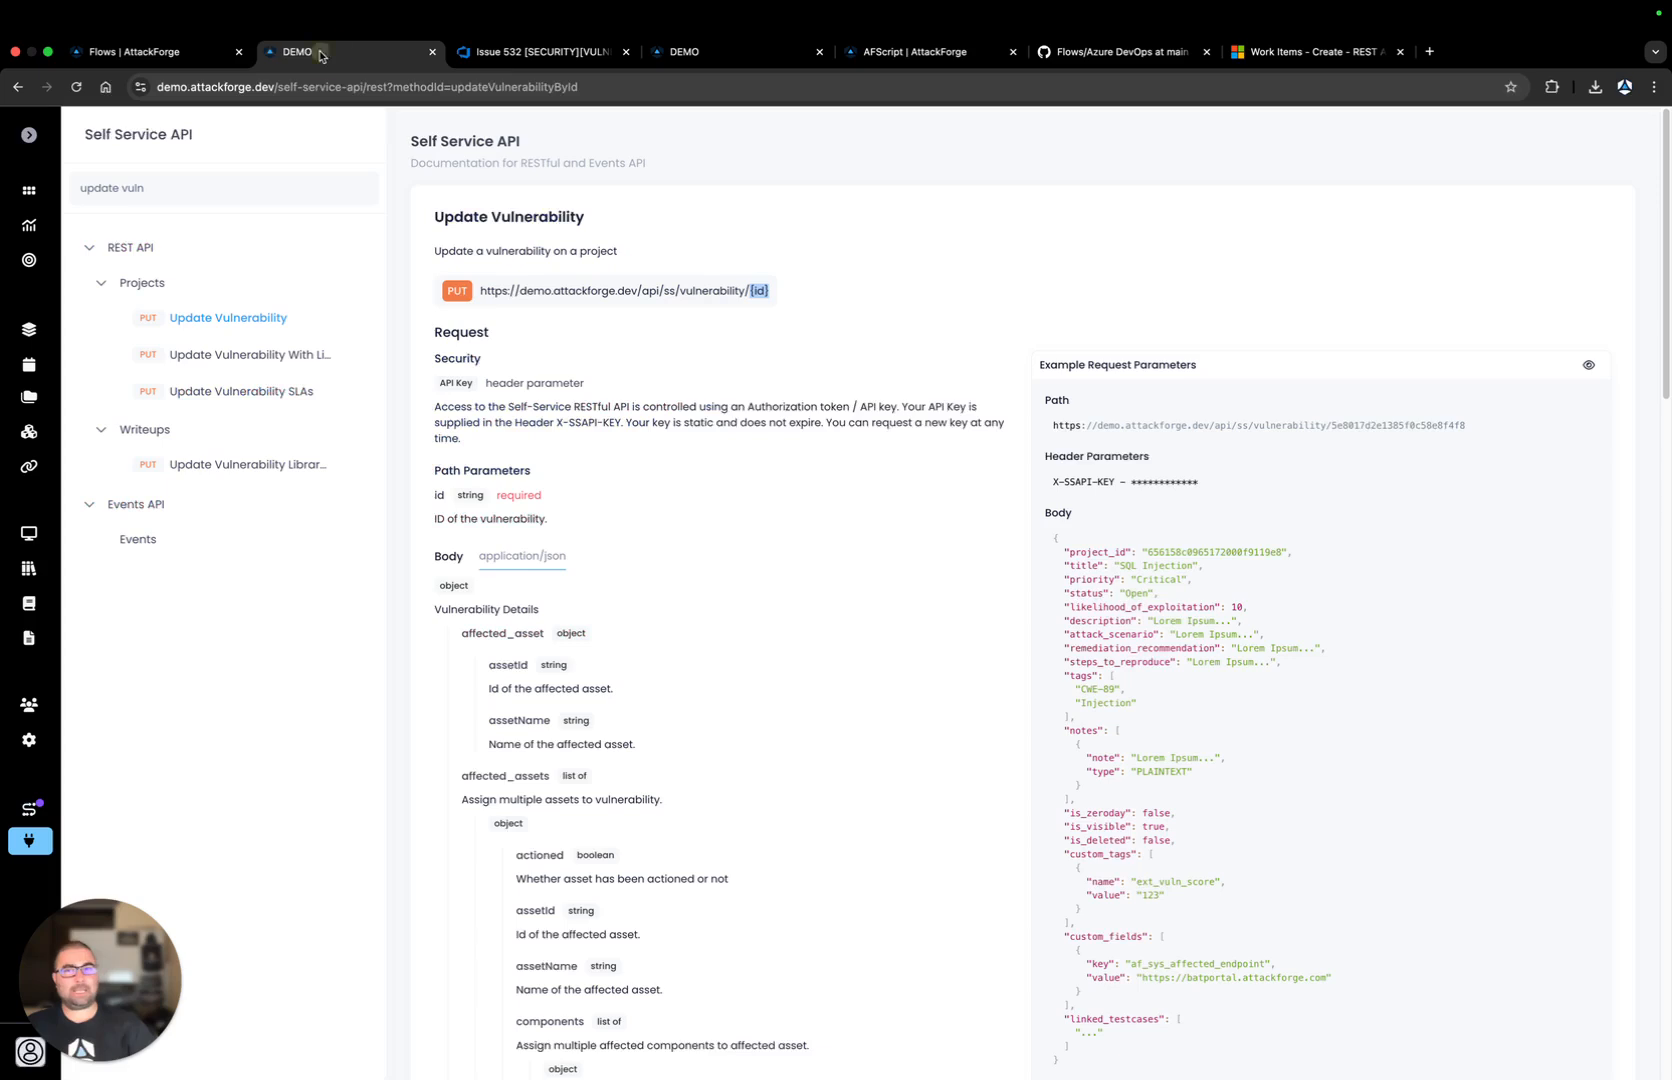
{"action": "left_click", "coordinate": [735, 50]}
Highlight project_id in the request script's body and the ado_work_item_id key under custom_fields
{"action": "left_click", "coordinate": [419, 388]}
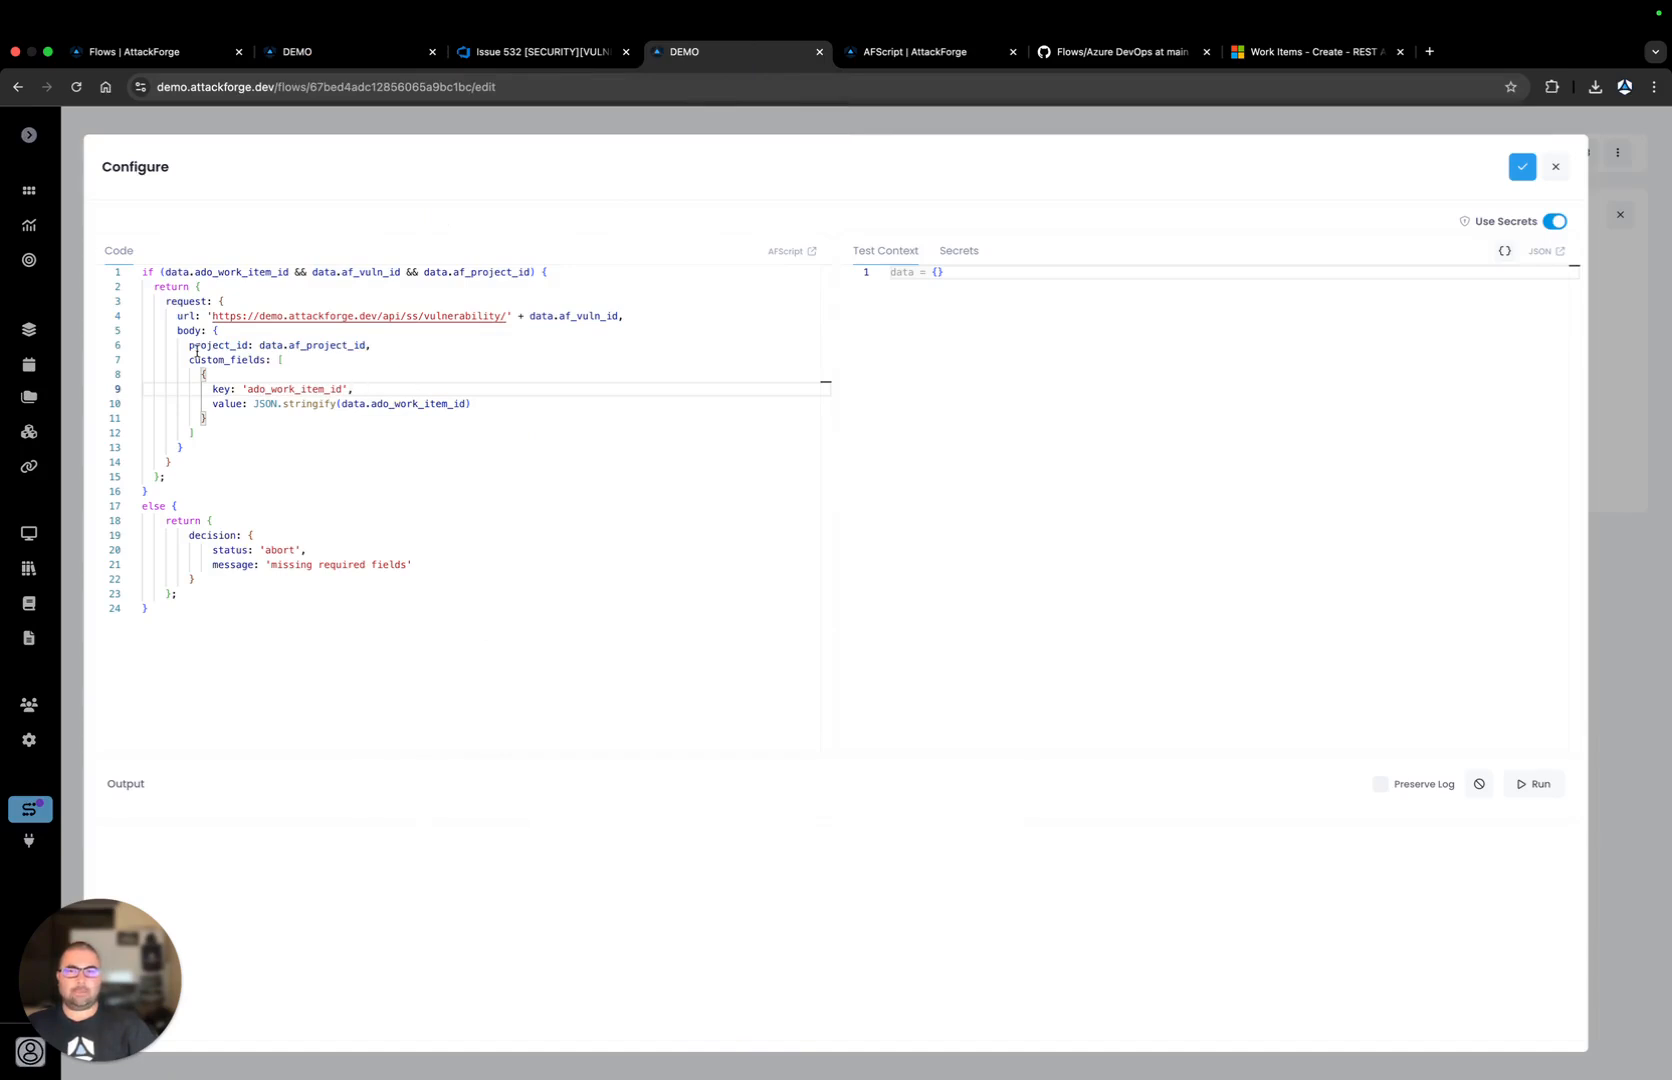
{"action": "left_click_drag", "start_coordinate": [190, 346], "coordinate": [249, 345]}
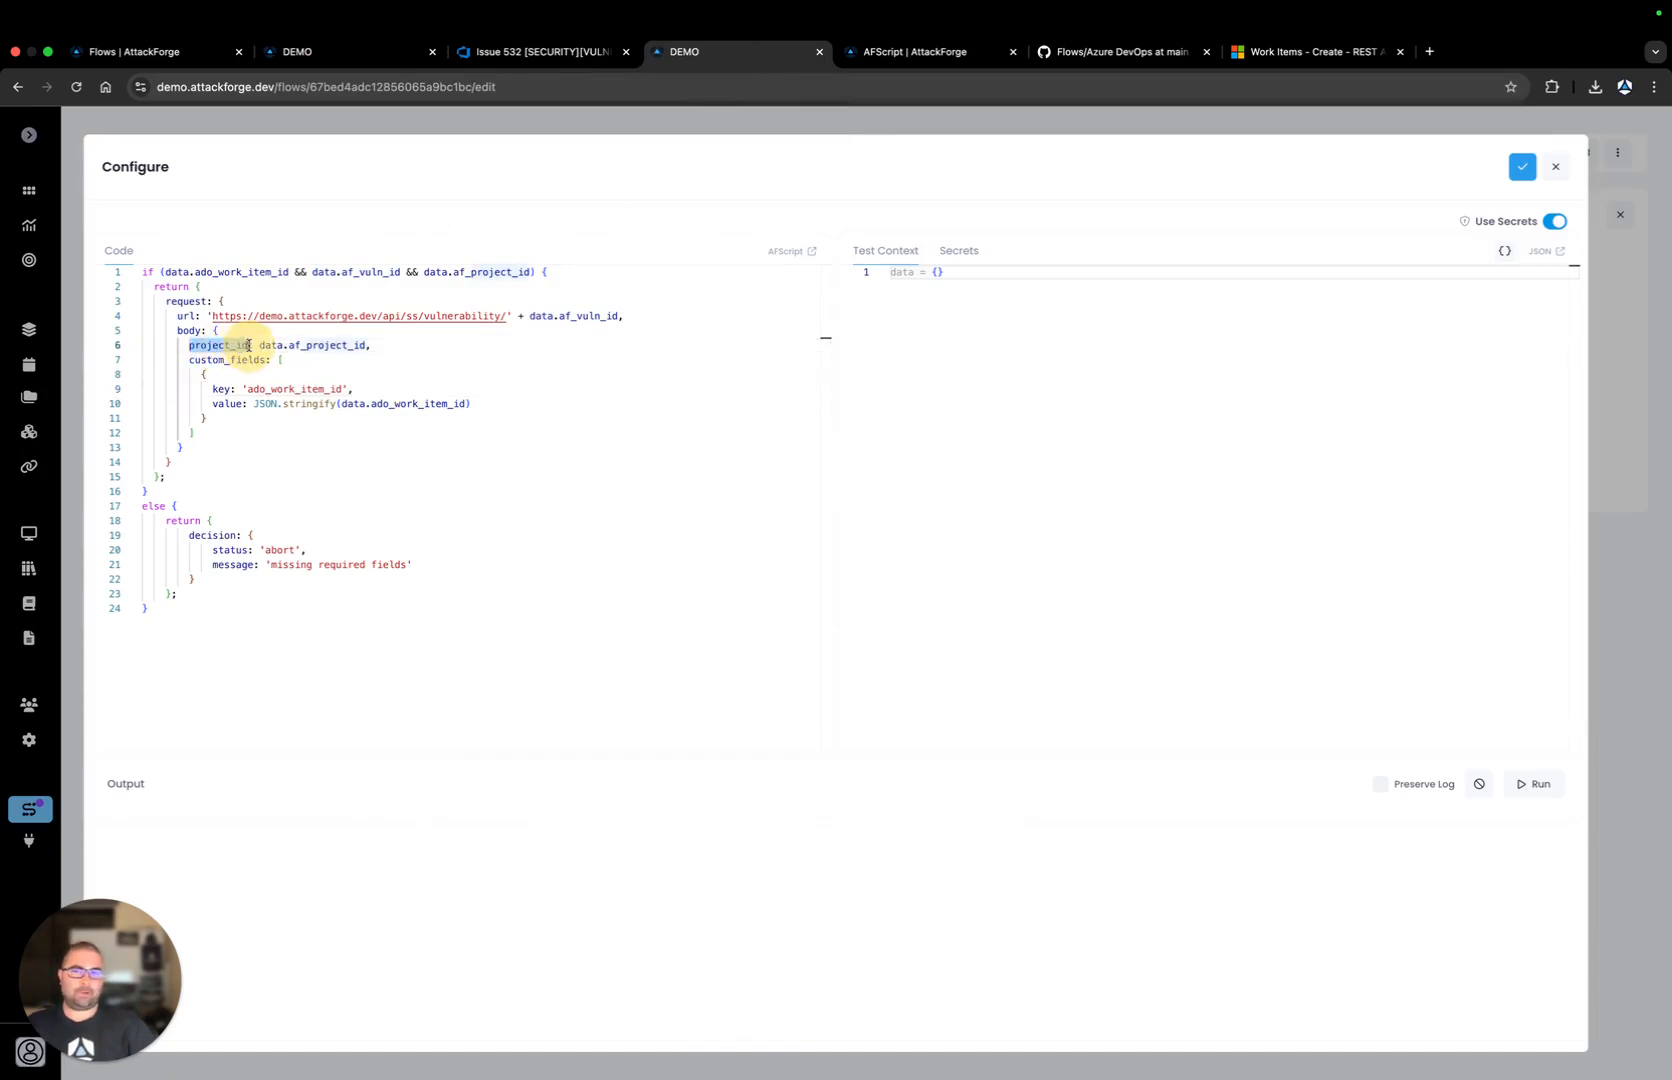
{"action": "left_click", "coordinate": [346, 363]}
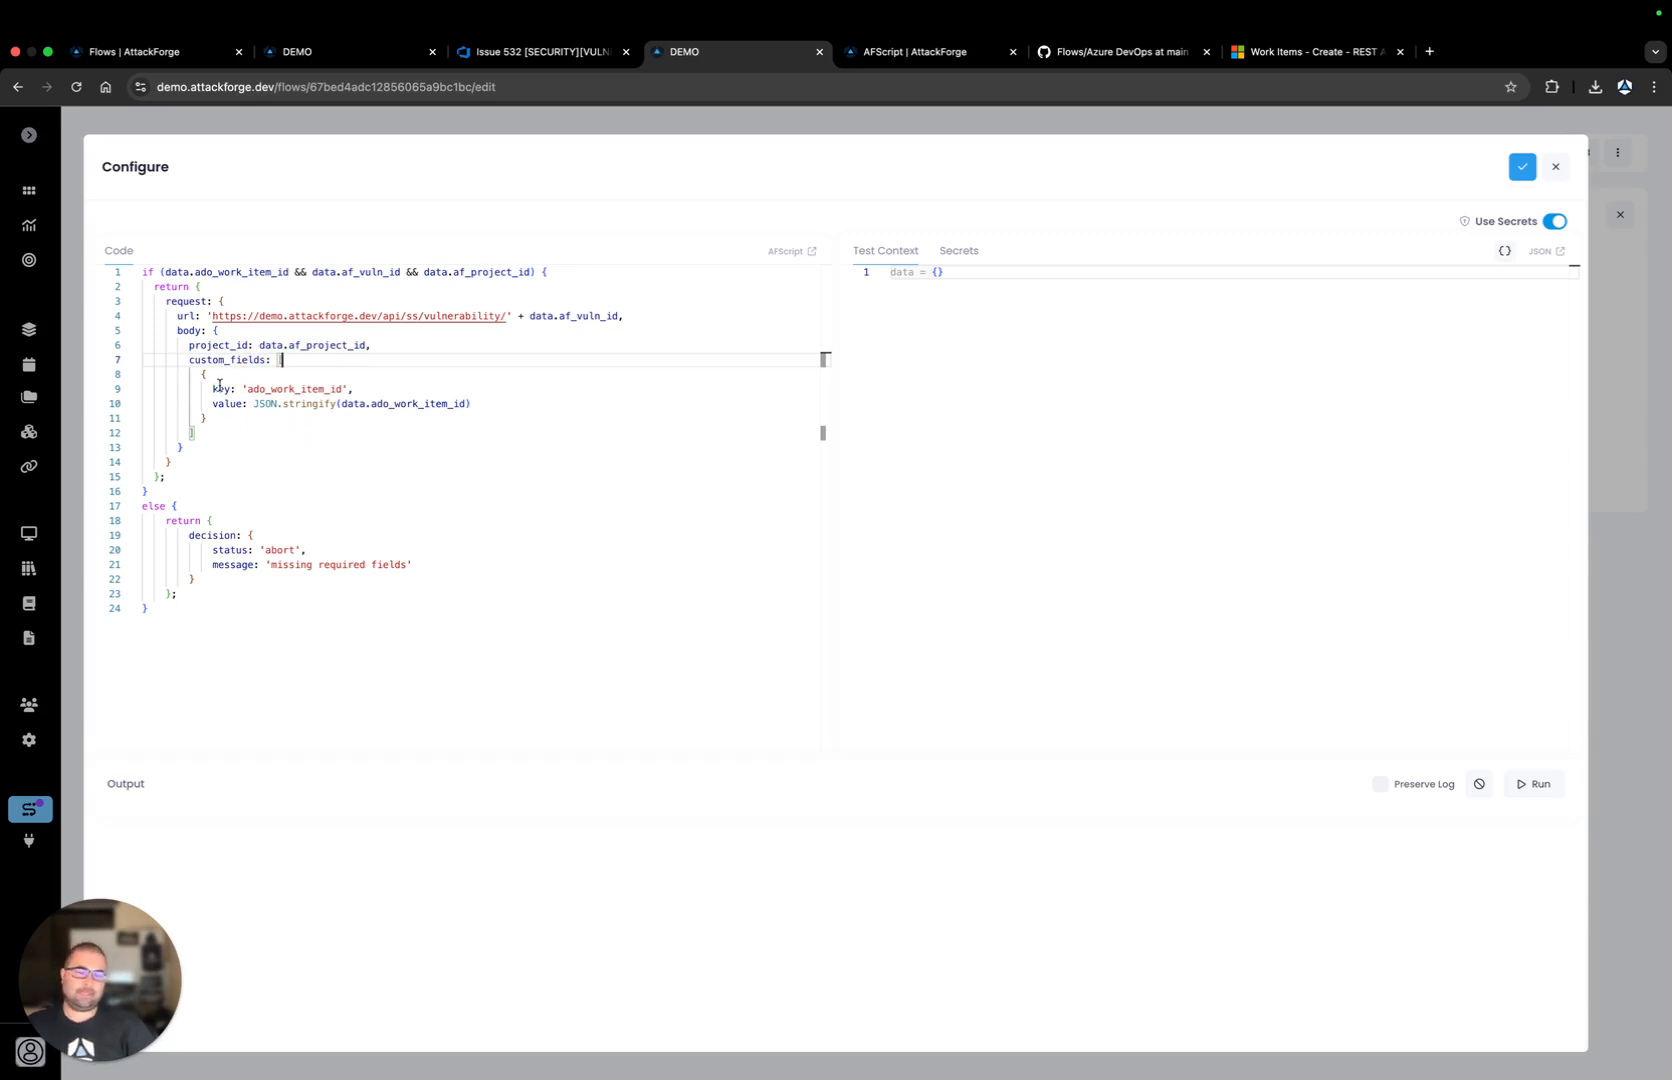
{"action": "left_click", "coordinate": [246, 390]}
{"action": "left_click_drag", "start_coordinate": [246, 390], "coordinate": [343, 389]}
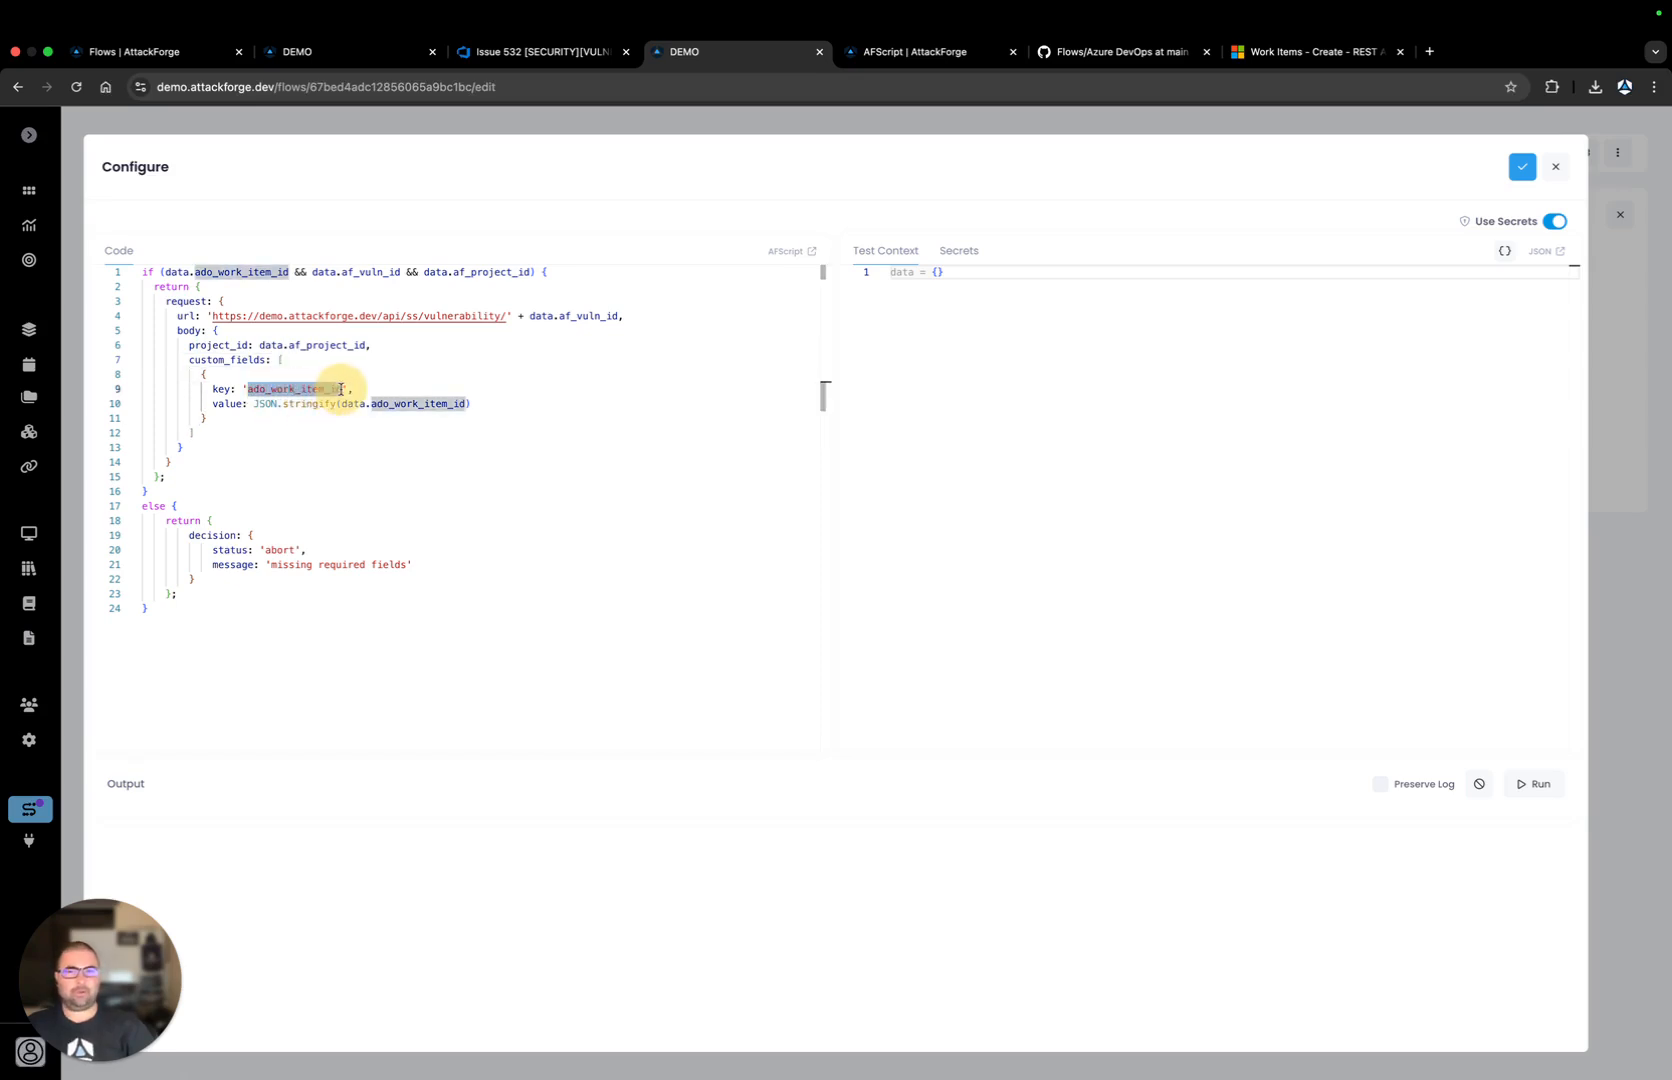
{"action": "left_click", "coordinate": [394, 432]}
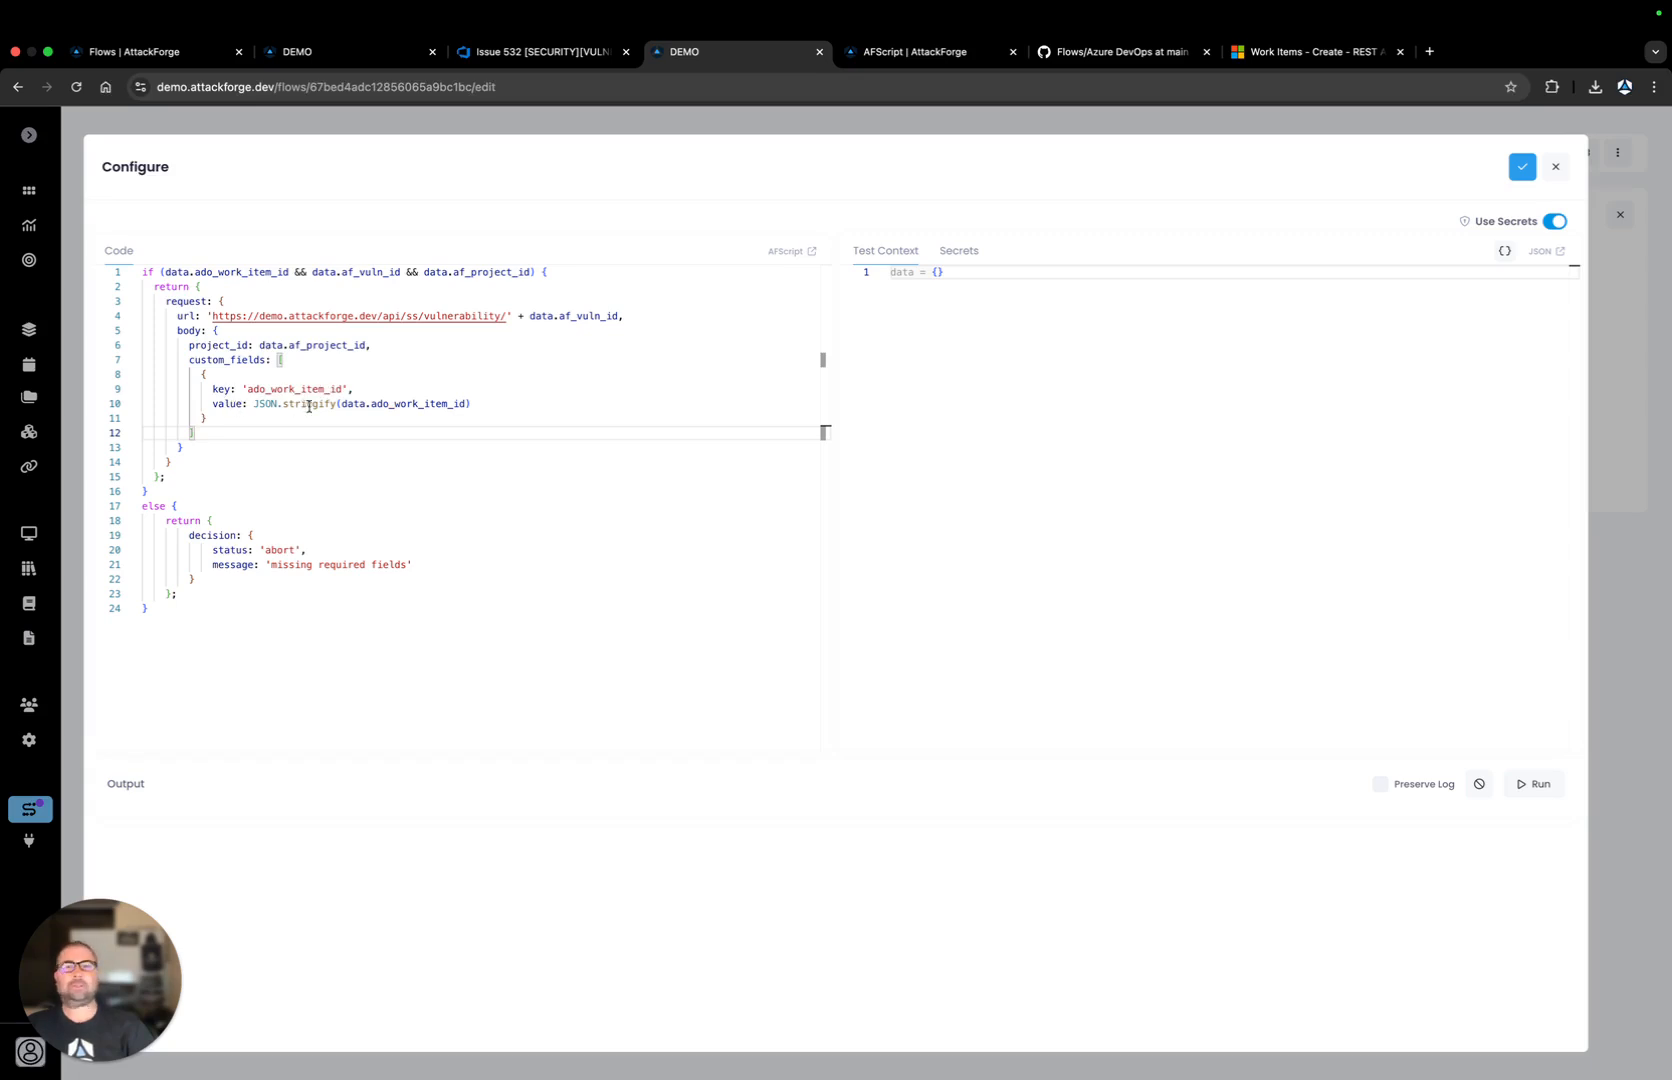
Highlight JSON.stringify around the work item id and compare it with the id in Microsoft's Create work item sample response
{"action": "left_click_drag", "start_coordinate": [254, 404], "coordinate": [335, 403]}
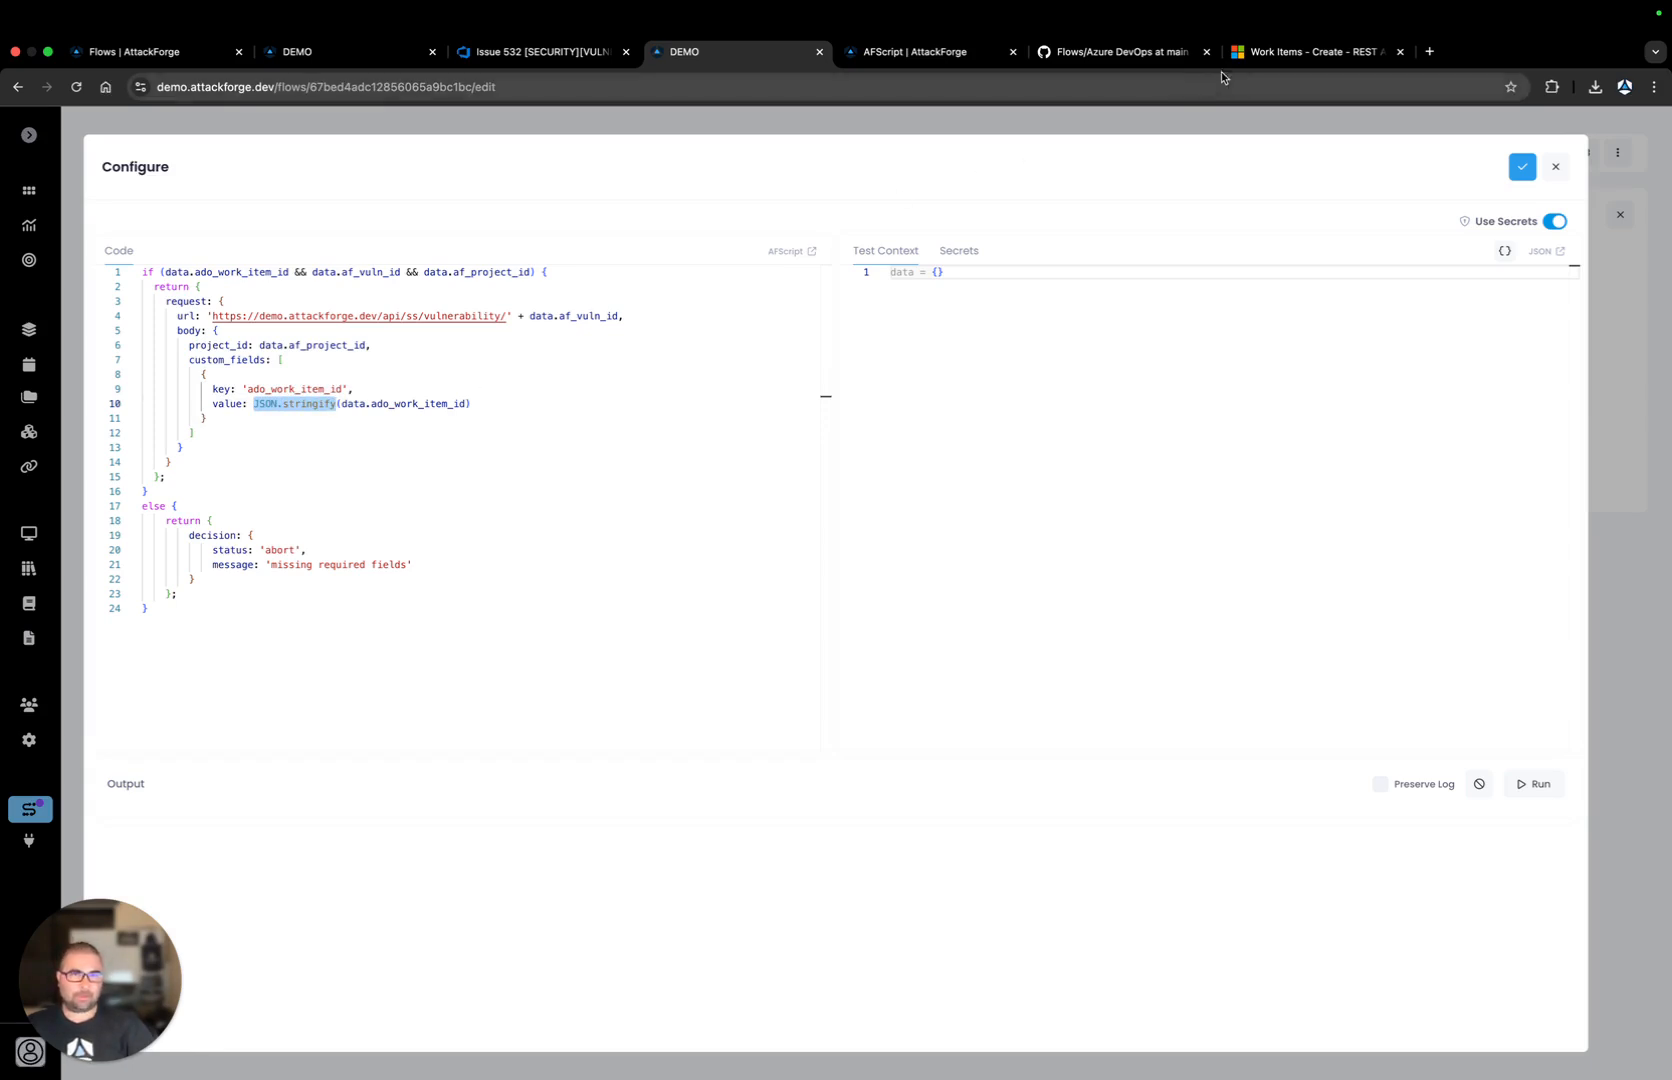
{"action": "left_click", "coordinate": [1255, 51]}
{"action": "left_click", "coordinate": [595, 670]}
{"action": "left_click_drag", "start_coordinate": [553, 666], "coordinate": [593, 663]}
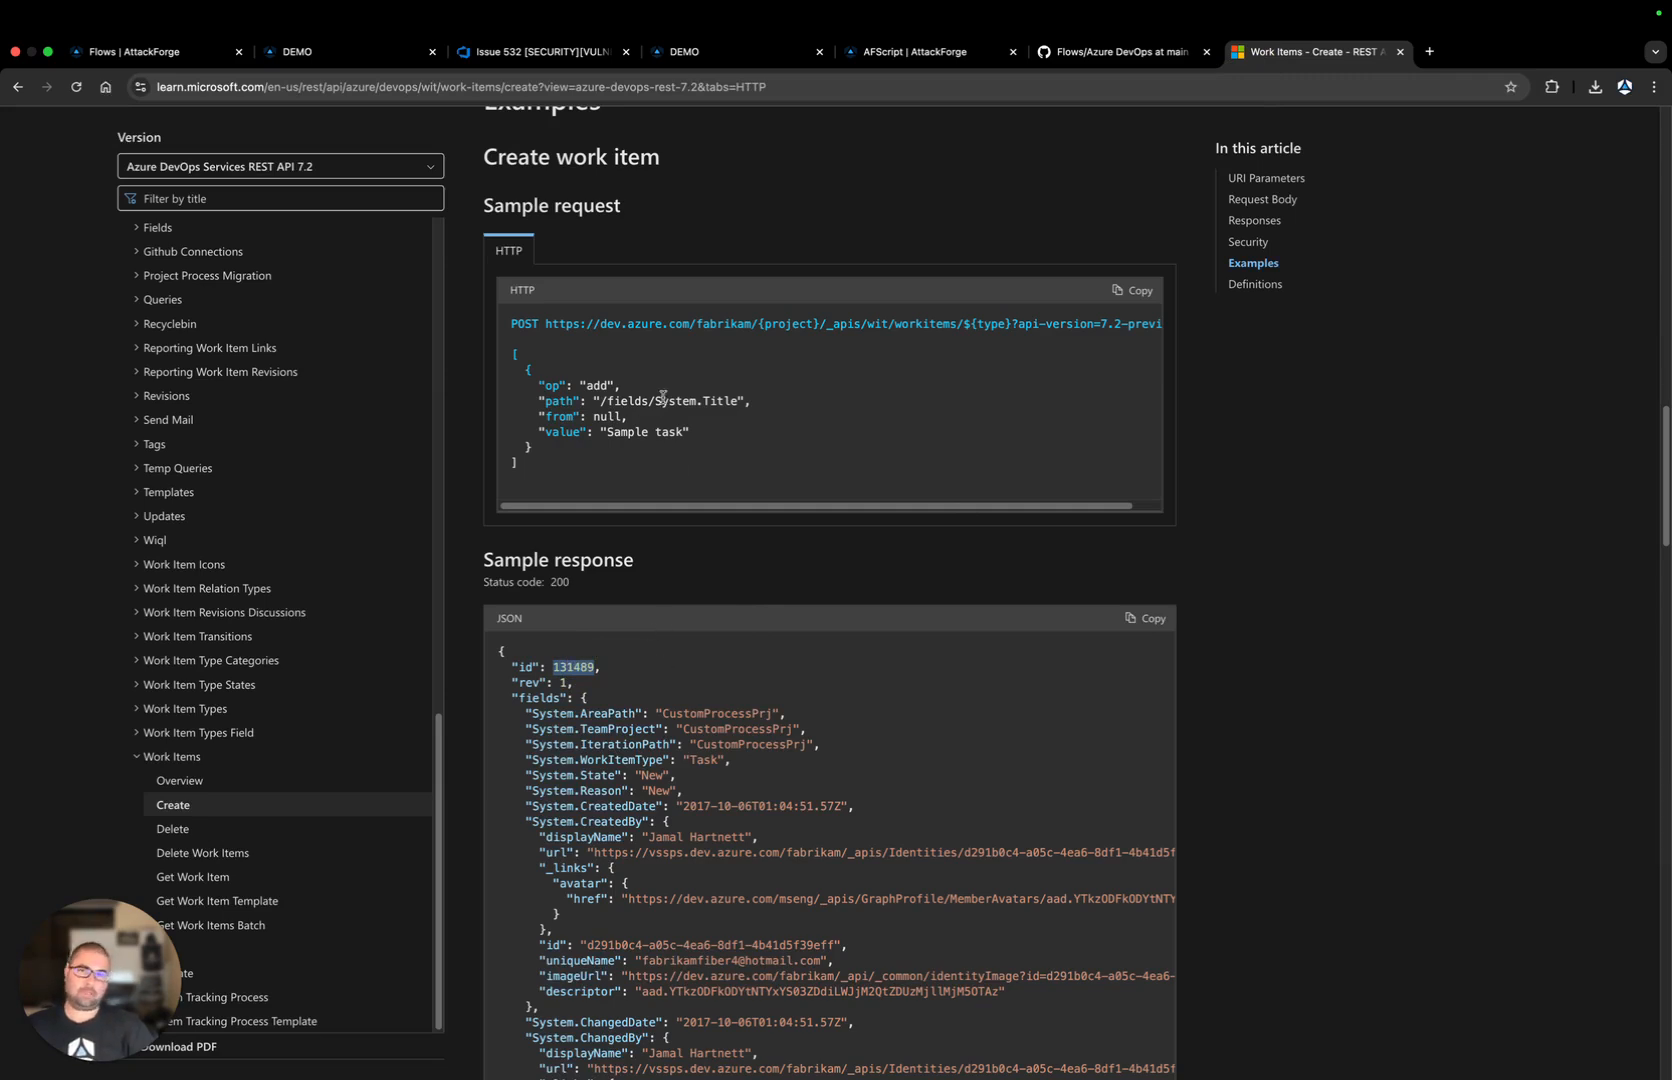
{"action": "left_click", "coordinate": [688, 52]}
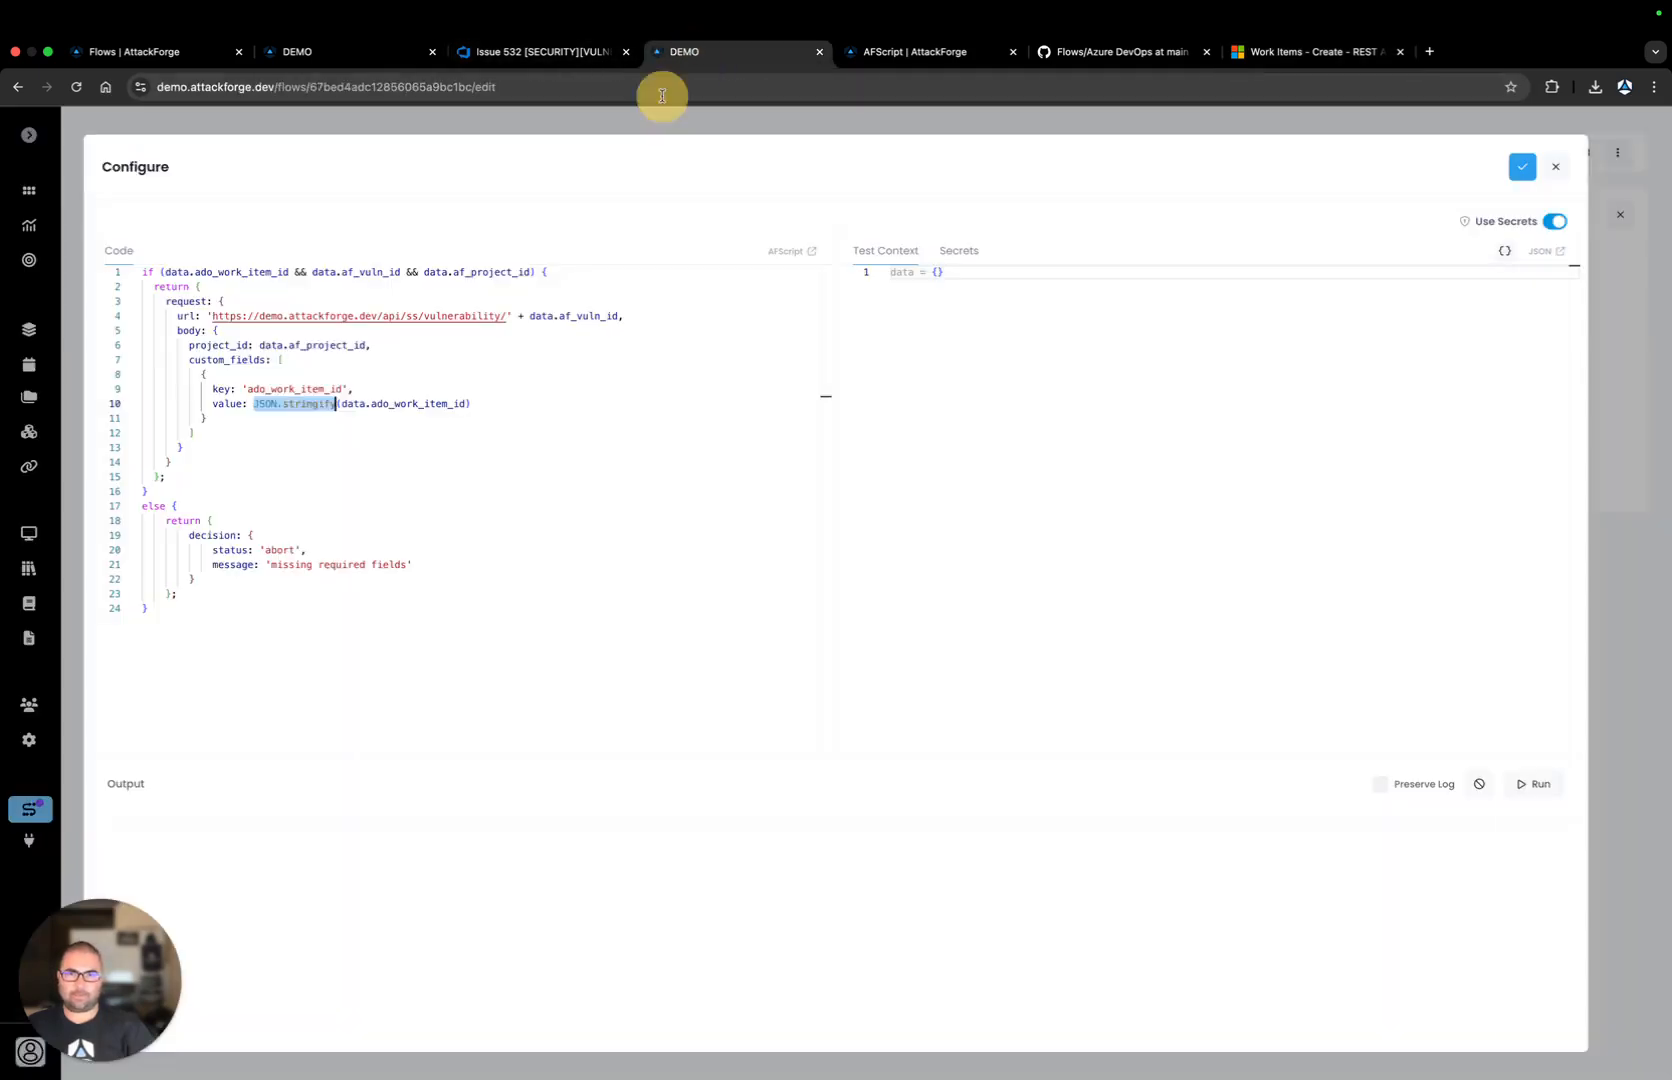
{"action": "left_click", "coordinate": [272, 433]}
{"action": "left_click_drag", "start_coordinate": [255, 407], "coordinate": [336, 406]}
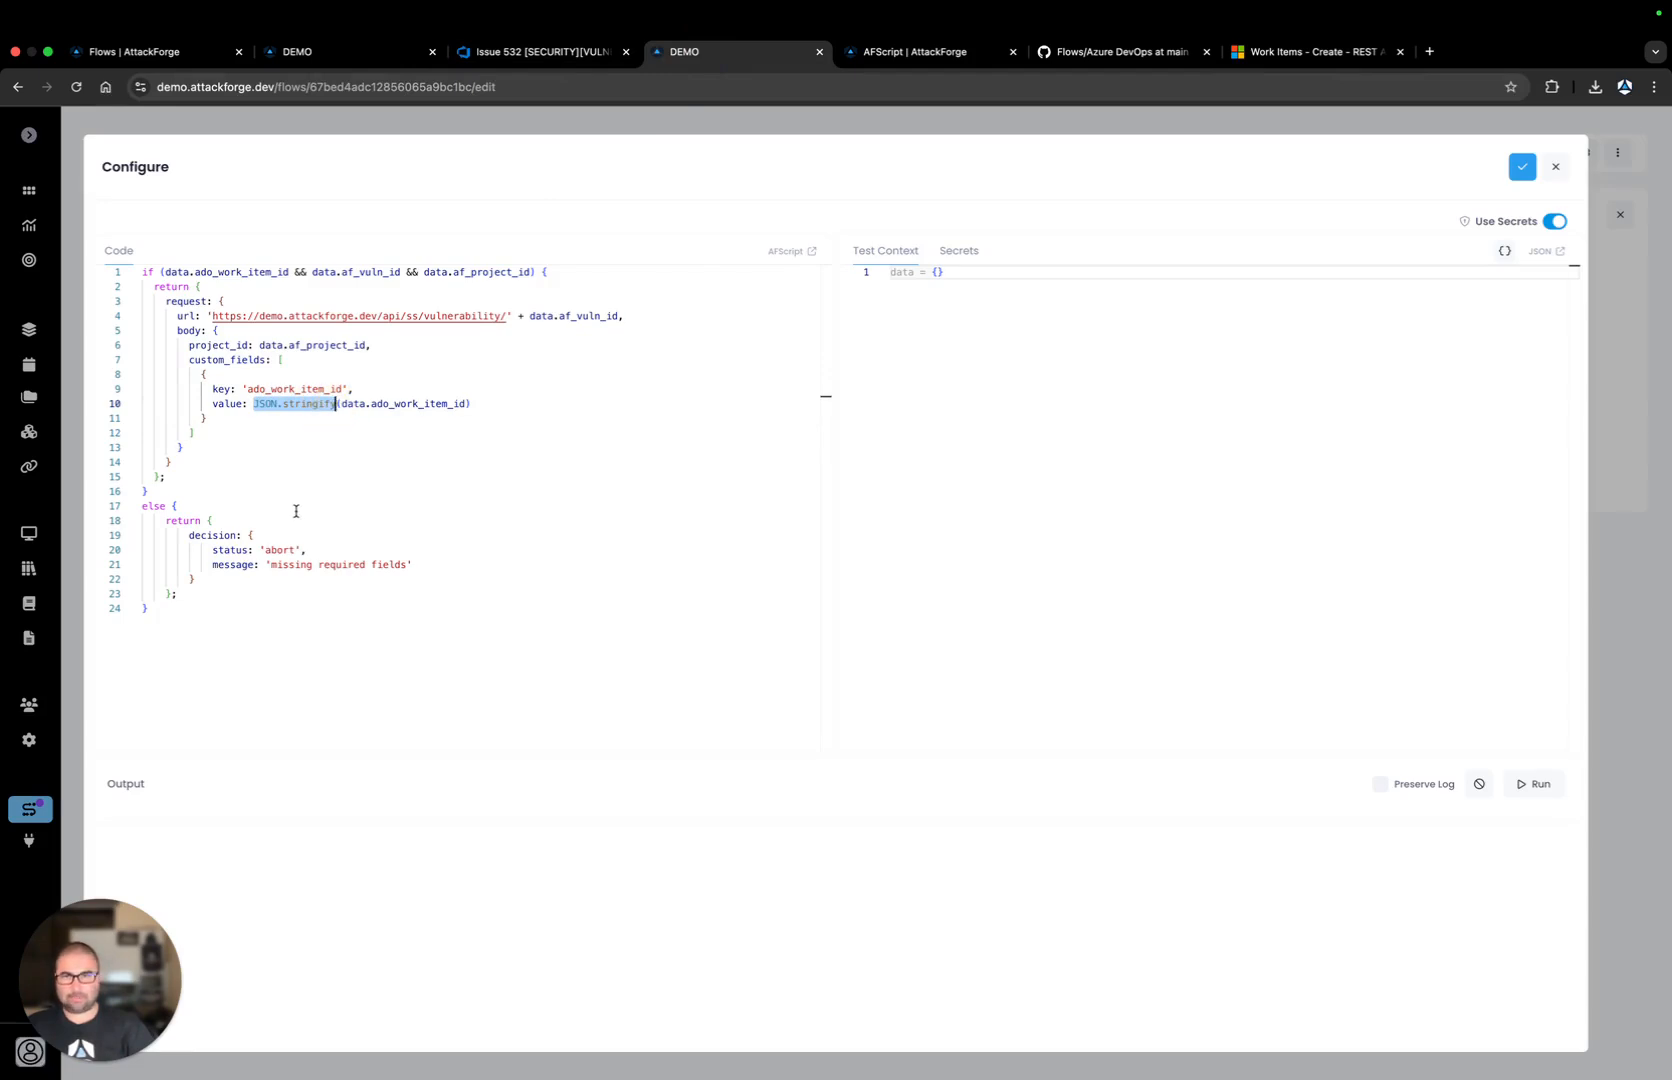
{"action": "left_click", "coordinate": [410, 460]}
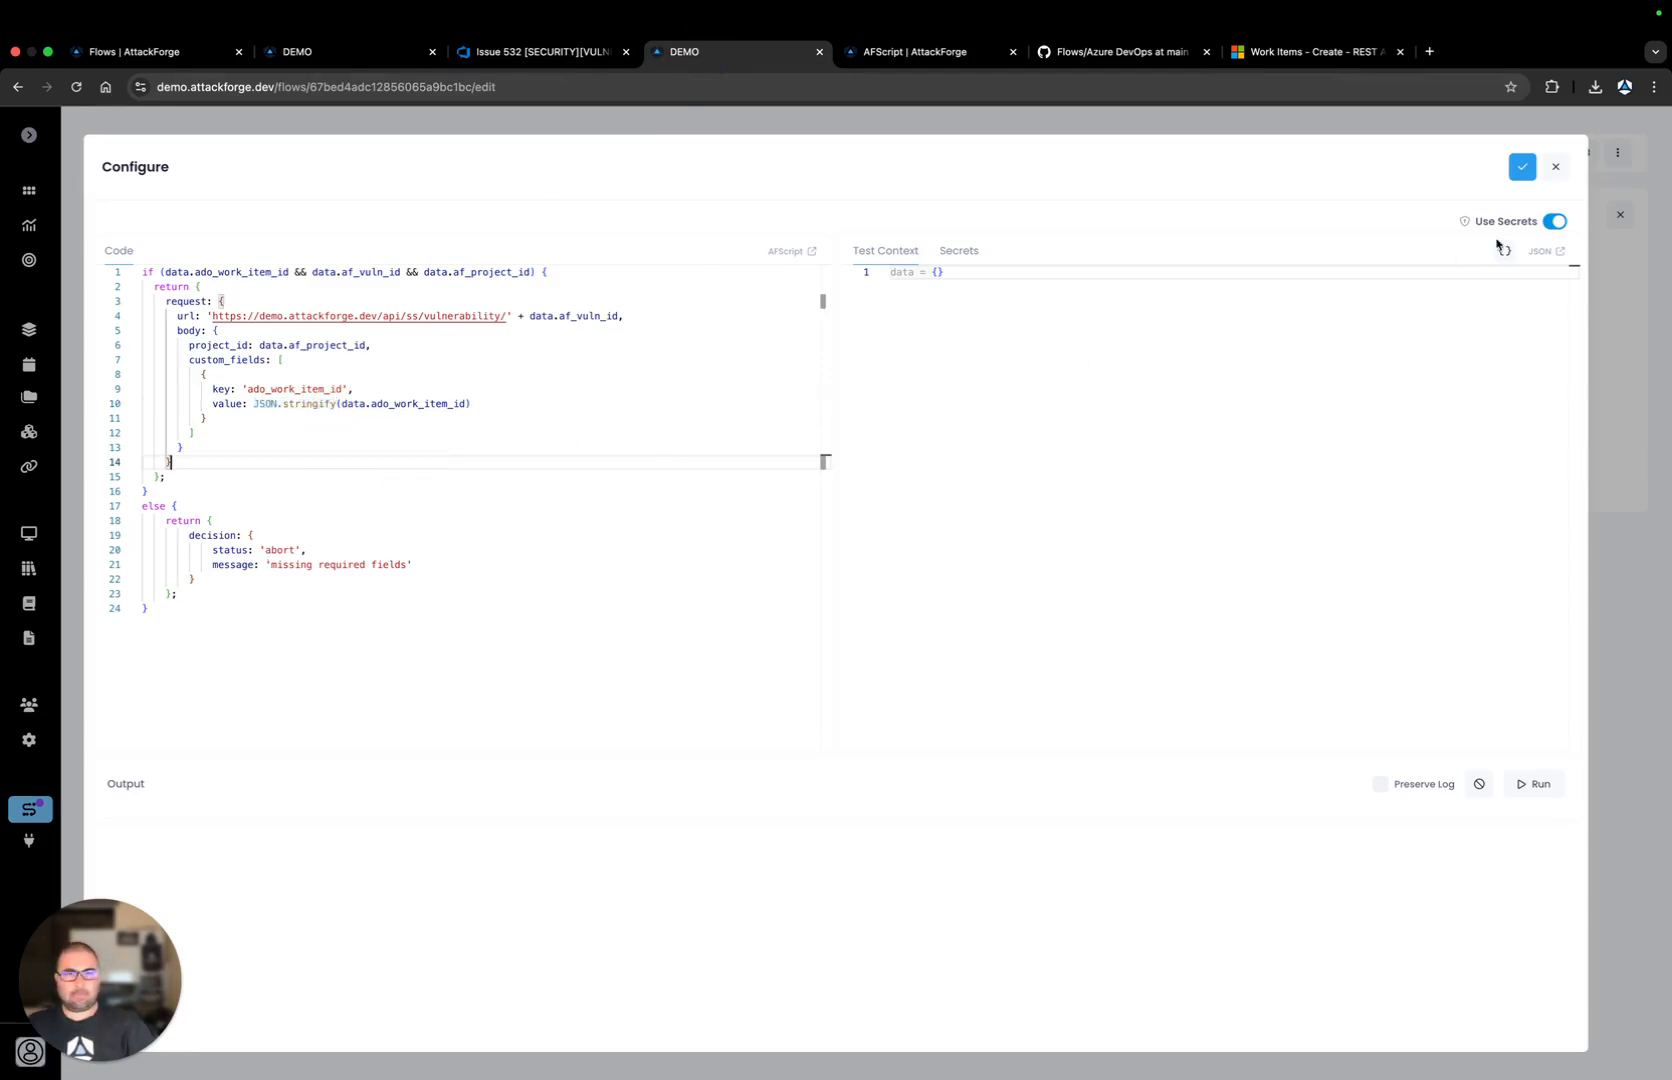
Close the request script, open the Update AF Vuln action's response script and highlight its 'finish' decision
{"action": "left_click", "coordinate": [1558, 167]}
{"action": "left_click", "coordinate": [329, 637]}
{"action": "left_click", "coordinate": [393, 744]}
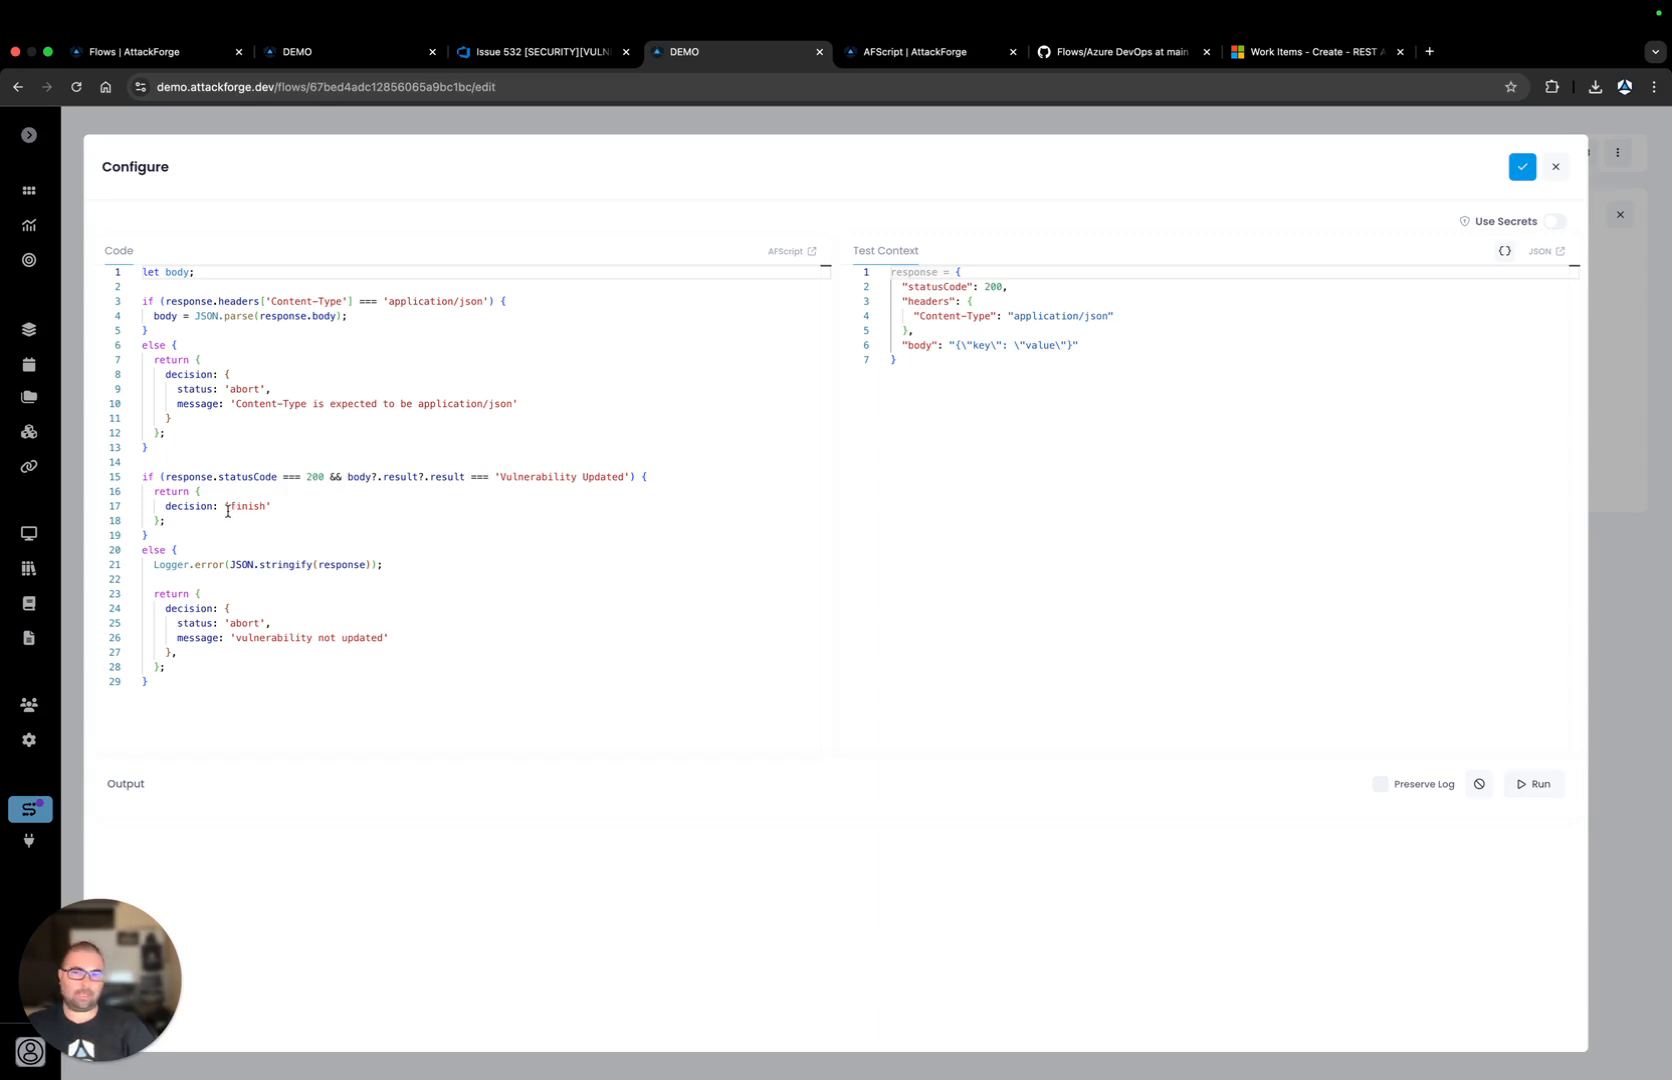
{"action": "left_click", "coordinate": [179, 507]}
{"action": "double_click", "coordinate": [210, 506]}
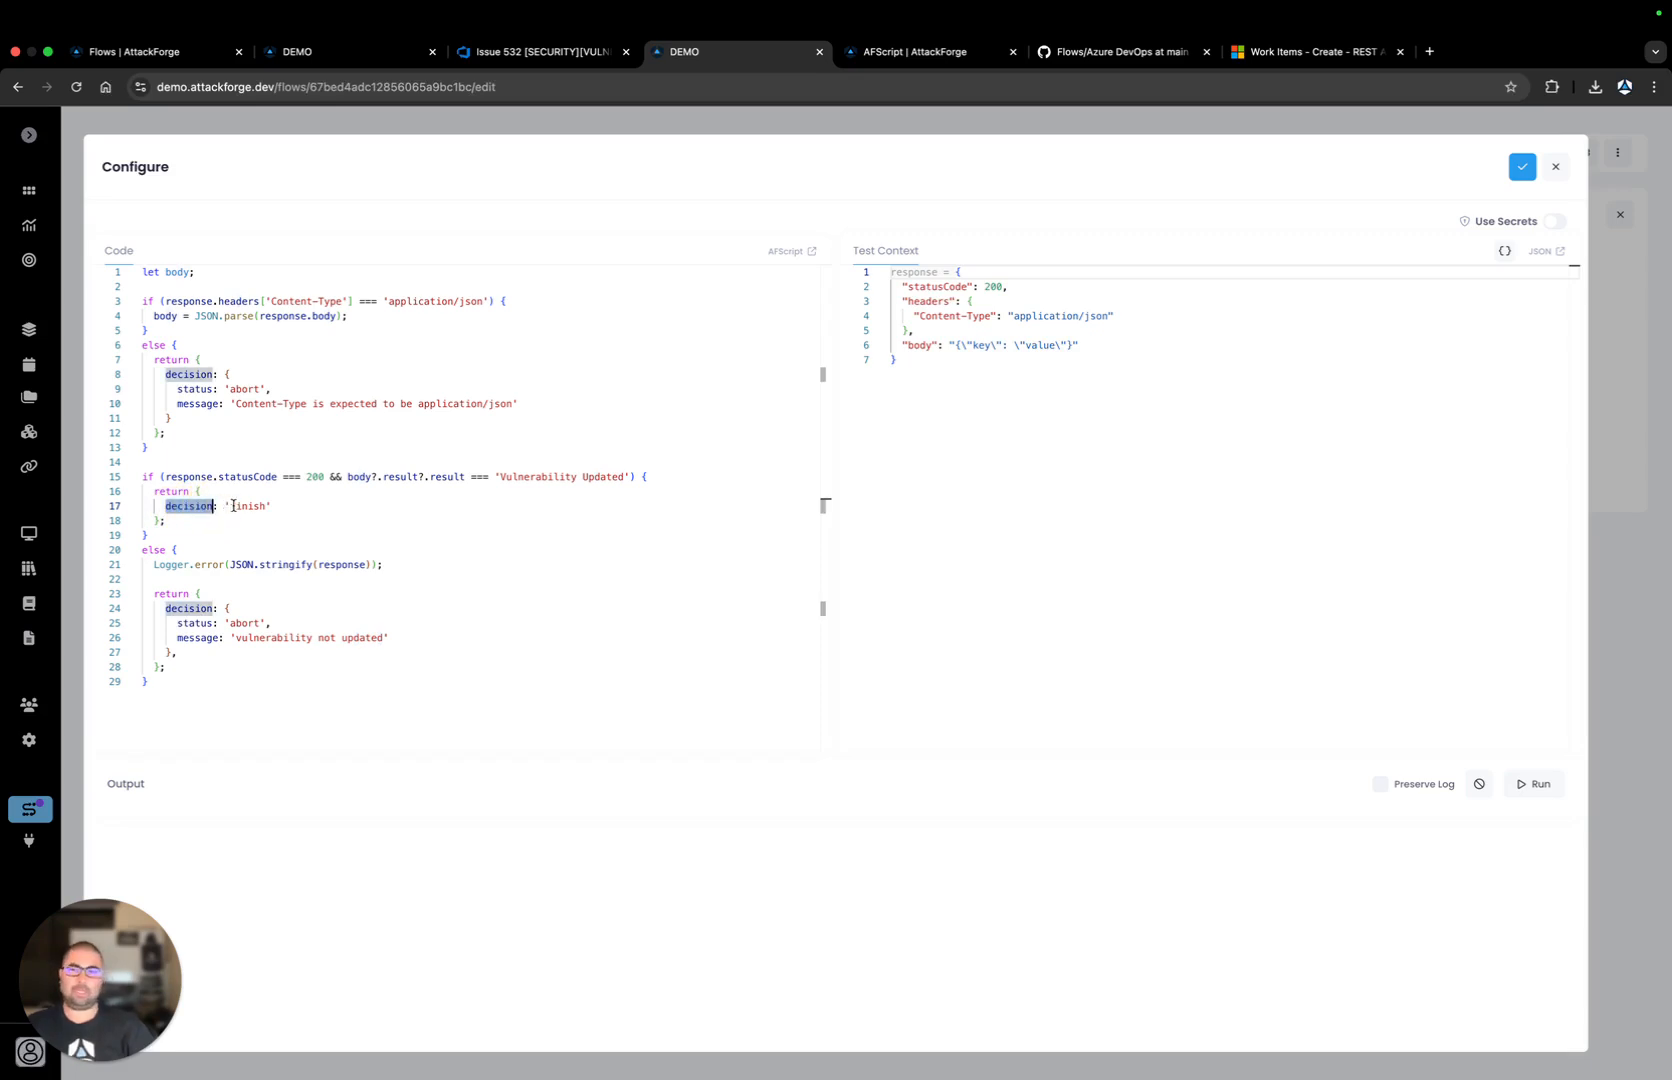
{"action": "double_click", "coordinate": [234, 506]}
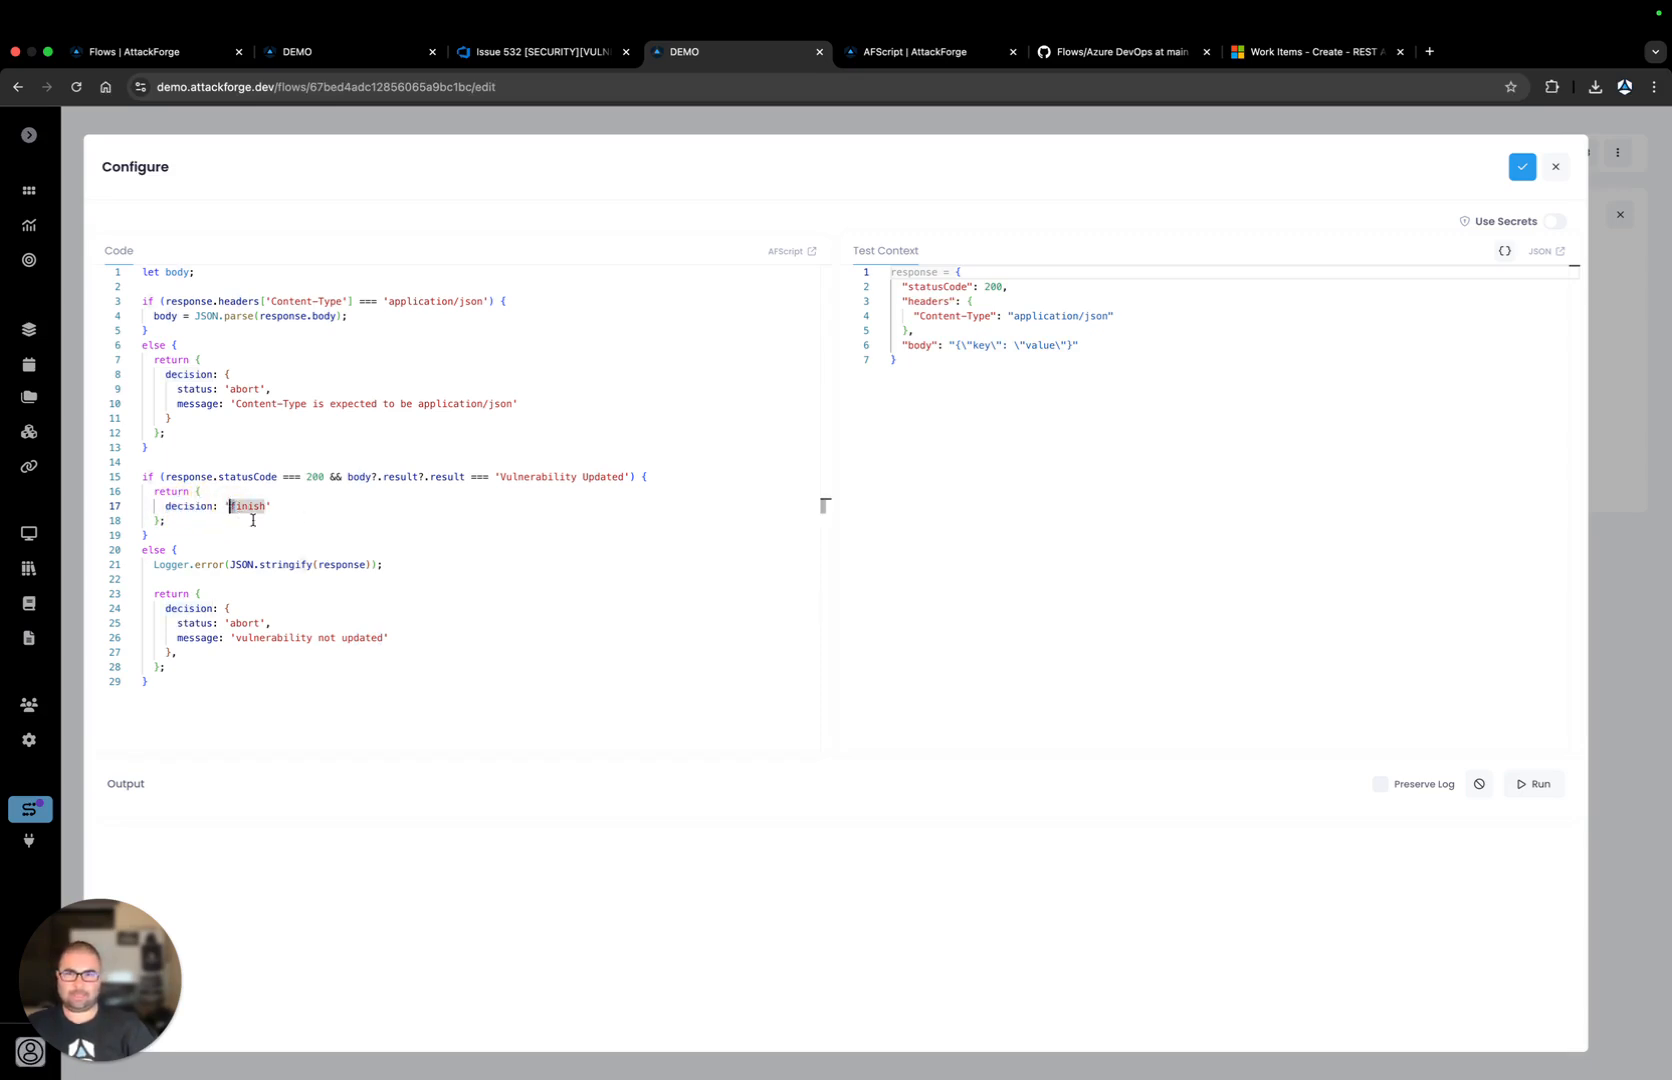